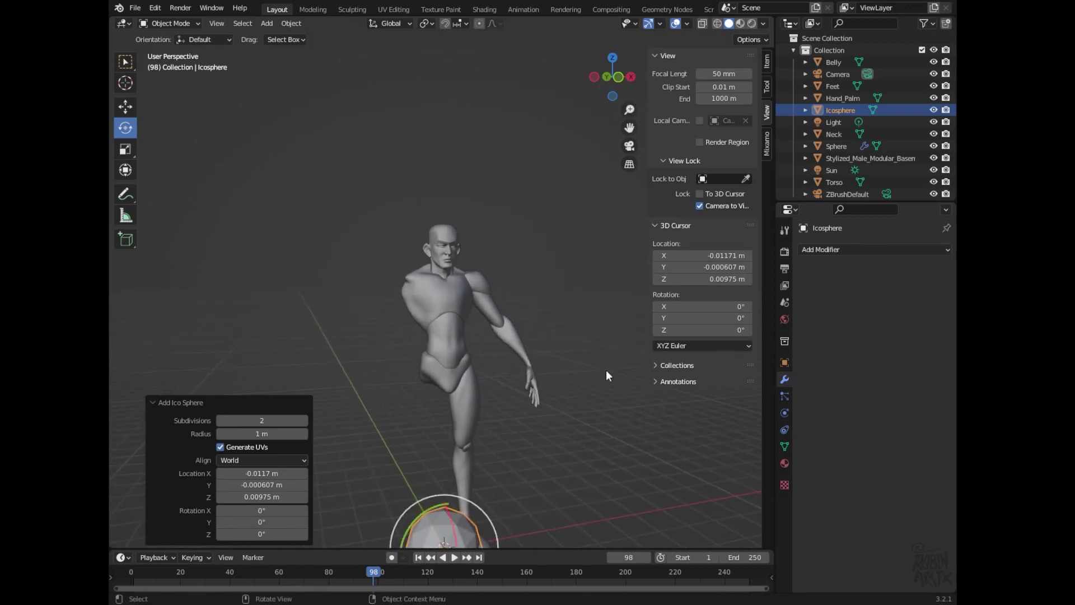
- Raise the icosphere along Z up to the character's head
left_click(130, 106)
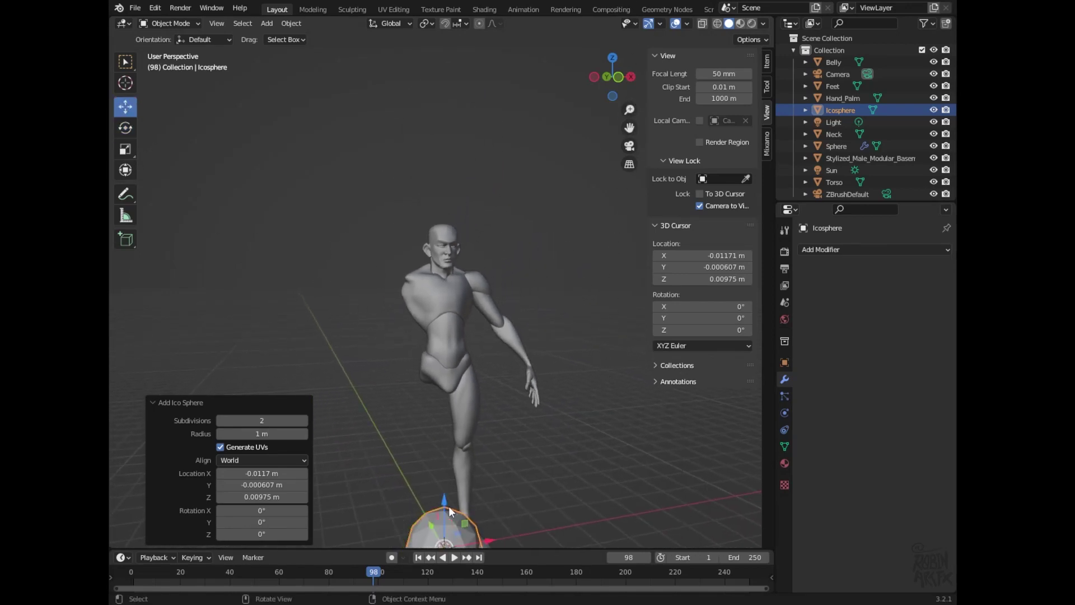
left_click_drag(449, 512, 449, 191)
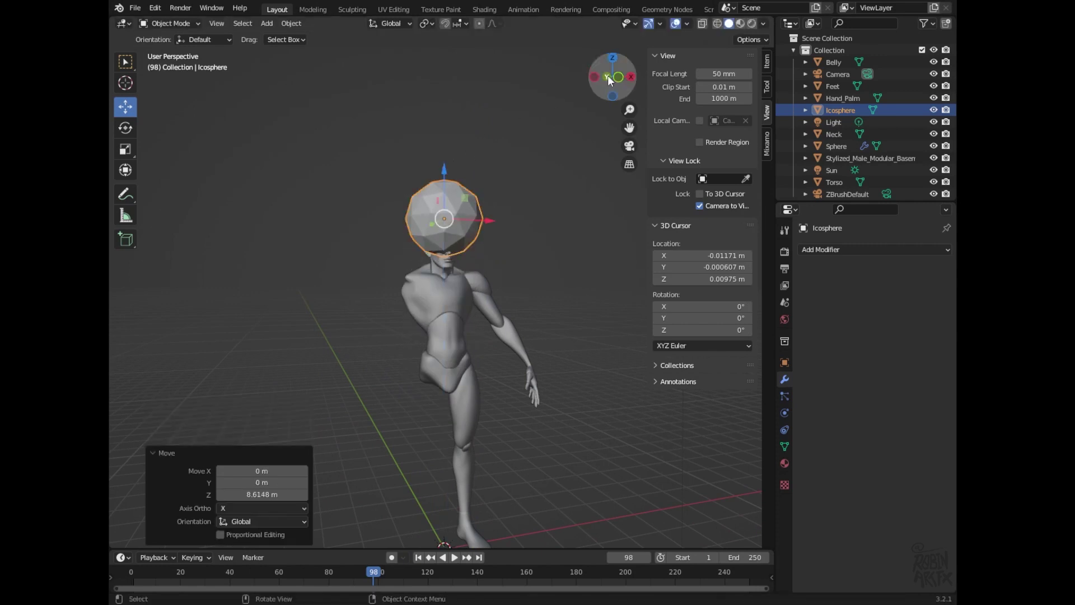
left_click_drag(631, 128, 639, 168)
left_click_drag(629, 110, 645, 18)
- Scale the icosphere to 2.295 and shift it 0.113 m along Y onto the crown
left_click(130, 146)
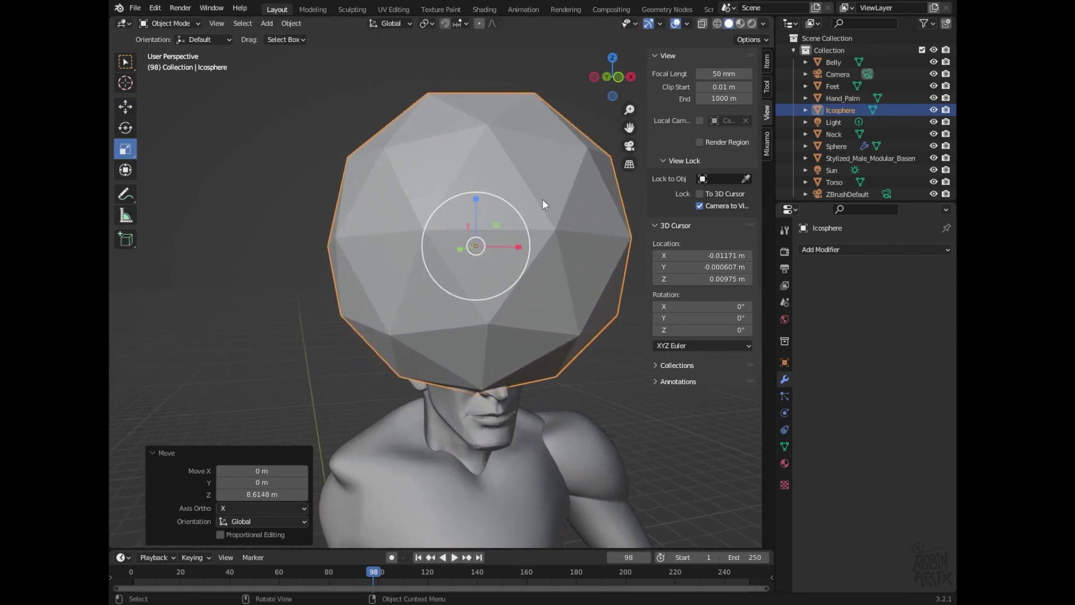
key("s")
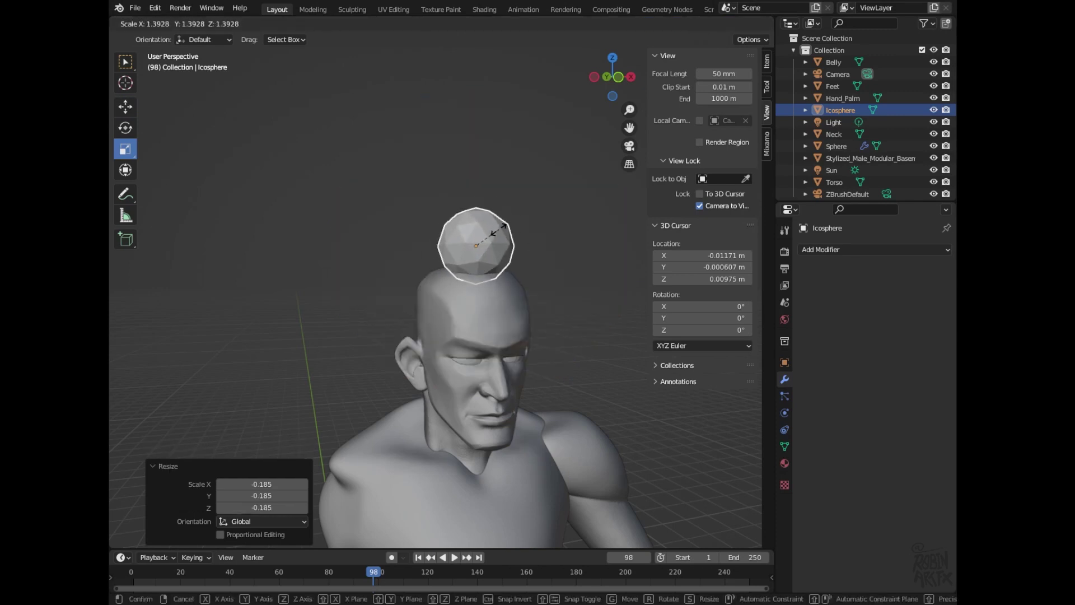
left_click(512, 211)
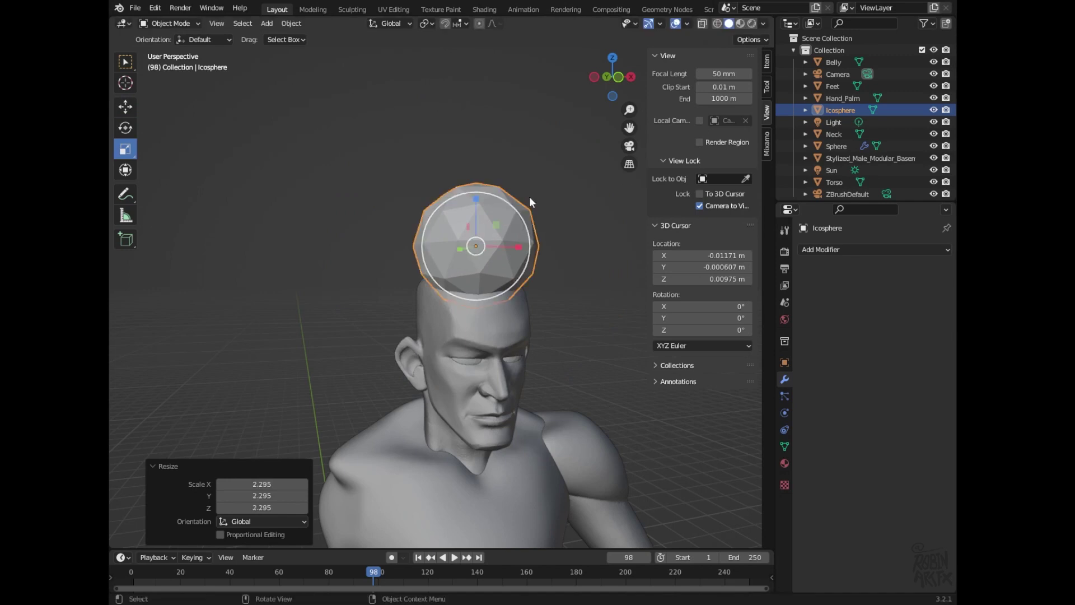
left_click_drag(625, 87, 698, 72)
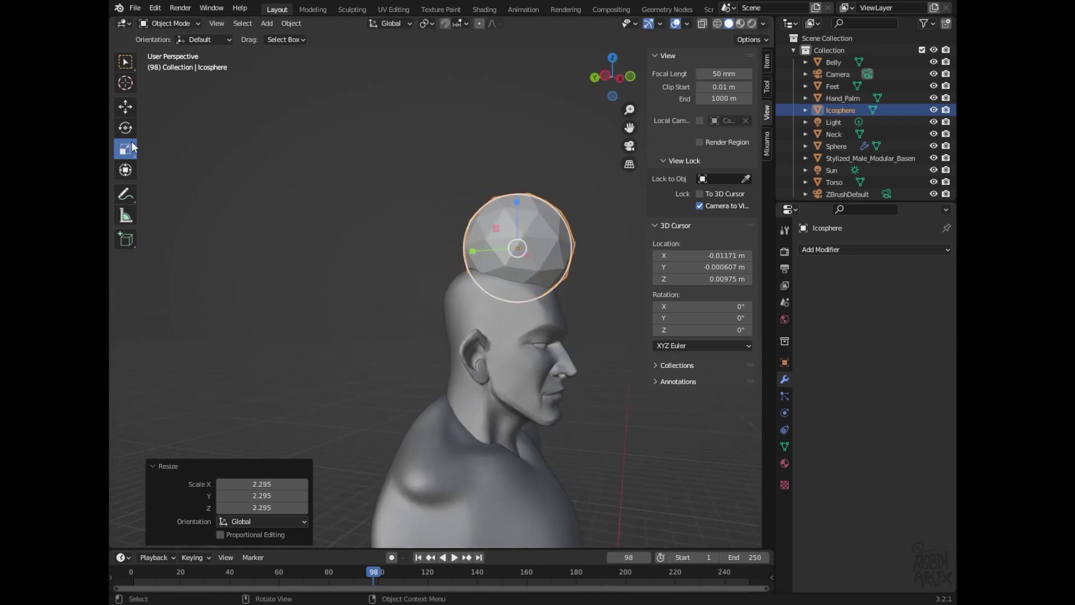
left_click(133, 107)
left_click_drag(488, 244, 462, 251)
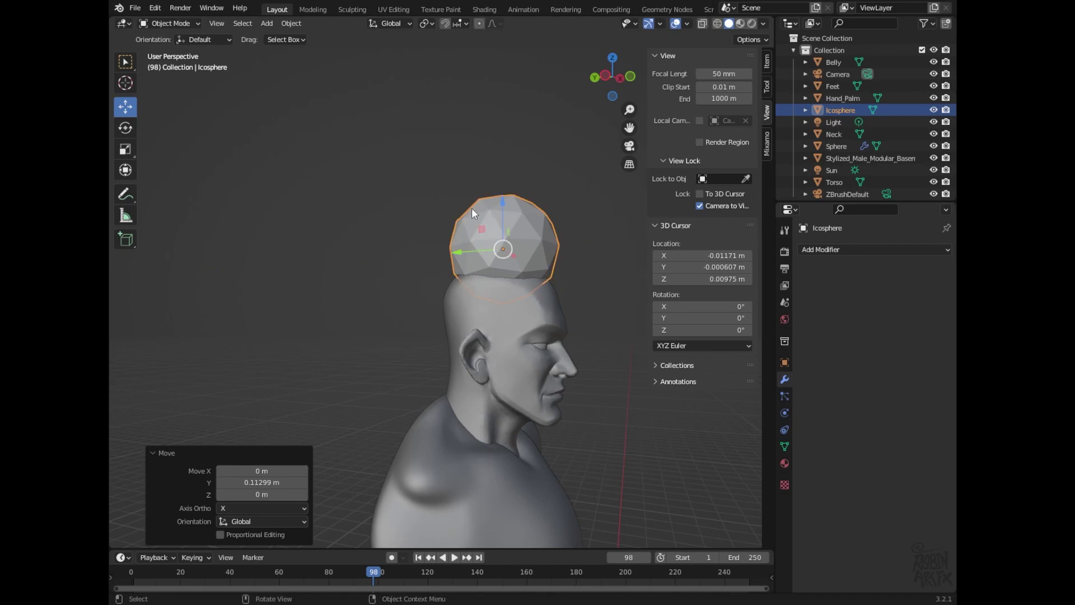
left_click(193, 24)
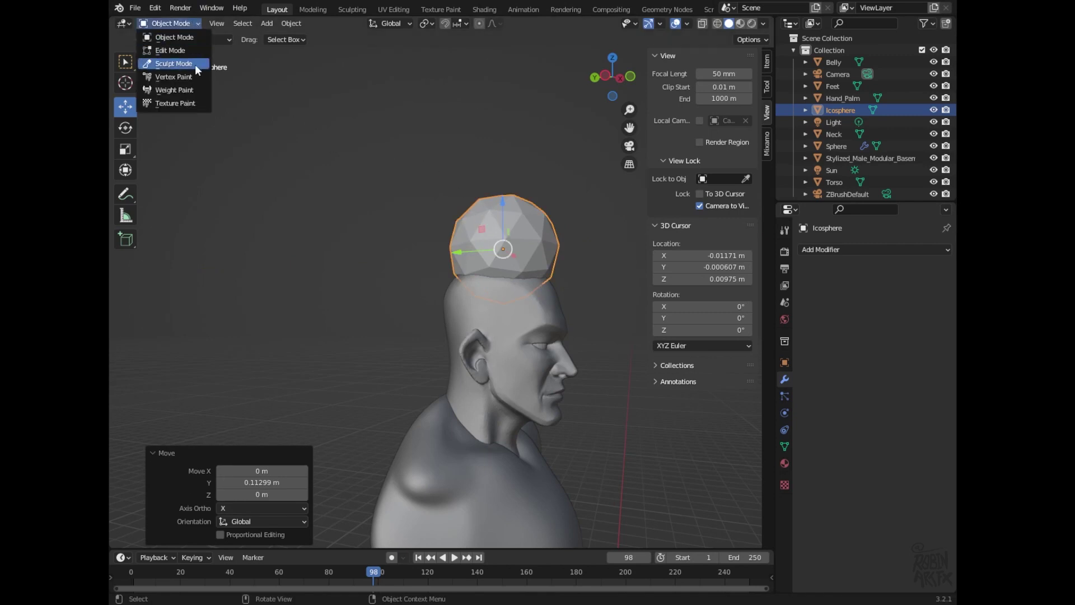
- Enter Sculpt Mode with the Grab brush at 306 px radius and X symmetry enabled
left_click(195, 65)
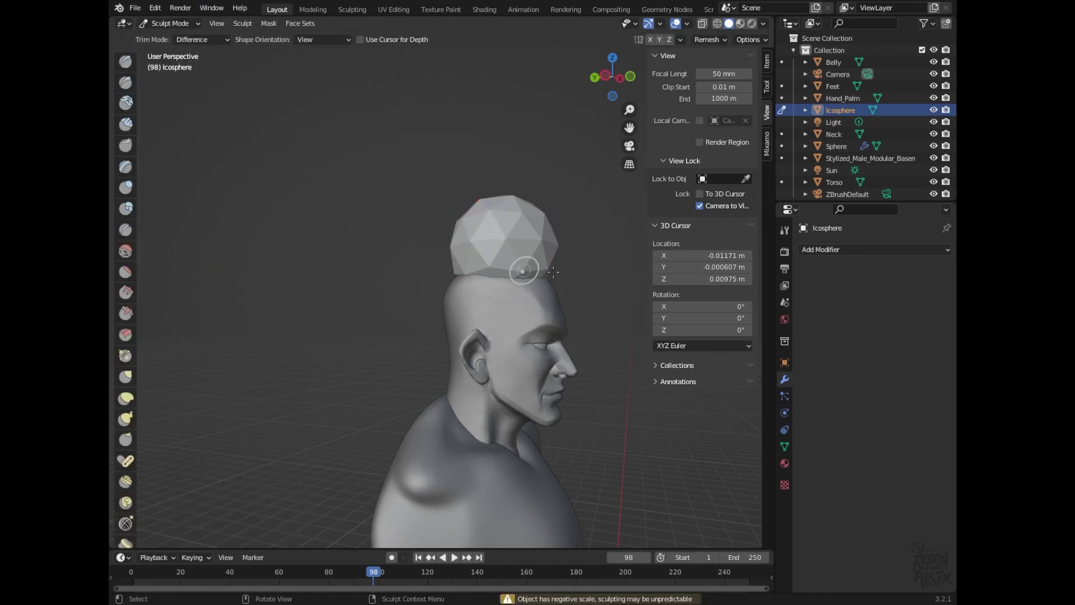
left_click(126, 376)
left_click_drag(266, 43, 328, 37)
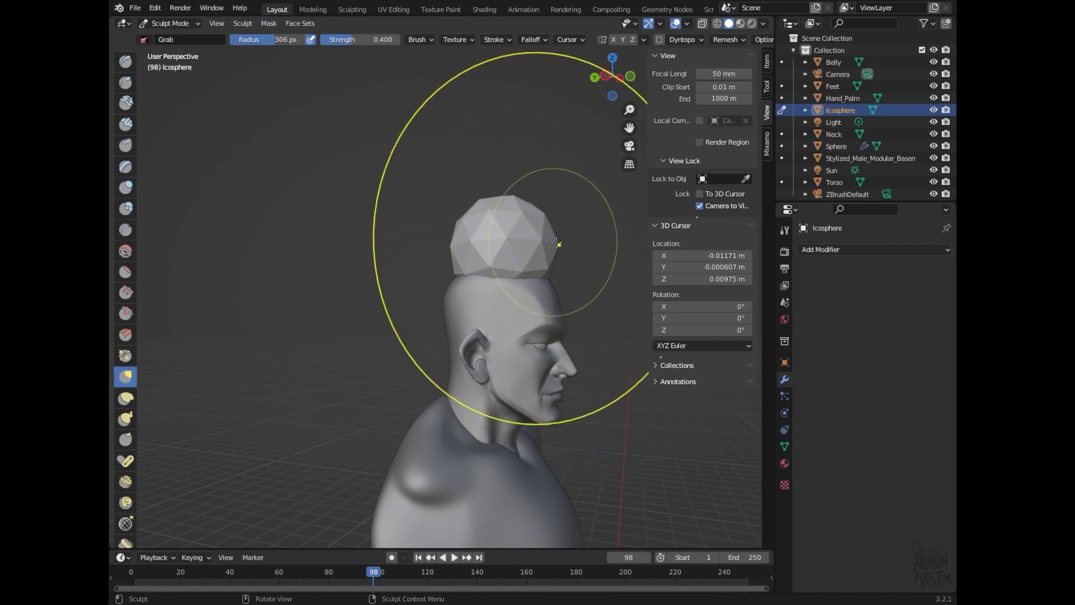
left_click(614, 39)
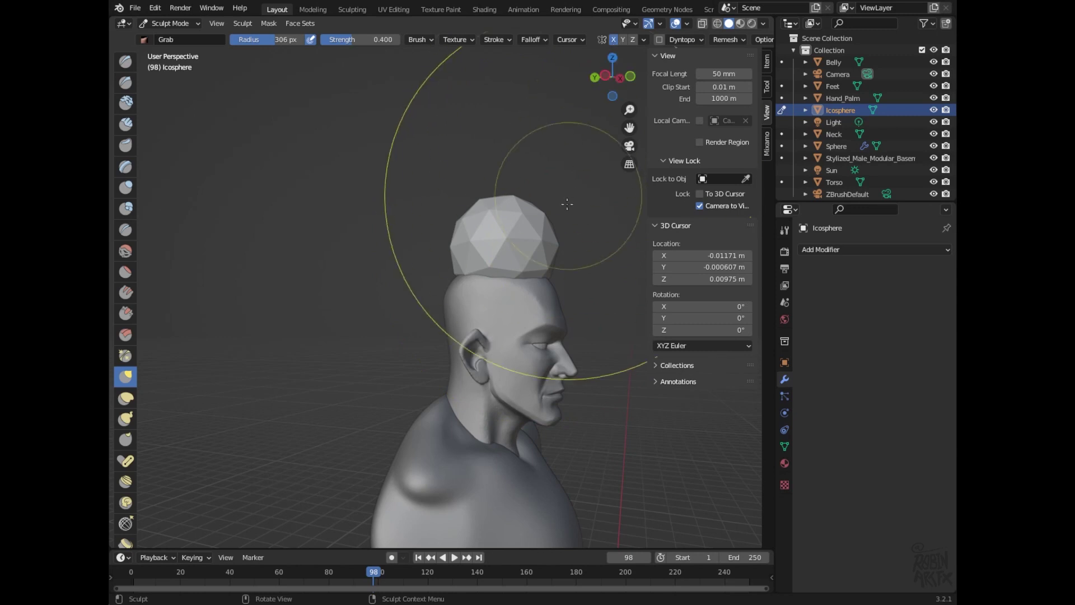
- Drag the icosphere into a wide, low, flattened cap over the head
left_click_drag(557, 249, 594, 257)
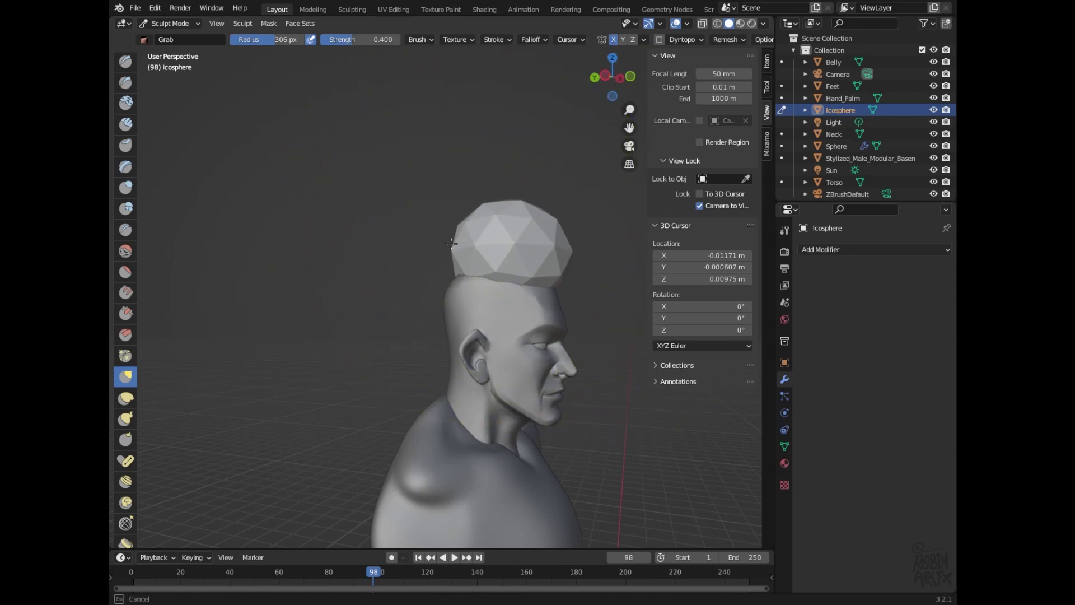
left_click_drag(461, 239, 455, 262)
left_click_drag(505, 212, 506, 249)
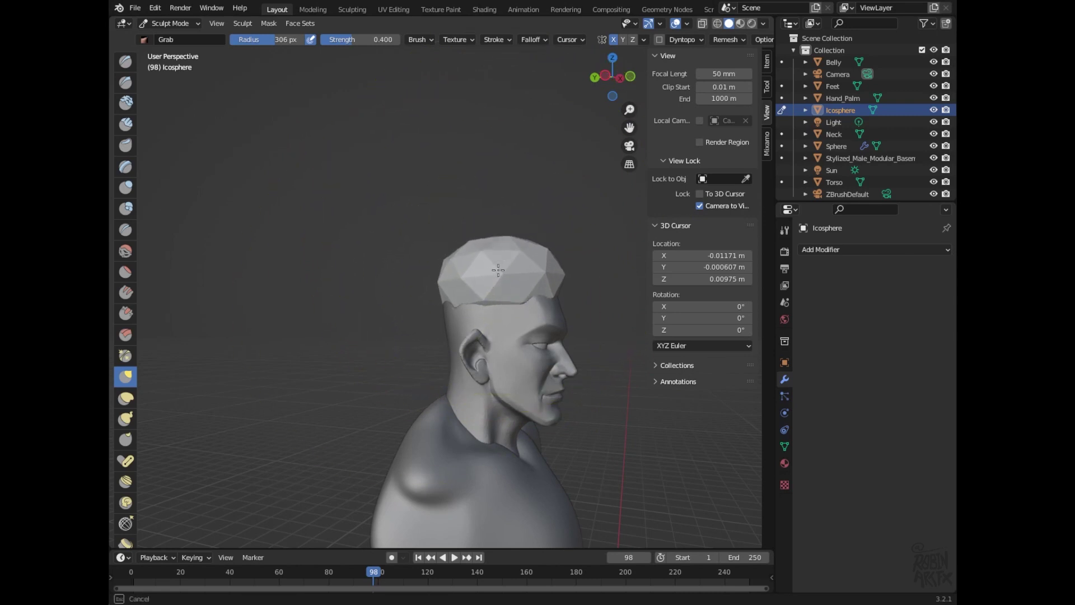
mouse_move(573, 151)
middle_mouse_down()
mouse_move(511, 76)
mouse_move(504, 129)
middle_mouse_up()
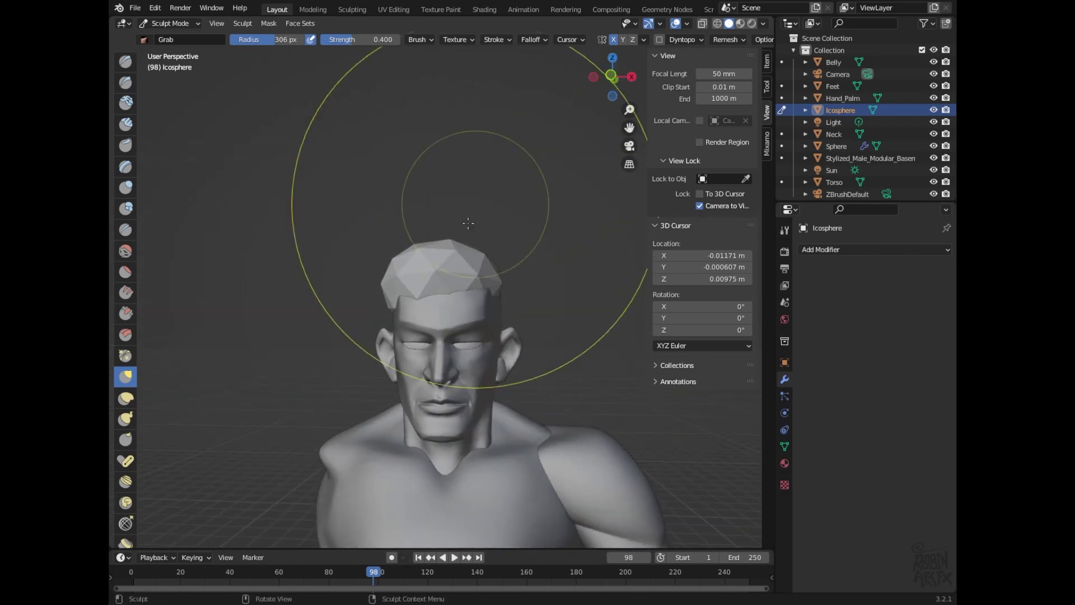
middle_click_drag(544, 246, 546, 241)
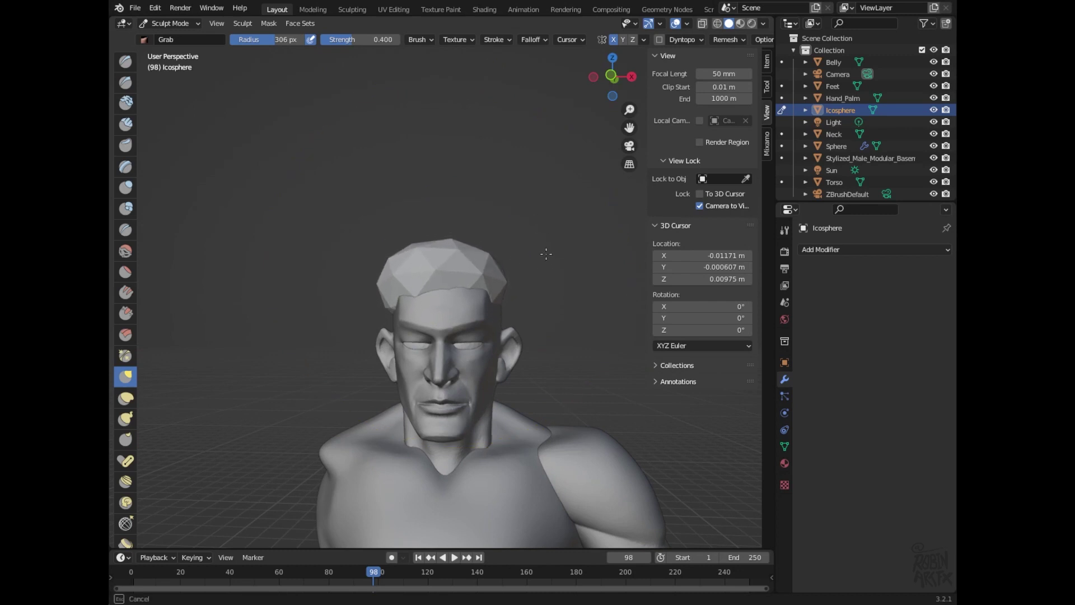
left_click_drag(630, 127, 601, 120)
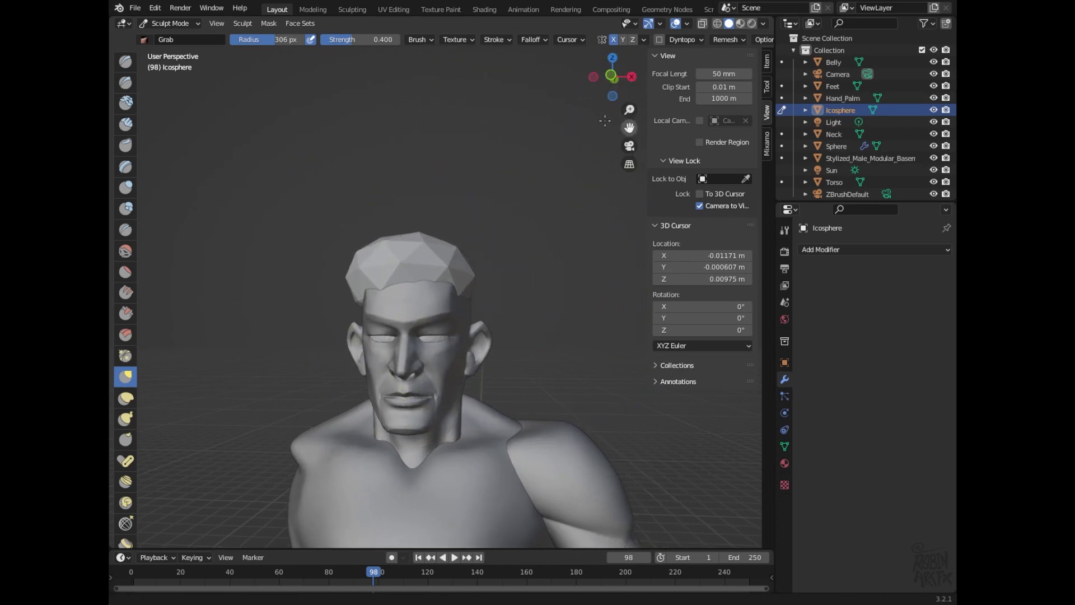
mouse_move(372, 280)
left_mouse_down()
mouse_move(519, 188)
mouse_move(519, 207)
left_mouse_up()
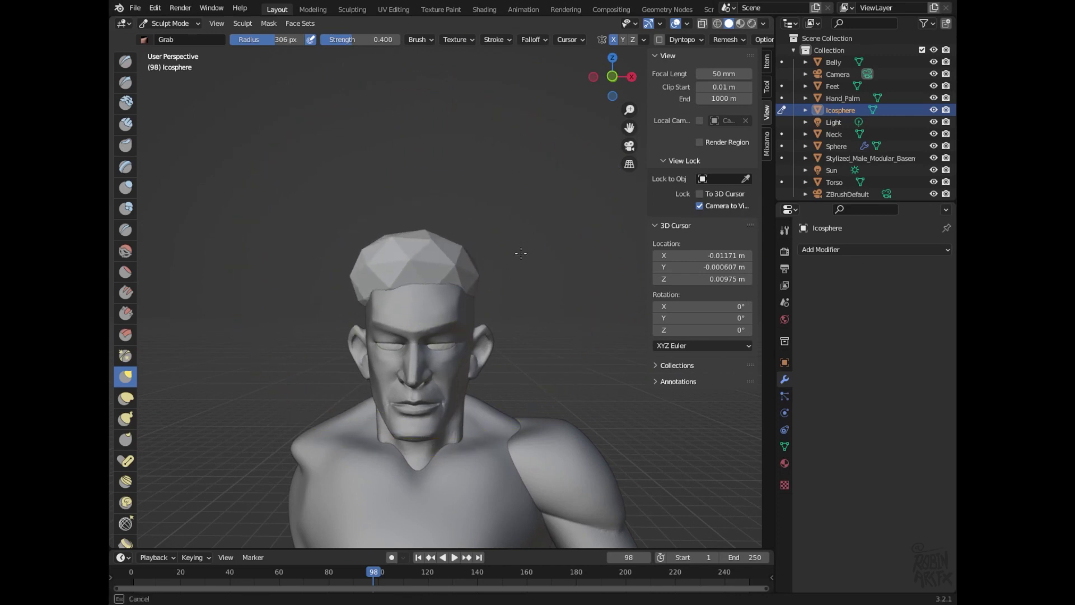
- Try nudging the hair cap along X, undo it, and return to Sculpt Mode
left_click(161, 23)
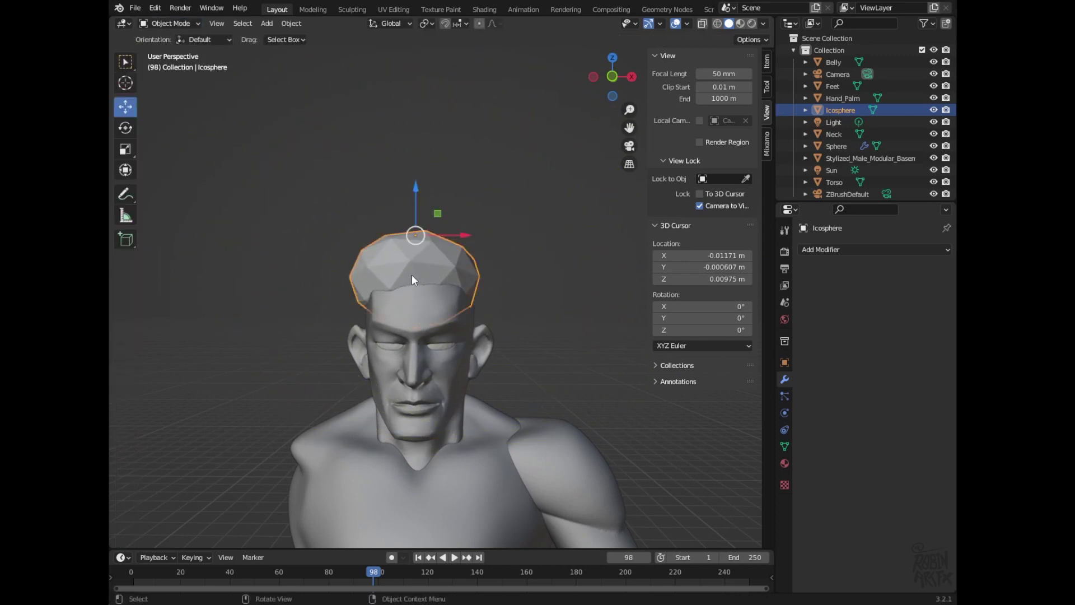
left_click_drag(469, 235, 480, 234)
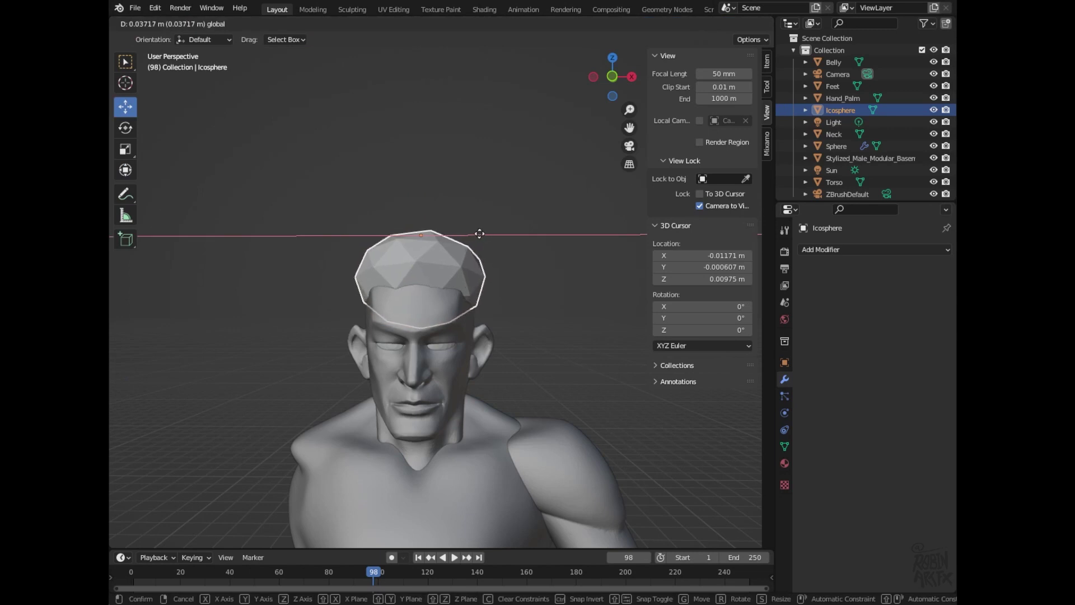
left_click_drag(479, 233, 479, 247)
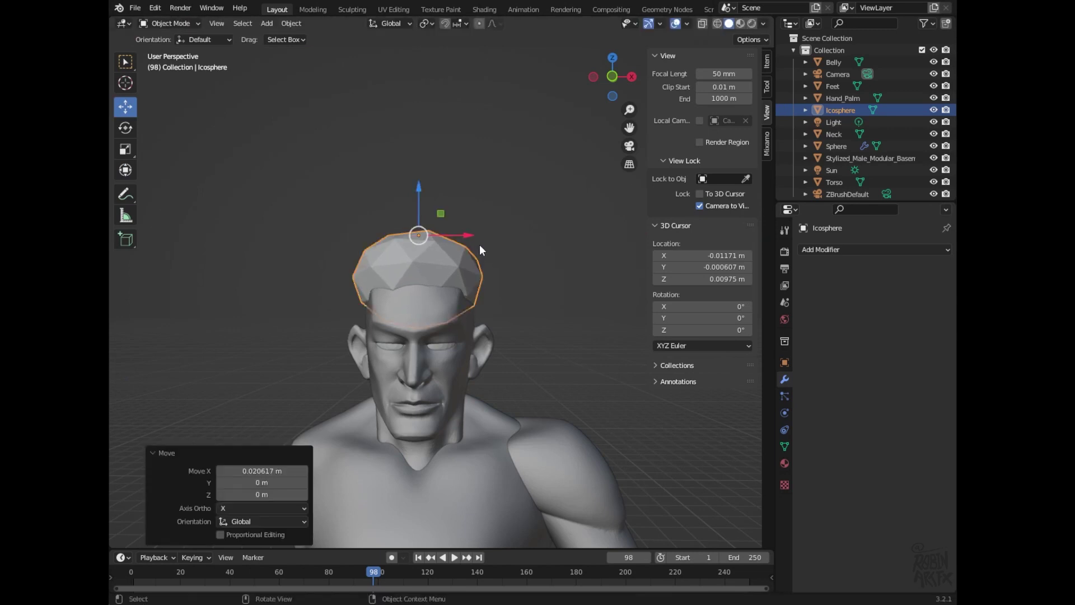
key("ctrl+z")
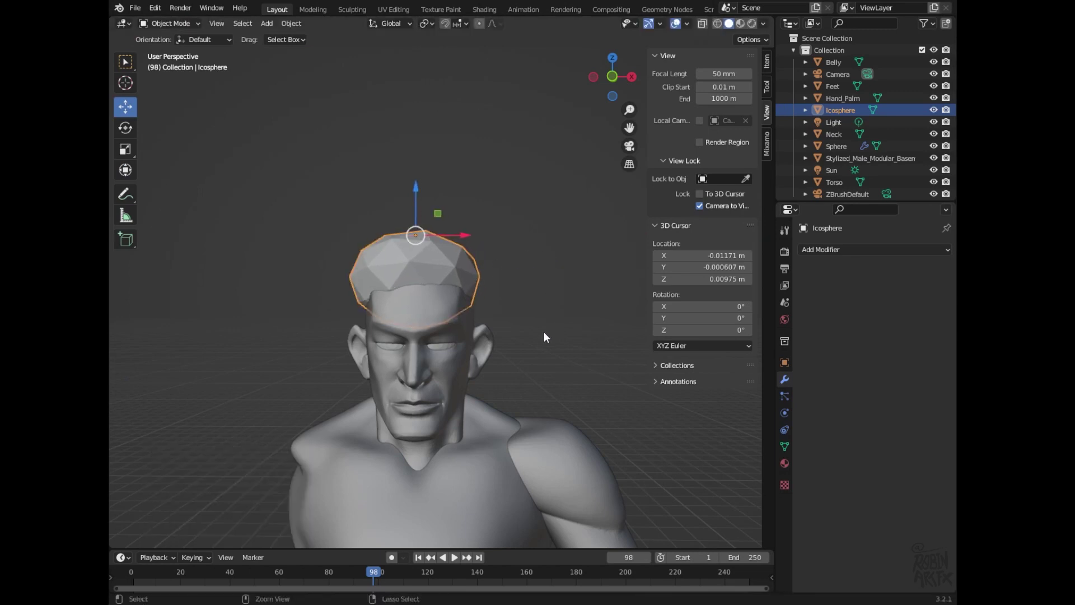
key("ctrl+Tab")
- Add a Subdivision Surface modifier to the Icosphere and apply it
left_click(839, 250)
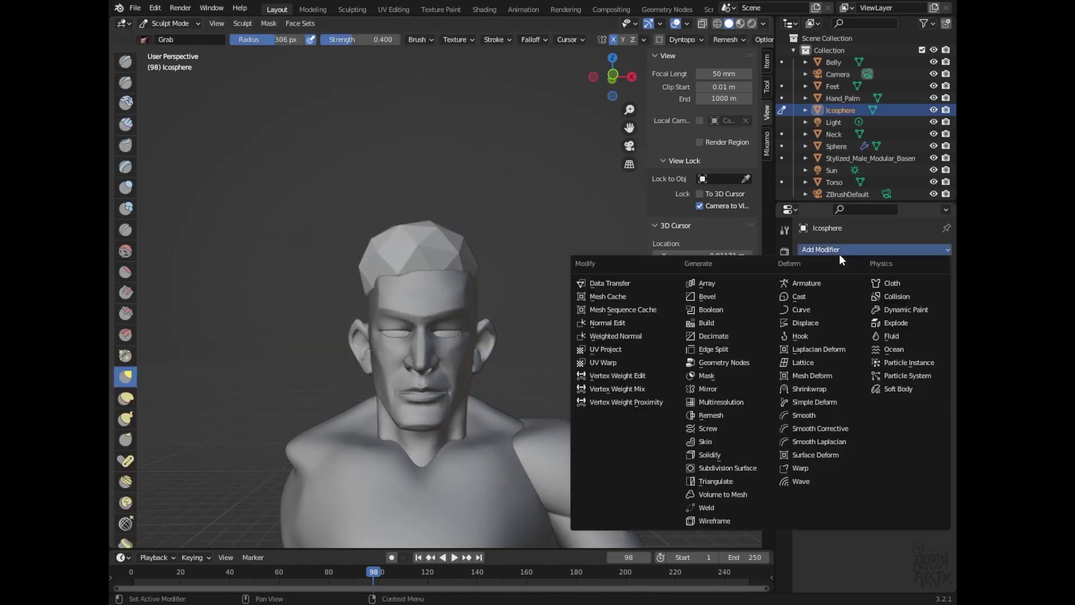
left_click(761, 470)
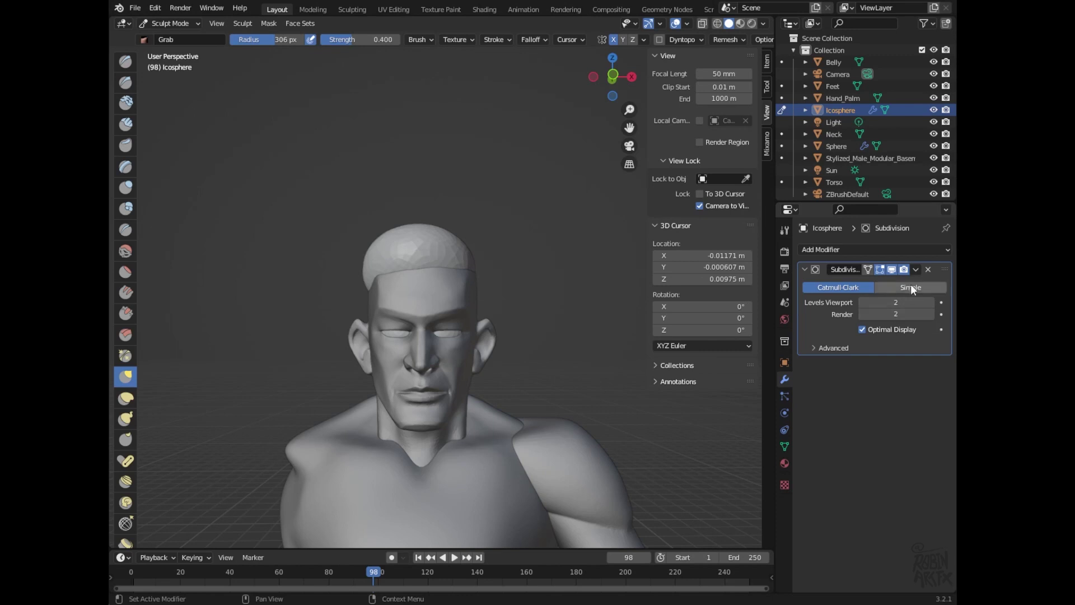
left_click(916, 269)
left_click_drag(613, 76, 571, 109)
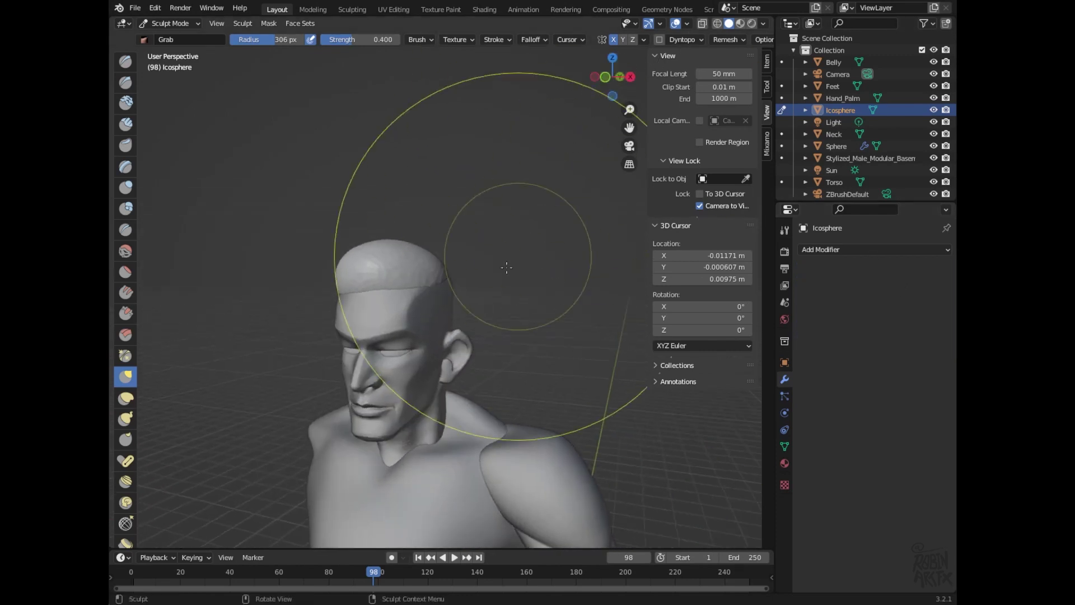
- Set the brush radius to 59 px, view the head from behind, and choose Scrape
key("f")
left_click(528, 252)
mouse_move(613, 75)
left_mouse_down()
mouse_move(787, 82)
mouse_move(727, 69)
mouse_move(768, 111)
mouse_move(824, 82)
mouse_move(910, 76)
mouse_move(782, 110)
left_mouse_up()
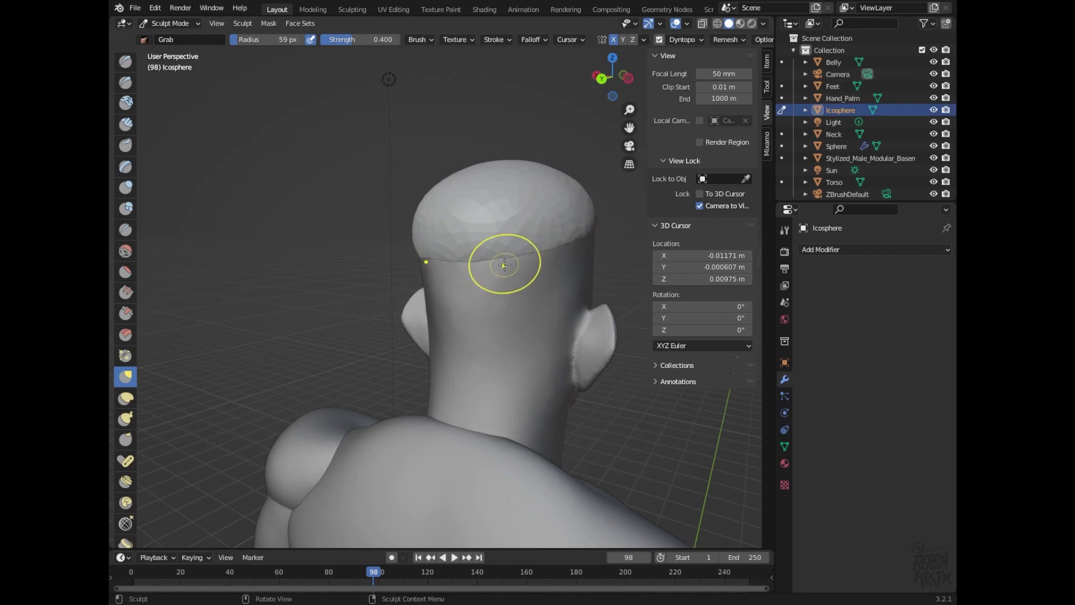
mouse_move(137, 234)
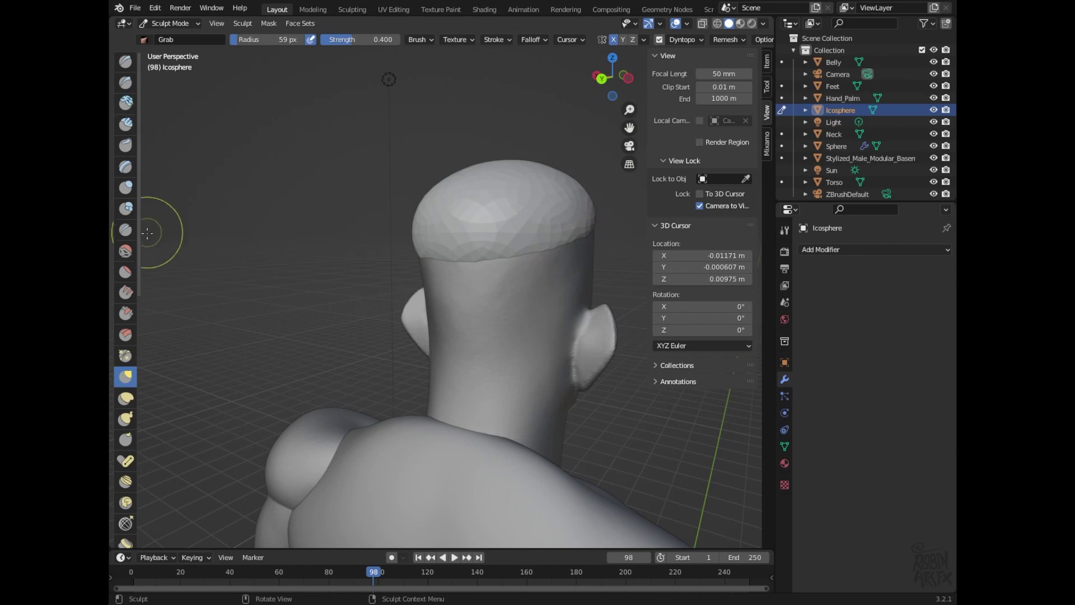
left_click(128, 314)
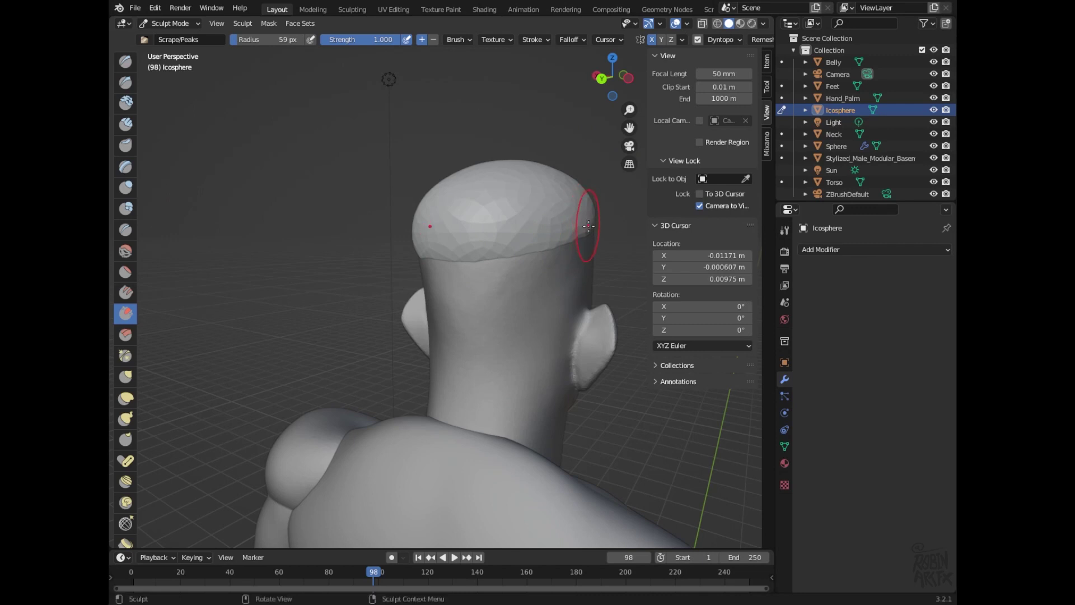
- Check the Dyntopo detailing options, then scrape the back and right-side hairline ridge
left_click(719, 40)
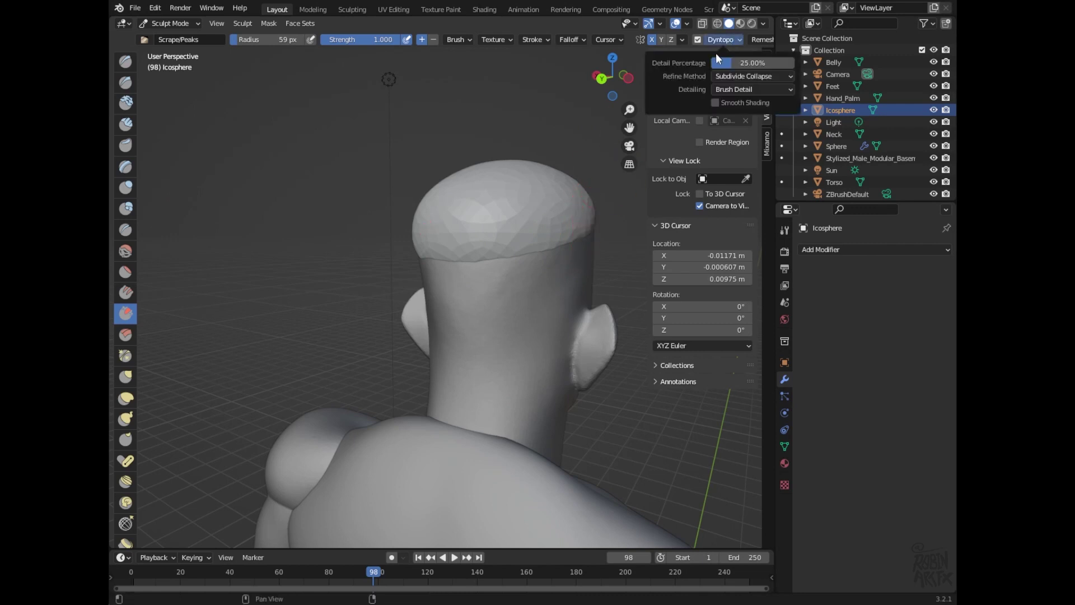
left_click(734, 89)
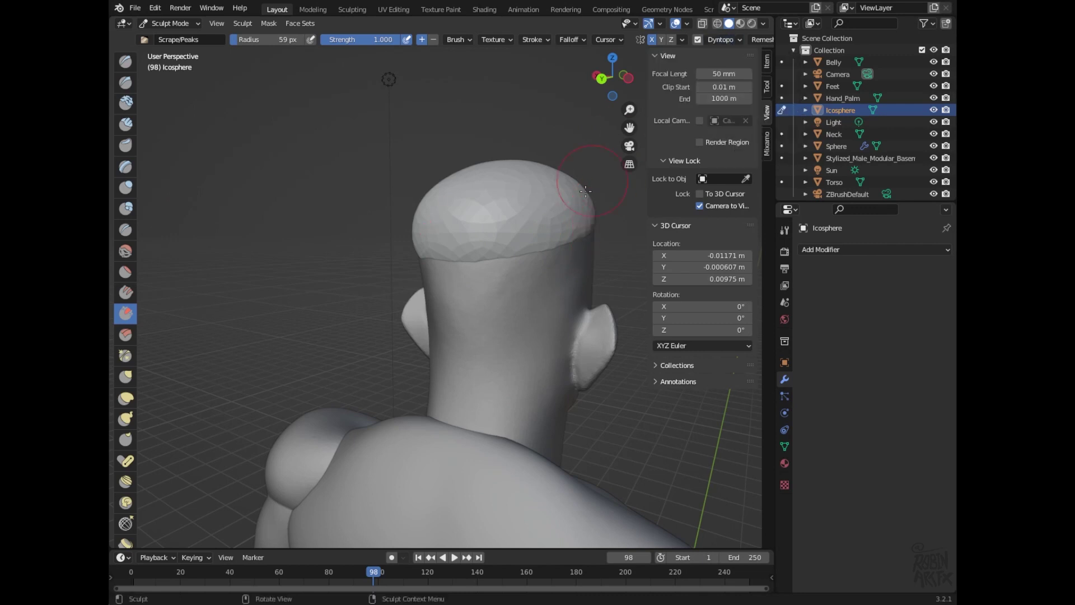
left_click_drag(591, 214, 508, 260)
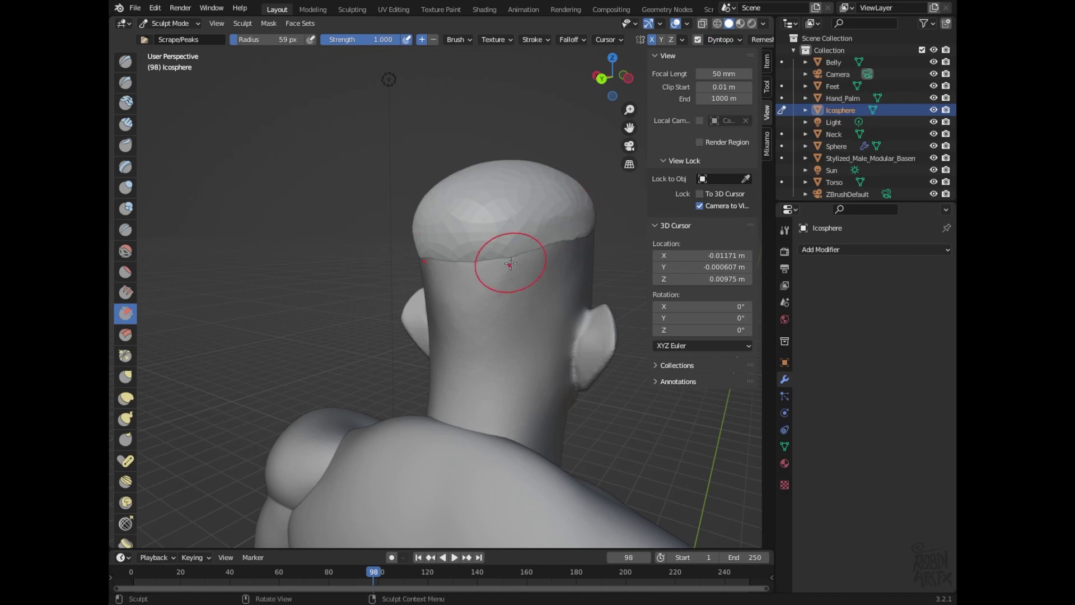
left_click_drag(613, 77, 560, 79)
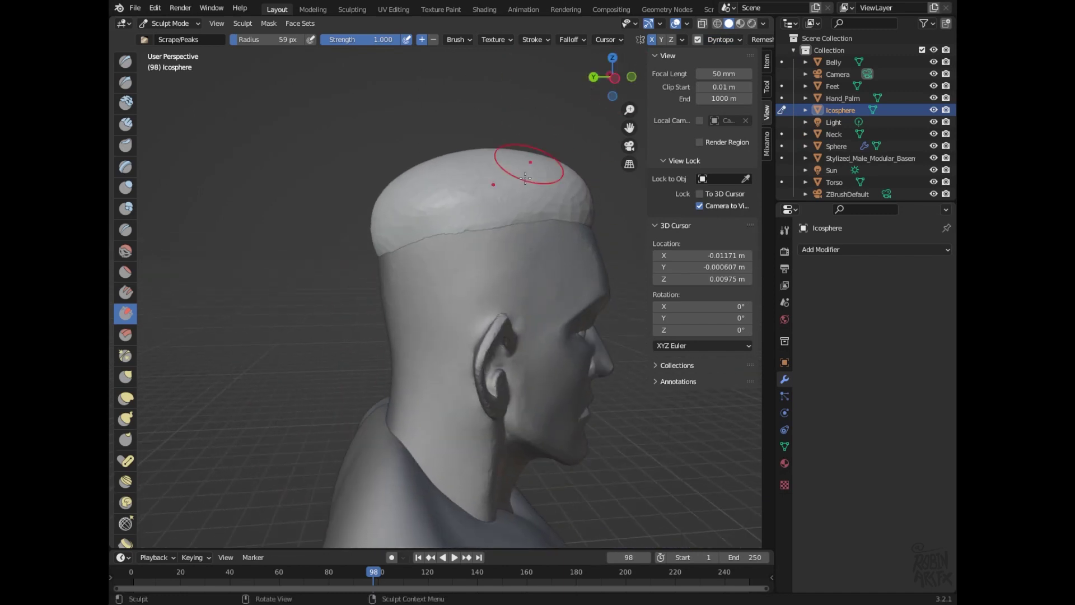
left_click_drag(475, 234, 487, 221)
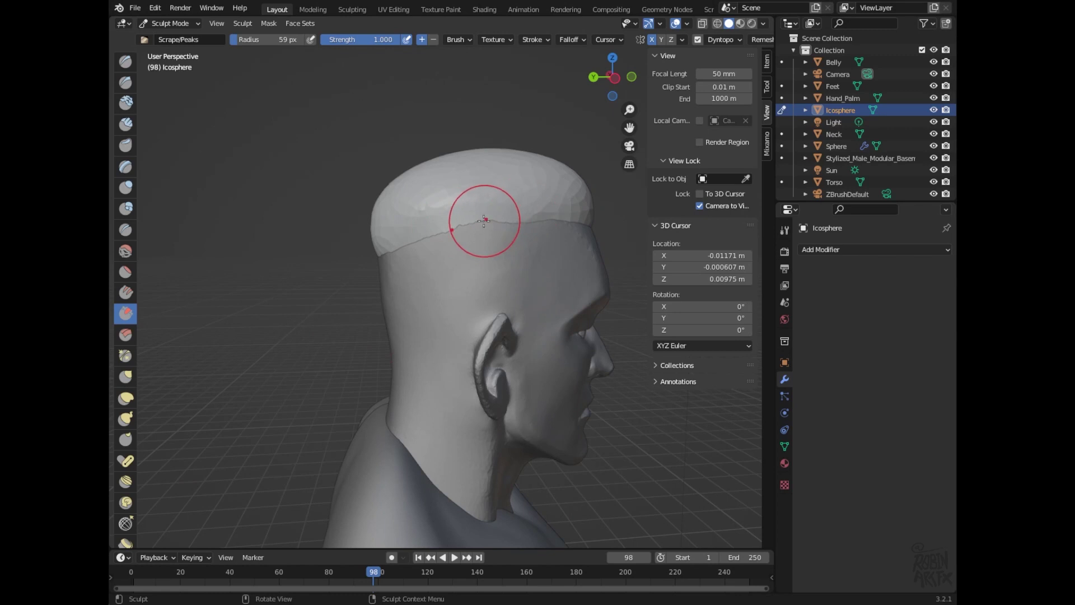
left_click_drag(510, 215, 499, 215)
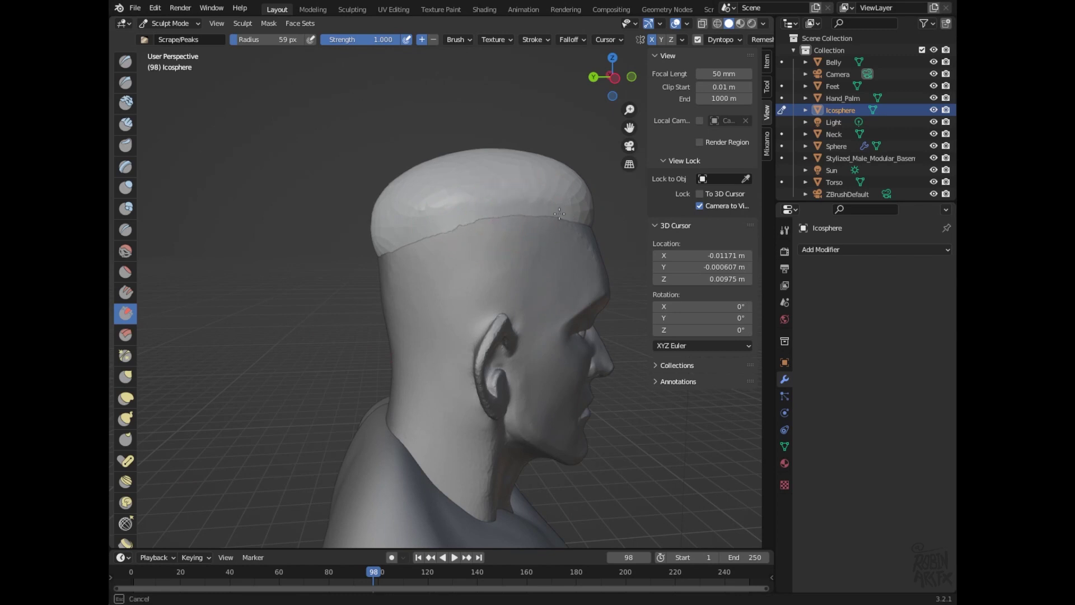
- Scrape the hairline ridge along the side and front up to the forehead
mouse_move(449, 229)
left_mouse_down()
mouse_move(446, 216)
mouse_move(409, 232)
left_mouse_up()
left_click_drag(394, 244, 396, 228)
left_click_drag(456, 204, 598, 194)
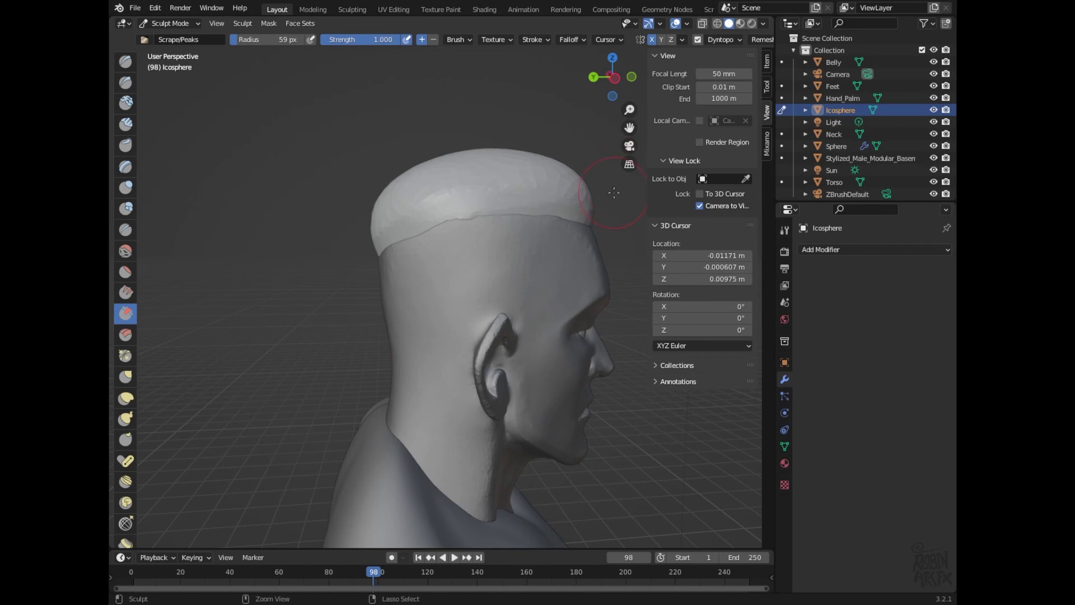
mouse_move(598, 102)
middle_mouse_down()
mouse_move(496, 81)
mouse_move(445, 87)
mouse_move(415, 158)
middle_mouse_up()
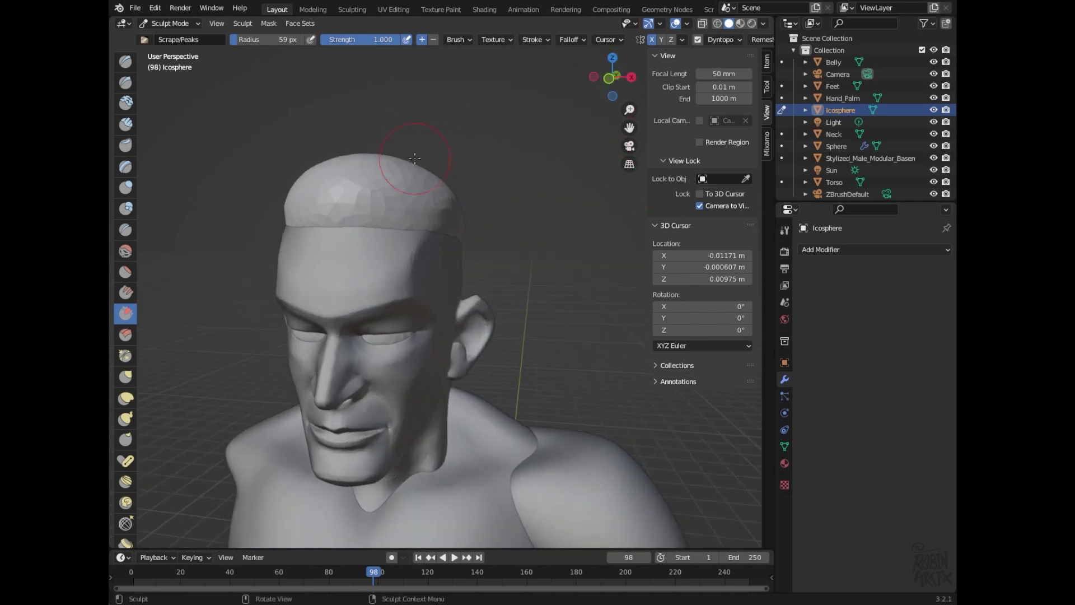
mouse_move(429, 216)
left_mouse_down()
mouse_move(441, 207)
mouse_move(426, 220)
mouse_move(344, 217)
mouse_move(372, 240)
left_mouse_up()
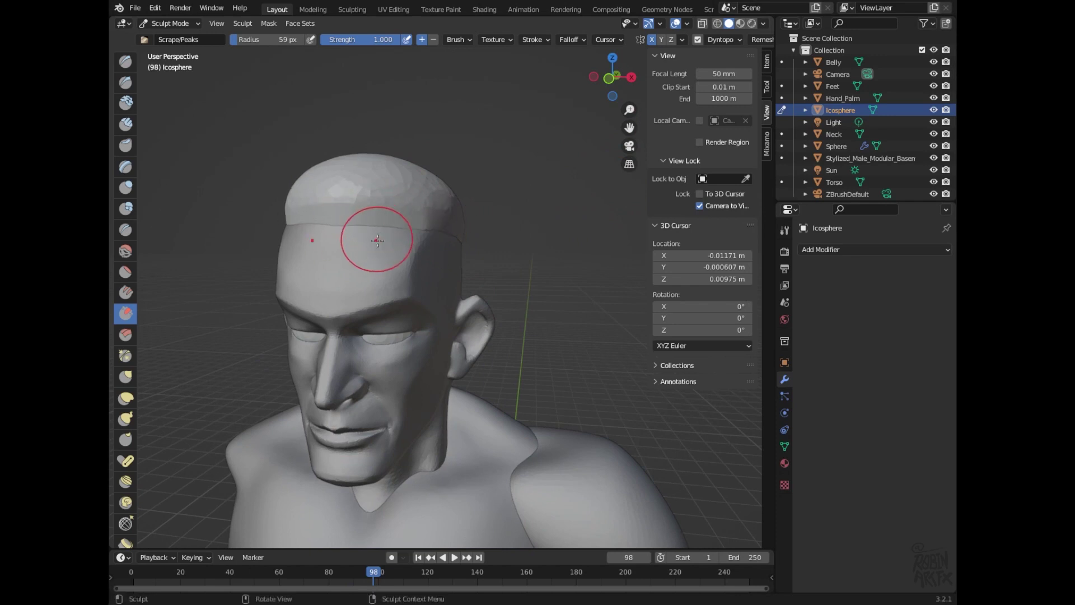
mouse_move(613, 75)
left_mouse_down()
mouse_move(676, 92)
mouse_move(661, 92)
left_mouse_up()
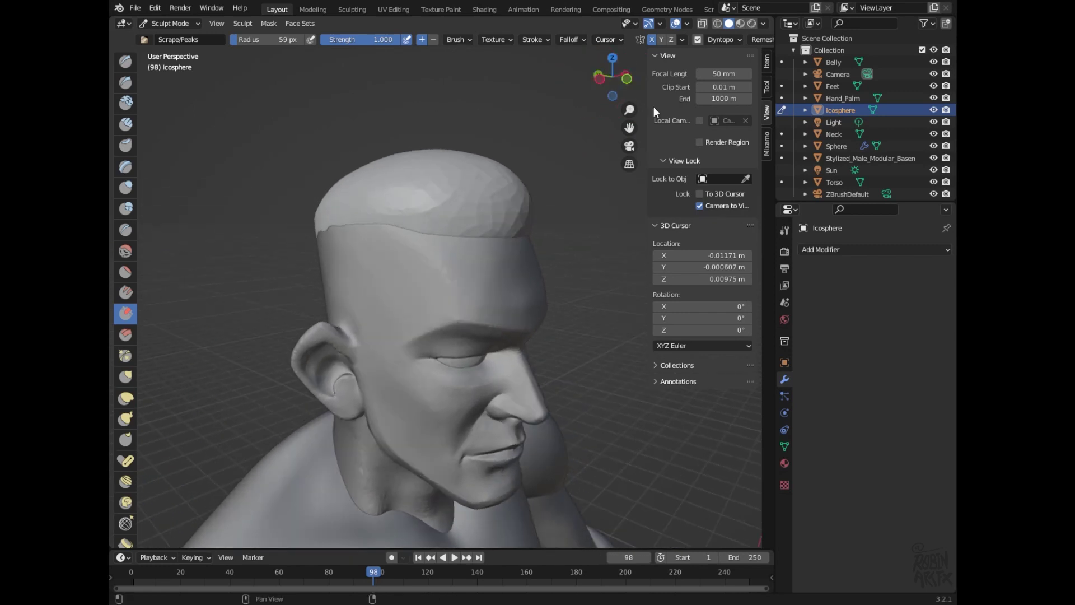
mouse_move(444, 209)
left_mouse_down()
mouse_move(458, 213)
mouse_move(437, 168)
left_mouse_up()
- Scrape the hair near the hairline, above the forehead, on the right side and crown
left_click(726, 41)
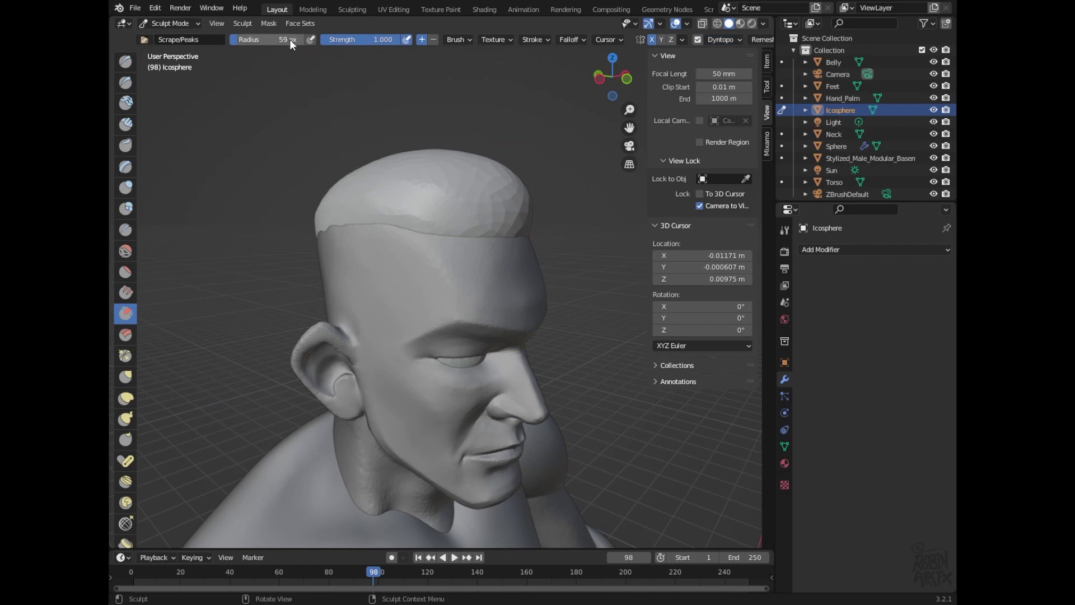
scroll(276, 46, "down", 4, "ctrl")
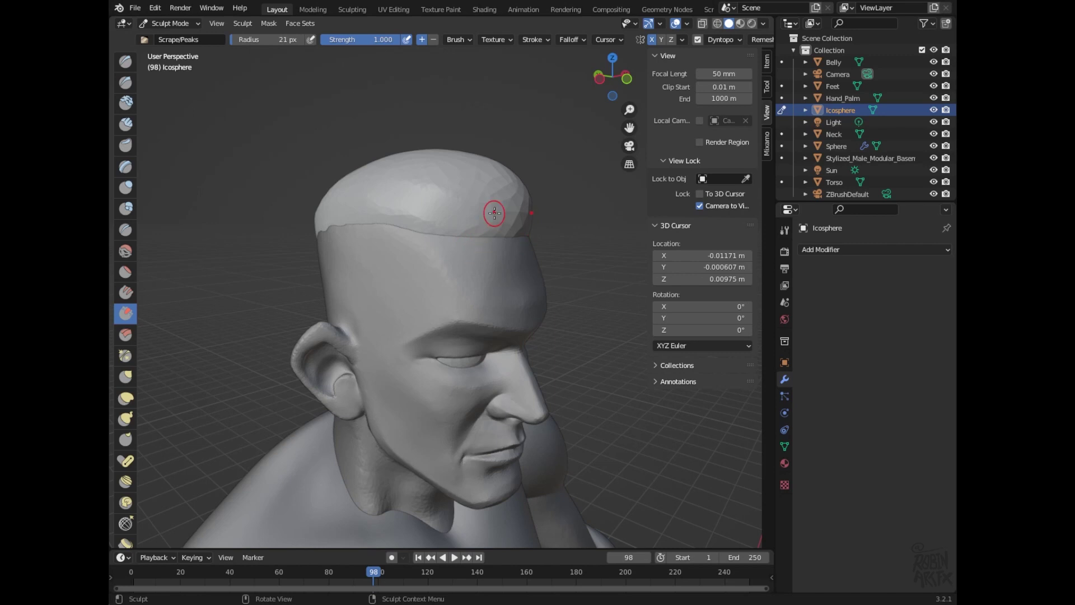
mouse_move(489, 222)
left_mouse_down()
mouse_move(470, 208)
mouse_move(504, 263)
left_mouse_up()
left_click_drag(611, 78, 605, 119)
left_click_drag(470, 324, 476, 331)
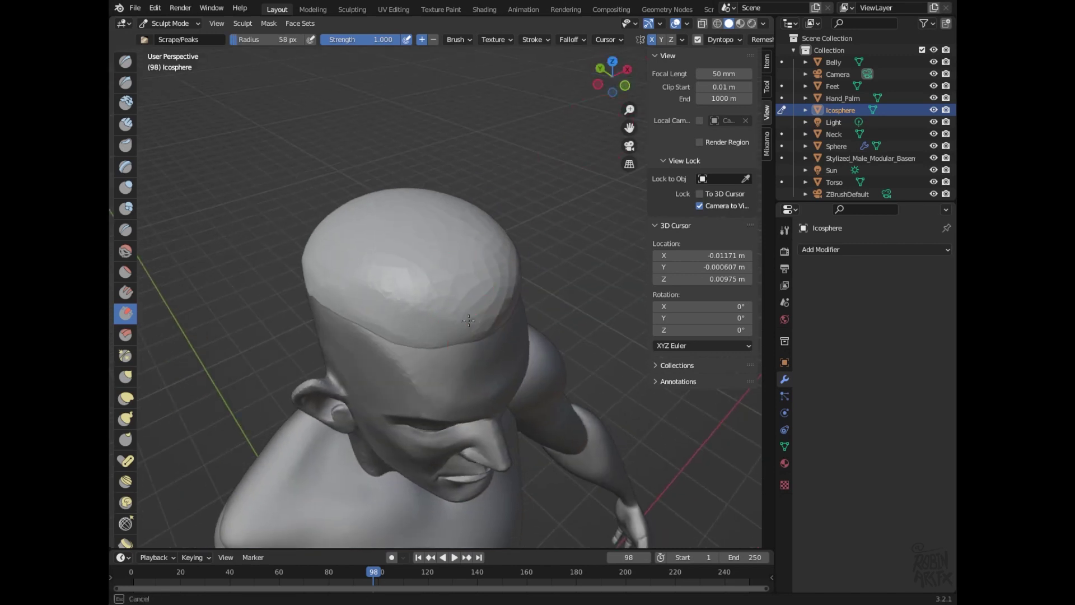
mouse_move(413, 277)
left_mouse_down()
mouse_move(456, 336)
mouse_move(420, 232)
mouse_move(474, 320)
left_mouse_up()
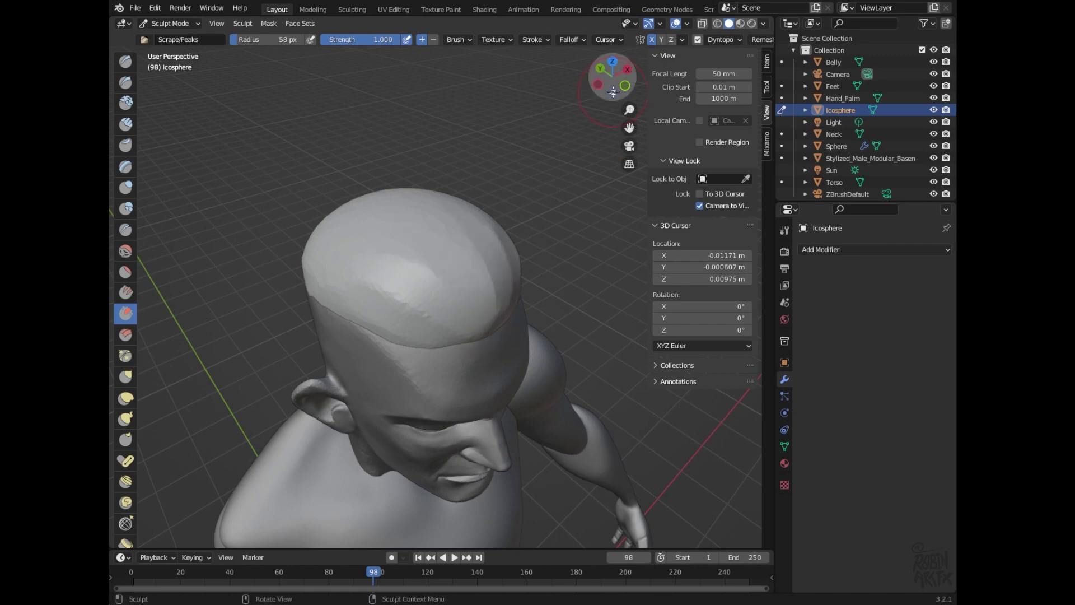
left_click_drag(595, 68, 554, 61)
left_click_drag(358, 200, 402, 233)
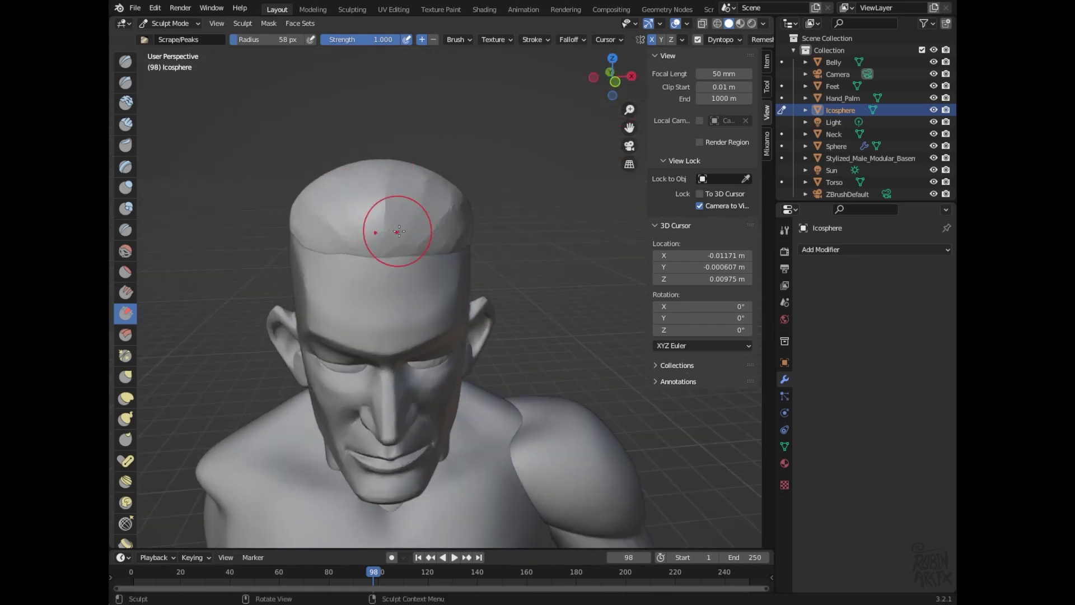
mouse_move(352, 229)
left_mouse_down()
mouse_move(355, 252)
mouse_move(461, 236)
mouse_move(402, 261)
mouse_move(420, 240)
mouse_move(398, 257)
left_mouse_up()
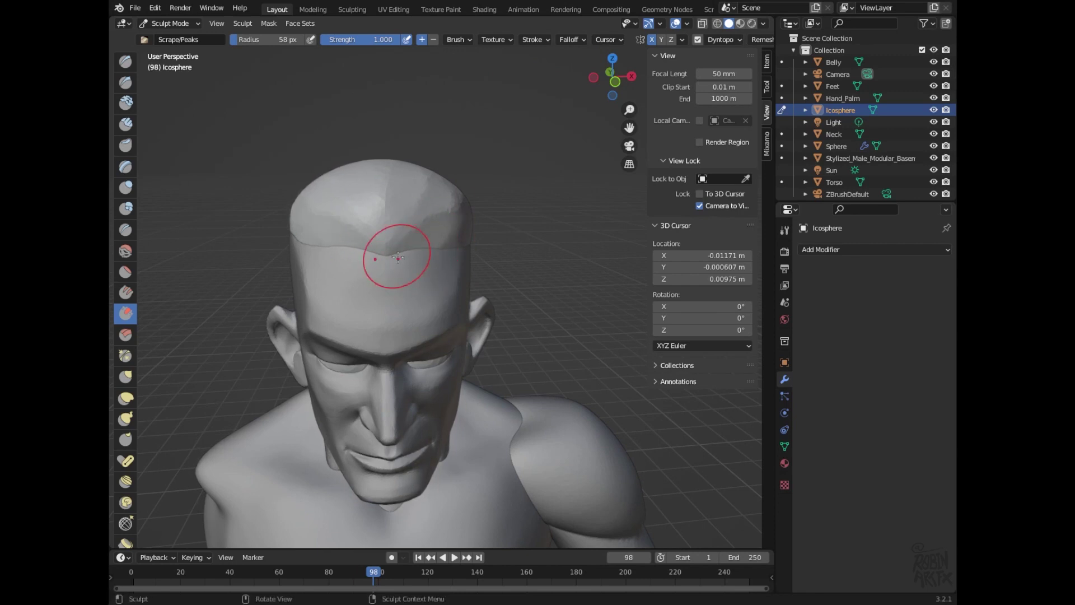
- Scrape the left-side hairline, the back edge and the top of the hair cap
left_click_drag(613, 77, 463, 77)
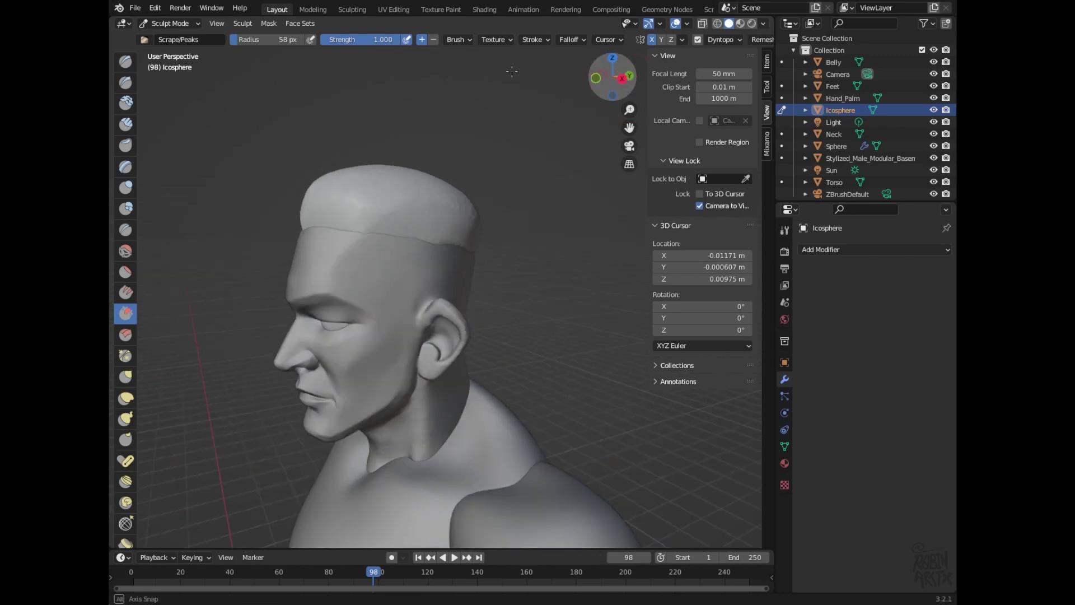
left_click_drag(384, 249, 513, 256)
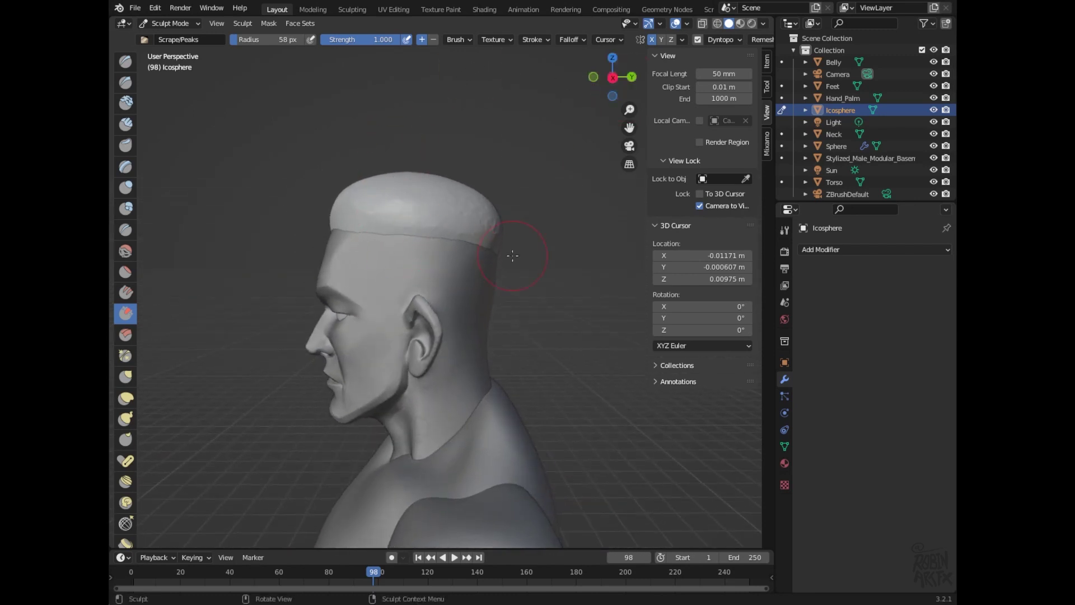
left_click_drag(612, 77, 447, 99)
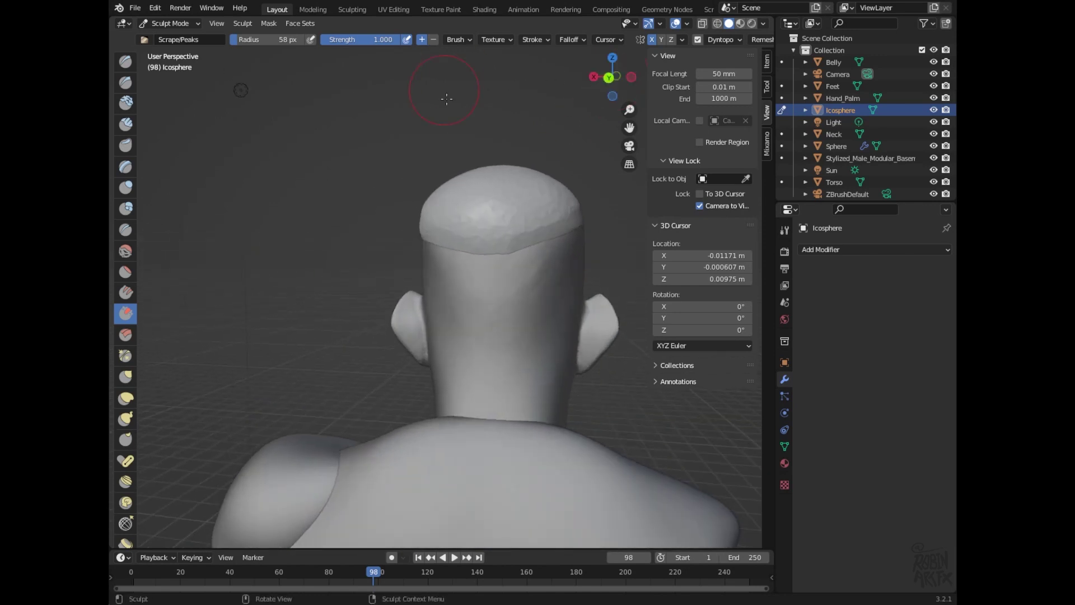
left_click_drag(419, 226, 419, 216)
left_click_drag(442, 242, 452, 250)
mouse_move(613, 77)
left_mouse_down()
mouse_move(494, 216)
mouse_move(437, 230)
left_mouse_up()
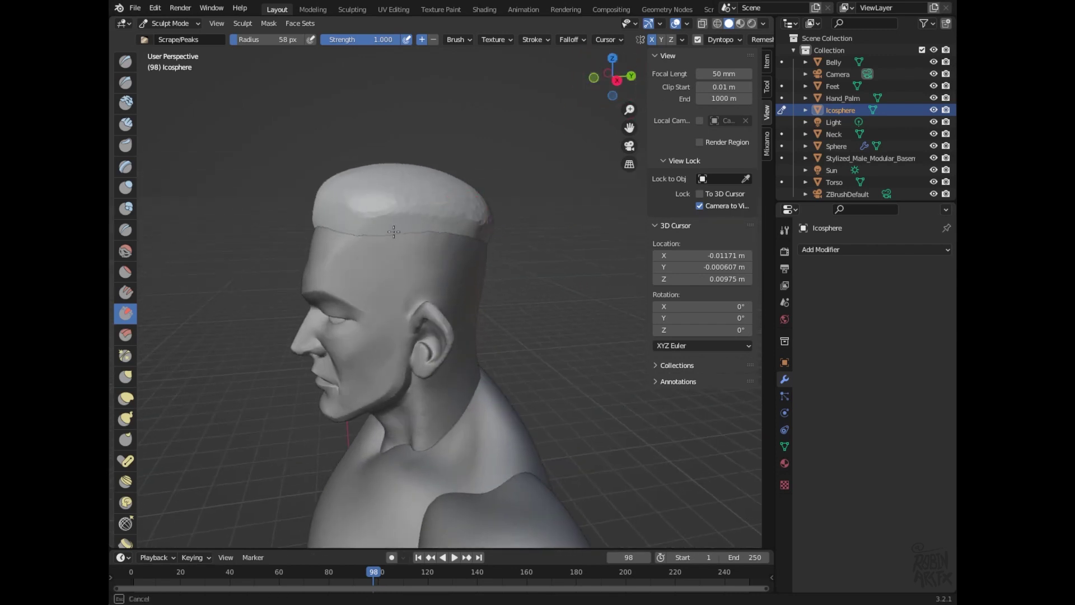
left_click_drag(371, 224, 361, 216)
left_click_drag(613, 78, 295, 56)
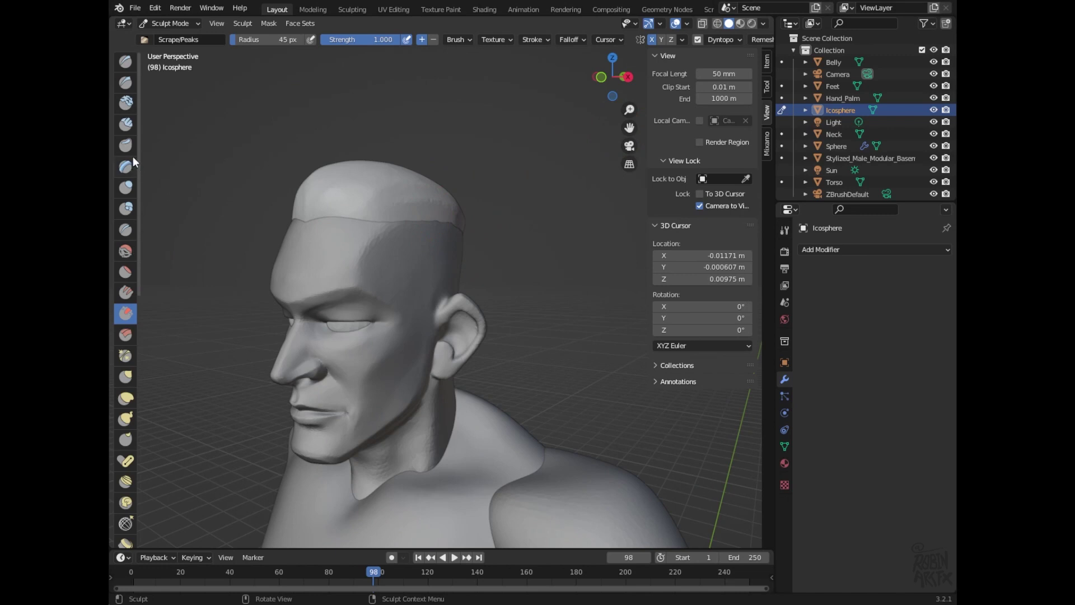
- Select the Clay Strips brush, cancelling two accidental box gestures
left_click(126, 125)
key("b")
key("b")
key("Escape")
key("b")
key("Escape")
mouse_move(613, 77)
left_mouse_down()
mouse_move(571, 84)
mouse_move(577, 112)
left_mouse_up()
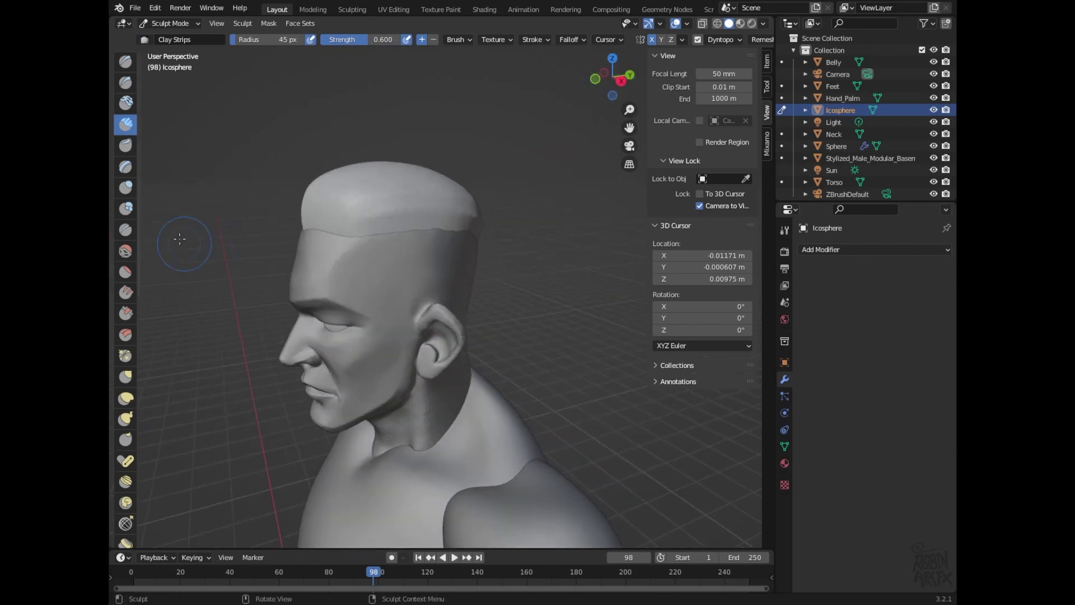
- Lightly inflate the front of the hair cap with the Inflate/Deflate brush
left_click(125, 187)
key("b")
key("Escape")
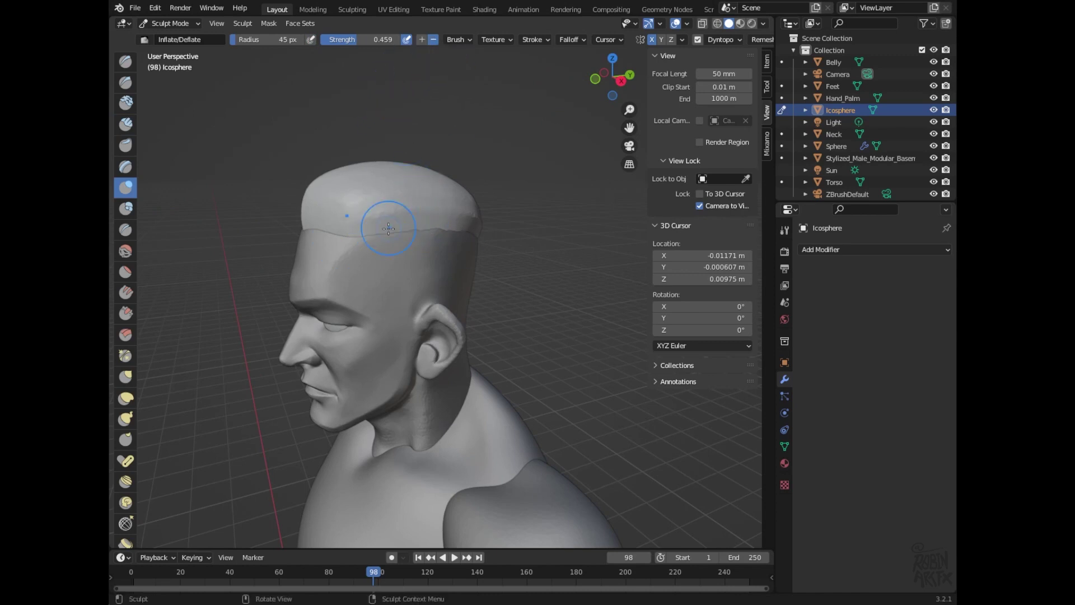
key("b")
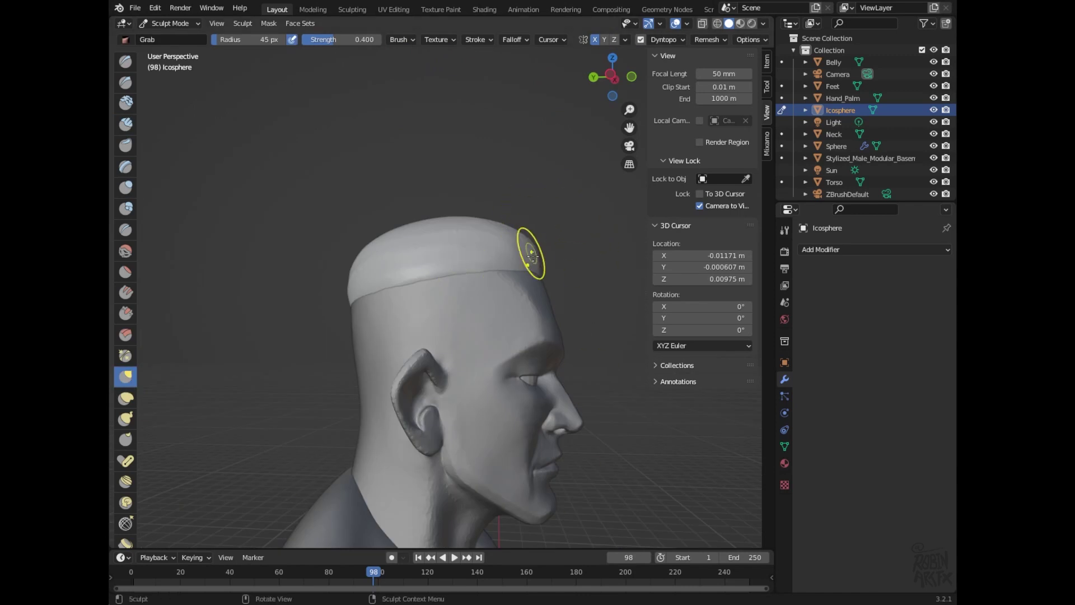
key("bracketright")
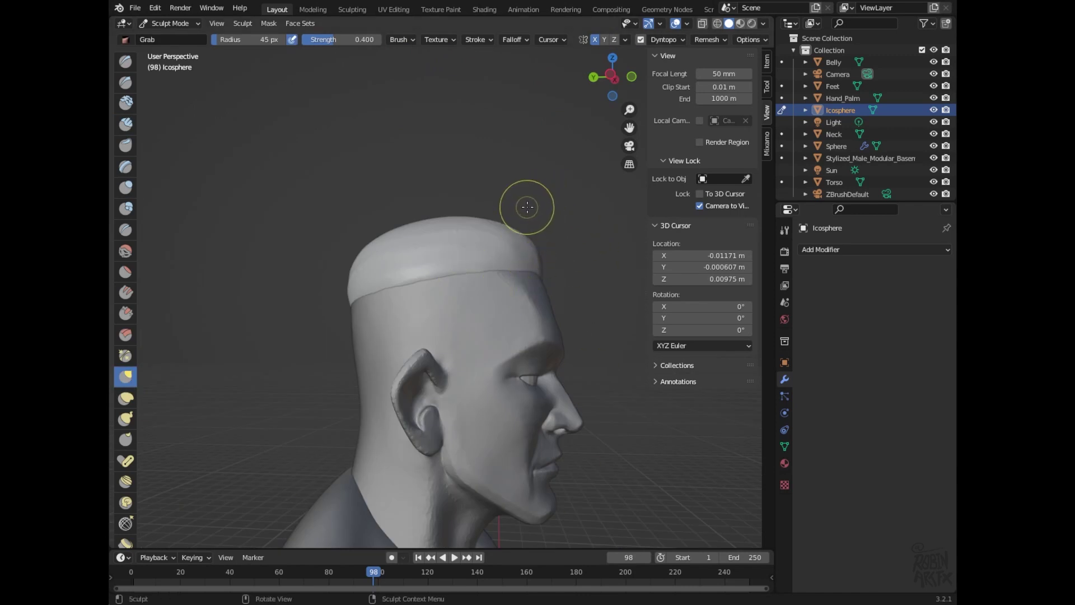
- Enlarge the Grab brush to 112 px and pull the hair cap's edges outward
key("f")
left_click(514, 228)
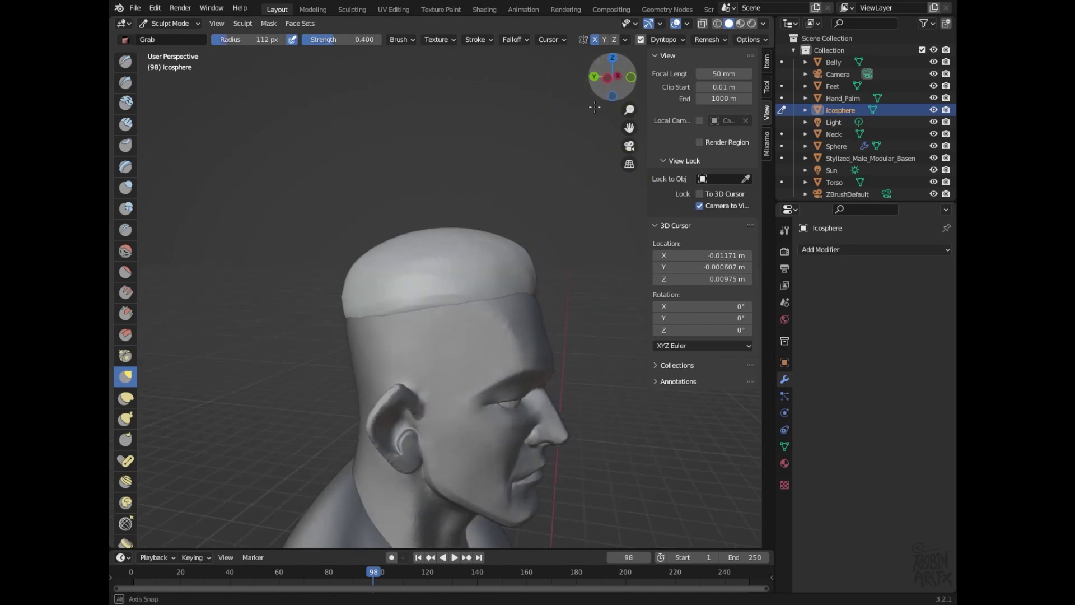
left_click_drag(614, 94, 607, 101)
left_click_drag(512, 255, 537, 230)
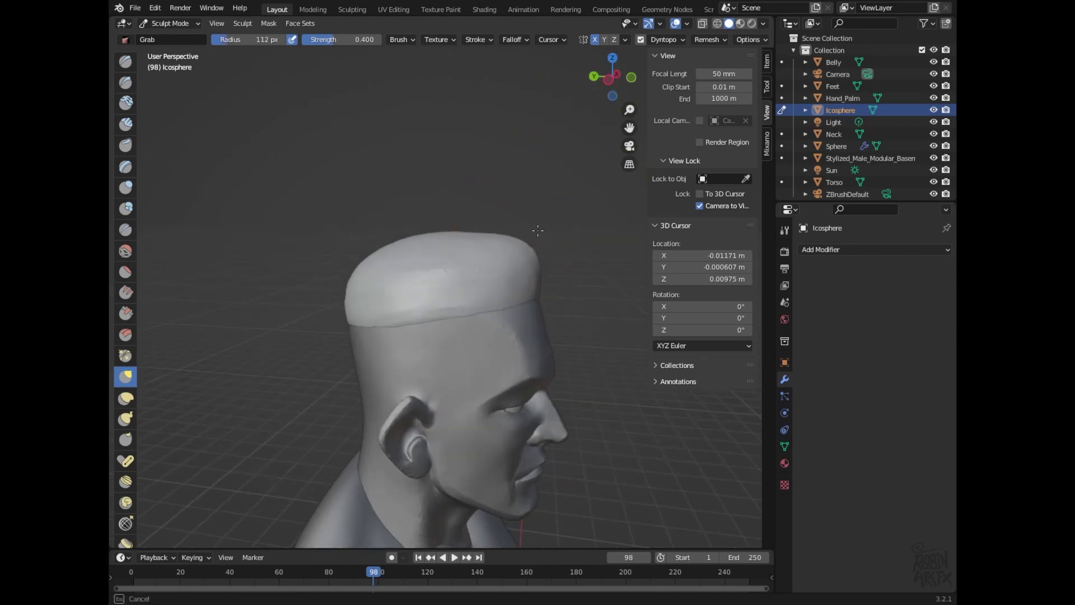
mouse_move(613, 78)
left_mouse_down()
mouse_move(621, 96)
mouse_move(588, 179)
left_mouse_up()
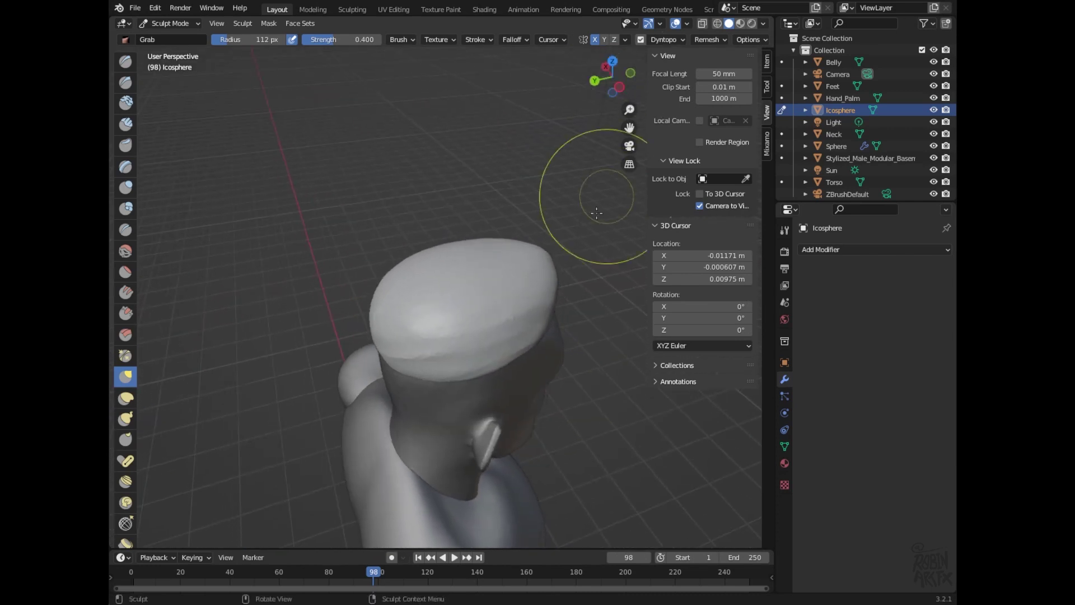
left_click_drag(533, 283, 559, 280)
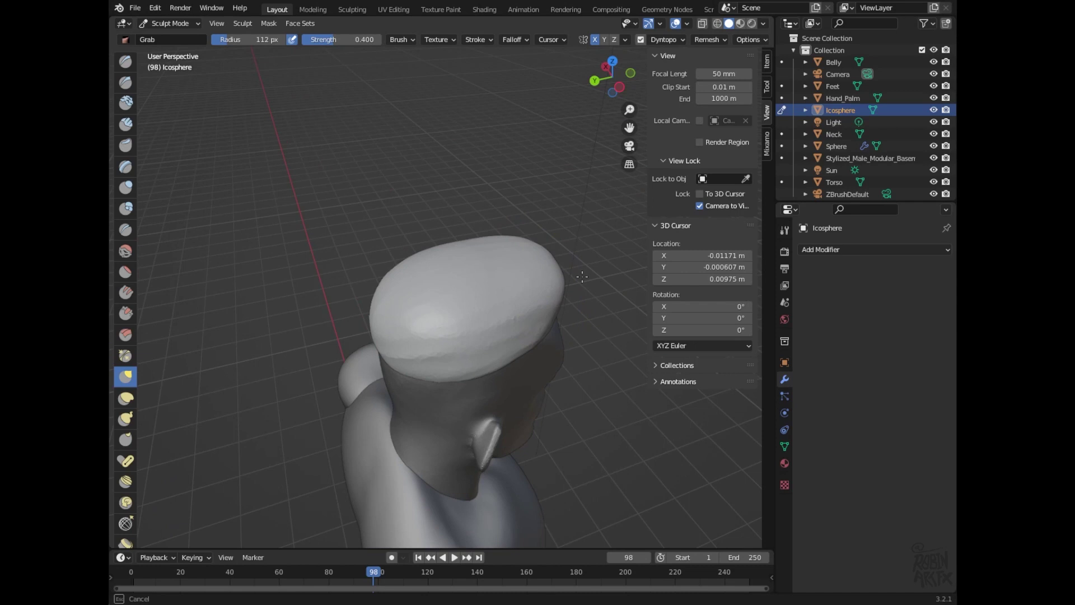
left_click_drag(614, 72, 607, 95)
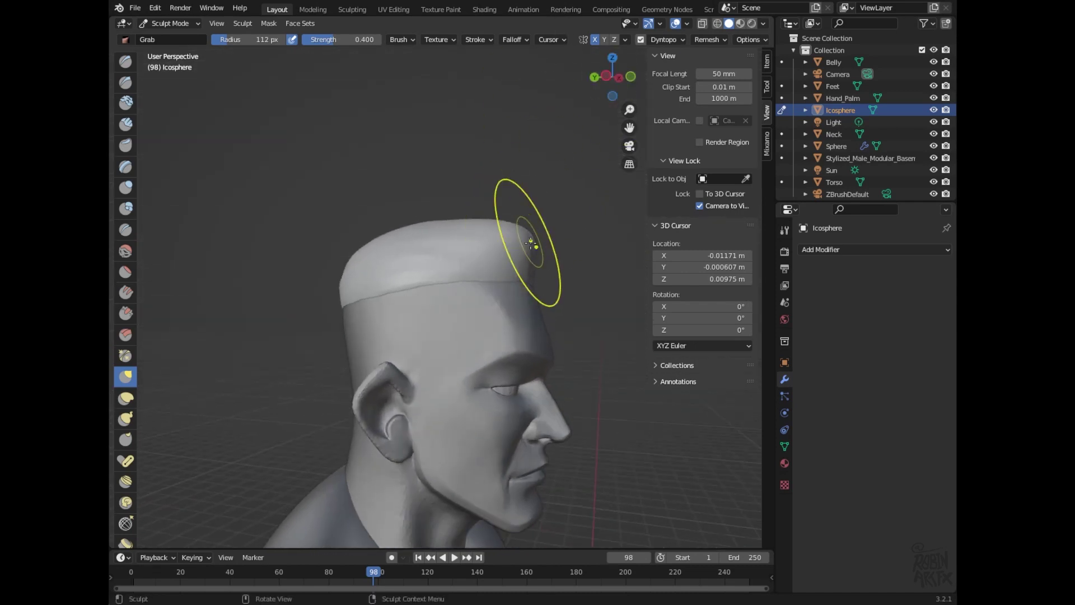
mouse_move(529, 262)
left_mouse_down()
mouse_move(547, 247)
mouse_move(566, 264)
left_mouse_up()
mouse_move(613, 70)
left_mouse_down()
mouse_move(508, 137)
mouse_move(689, 193)
left_mouse_up()
left_click_drag(554, 312, 564, 313)
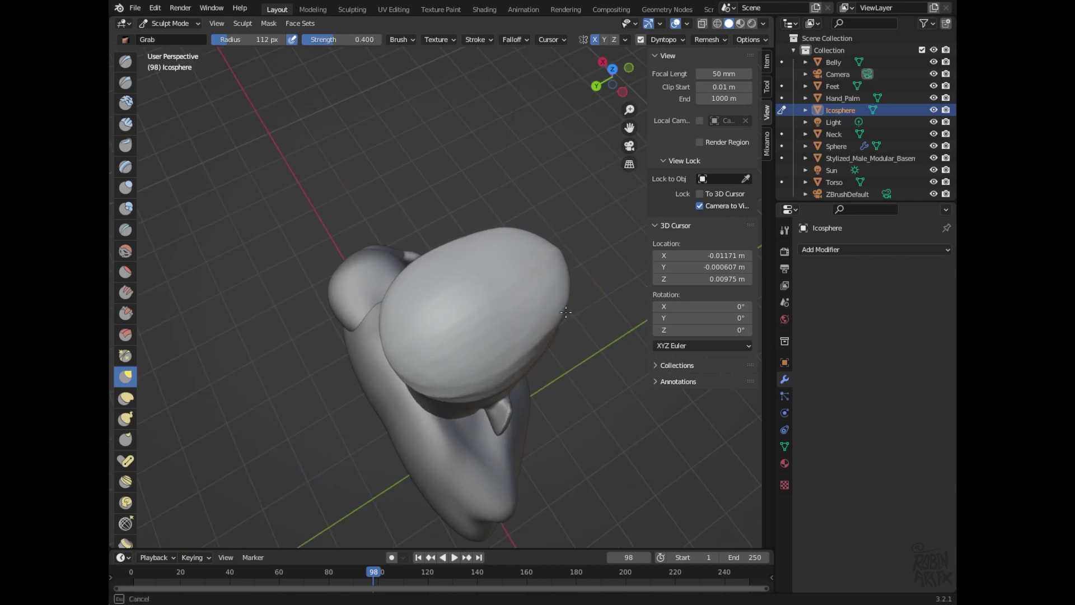
left_click_drag(568, 311, 569, 308)
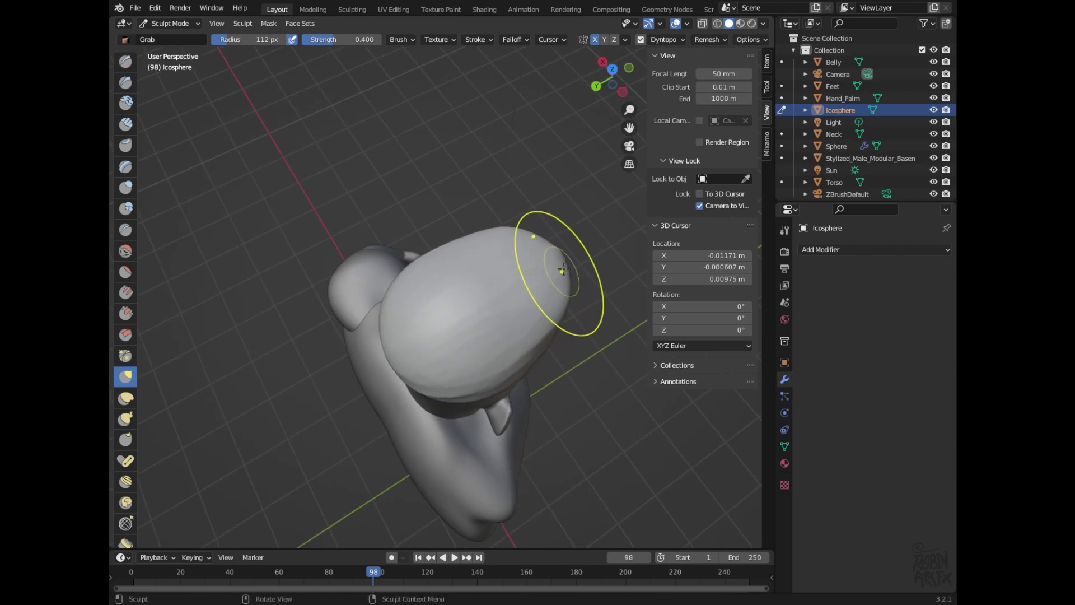
- Pull the front and top of the hair upward into tufts, undoing one bad pull
mouse_move(612, 132)
left_mouse_down()
mouse_move(588, 9)
mouse_move(345, 39)
left_mouse_up()
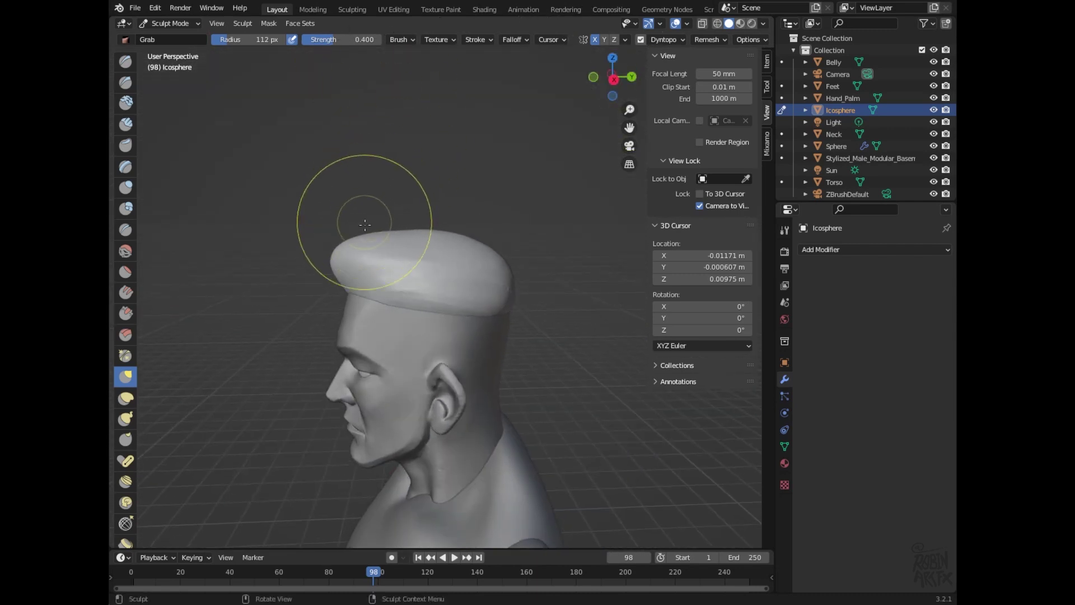
mouse_move(347, 253)
left_mouse_down()
mouse_move(340, 268)
mouse_move(349, 239)
left_mouse_up()
key("ctrl+z")
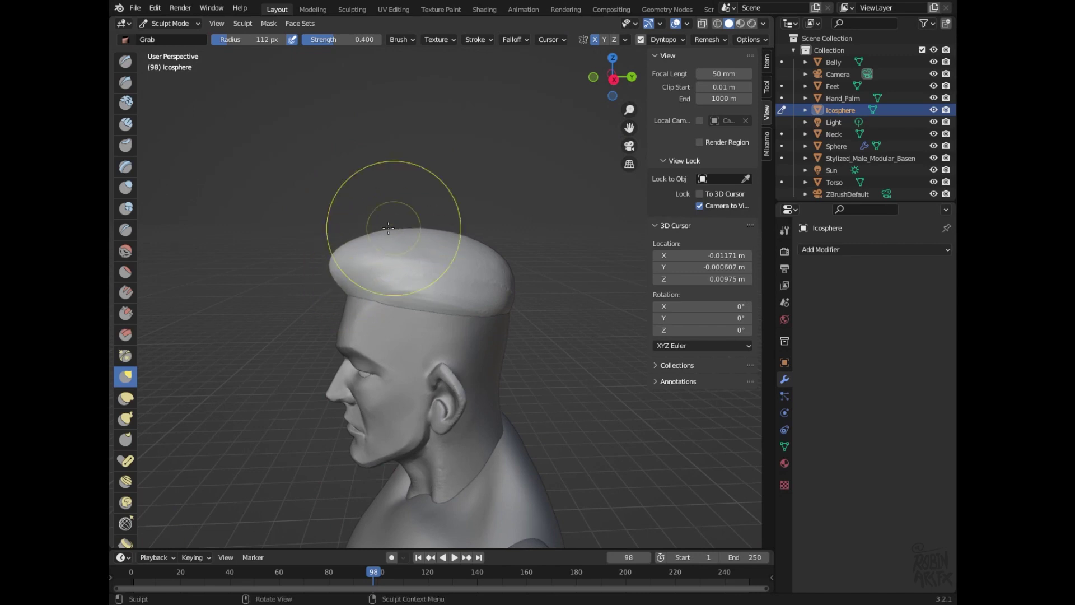
mouse_move(387, 230)
left_mouse_down()
mouse_move(444, 239)
mouse_move(468, 264)
left_mouse_up()
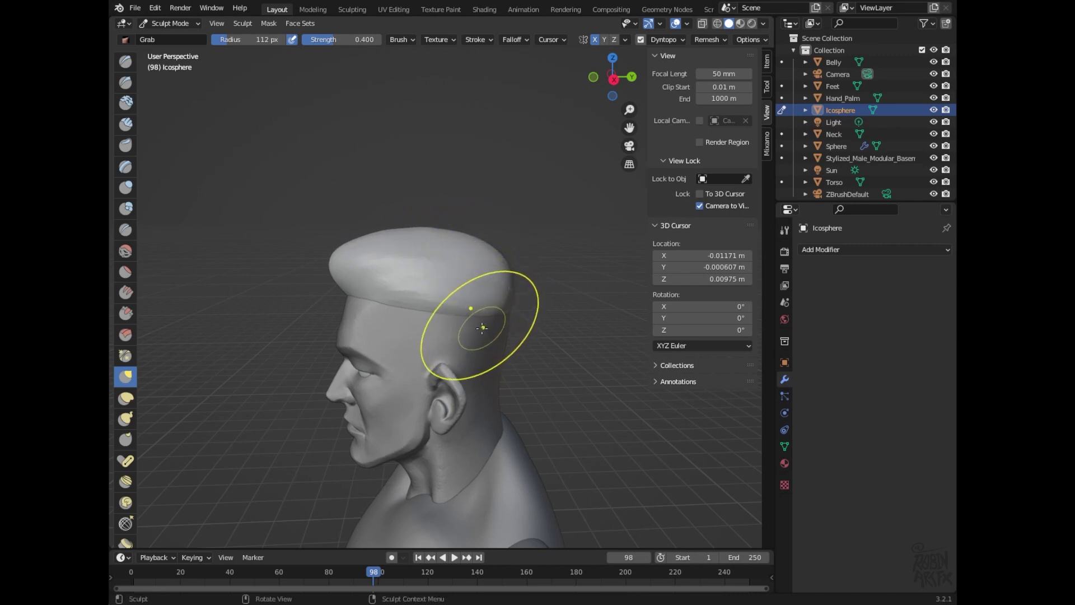
left_click_drag(369, 249, 366, 236)
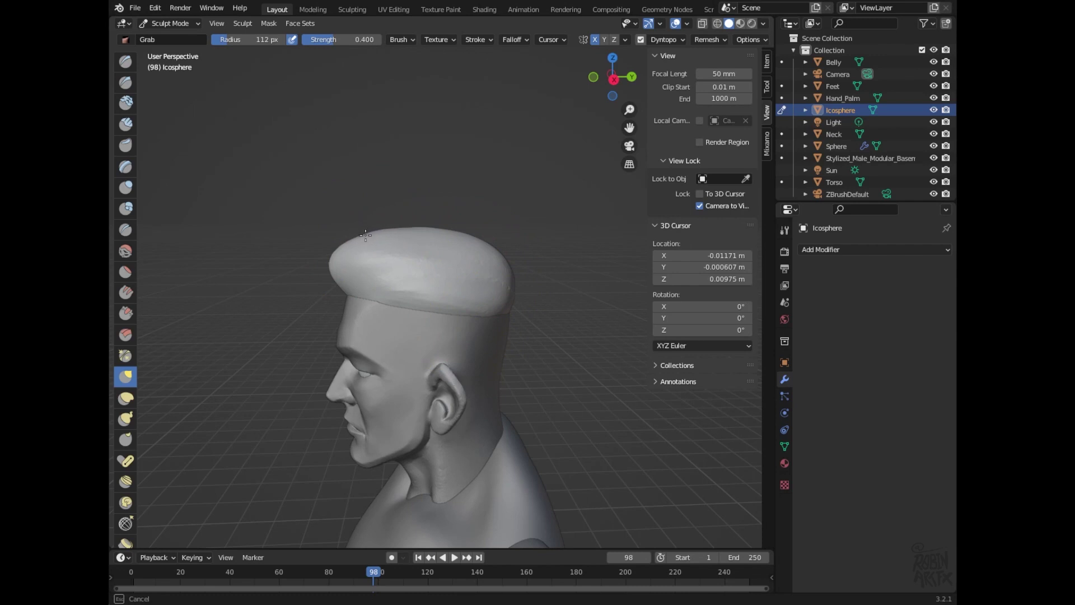
mouse_move(613, 76)
left_mouse_down()
mouse_move(828, 55)
mouse_move(770, 106)
left_mouse_up()
left_click(126, 251)
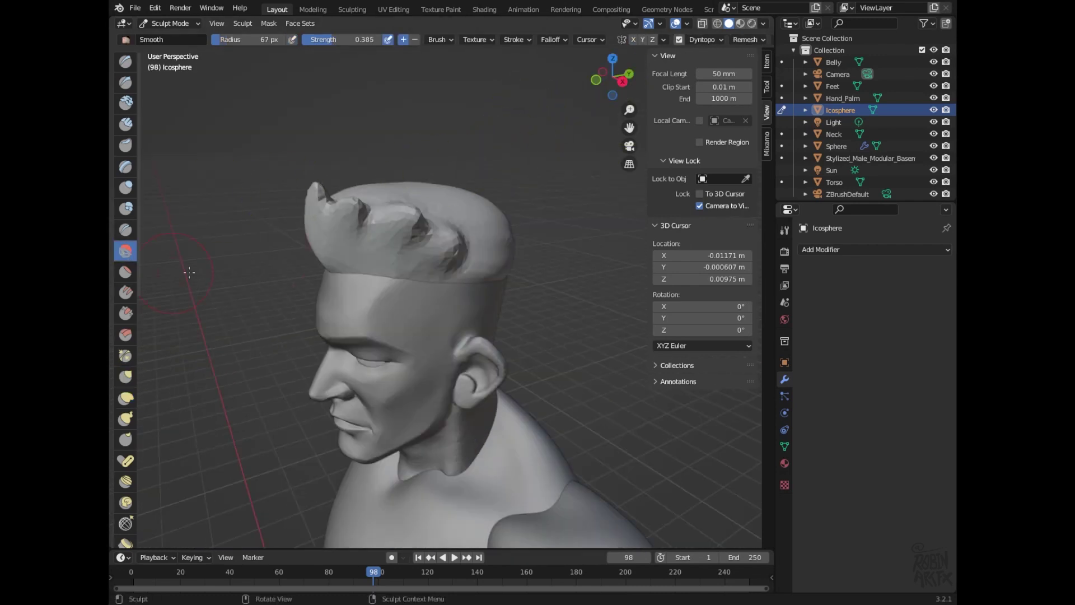
- Smooth the hair-to-head crease and the tufts at 0.385 strength
left_click_drag(460, 236, 424, 225)
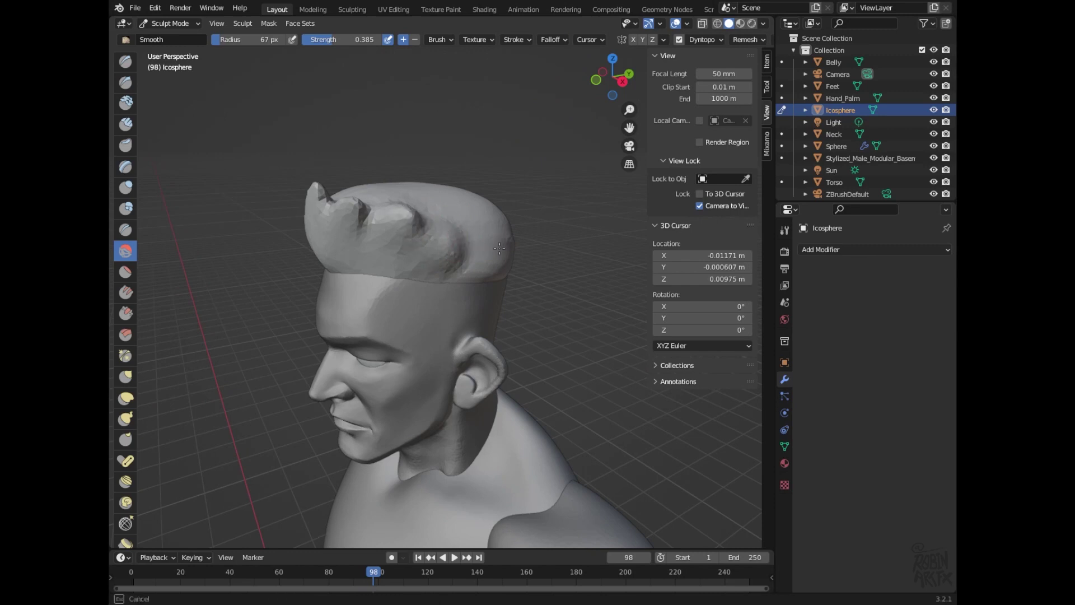
left_click_drag(613, 75, 693, 79)
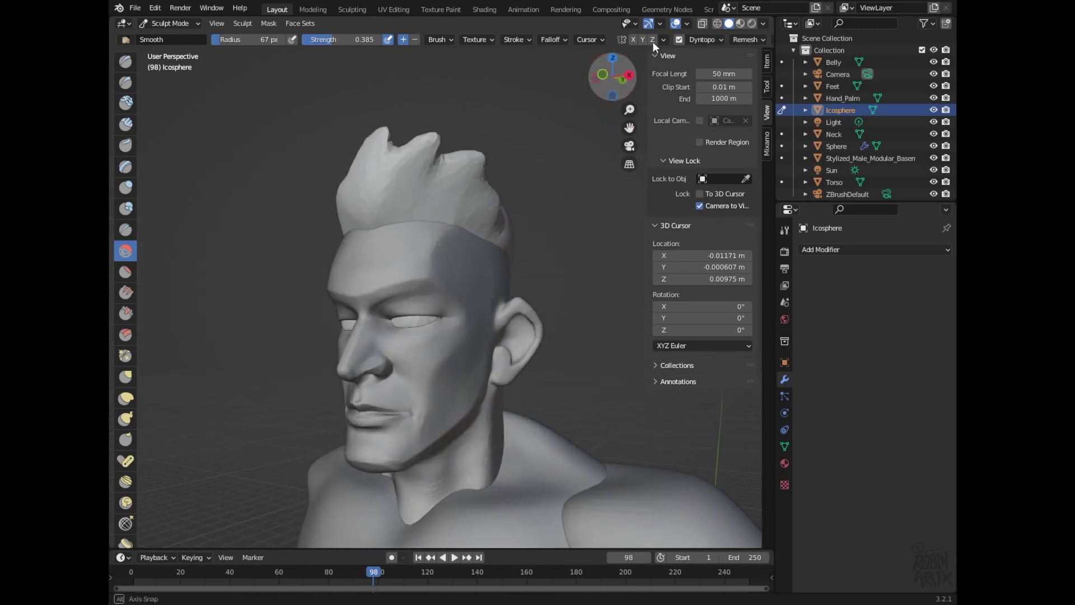
mouse_move(503, 214)
left_mouse_down()
mouse_move(437, 217)
mouse_move(507, 213)
mouse_move(489, 240)
left_mouse_up()
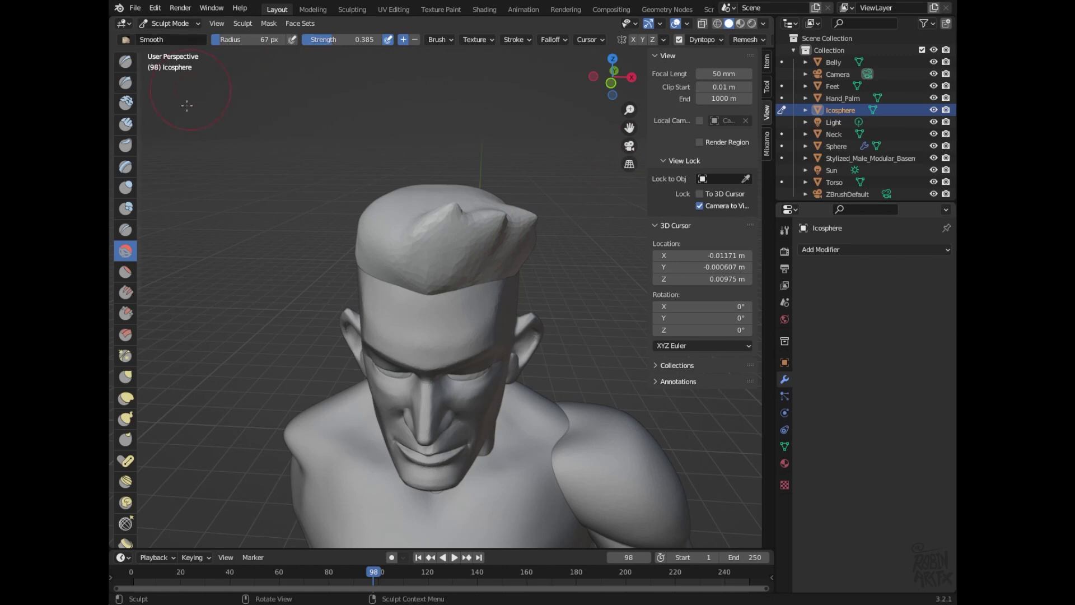
left_click(133, 310)
- Scrape the tufts flat across the top, the right bulge and above the forehead
left_click_drag(504, 226, 489, 231)
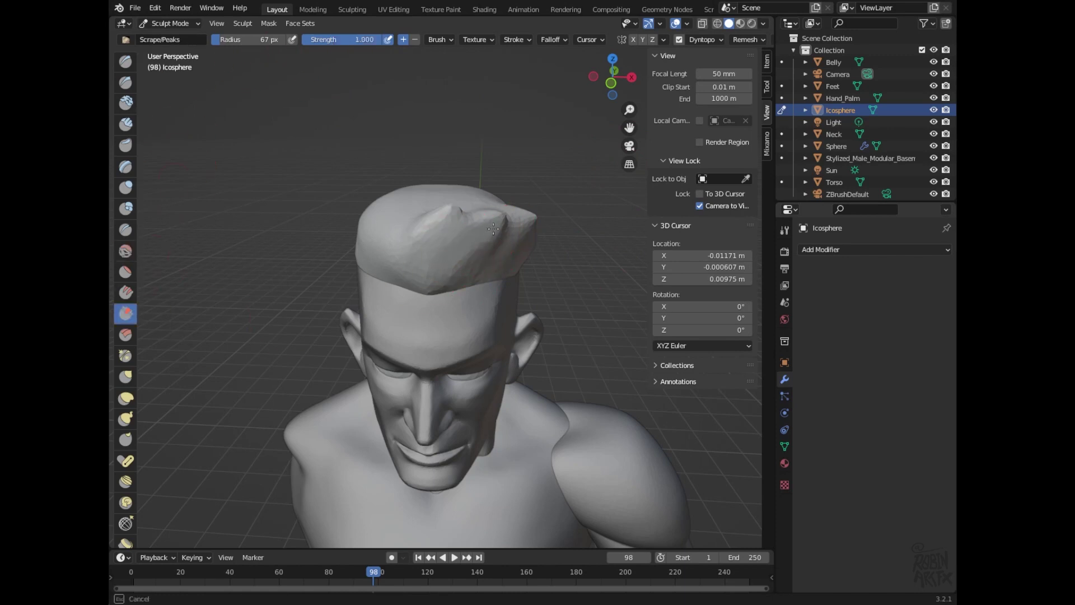
left_click_drag(465, 267, 467, 283)
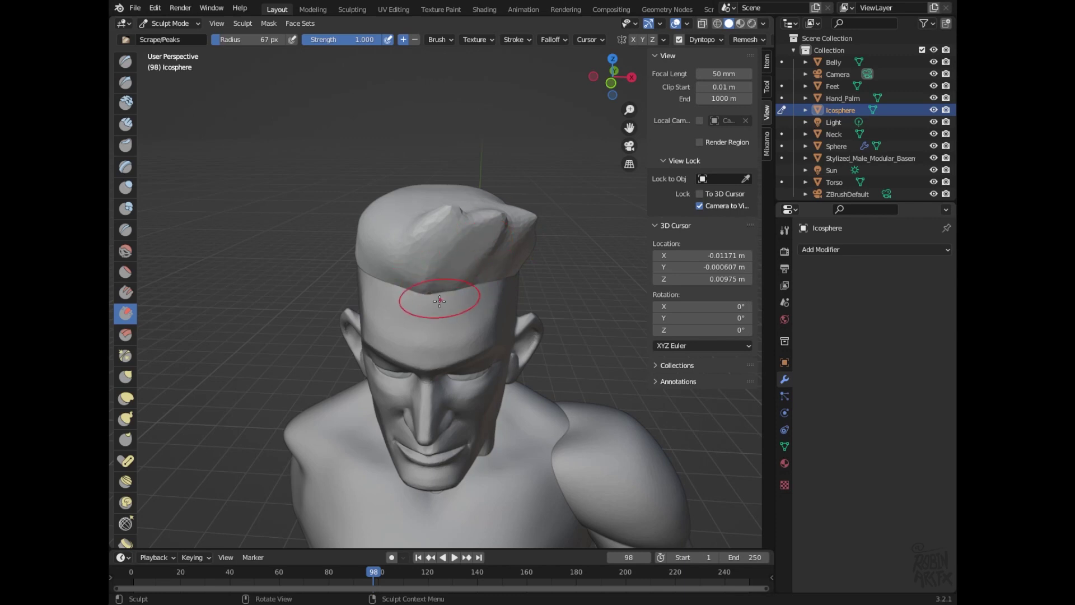
left_click_drag(515, 244, 535, 245)
mouse_move(473, 287)
left_mouse_down()
mouse_move(420, 288)
mouse_move(410, 277)
left_mouse_up()
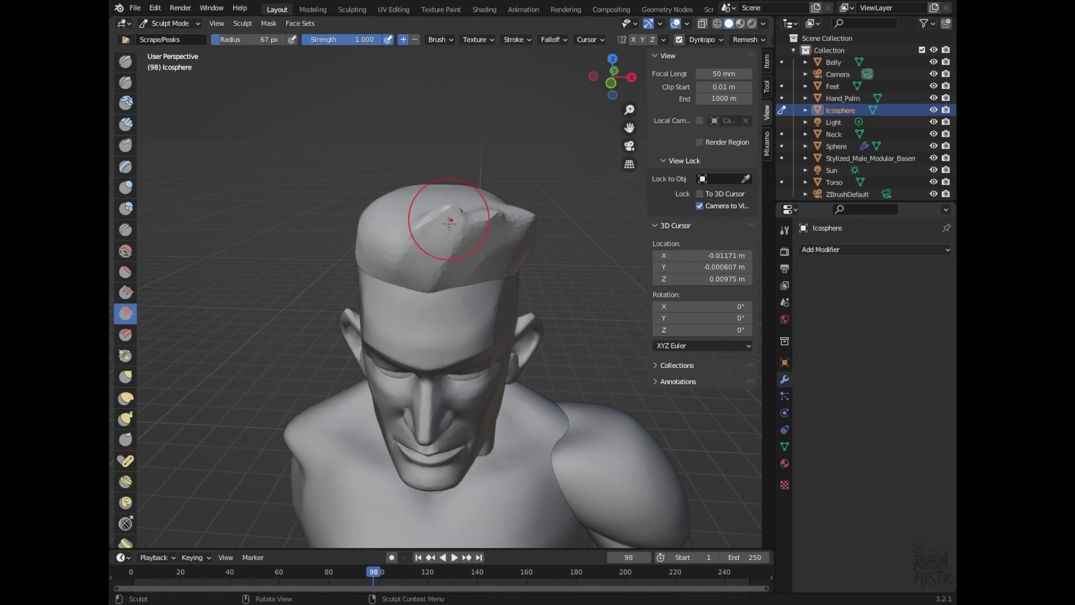
left_click_drag(613, 79, 555, 71)
left_click_drag(385, 220, 442, 263)
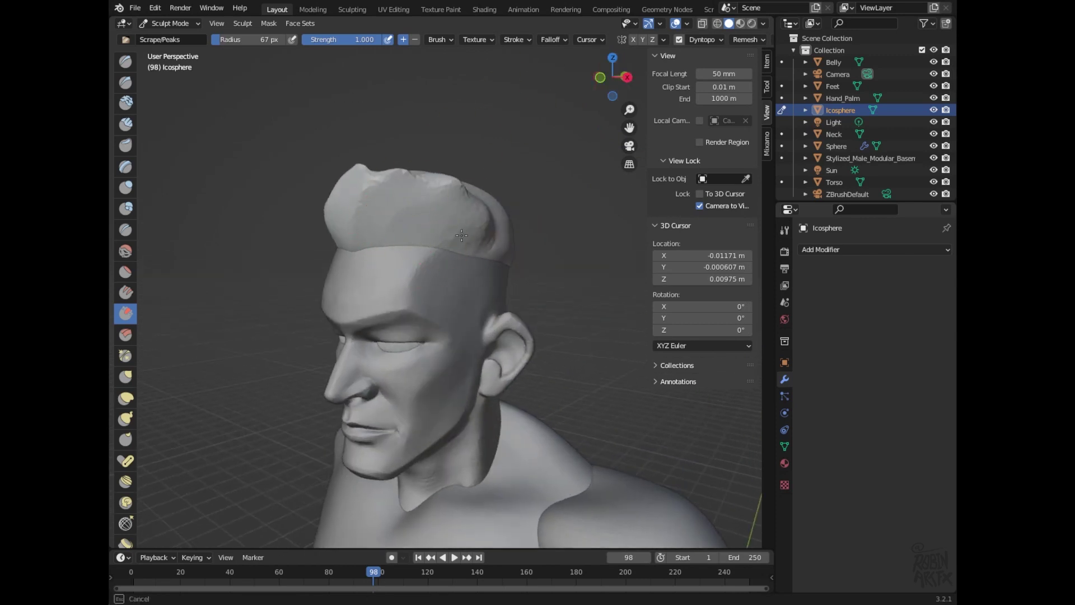
mouse_move(443, 224)
left_mouse_down()
mouse_move(504, 240)
mouse_move(452, 232)
left_mouse_up()
- Scrape the front, lower edge and top of the hair into flatter angular planes
left_click_drag(612, 98, 570, 145)
mouse_move(354, 314)
left_mouse_down()
mouse_move(384, 288)
mouse_move(348, 288)
mouse_move(347, 302)
mouse_move(342, 277)
left_mouse_up()
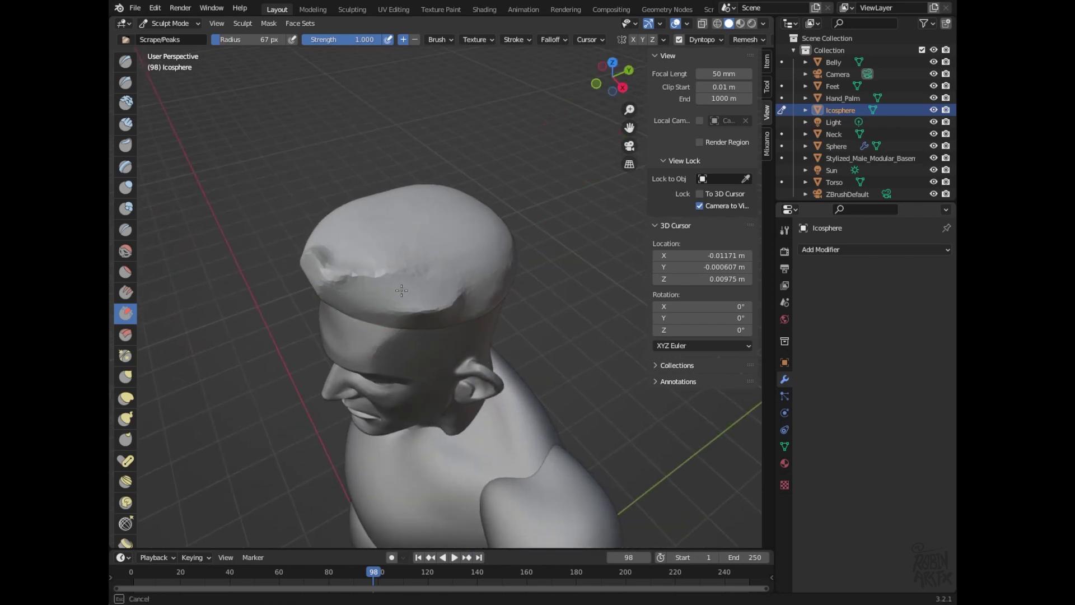
left_click_drag(428, 304, 400, 319)
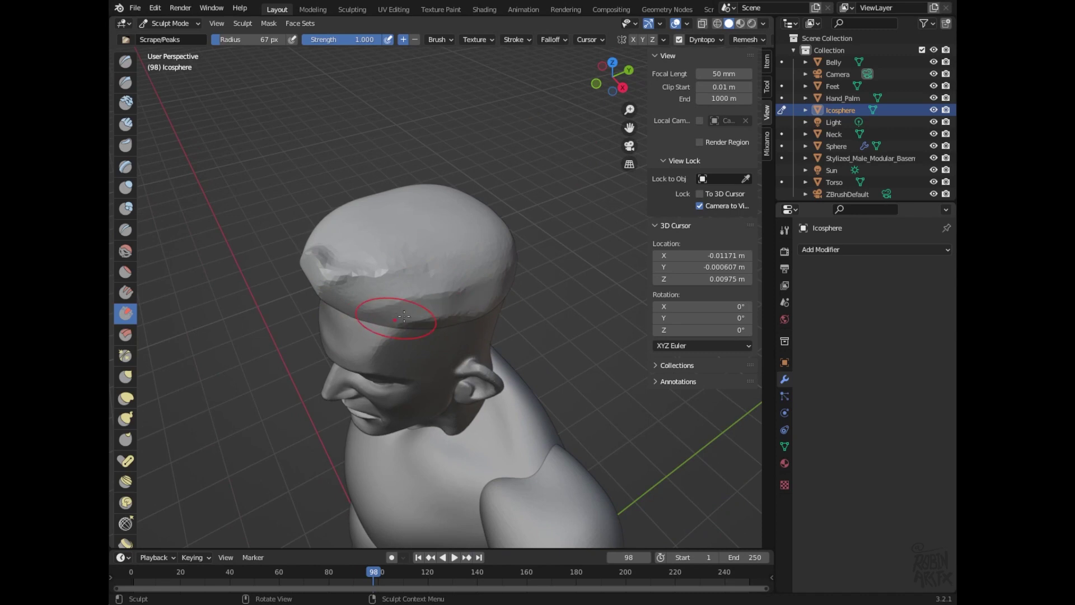
mouse_move(615, 78)
left_mouse_down()
mouse_move(663, 49)
mouse_move(639, 61)
left_mouse_up()
left_click_drag(440, 240, 453, 228)
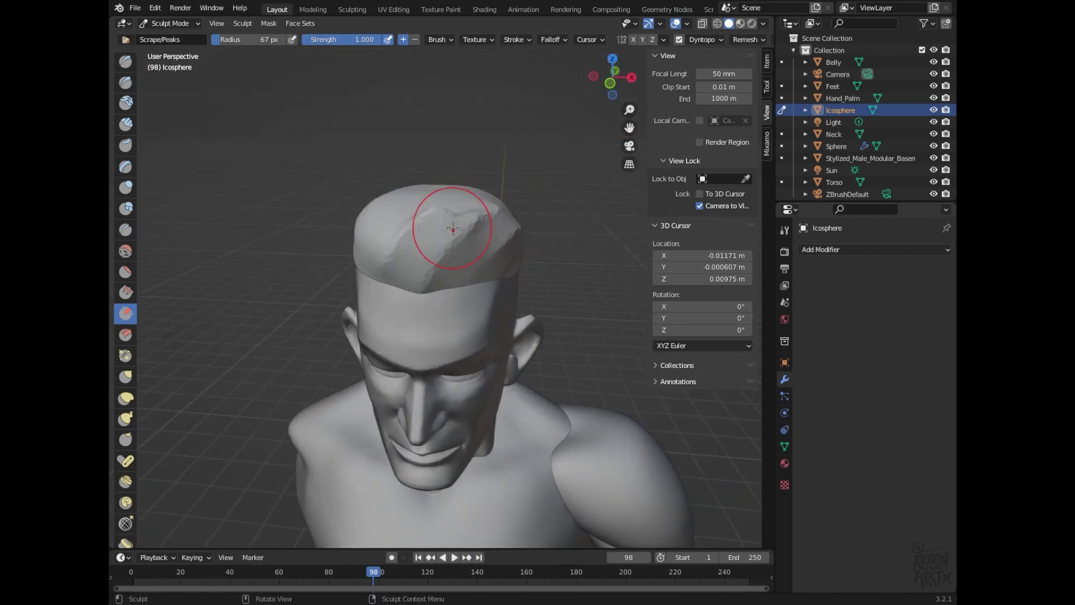
mouse_move(509, 198)
left_mouse_down()
mouse_move(444, 216)
mouse_move(428, 235)
left_mouse_up()
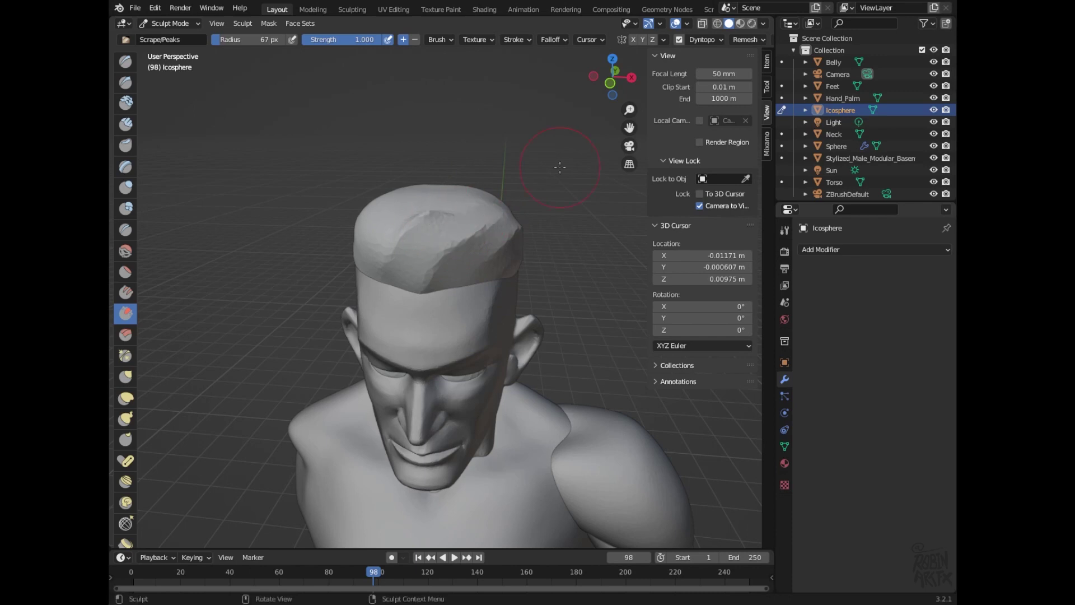
left_click_drag(610, 83, 631, 82)
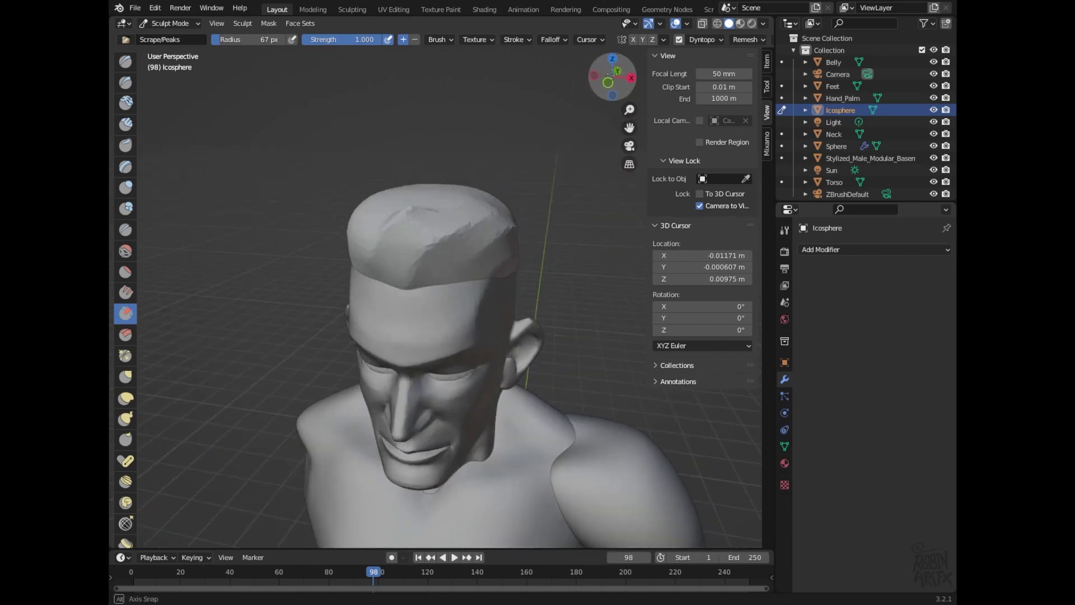
left_click_drag(422, 240, 478, 199)
left_click_drag(426, 239, 448, 285)
mouse_move(632, 95)
left_mouse_down()
mouse_move(542, 23)
mouse_move(559, 103)
left_mouse_up()
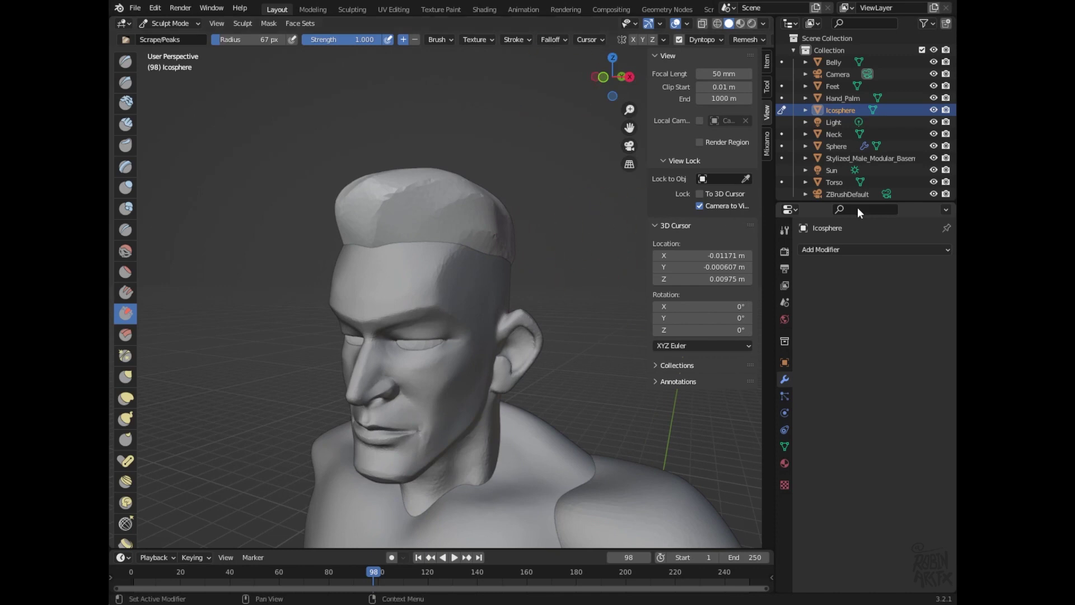
left_click_drag(609, 90, 547, 148)
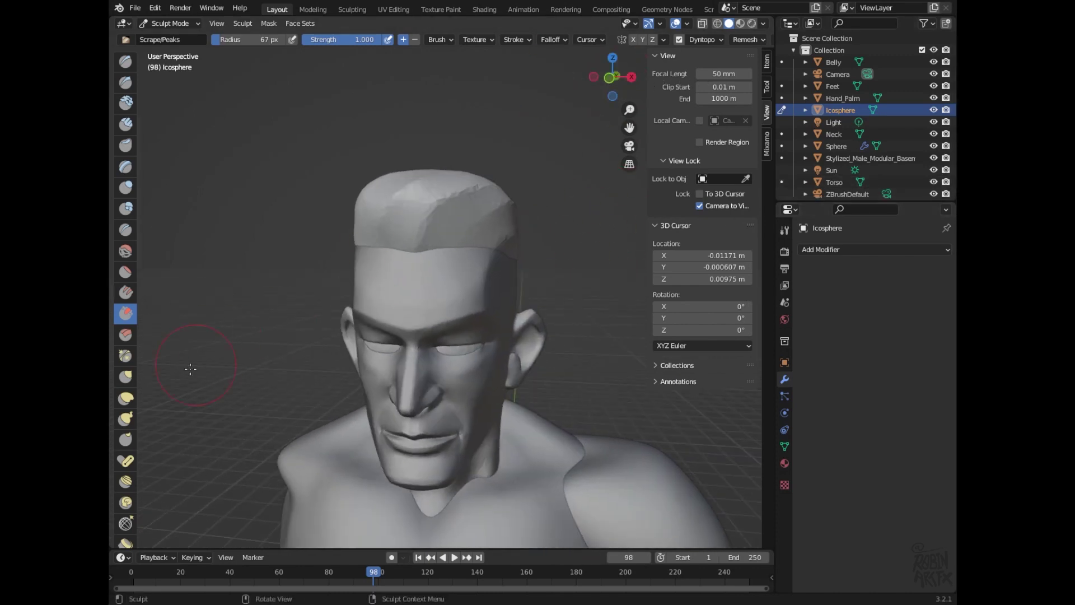
left_click(126, 399)
- Try Elastic Deform, then Snake Hook curling locks out of the left hairline and temple
left_click_drag(493, 193, 542, 185)
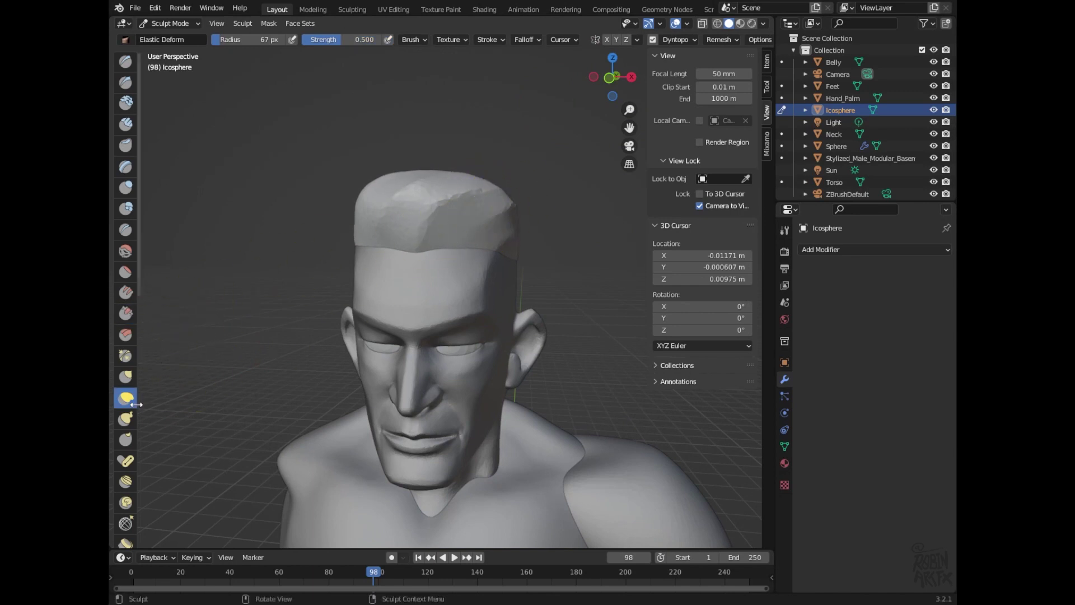
left_click(127, 418)
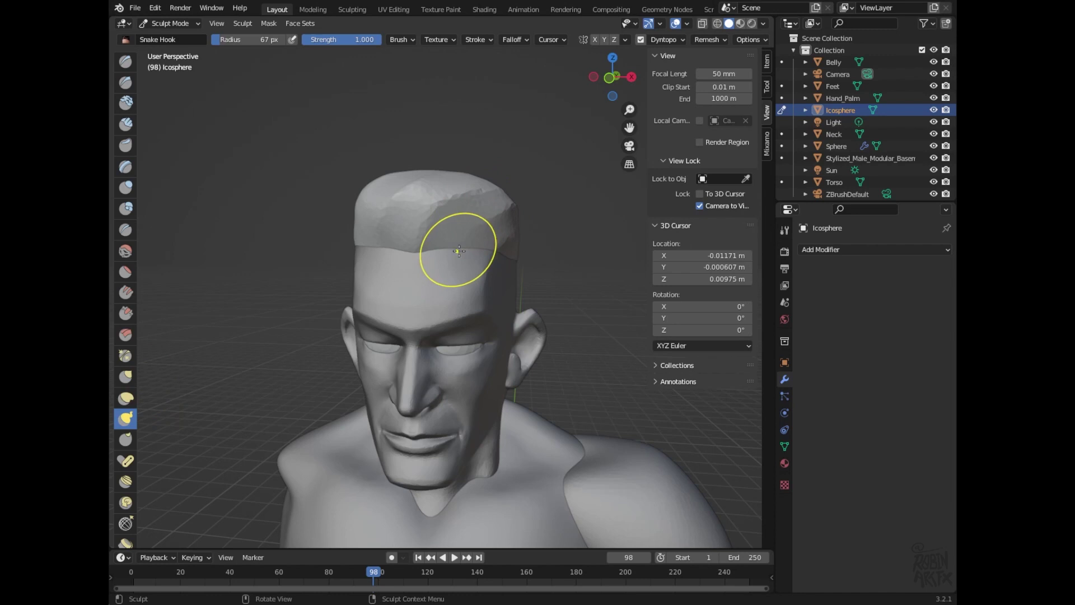
mouse_move(611, 74)
left_mouse_down()
mouse_move(480, 73)
mouse_move(593, 62)
left_mouse_up()
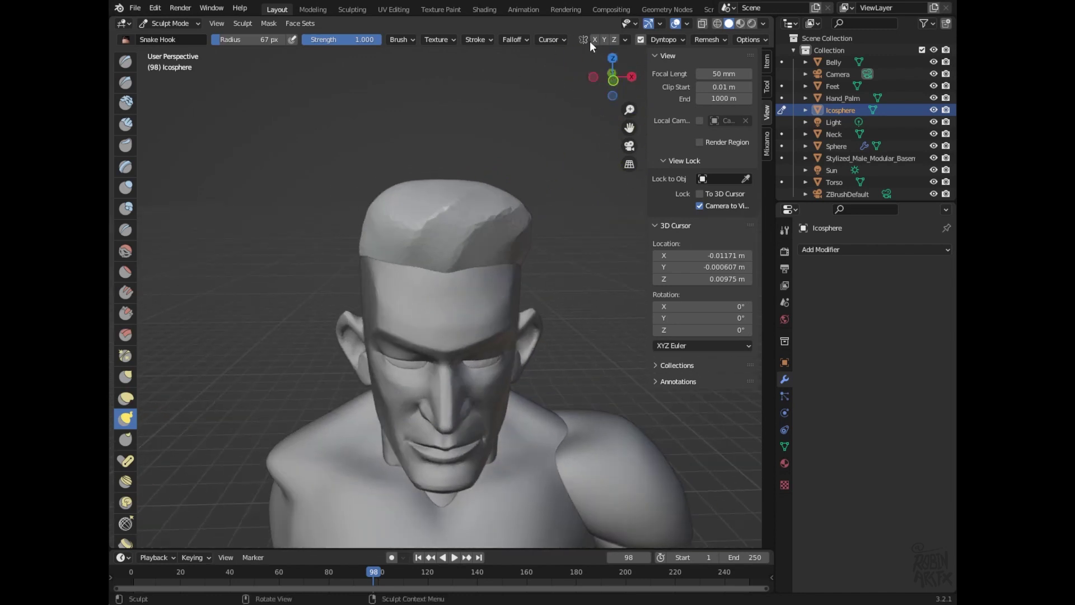
left_click_drag(363, 252, 347, 281)
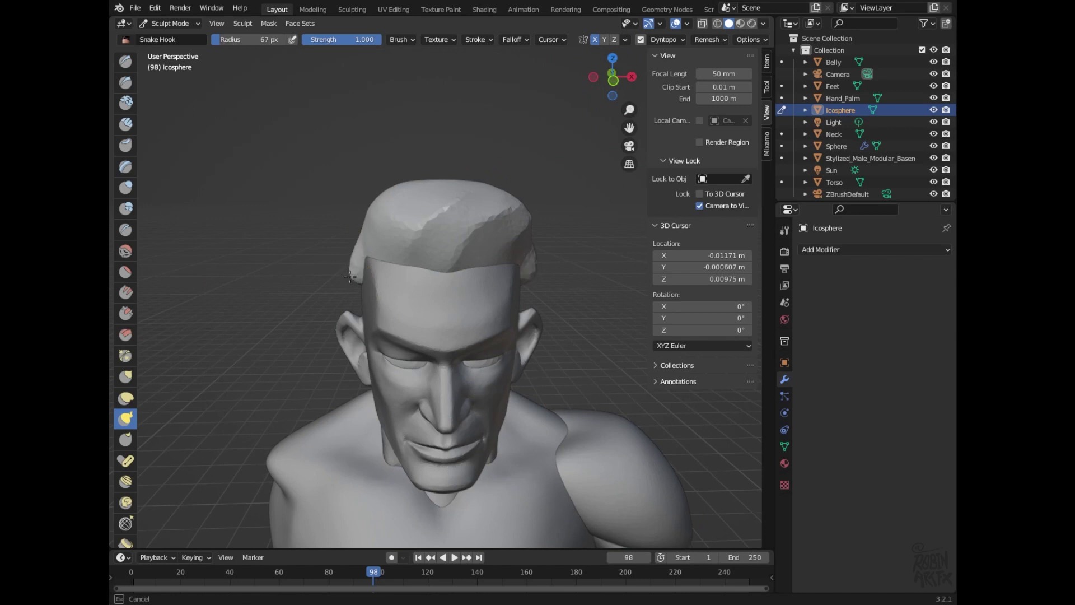
left_click_drag(612, 78, 701, 66)
left_click_drag(481, 248, 456, 271)
mouse_move(396, 247)
left_mouse_down()
mouse_move(422, 302)
mouse_move(438, 302)
left_mouse_up()
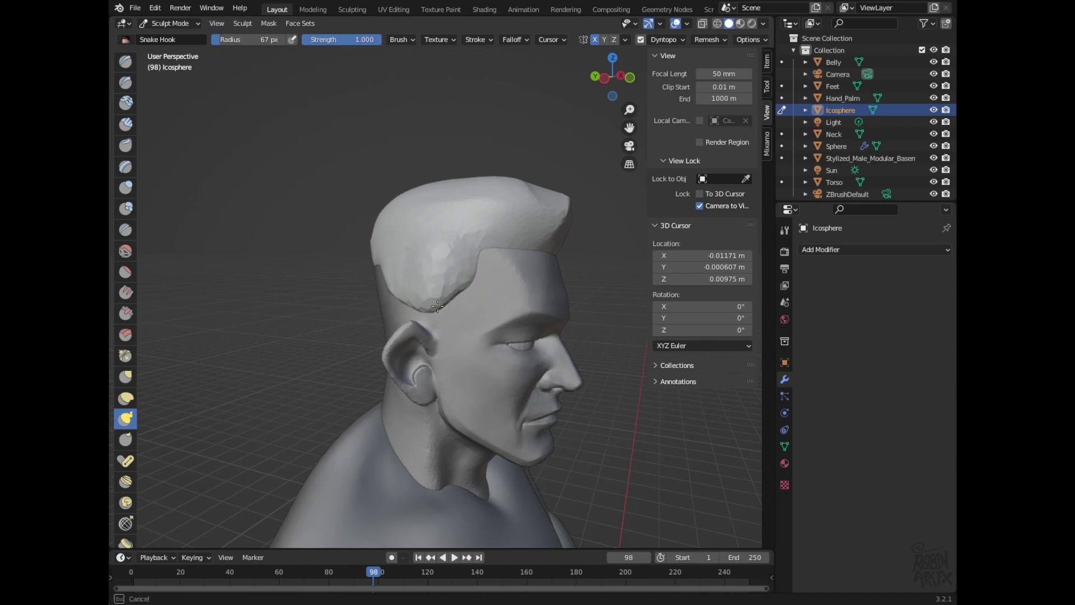
- Pull a hanging curl from the back hairline, then scrape the back edge near the ear
left_click_drag(613, 76, 550, 157)
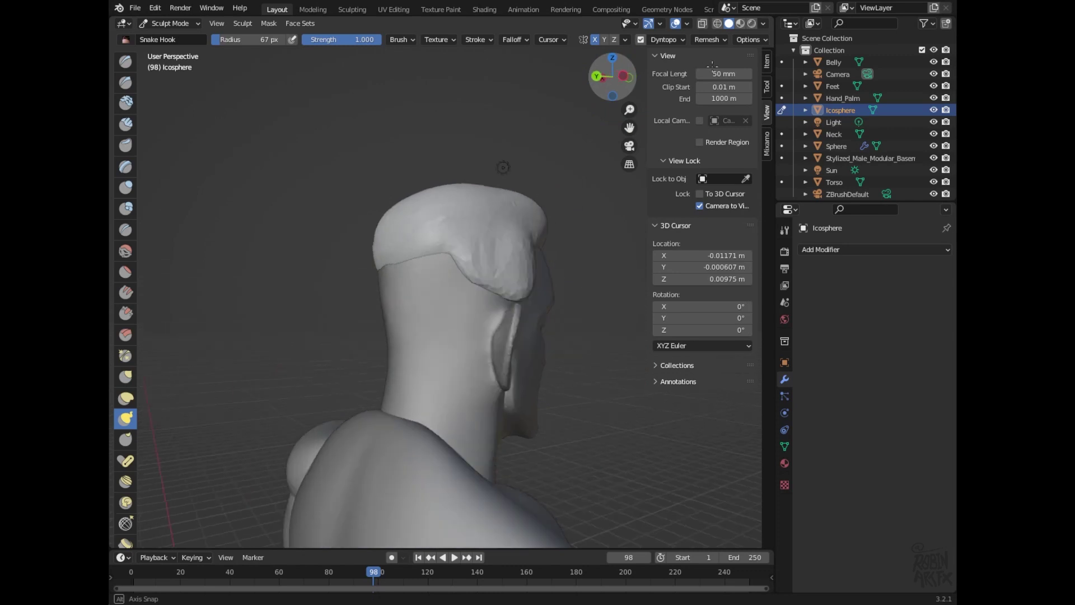
mouse_move(453, 252)
left_mouse_down()
mouse_move(443, 276)
mouse_move(391, 278)
left_mouse_up()
mouse_move(393, 314)
left_mouse_down()
mouse_move(376, 289)
mouse_move(375, 257)
mouse_move(390, 318)
mouse_move(420, 286)
mouse_move(426, 303)
mouse_move(482, 299)
left_mouse_up()
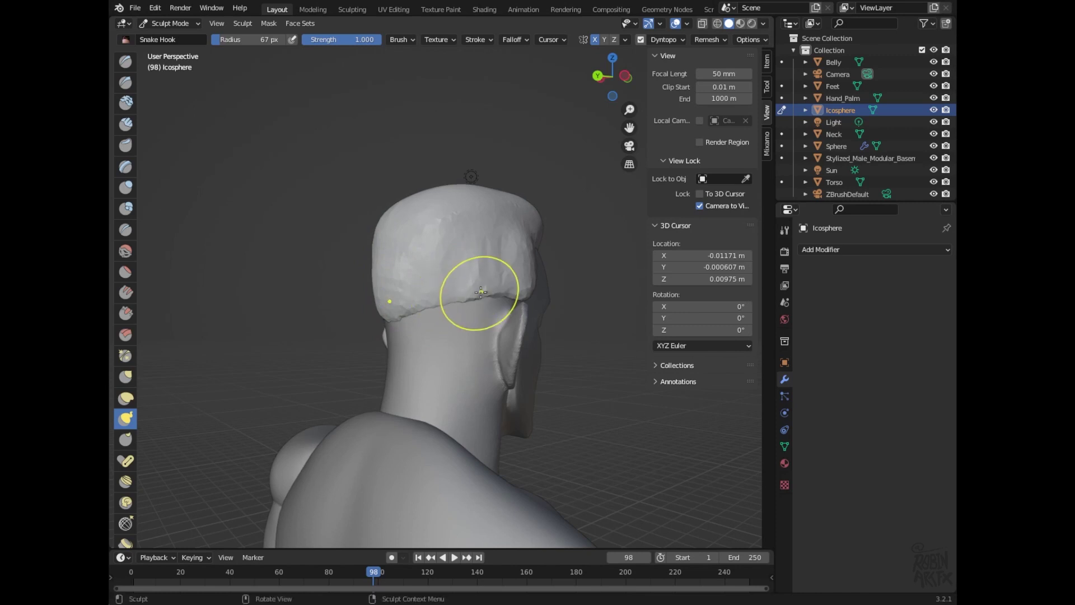
mouse_move(139, 248)
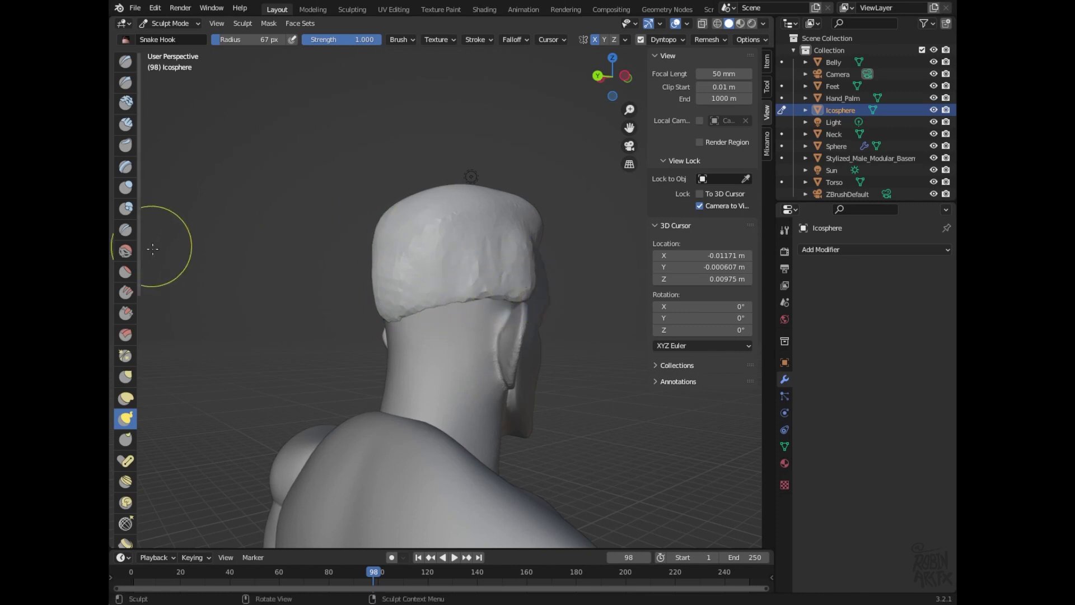
left_click(126, 313)
left_click_drag(505, 259, 524, 268)
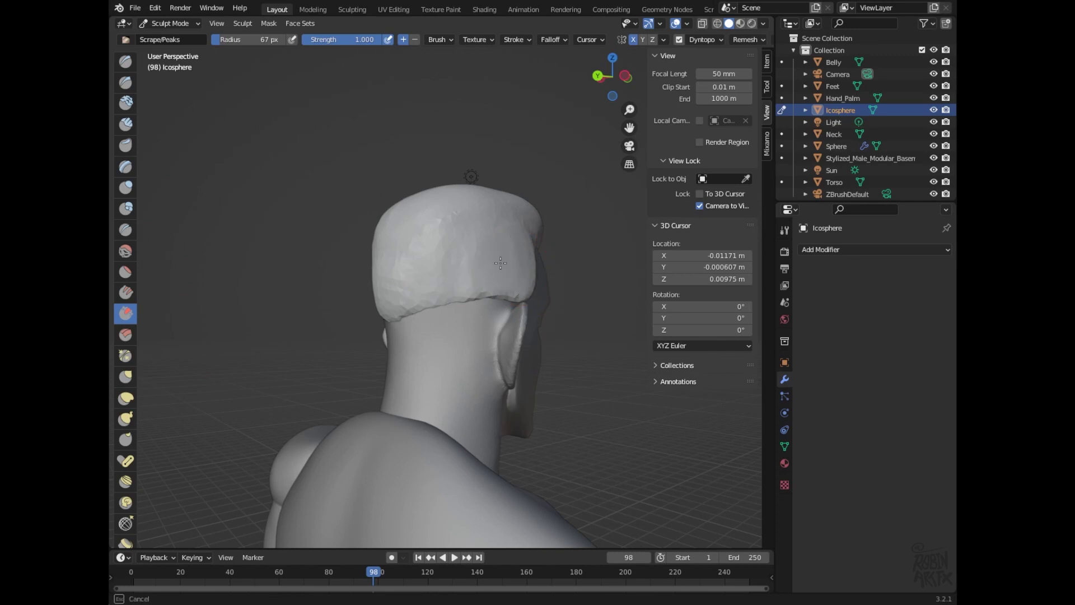
left_click_drag(528, 291, 541, 271)
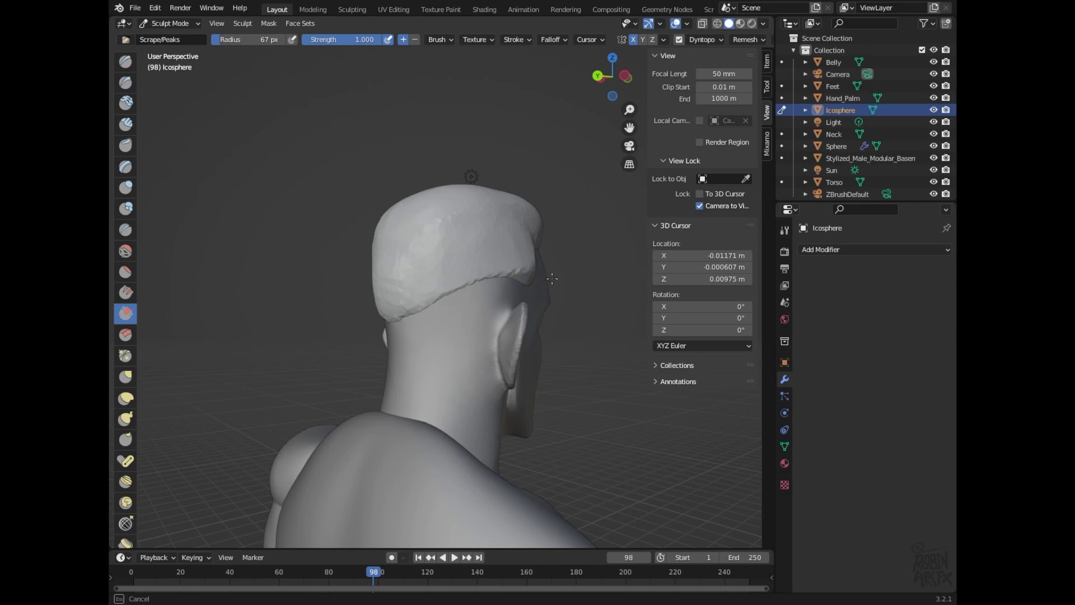
- Scrape the back hair, the temple hairline crease and the side of the hair flat
left_click_drag(555, 278, 551, 281)
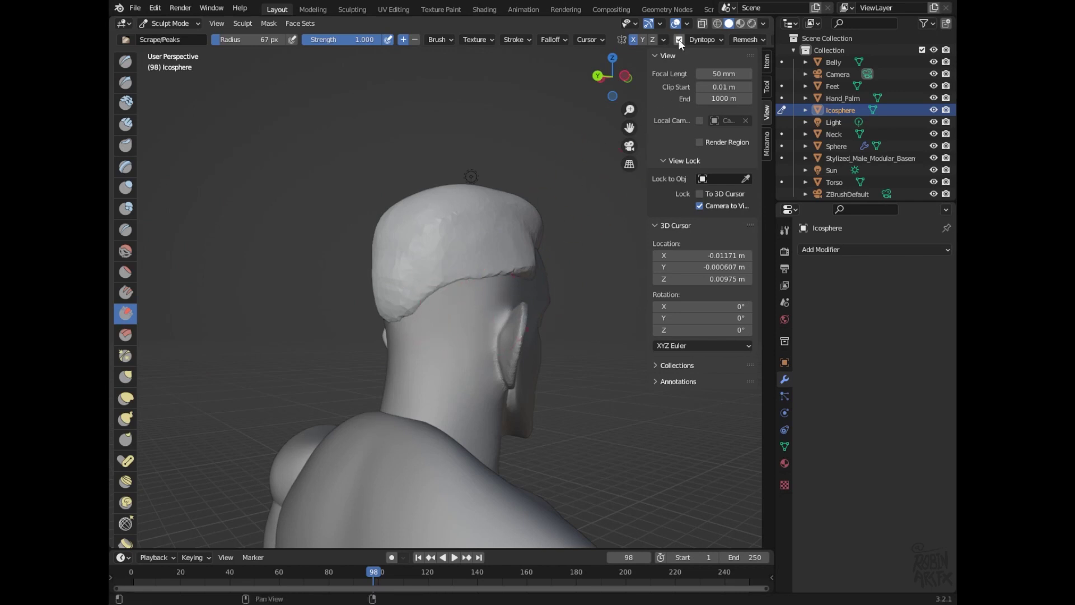
left_click_drag(624, 78, 259, 89)
left_click_drag(365, 260, 386, 261)
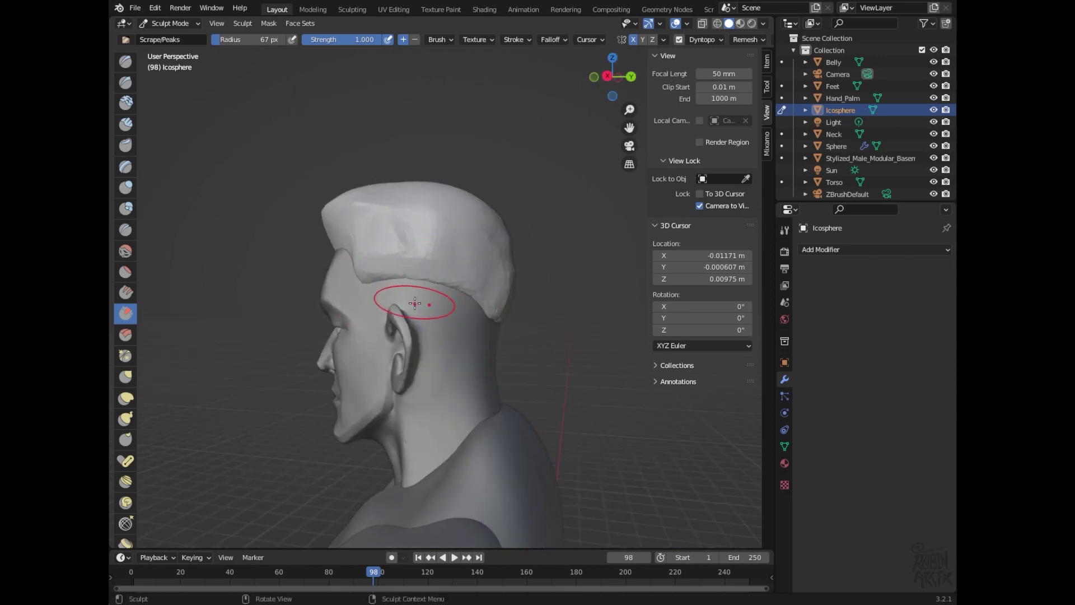
mouse_move(374, 274)
left_mouse_down()
mouse_move(427, 276)
mouse_move(364, 273)
mouse_move(439, 274)
left_mouse_up()
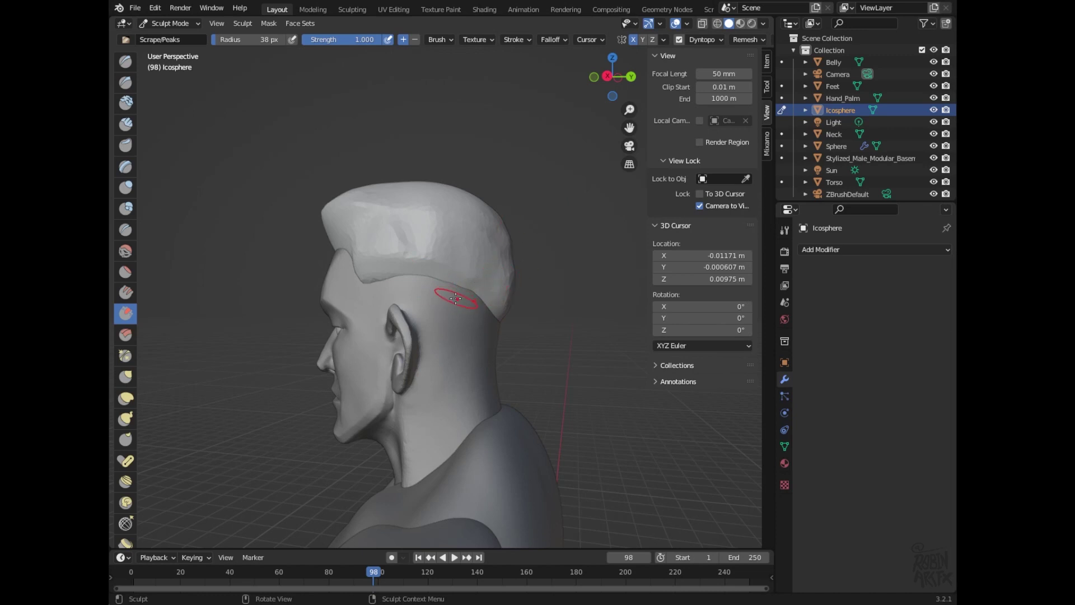
left_click_drag(381, 256, 373, 254)
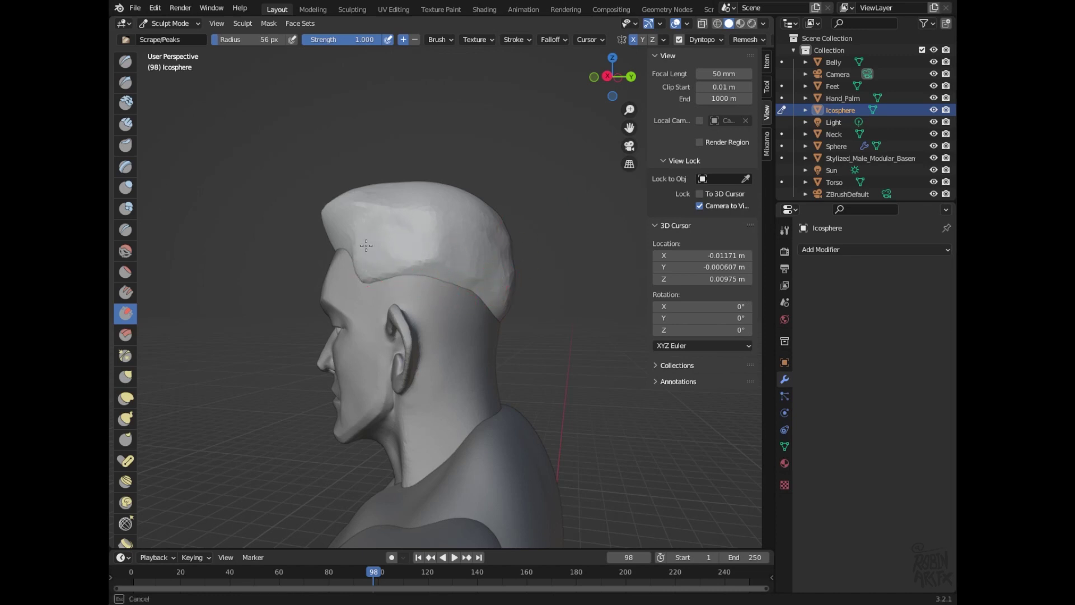
mouse_move(445, 260)
left_mouse_down()
mouse_move(469, 258)
mouse_move(416, 255)
left_mouse_up()
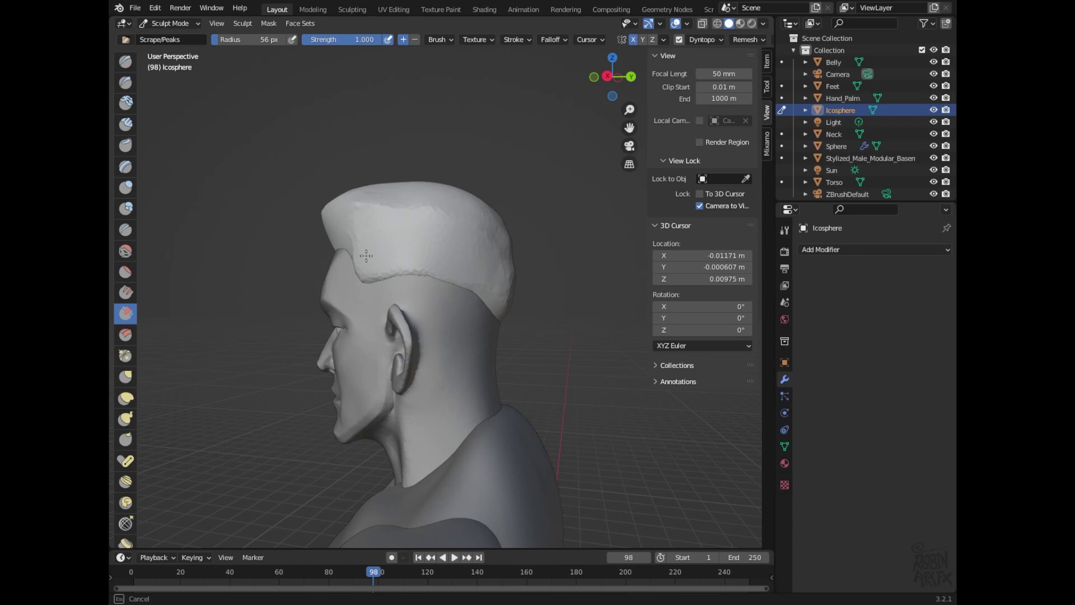
- Undo the bad scrape above the ear and flatten the back of the hair
mouse_move(612, 77)
left_mouse_down()
mouse_move(880, 87)
mouse_move(563, 204)
left_mouse_up()
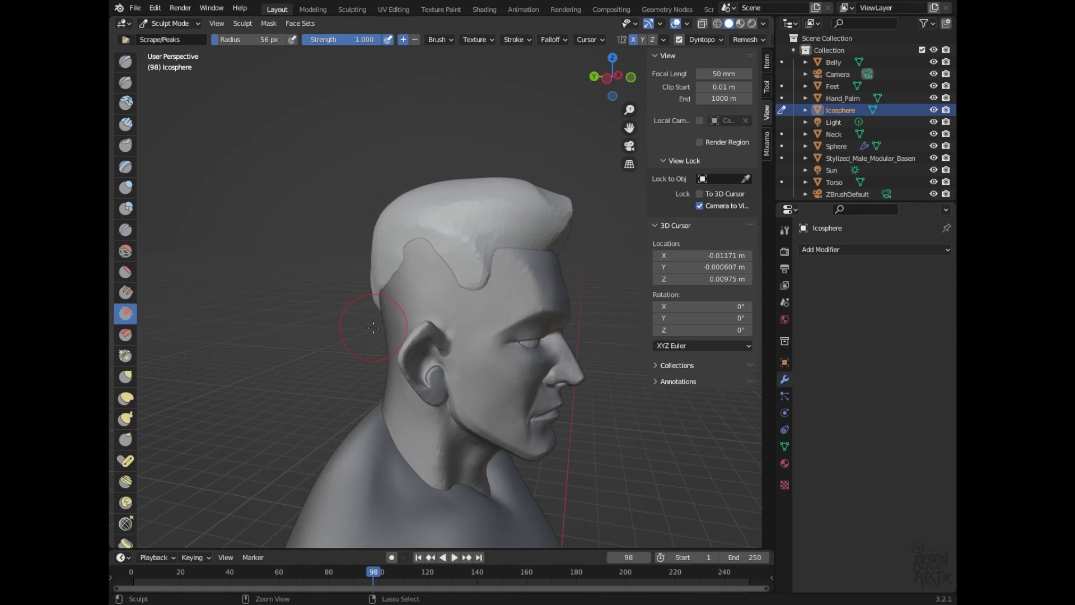
key("ctrl+z")
mouse_move(612, 77)
left_mouse_down()
mouse_move(465, 89)
mouse_move(511, 178)
left_mouse_up()
left_click_drag(518, 245, 408, 270)
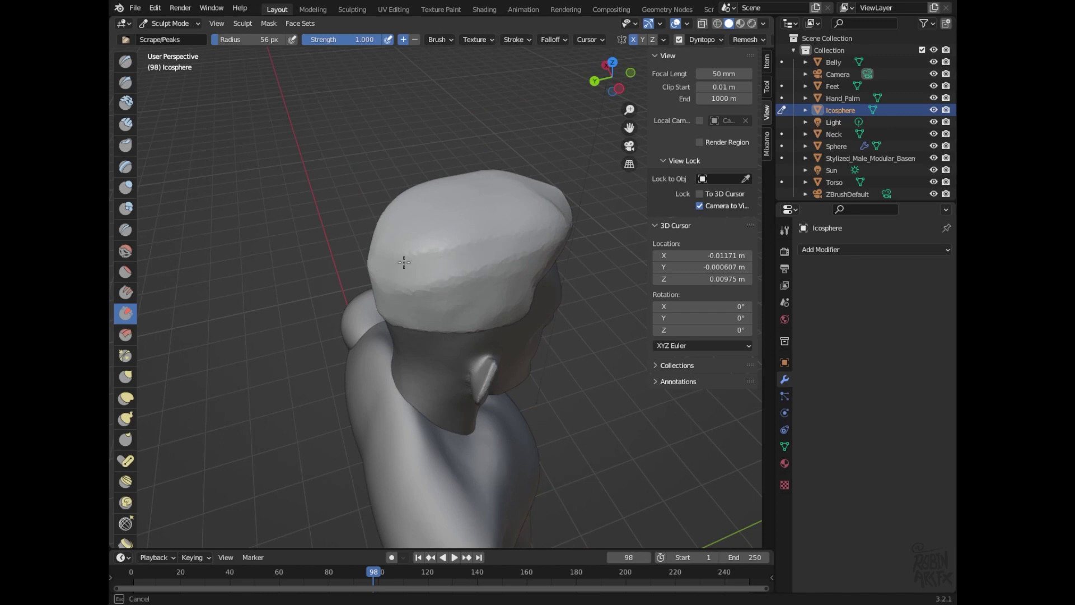
- Scrape the crown and the hair above the forehead into a flat top
left_click_drag(616, 79, 442, 209)
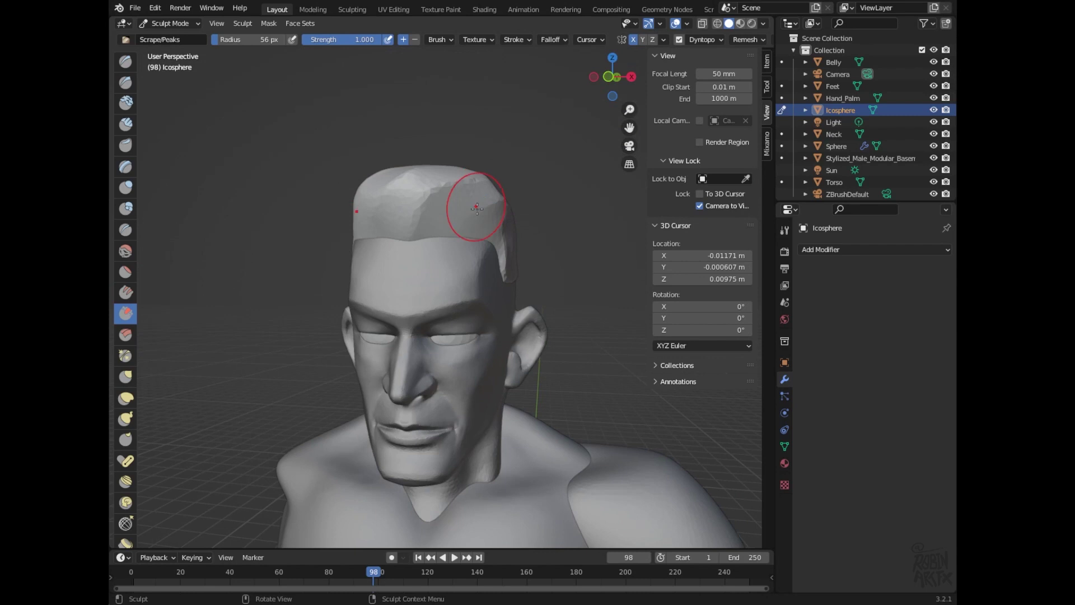
left_click_drag(445, 252, 469, 224)
left_click_drag(454, 214, 453, 210)
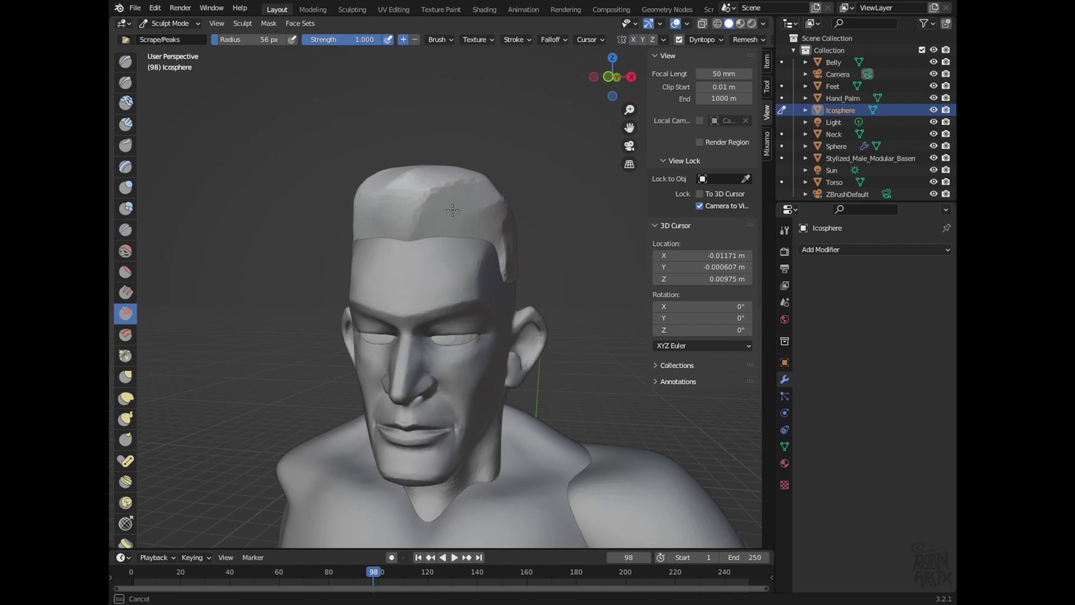
left_click_drag(487, 226, 427, 235)
left_click_drag(617, 78, 637, 91)
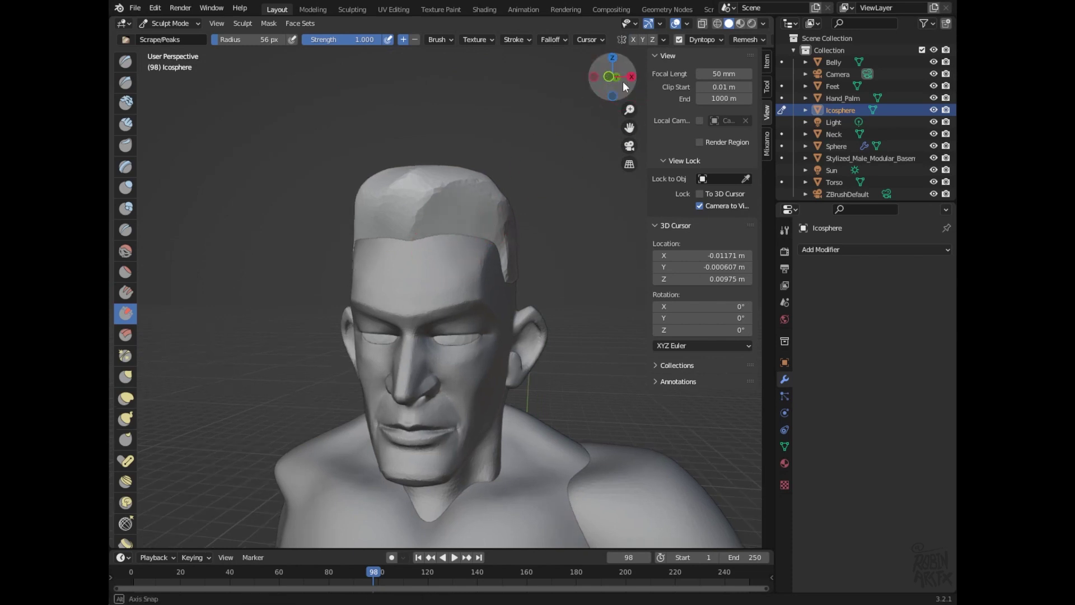
left_click_drag(432, 240, 412, 234)
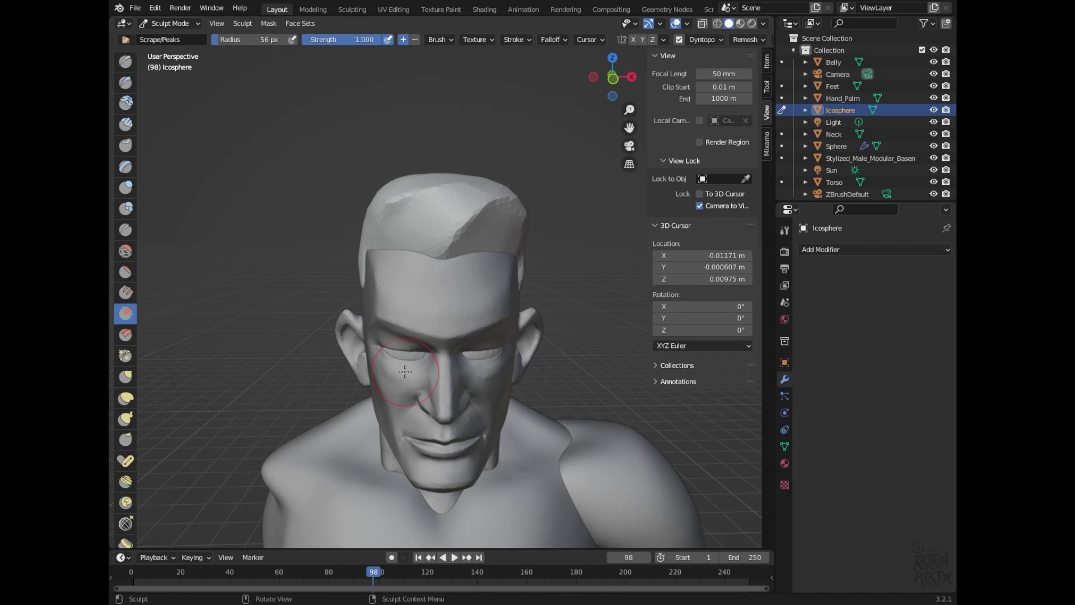
mouse_move(613, 78)
left_mouse_down()
mouse_move(515, 67)
mouse_move(504, 98)
left_mouse_up()
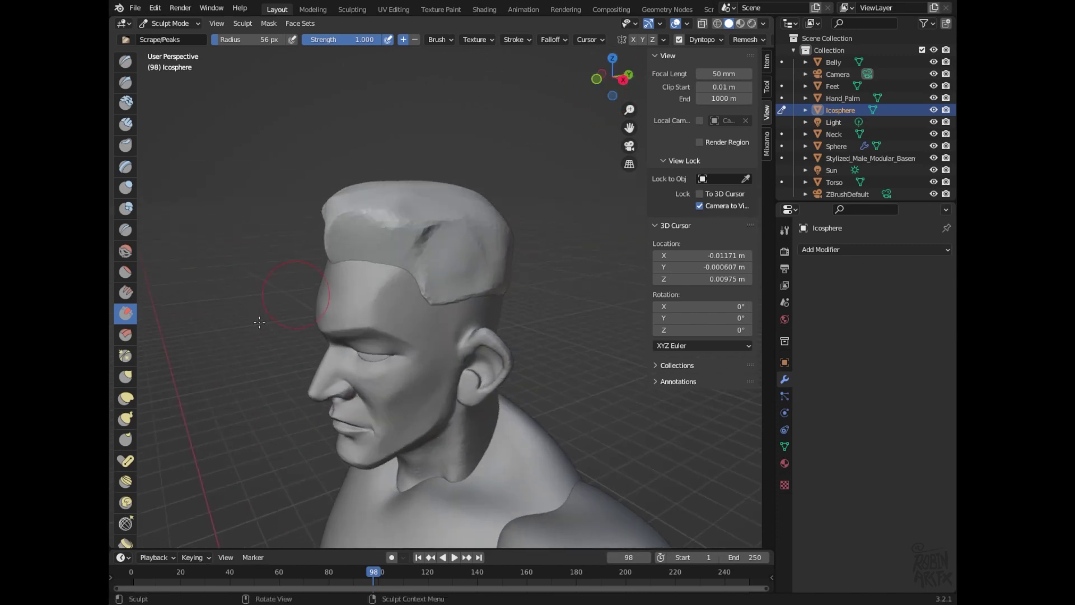
- Stretch the upper hair with Elastic Deform, then scrape its edge with 58 px Scrape/Peaks
left_click(126, 399)
mouse_move(427, 227)
left_mouse_down()
mouse_move(482, 226)
mouse_move(425, 232)
left_mouse_up()
left_click_drag(612, 78, 680, 41)
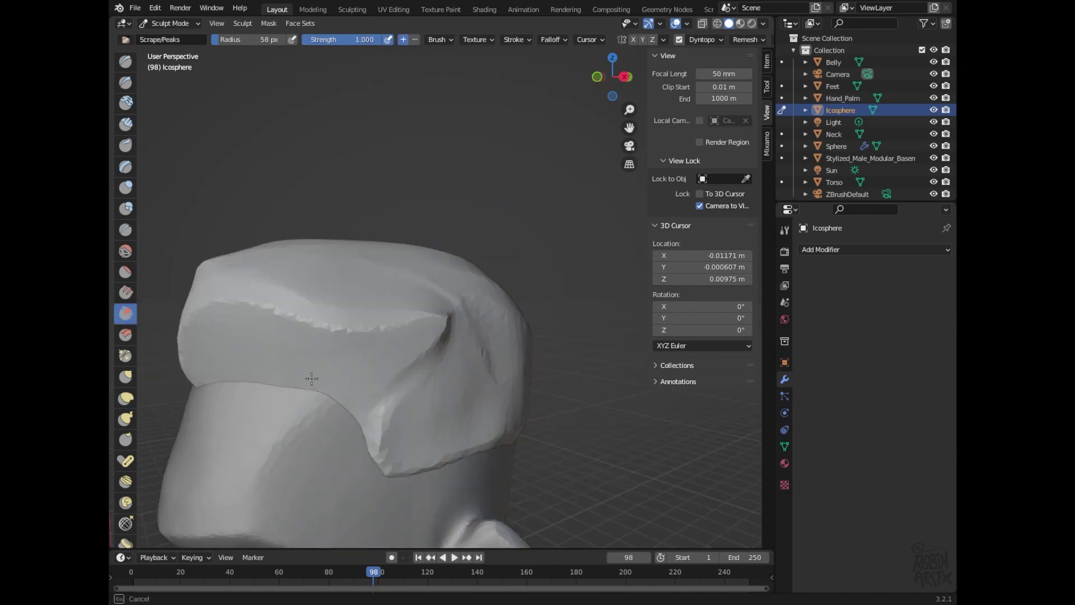
mouse_move(312, 379)
left_mouse_down()
mouse_move(343, 408)
mouse_move(397, 419)
mouse_move(361, 436)
left_mouse_up()
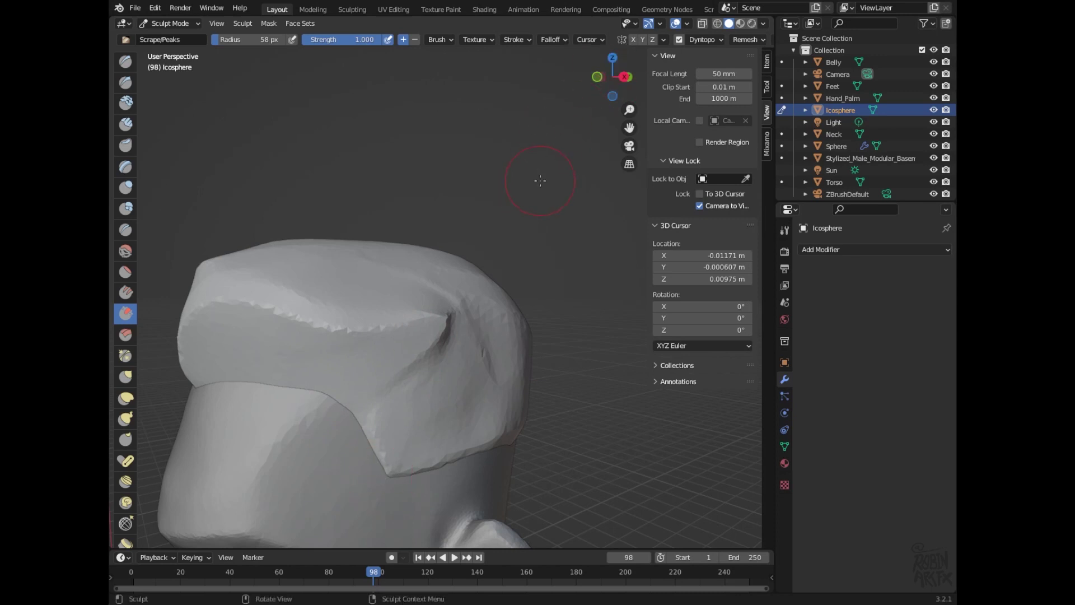
- Scrape the hair's lower side edge along the ridge where it meets the head
mouse_move(403, 434)
left_mouse_down()
mouse_move(355, 428)
mouse_move(363, 408)
left_mouse_up()
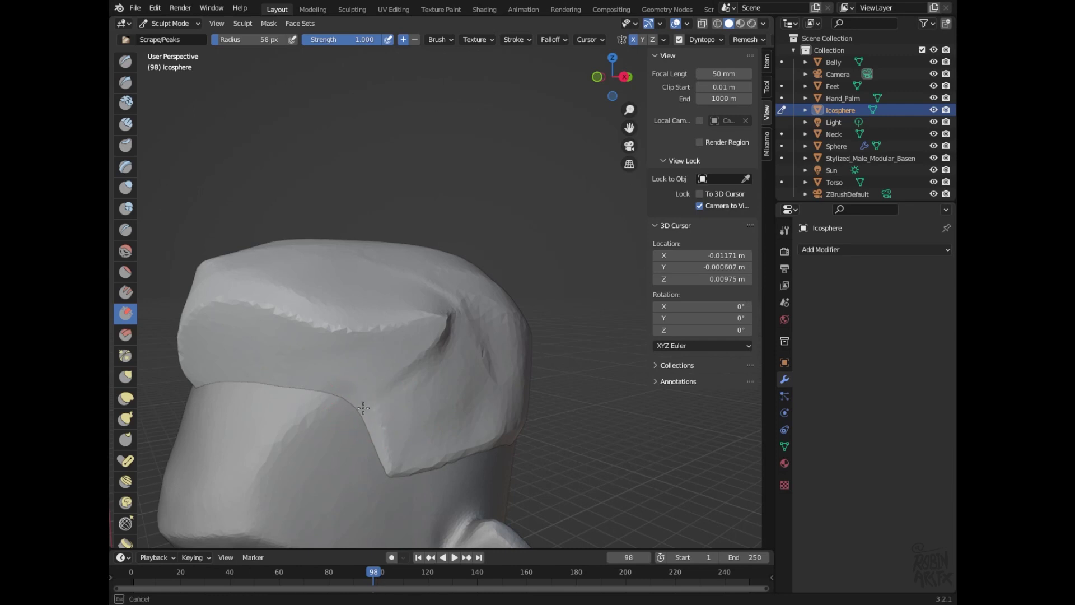
left_click_drag(380, 468, 417, 414)
left_click_drag(613, 77, 633, 79)
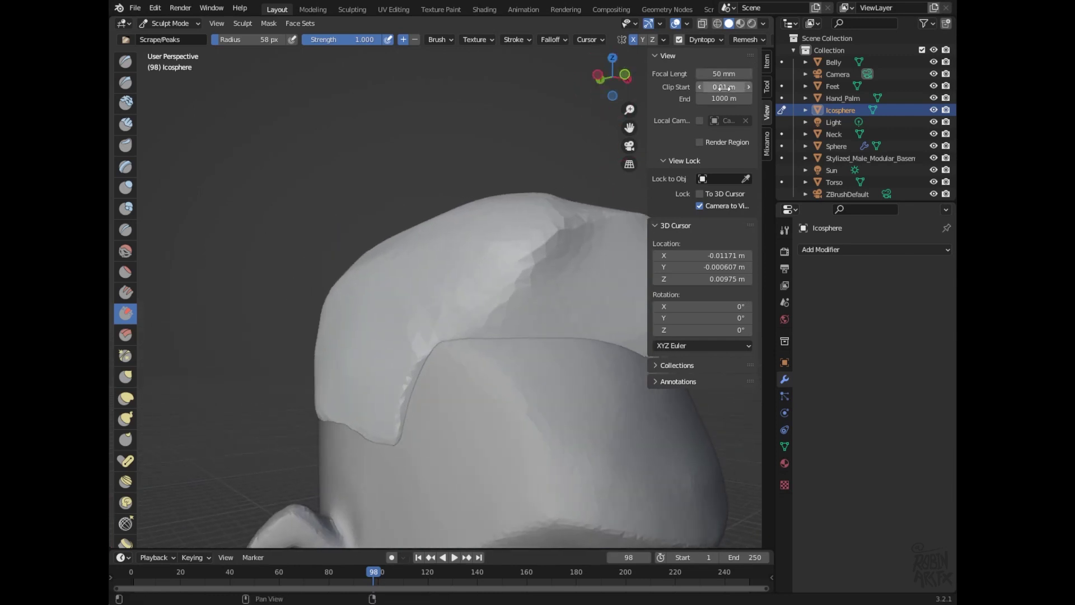
left_click_drag(410, 353, 382, 448)
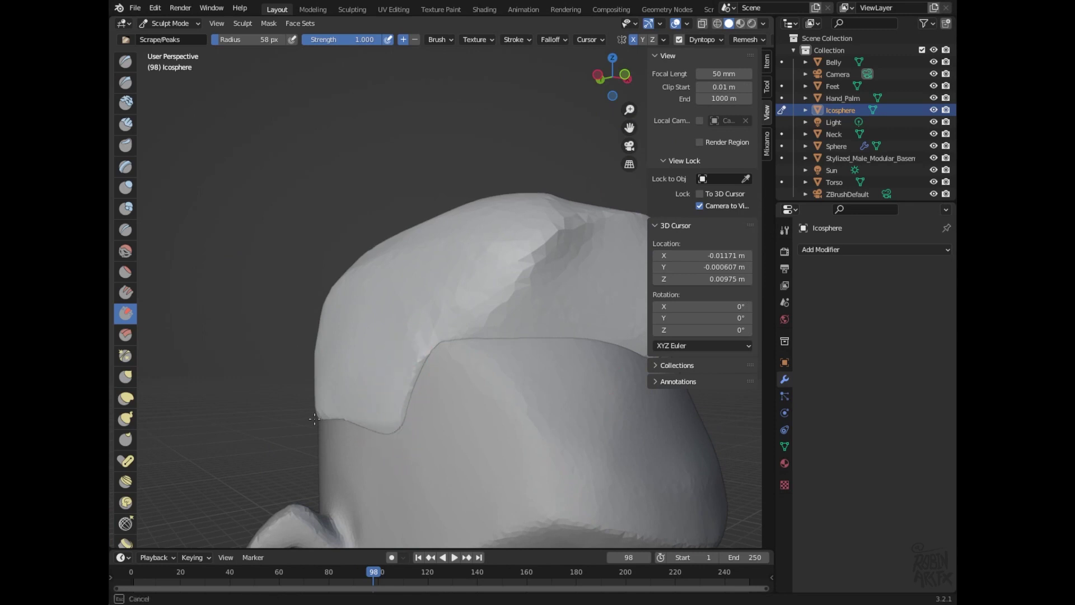
left_click_drag(366, 428, 353, 421)
left_click_drag(405, 407, 385, 439)
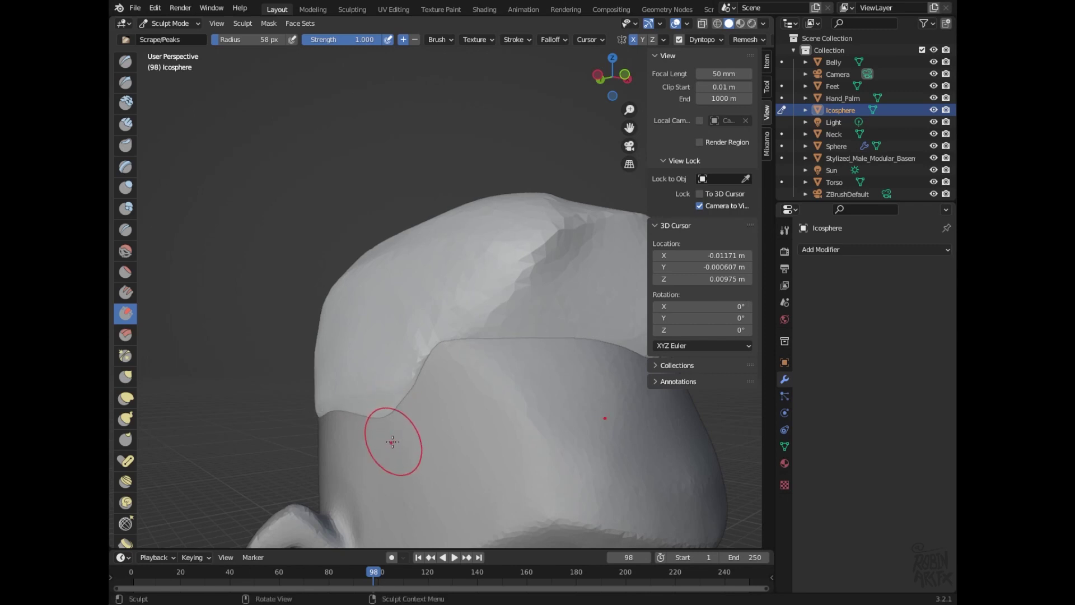
- Smooth away the jagged bumps along the hair-to-head ridge with the Smooth brush
left_click(125, 251)
left_click_drag(403, 388, 348, 408)
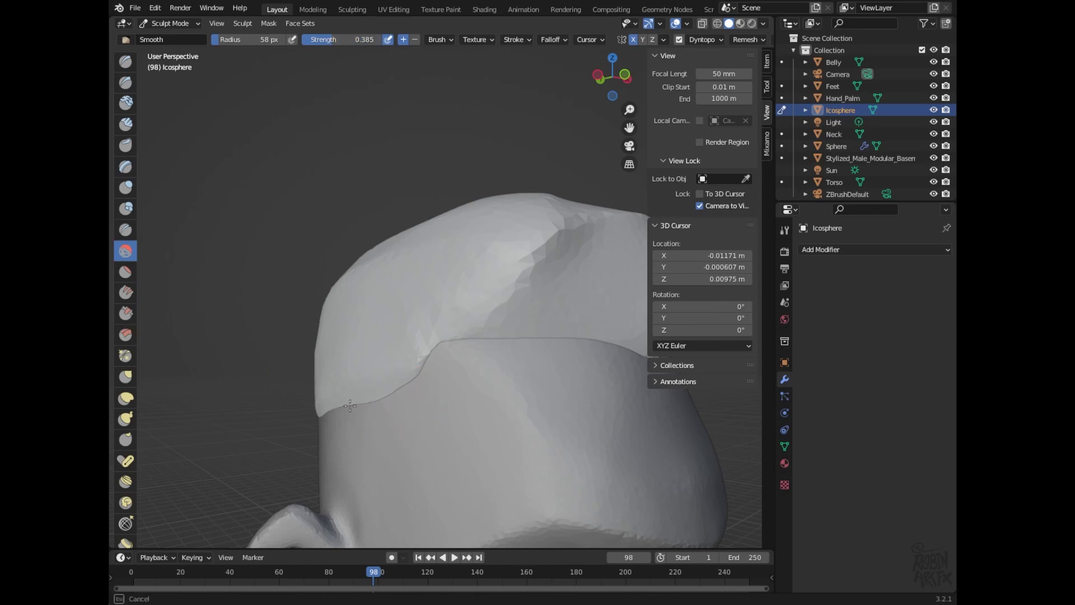
left_click_drag(404, 387, 404, 387)
left_click_drag(612, 76, 693, 78)
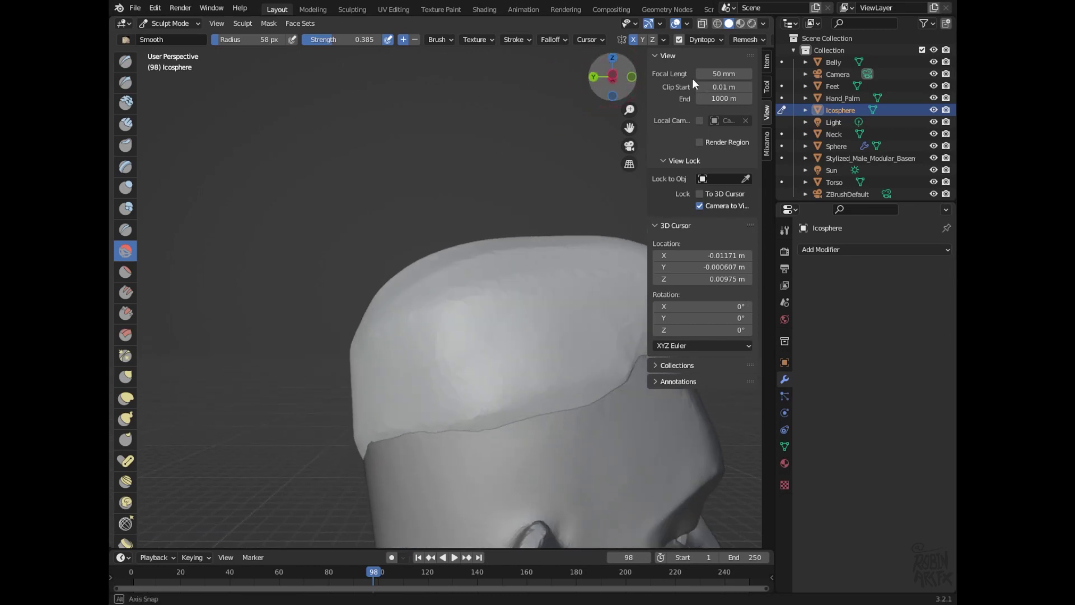
mouse_move(472, 437)
left_mouse_down()
mouse_move(462, 417)
mouse_move(487, 483)
left_mouse_up()
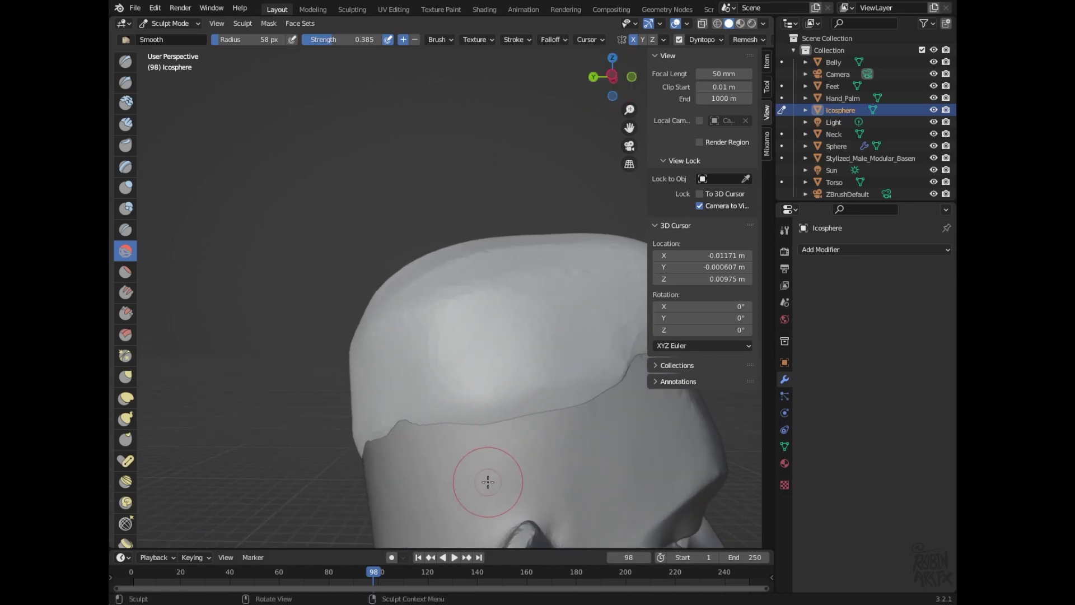
key("ctrl+z")
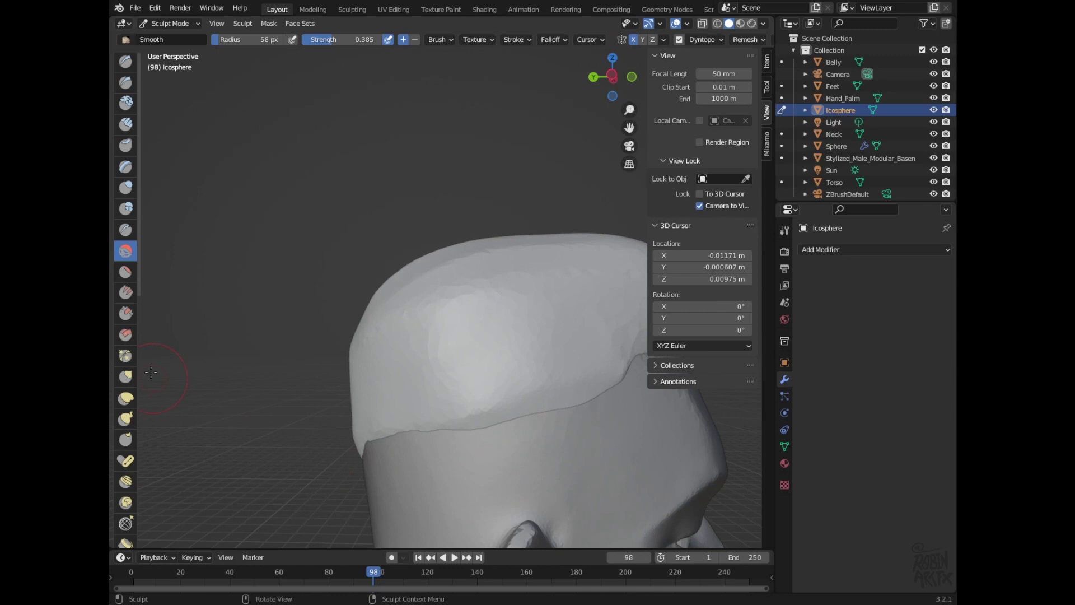
left_click(128, 381)
- Grab the hair mass, pushing the ridge outward and pulling the pointed tip back
left_click_drag(396, 427, 362, 427)
mouse_move(613, 77)
left_mouse_down()
mouse_move(419, 76)
mouse_move(431, 132)
left_mouse_up()
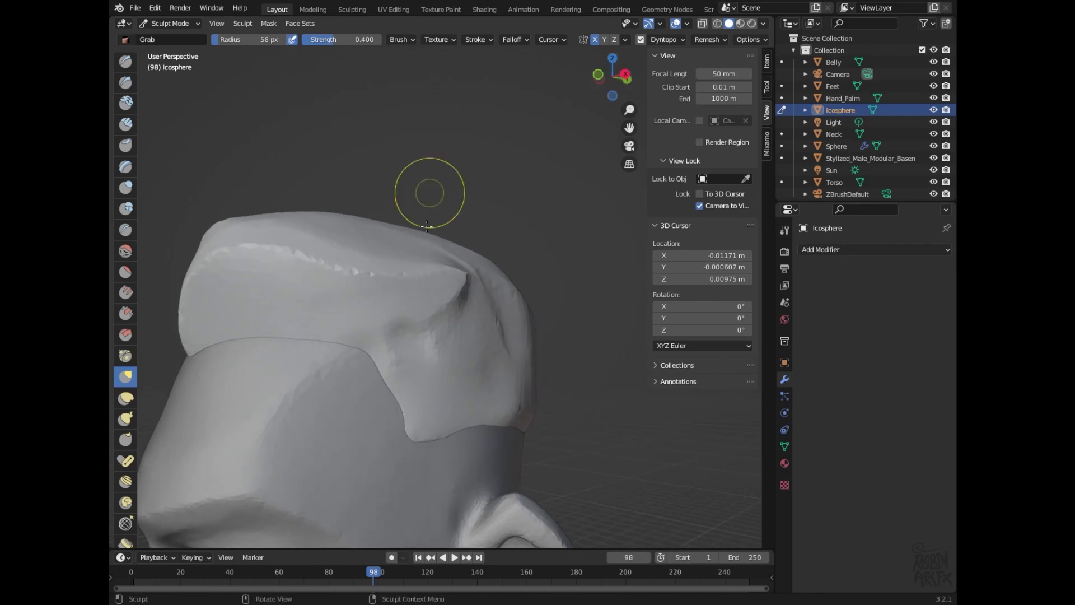
mouse_move(403, 315)
left_mouse_down()
mouse_move(395, 347)
mouse_move(463, 296)
mouse_move(475, 269)
left_mouse_up()
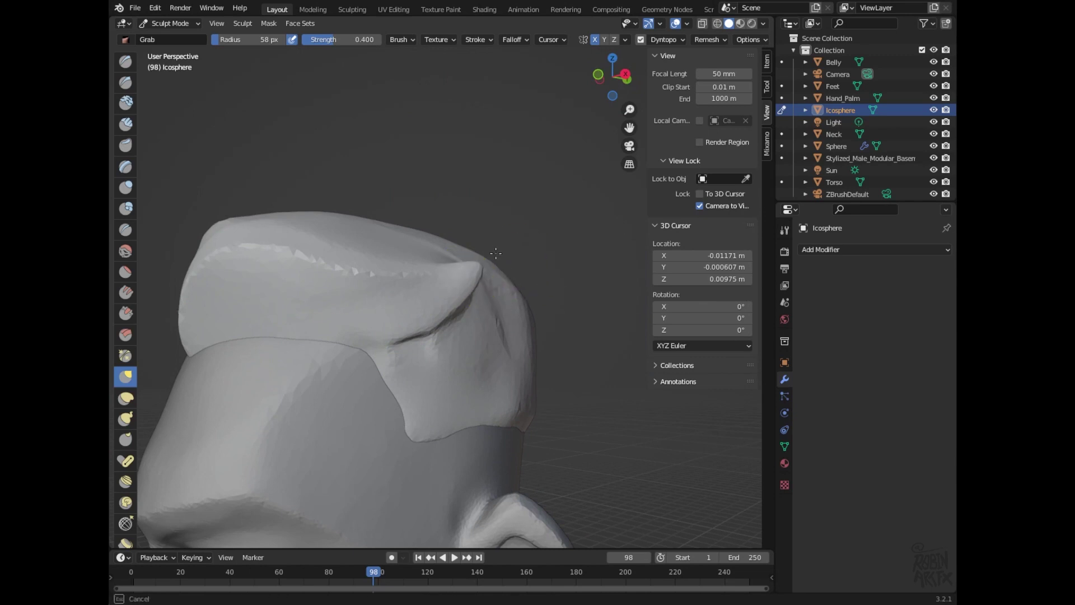
left_click_drag(496, 253, 457, 274)
mouse_move(622, 79)
left_mouse_down()
mouse_move(606, 130)
mouse_move(651, 130)
mouse_move(644, 78)
mouse_move(621, 112)
left_mouse_up()
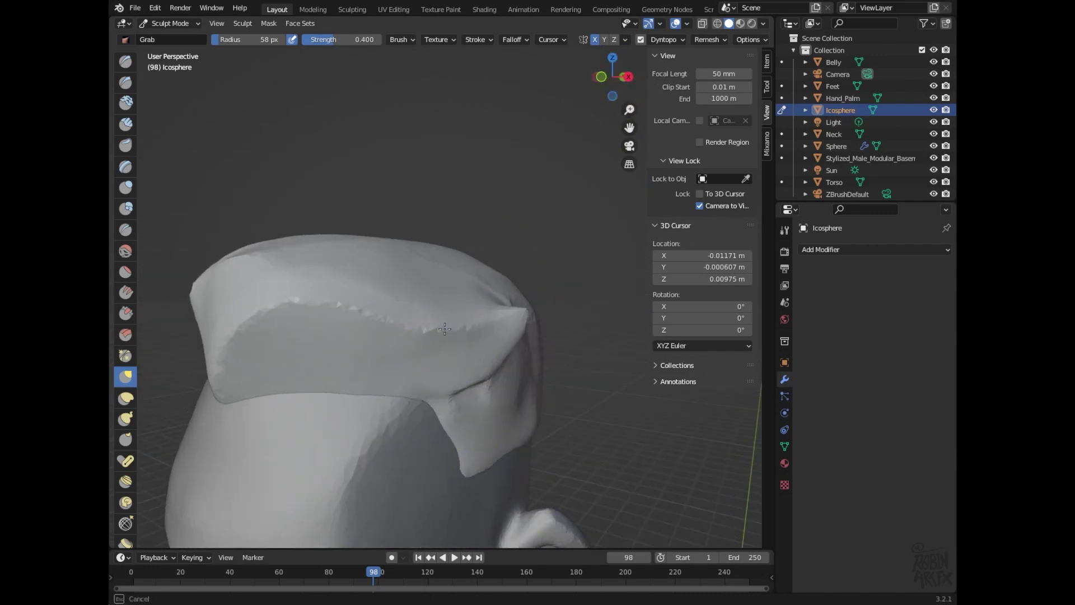
mouse_move(288, 308)
left_mouse_down()
mouse_move(298, 280)
mouse_move(317, 308)
mouse_move(342, 300)
left_mouse_up()
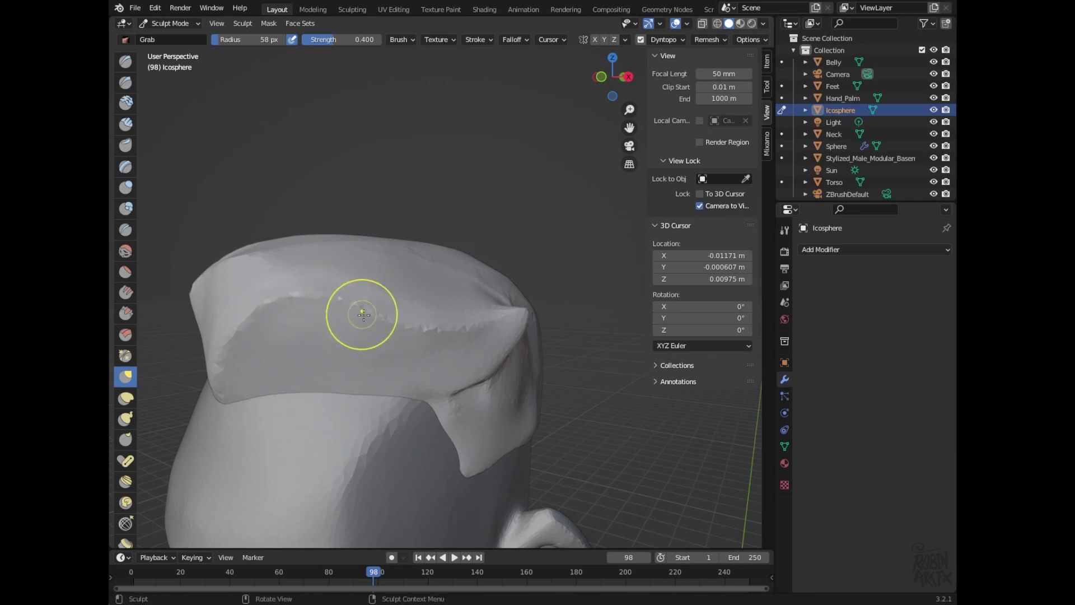
left_click_drag(476, 386, 490, 370)
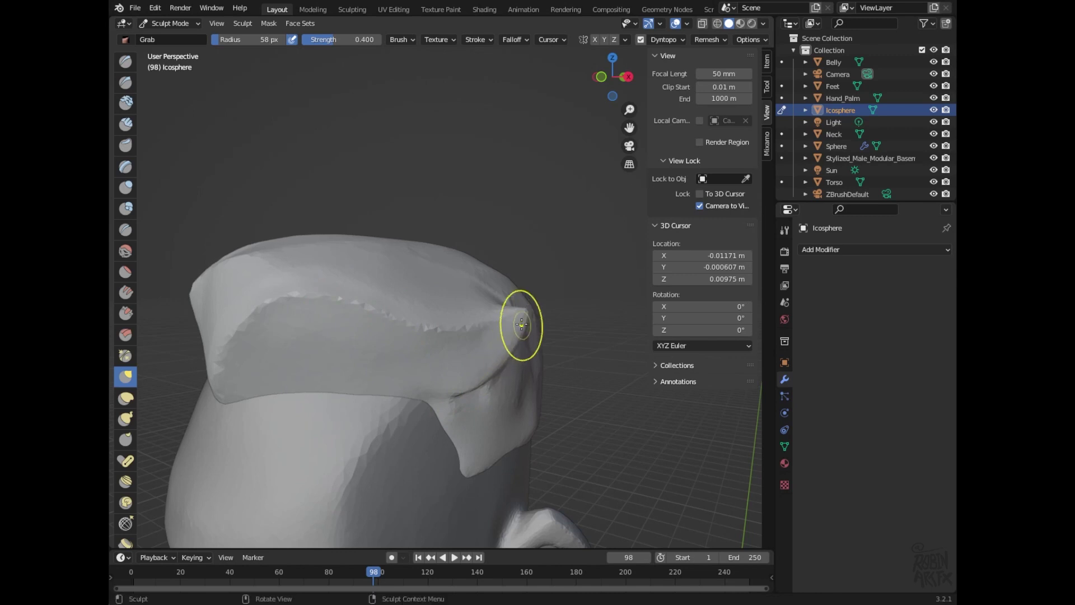
- Pull the hair's side tip outward from several angles with Grab
mouse_move(608, 84)
left_mouse_down()
mouse_move(670, 61)
mouse_move(628, 112)
left_mouse_up()
mouse_move(564, 366)
left_mouse_down()
mouse_move(584, 362)
mouse_move(593, 345)
left_mouse_up()
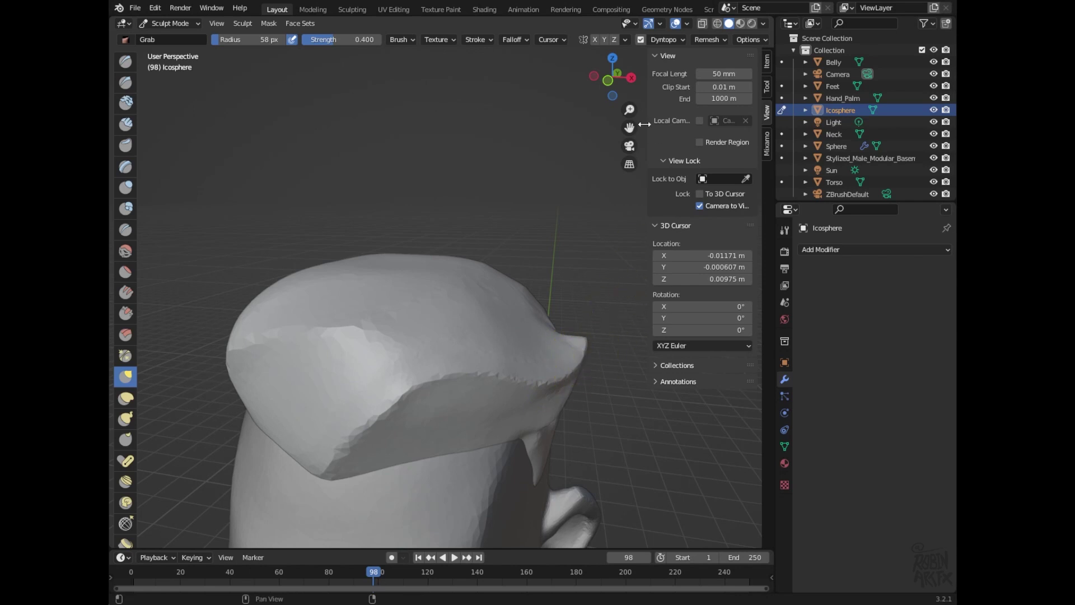
left_click_drag(619, 84, 500, 56)
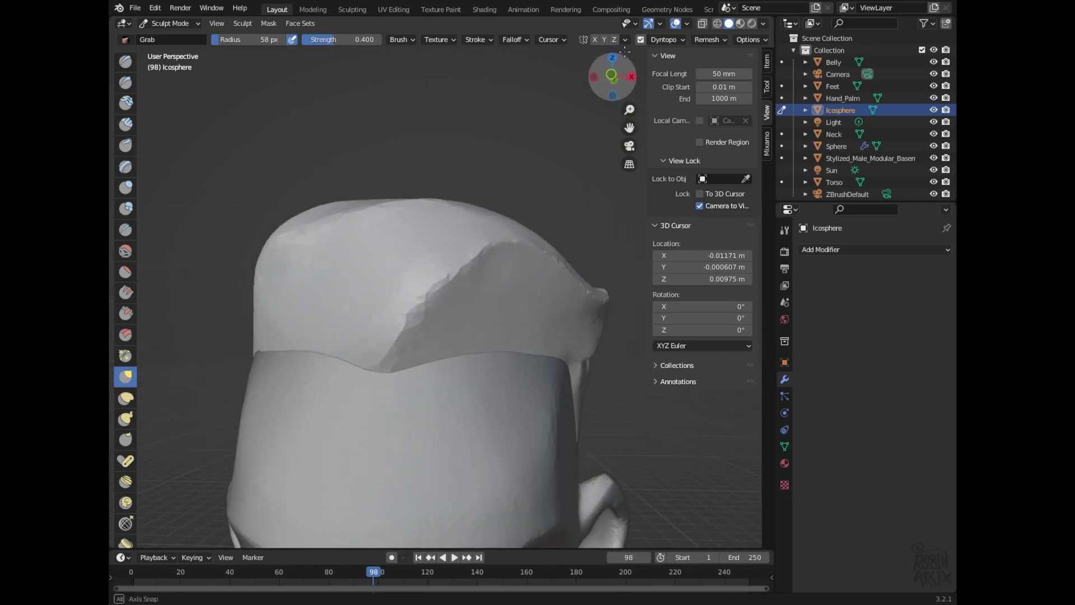
left_click_drag(500, 57, 559, 226)
mouse_move(588, 336)
left_mouse_down()
mouse_move(615, 332)
mouse_move(600, 335)
left_mouse_up()
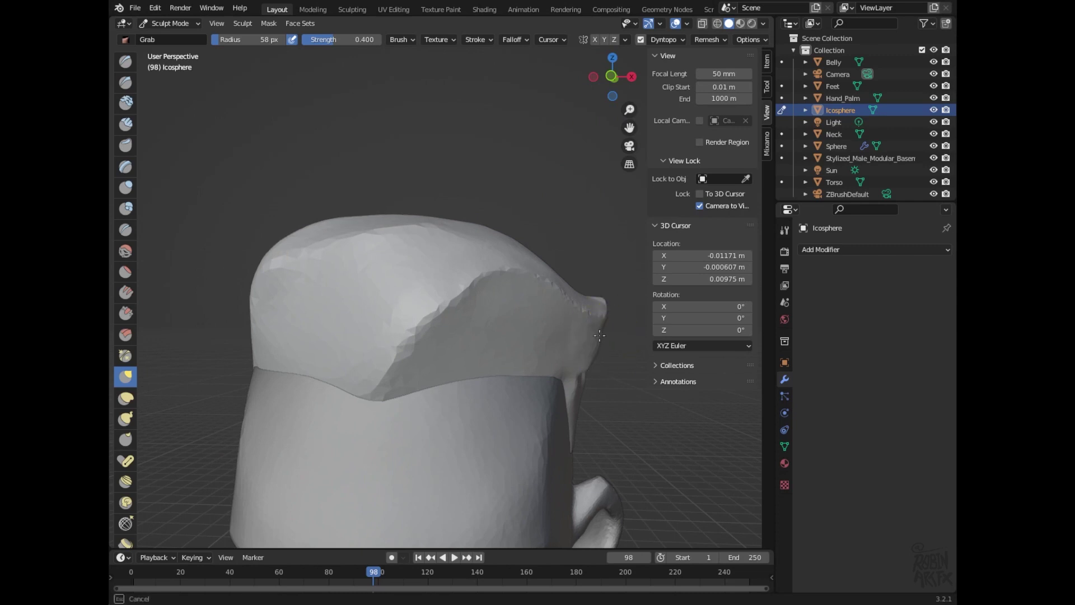
left_click_drag(612, 76, 591, 78)
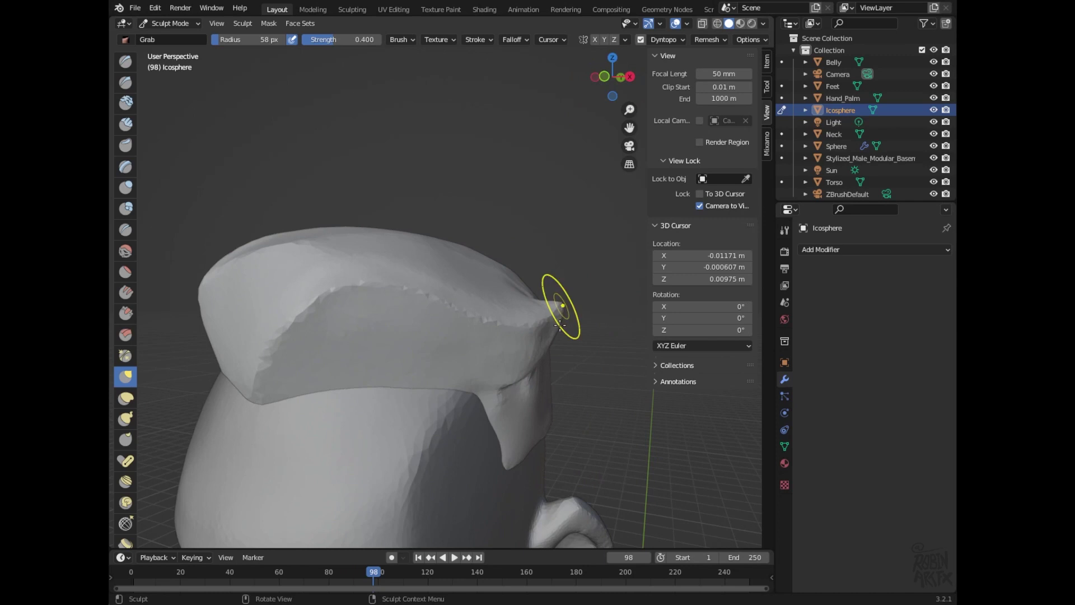
mouse_move(547, 334)
left_mouse_down()
mouse_move(563, 333)
mouse_move(562, 314)
mouse_move(542, 340)
mouse_move(576, 280)
left_mouse_up()
- Enlarge the Grab brush to about 105 px and lift the top hair ridge upward
mouse_move(608, 84)
left_mouse_down()
mouse_move(647, 112)
mouse_move(639, 87)
left_mouse_up()
left_click_drag(456, 317, 446, 292)
key("f")
left_click(532, 330)
mouse_move(476, 305)
left_mouse_down()
mouse_move(463, 283)
mouse_move(523, 279)
mouse_move(564, 336)
left_mouse_up()
- Broaden the hair ridge, raising its bottom dip and reshaping the right lobe
left_click_drag(452, 348, 417, 307)
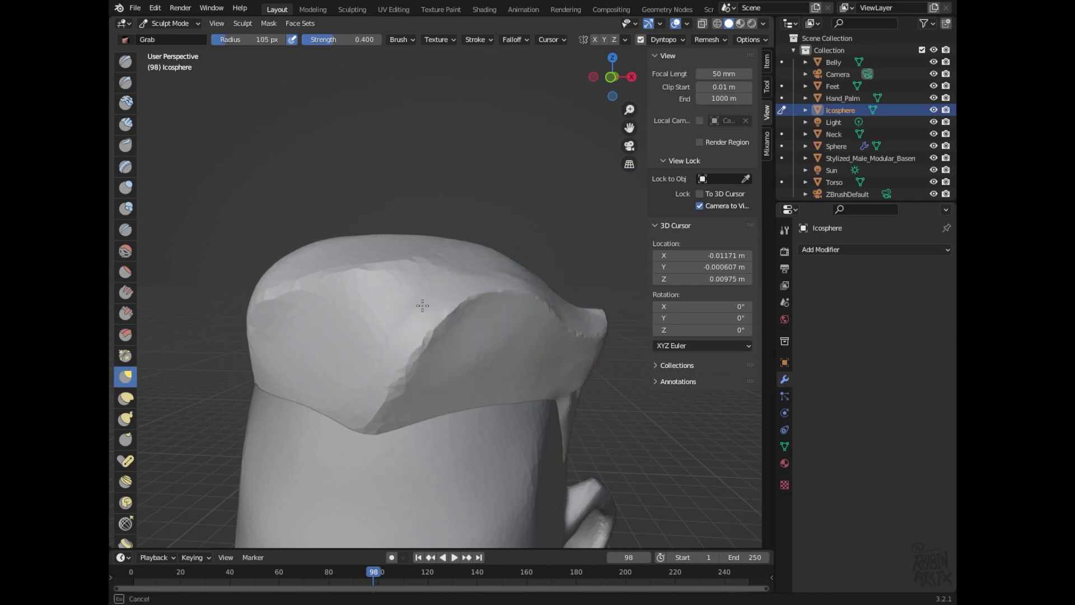
mouse_move(413, 361)
left_mouse_down()
mouse_move(388, 347)
mouse_move(388, 381)
mouse_move(452, 319)
left_mouse_up()
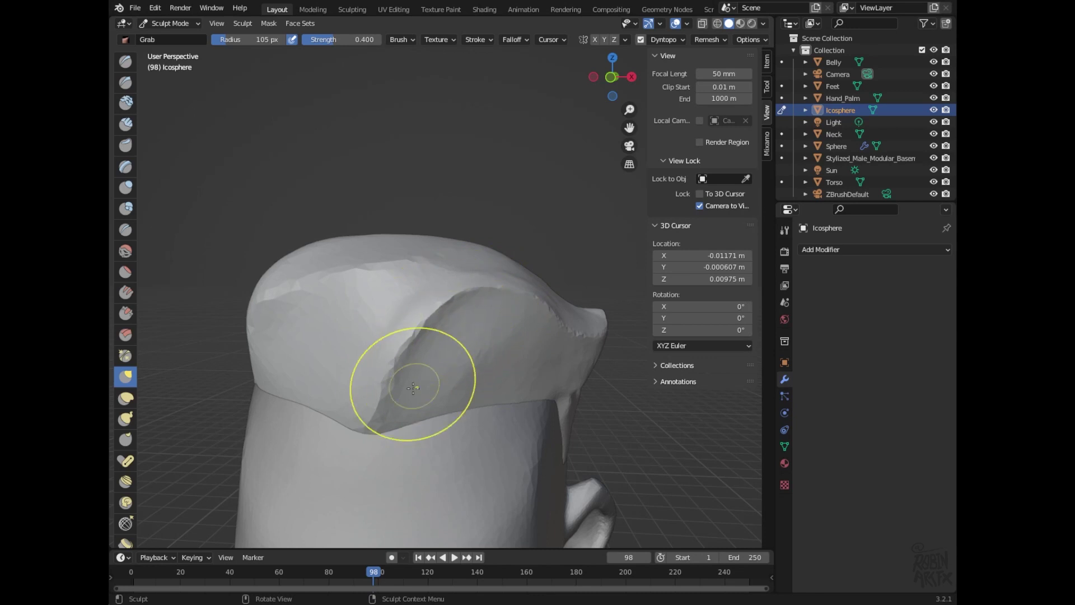
left_click_drag(384, 396, 372, 415)
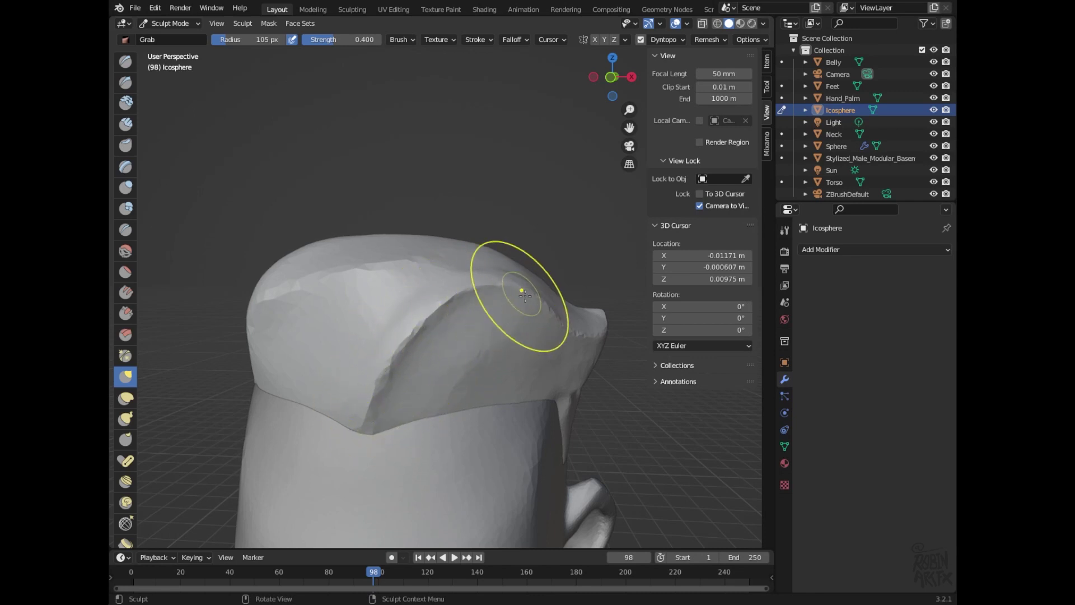
left_click_drag(567, 336, 548, 317)
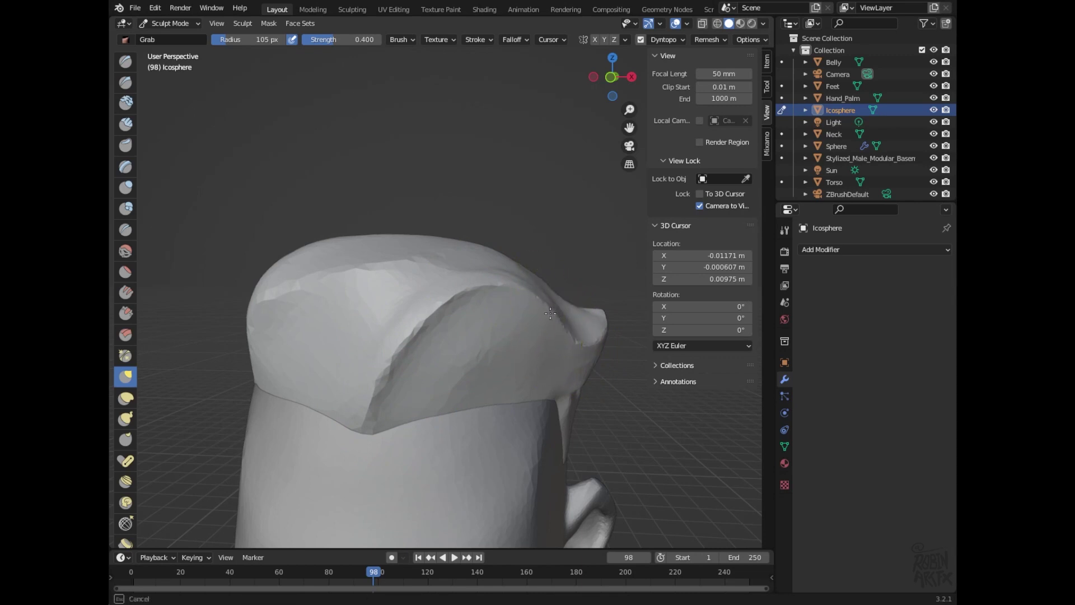
- Shape the front lock into a smooth swoop over the forehead, ending in front view
left_click_drag(613, 95, 529, 77)
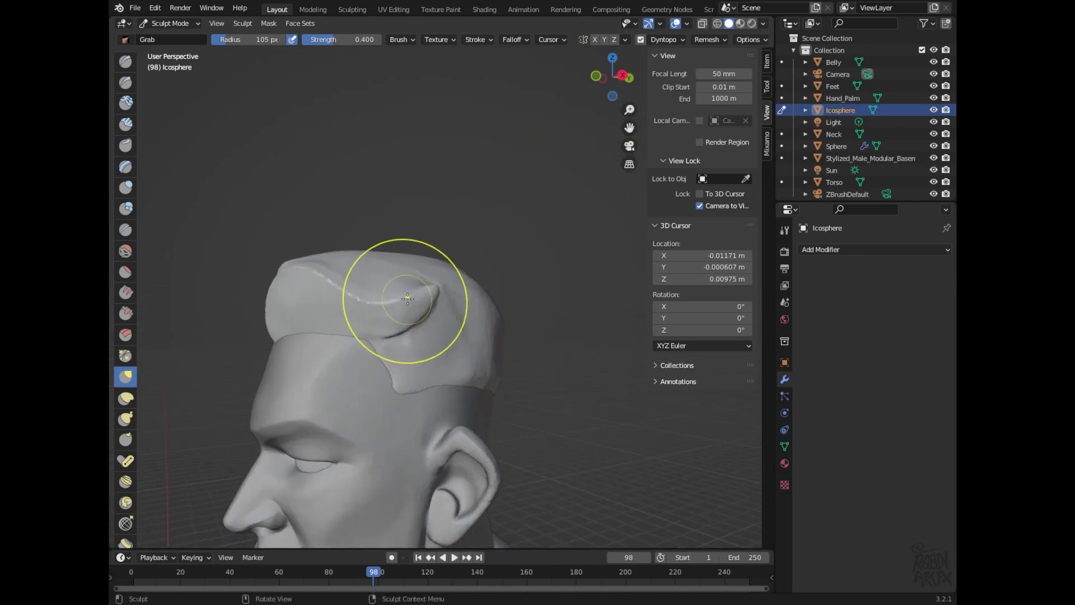
mouse_move(431, 290)
left_mouse_down()
mouse_move(414, 305)
mouse_move(419, 317)
left_mouse_up()
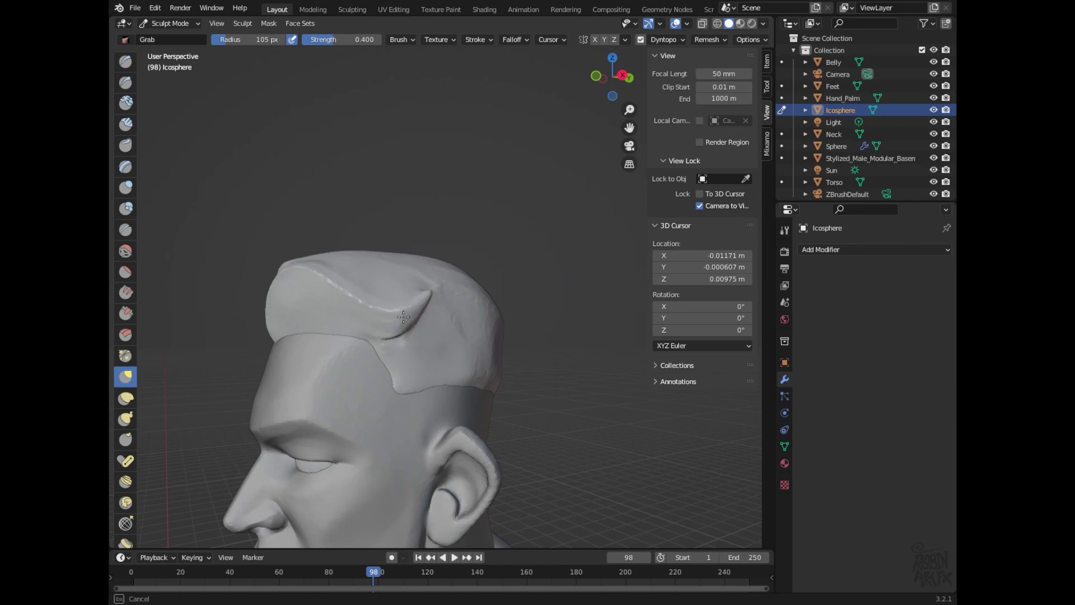
left_click_drag(410, 319, 427, 310)
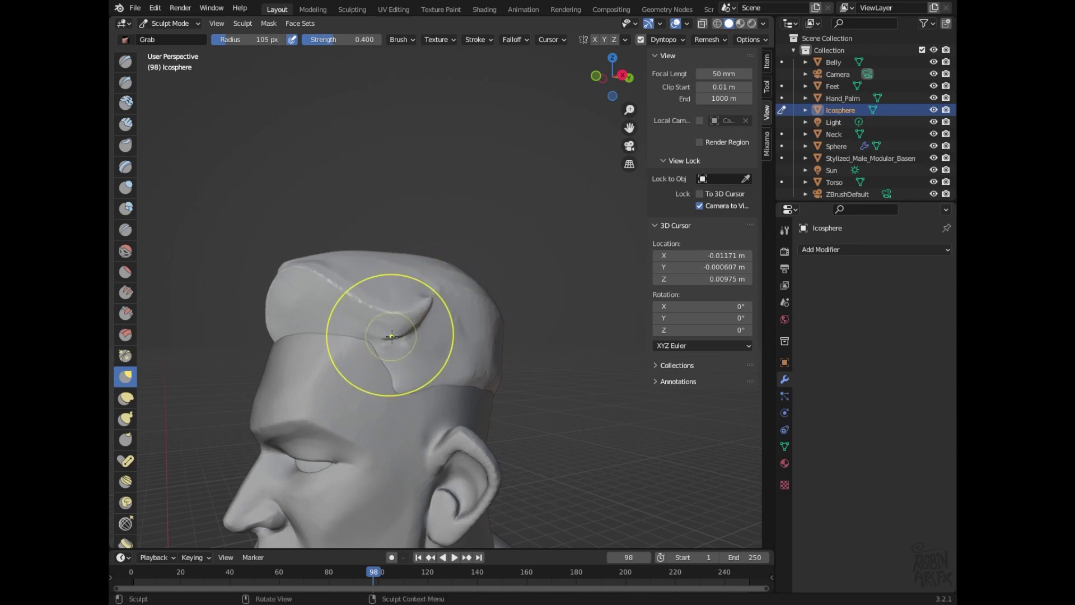
left_click_drag(599, 94, 543, 97)
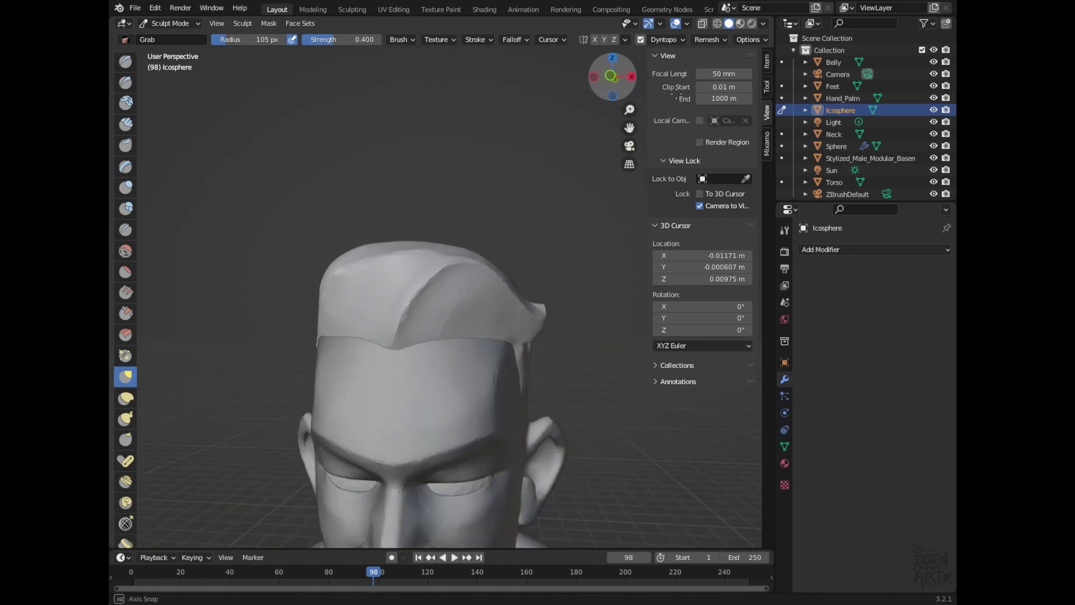
left_click_drag(543, 97, 628, 129)
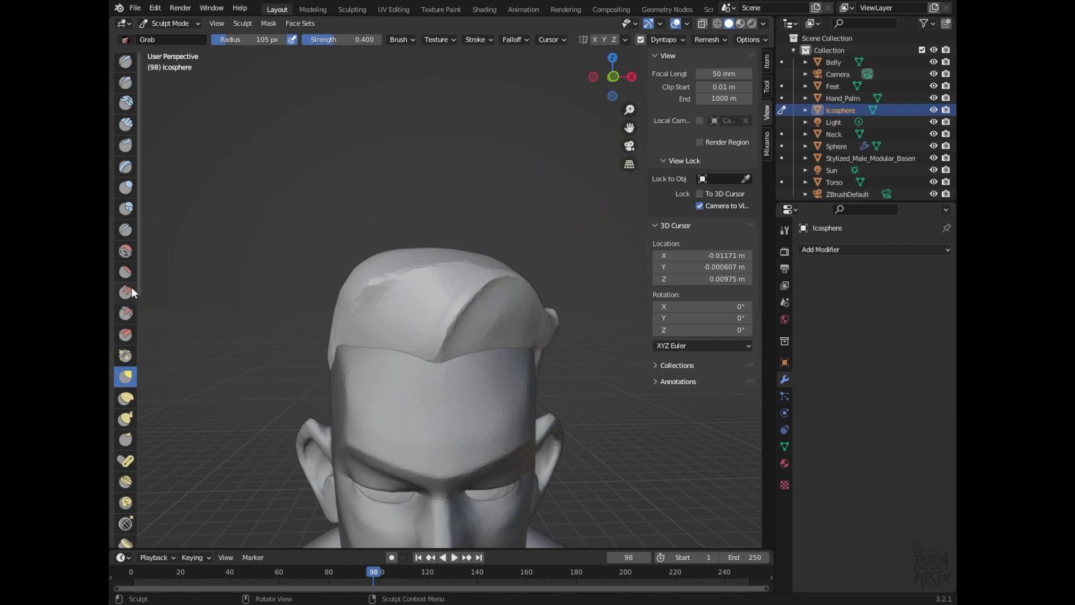
left_click(126, 230)
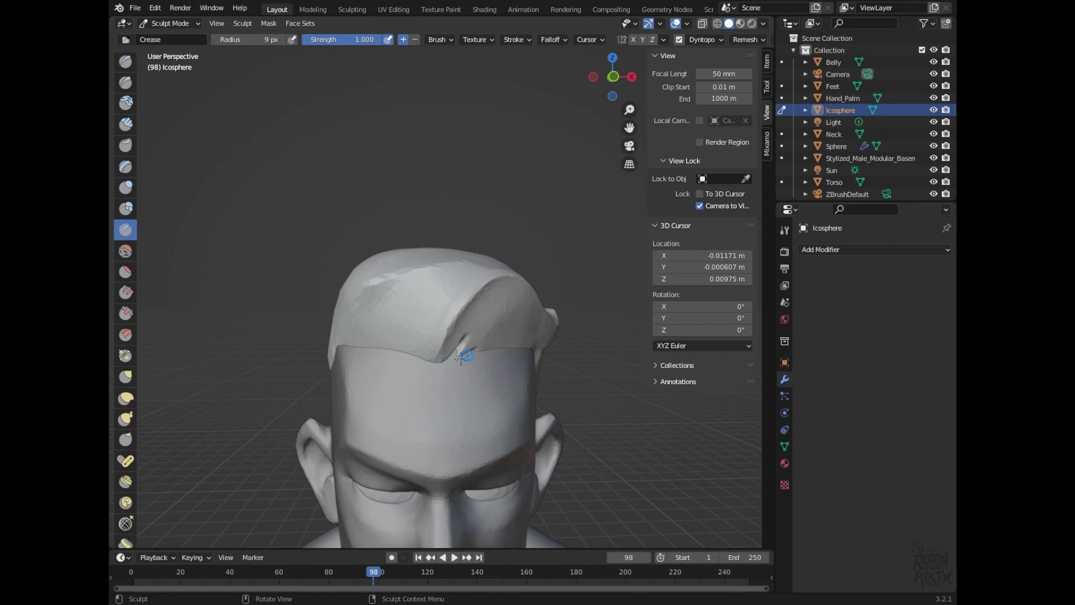
- Carve a crease into the front hair lock, then soften it with Smooth (Shift+S)
left_click_drag(435, 336, 448, 308)
key("shift+s")
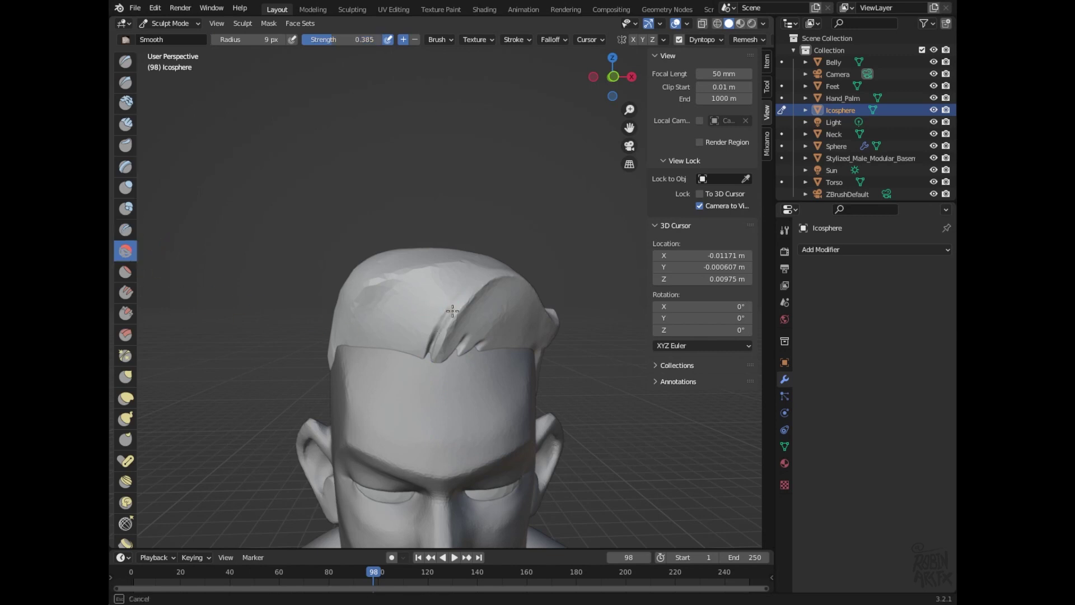
left_click_drag(454, 312, 458, 299)
- Alternate Scrape/Peaks and Smooth strokes along the forehead hair crease
left_click_drag(436, 356, 429, 357)
left_click(128, 317)
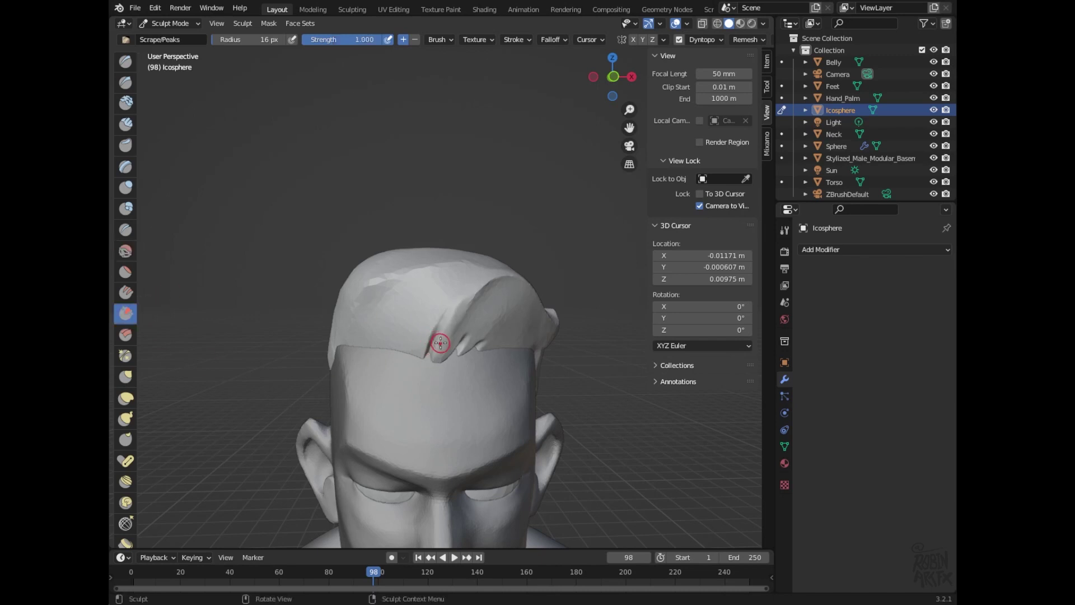
left_click_drag(432, 352, 439, 340)
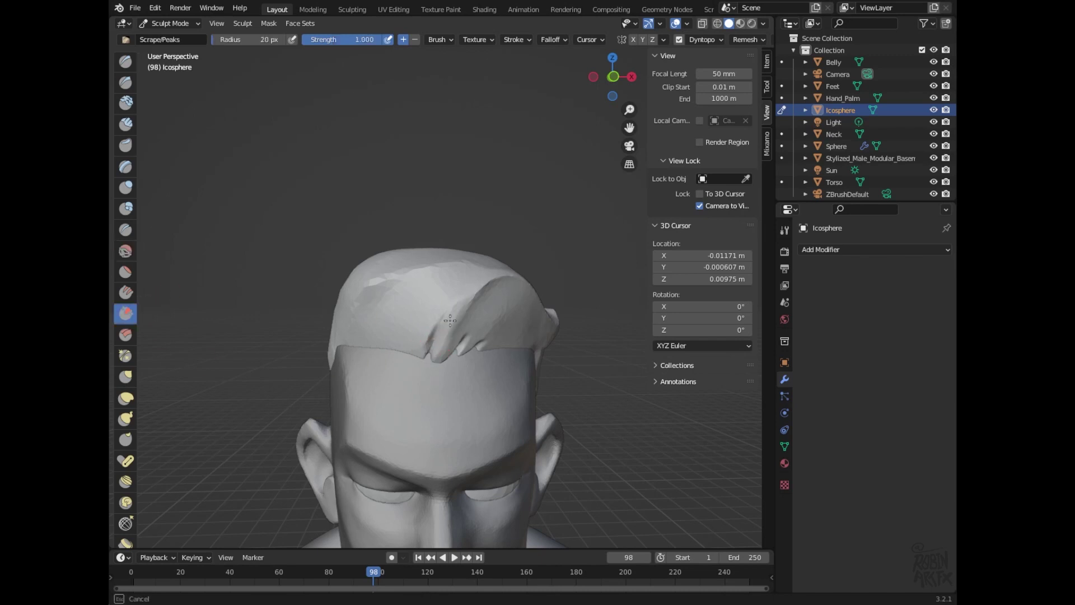
left_click_drag(471, 287, 430, 339)
left_click(125, 251)
left_click_drag(468, 291, 476, 312)
left_click_drag(439, 365, 470, 331)
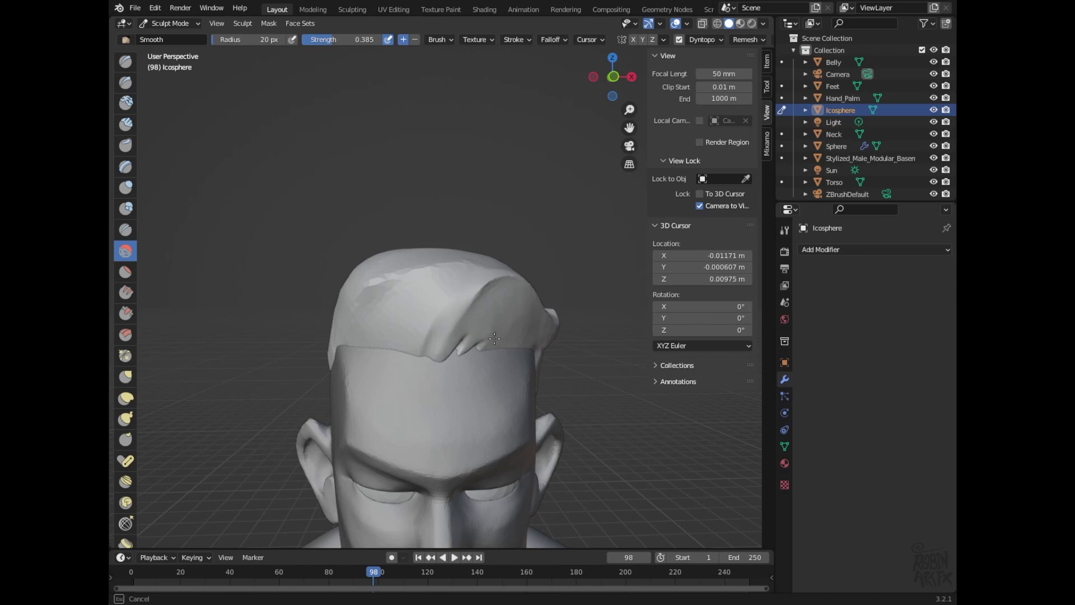
- Check from the front and scrape the crease above the forehead sharper
left_click_drag(613, 76, 627, 66)
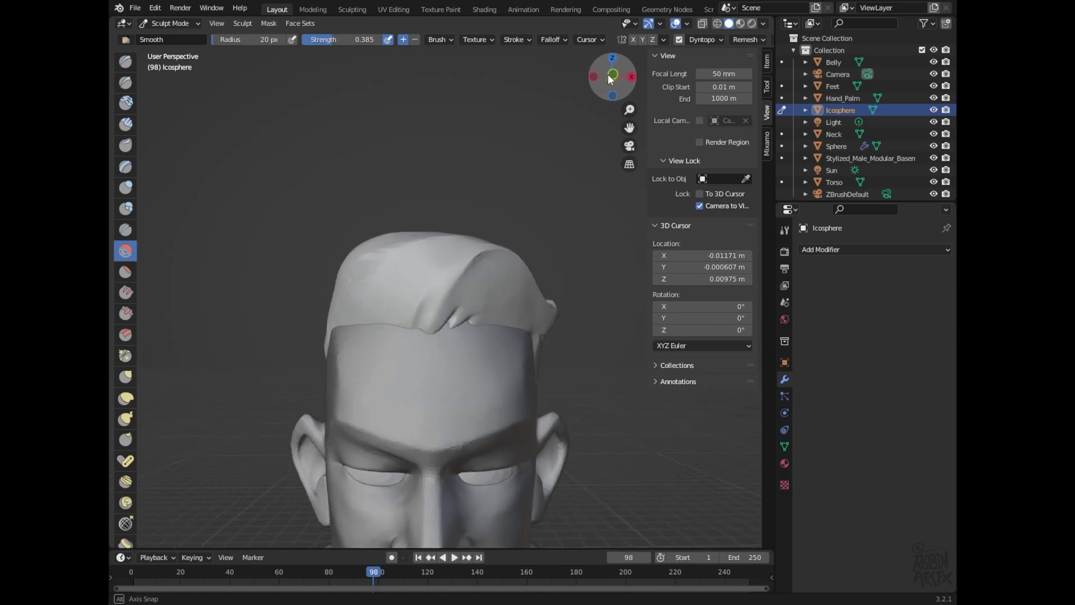
left_click_drag(627, 66, 615, 72)
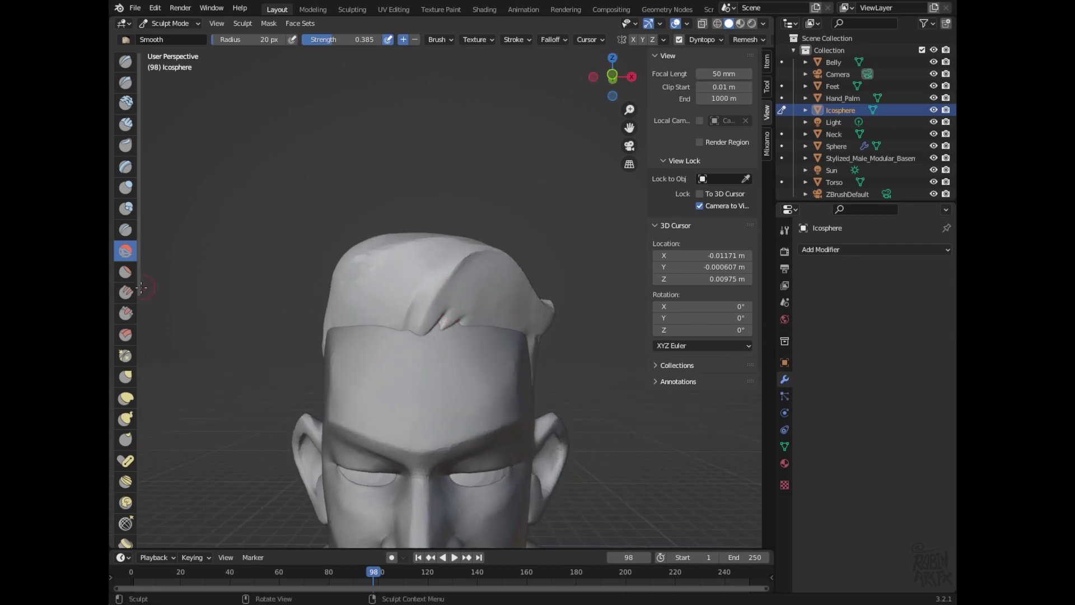
left_click(126, 314)
mouse_move(443, 331)
left_mouse_down()
mouse_move(467, 315)
mouse_move(452, 333)
mouse_move(432, 325)
left_mouse_up()
mouse_move(471, 278)
left_mouse_down()
mouse_move(429, 320)
mouse_move(471, 327)
mouse_move(492, 350)
left_mouse_up()
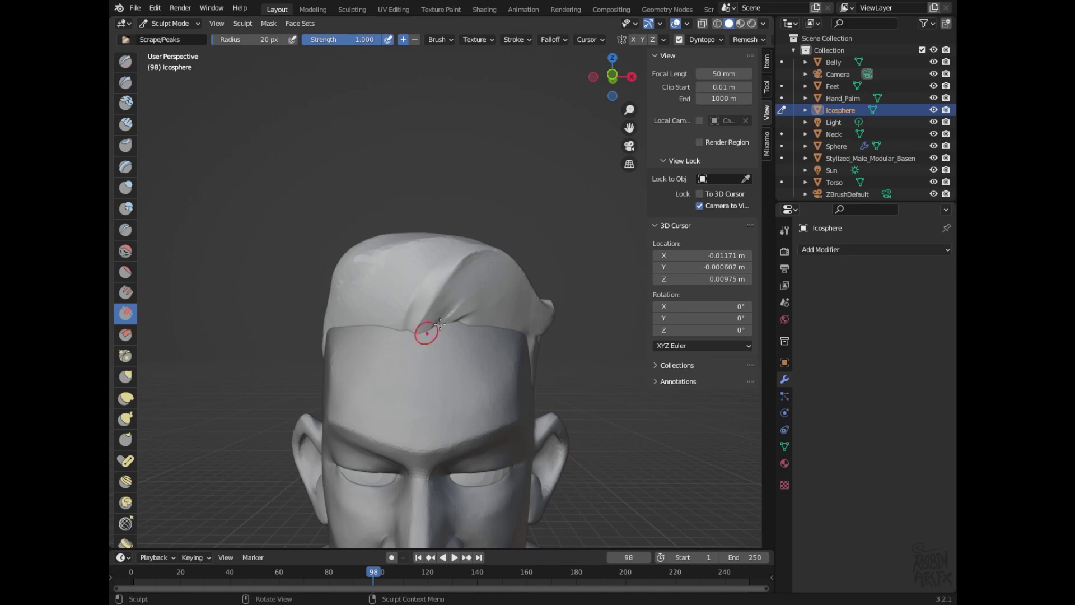
- Deepen the curled front lock's crease with Scrape/Peaks, shrinking the brush to about 32 px
mouse_move(493, 255)
left_mouse_down()
mouse_move(448, 291)
mouse_move(494, 274)
left_mouse_up()
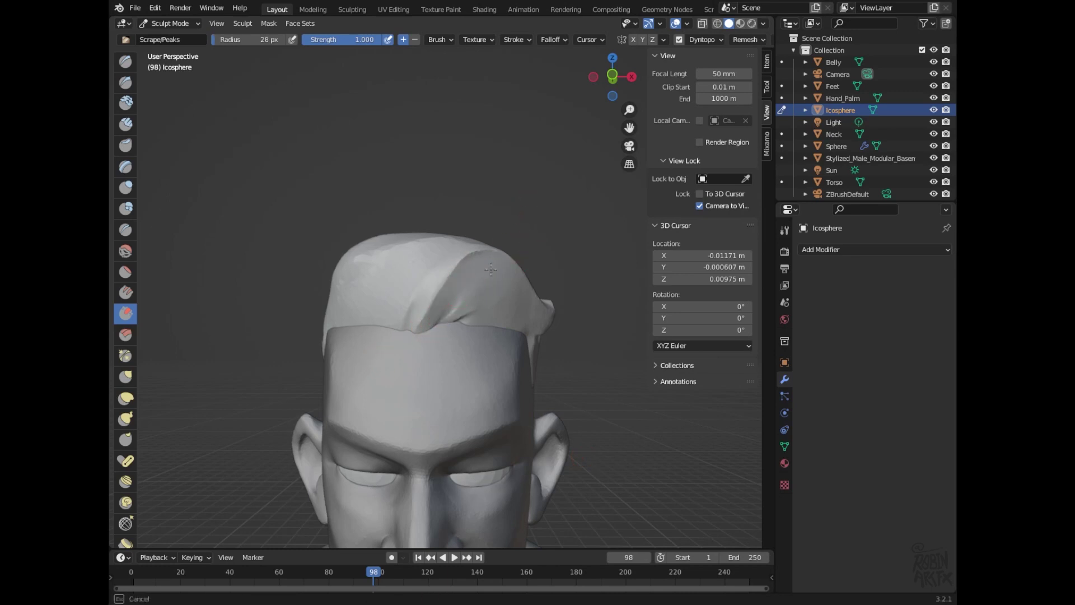
mouse_move(610, 79)
left_mouse_down()
mouse_move(565, 75)
mouse_move(557, 90)
mouse_move(575, 97)
left_mouse_up()
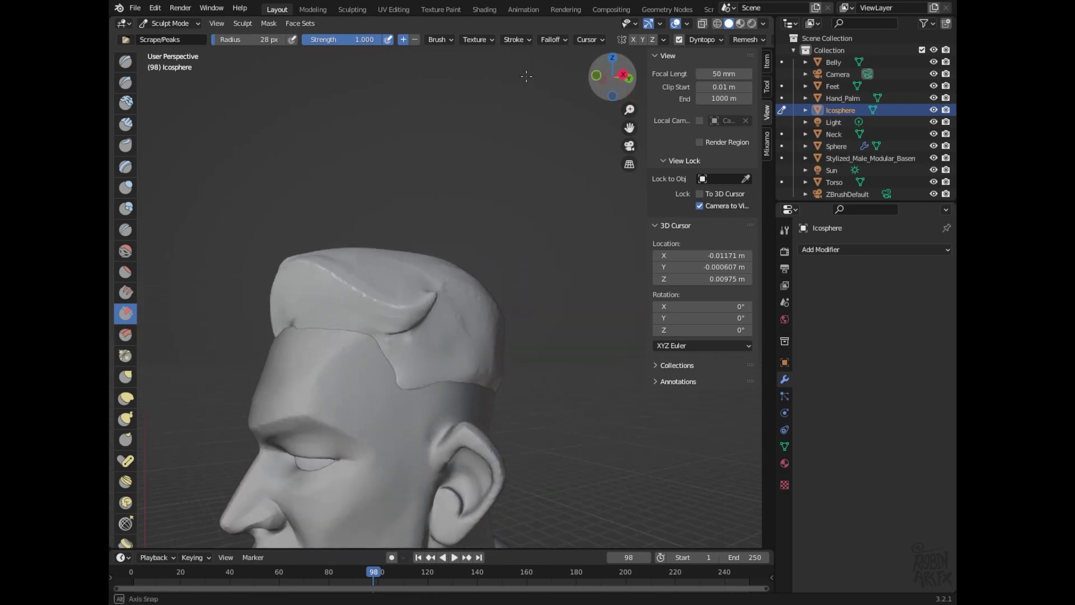
left_click_drag(630, 110, 630, 140)
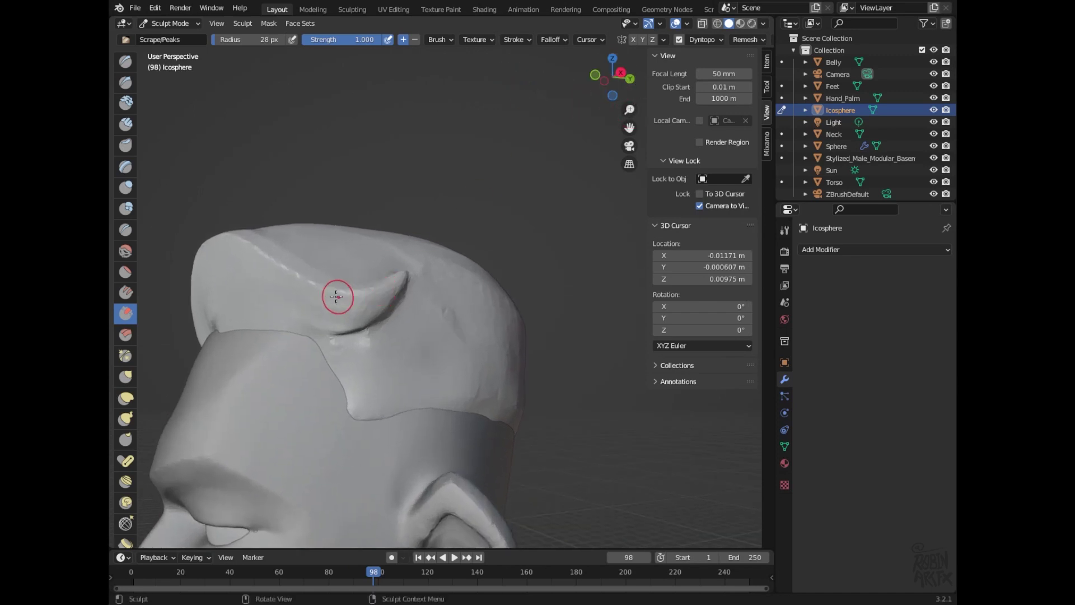
left_click_drag(353, 317, 387, 293)
key("f")
left_click(385, 291)
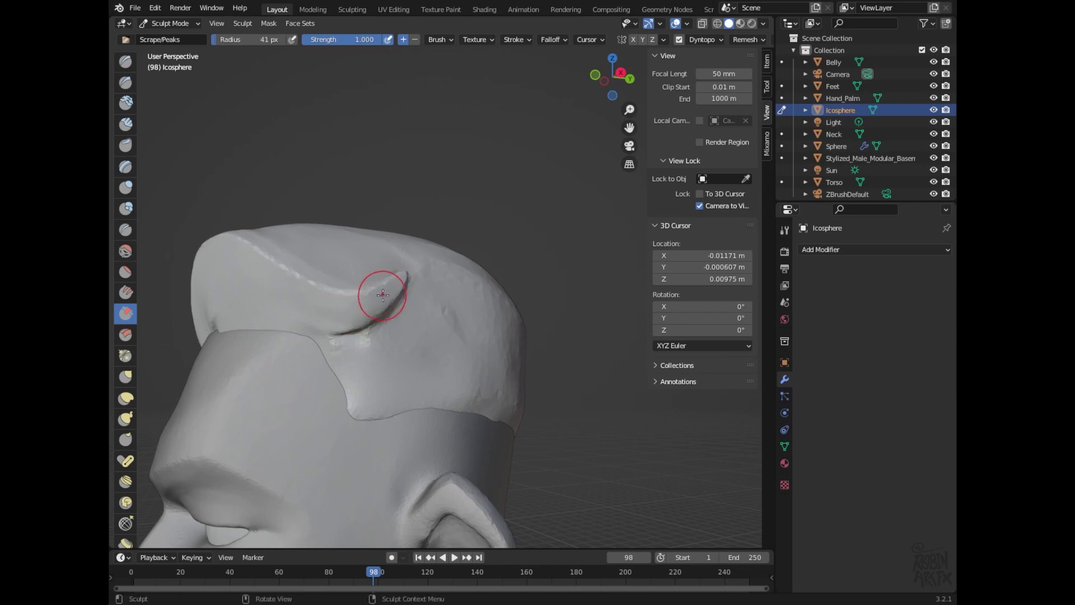
mouse_move(397, 278)
left_mouse_down()
mouse_move(358, 297)
mouse_move(344, 326)
mouse_move(329, 319)
left_mouse_up()
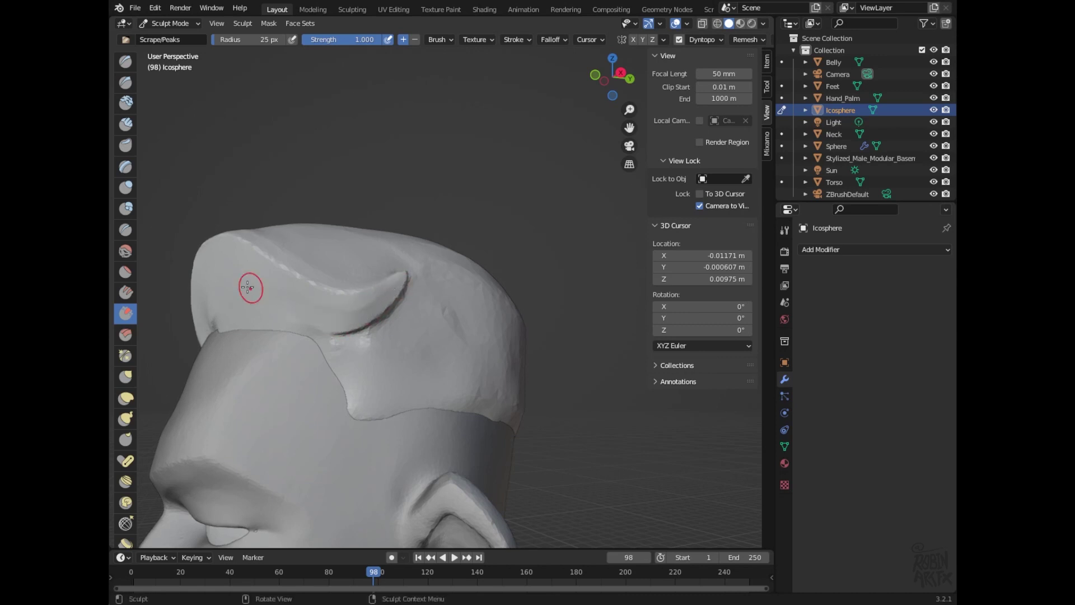
mouse_move(612, 76)
left_mouse_down()
mouse_move(474, 283)
mouse_move(520, 314)
left_mouse_up()
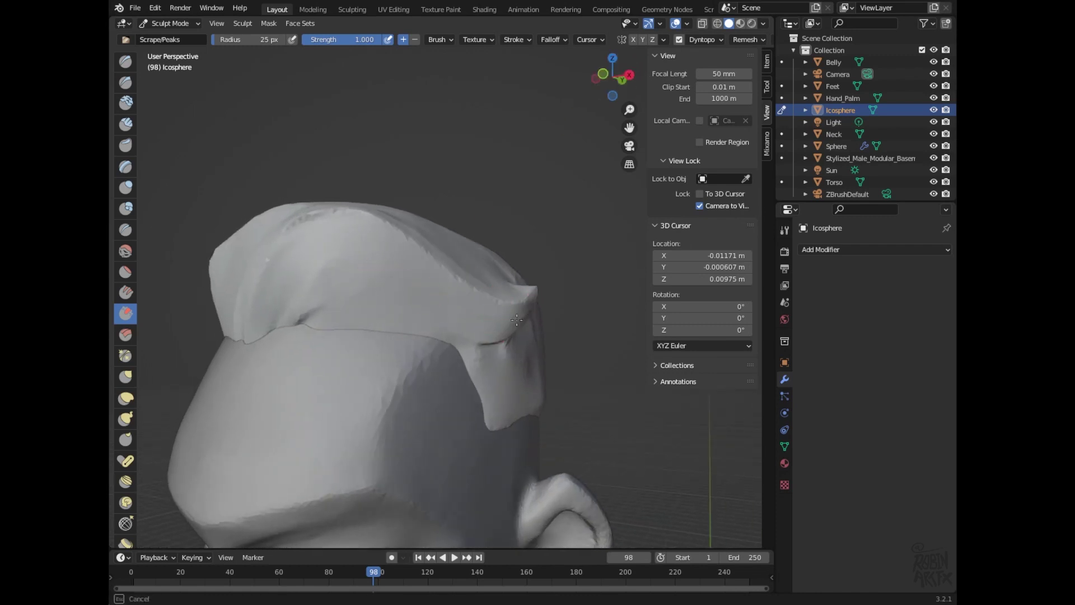
mouse_move(613, 77)
left_mouse_down()
mouse_move(445, 79)
mouse_move(528, 182)
mouse_move(589, 171)
mouse_move(634, 128)
left_mouse_up()
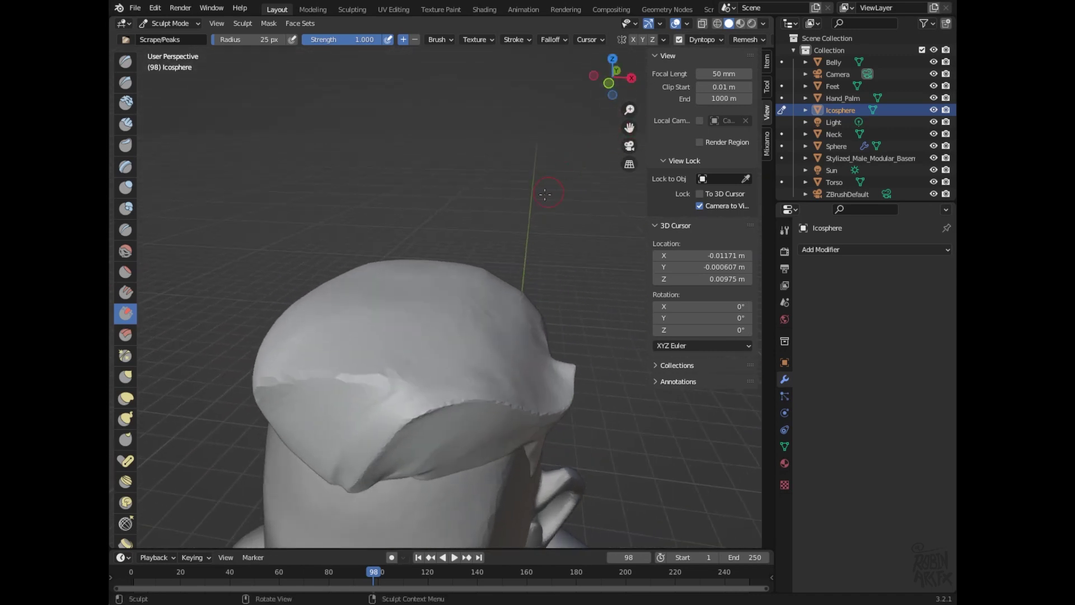
- Elastic-deform the hair's side tip and lower back edge near the neck, then face front
left_click(125, 398)
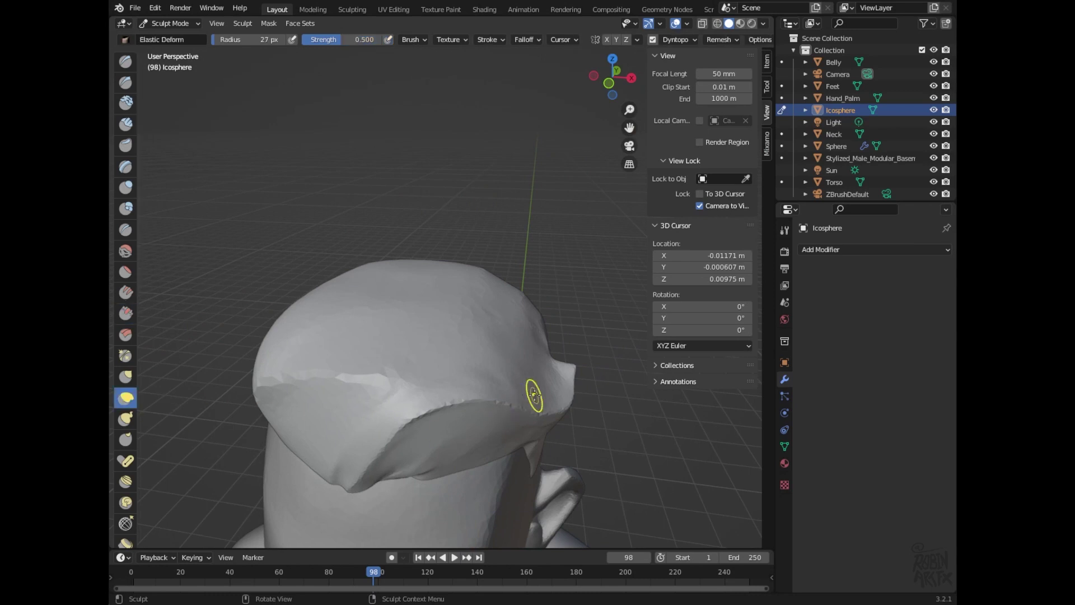
mouse_move(576, 371)
left_mouse_down()
mouse_move(555, 360)
mouse_move(601, 372)
mouse_move(571, 372)
left_mouse_up()
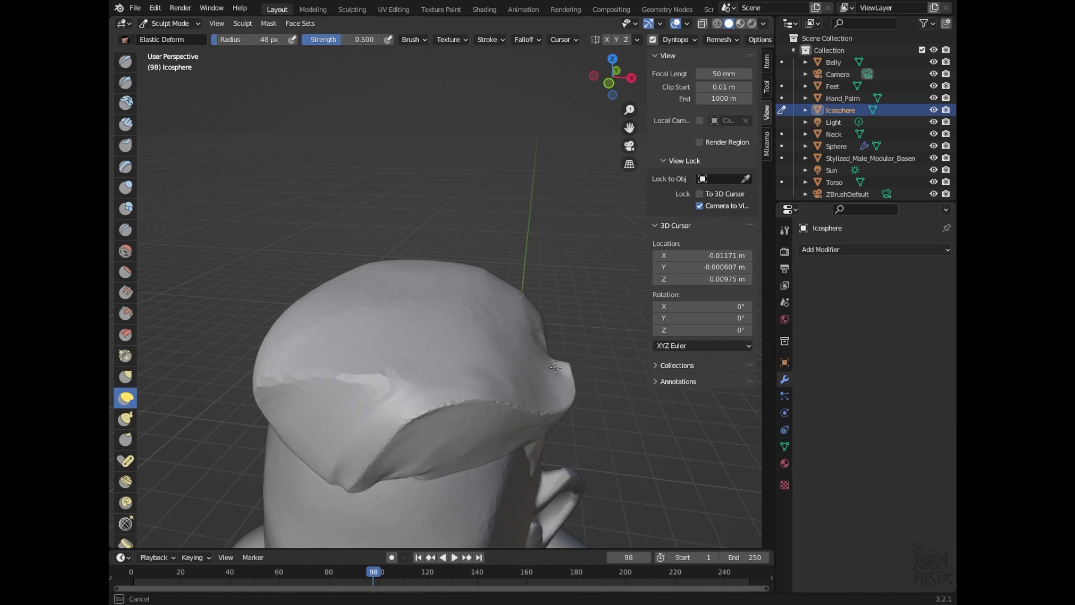
left_click_drag(613, 108, 593, 53)
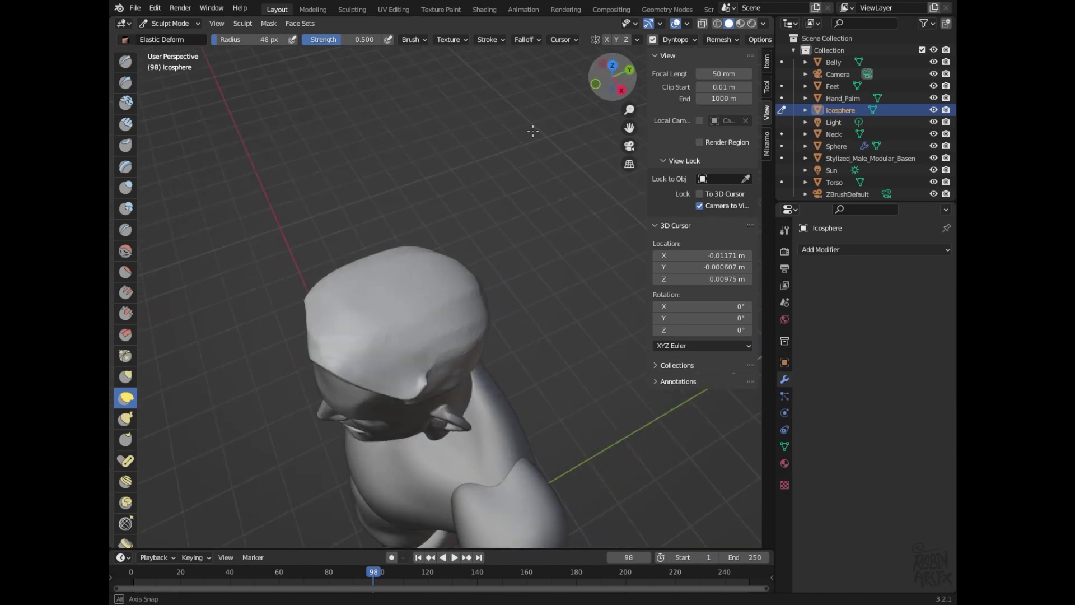
left_click_drag(593, 53, 396, 309)
left_click_drag(371, 379, 363, 407)
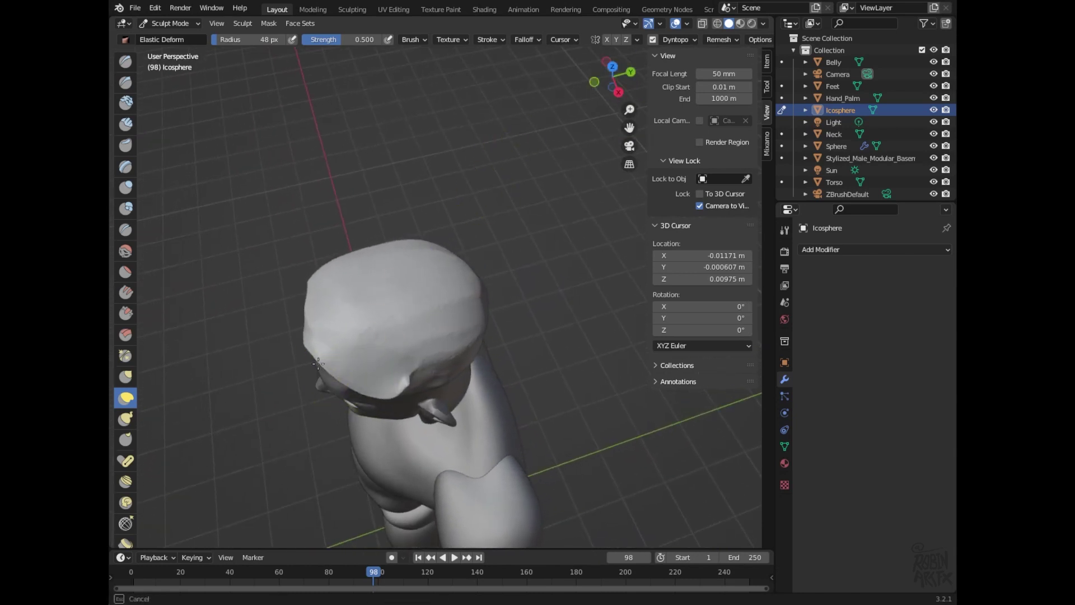
left_click_drag(363, 407, 325, 364)
mouse_move(612, 75)
left_mouse_down()
mouse_move(661, 28)
mouse_move(513, 57)
mouse_move(673, 105)
left_mouse_up()
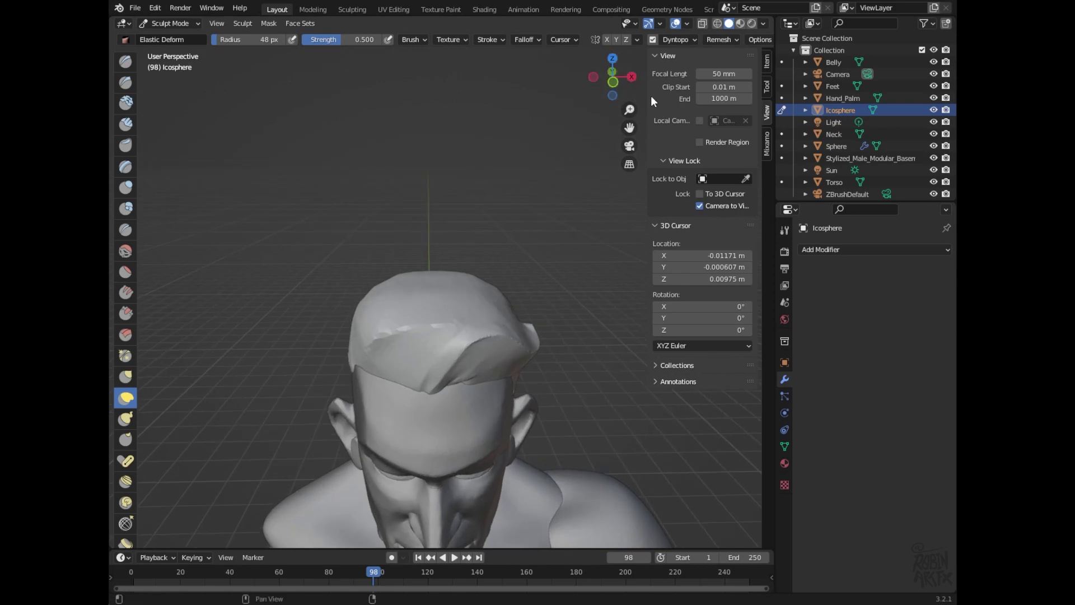
left_click(128, 314)
- Scrape the front hair and hairline flatter with a smaller Scrape/Peaks brush
mouse_move(403, 320)
left_mouse_down()
mouse_move(360, 349)
mouse_move(379, 356)
mouse_move(381, 338)
mouse_move(420, 314)
left_mouse_up()
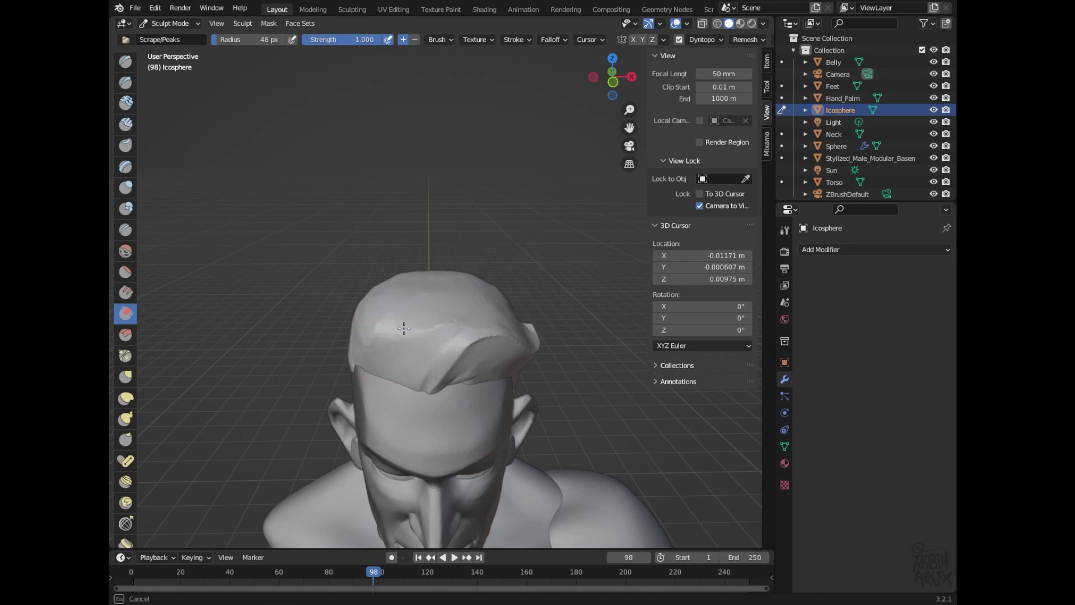
left_click_drag(608, 74, 650, 67)
key("f")
left_click(482, 311)
left_click_drag(475, 336, 502, 302)
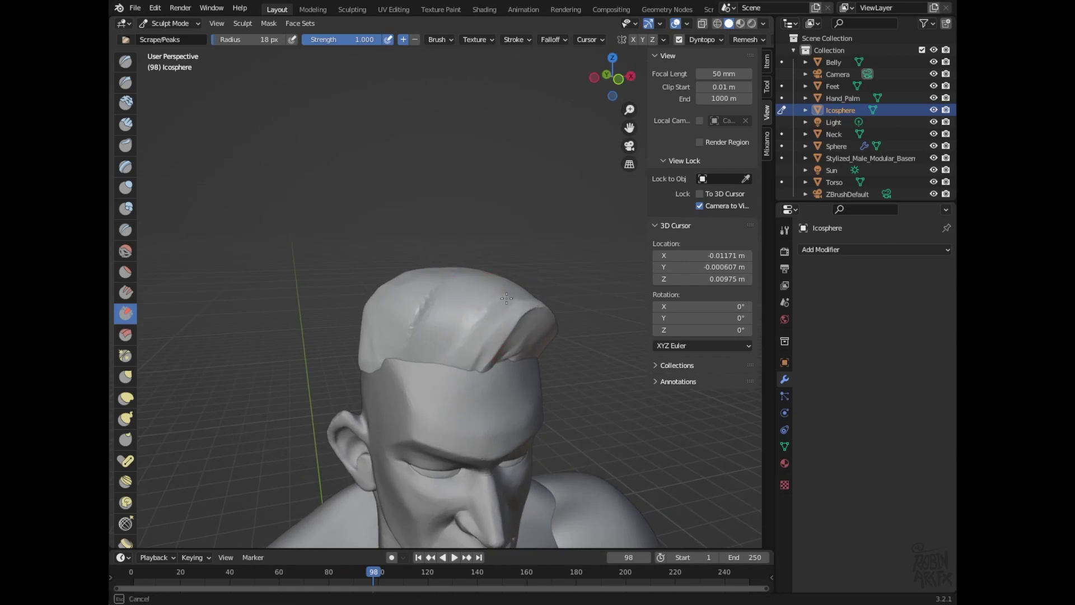
key("f")
left_click_drag(503, 304, 498, 335)
- Scrape the top of the hair flat, then switch to the Crease brush at 12 px
mouse_move(613, 75)
left_mouse_down()
mouse_move(617, 61)
mouse_move(617, 78)
left_mouse_up()
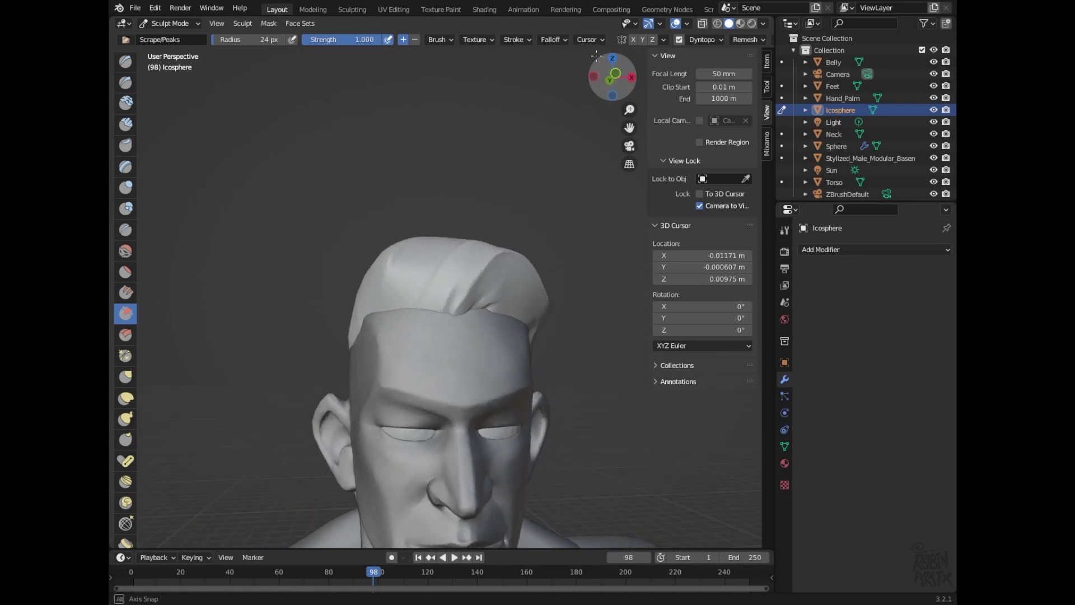
left_click_drag(461, 368, 477, 336)
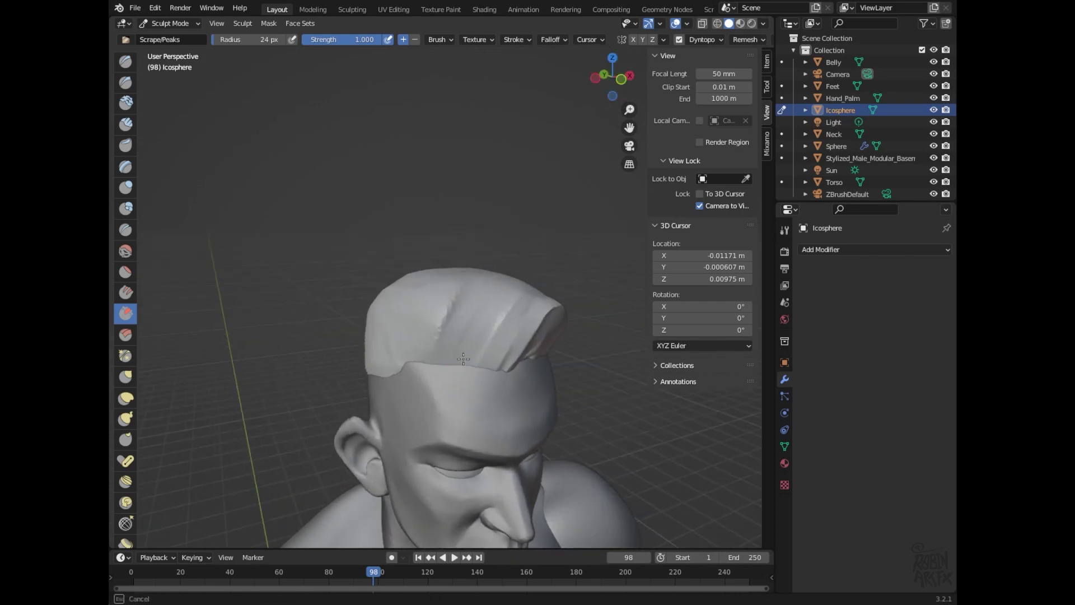
mouse_move(454, 377)
left_mouse_down()
mouse_move(444, 353)
mouse_move(454, 328)
left_mouse_up()
left_click_drag(477, 279, 427, 330)
left_click_drag(432, 352, 464, 278)
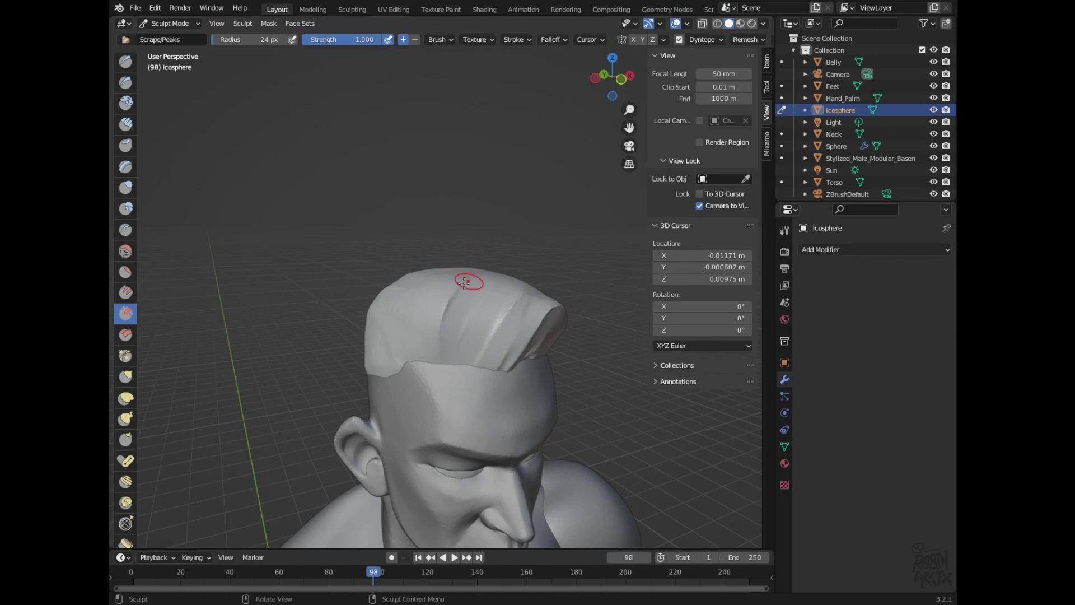
left_click(126, 229)
mouse_move(471, 368)
left_mouse_down()
mouse_move(496, 317)
mouse_move(452, 352)
left_mouse_up()
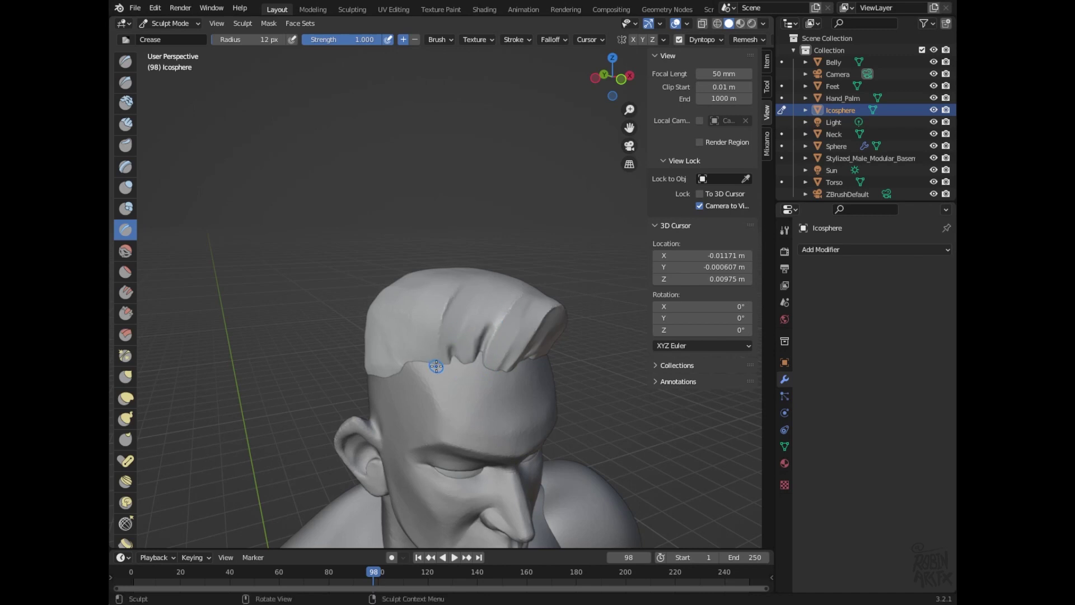
- Carve crease grooves along the hairline and the arcing hair strands
left_click_drag(422, 360, 413, 317)
left_click_drag(612, 76, 583, 78)
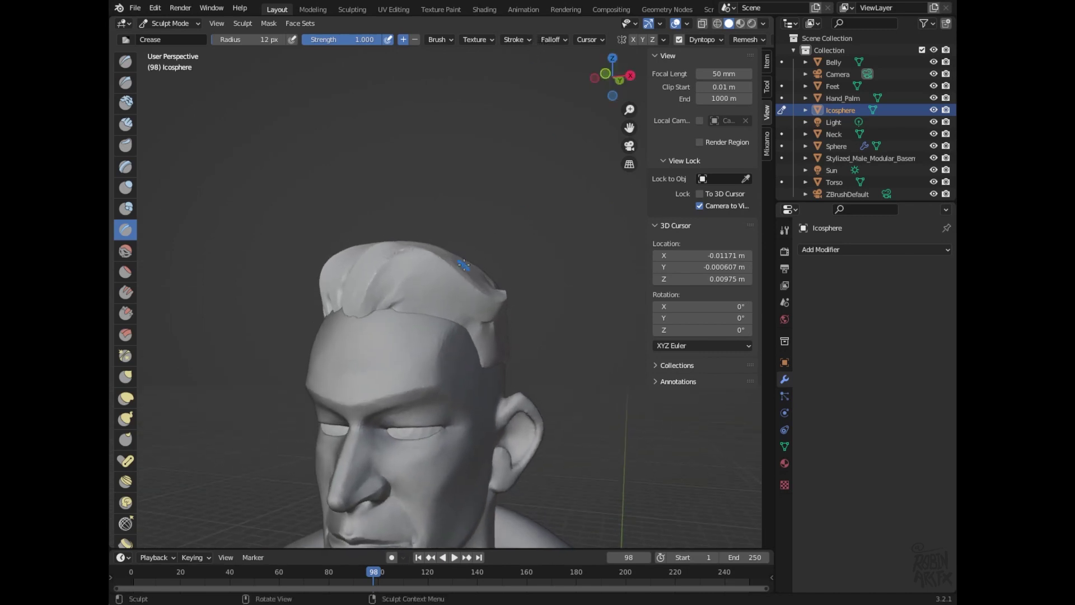
left_click_drag(407, 315, 458, 313)
left_click_drag(372, 312, 427, 273)
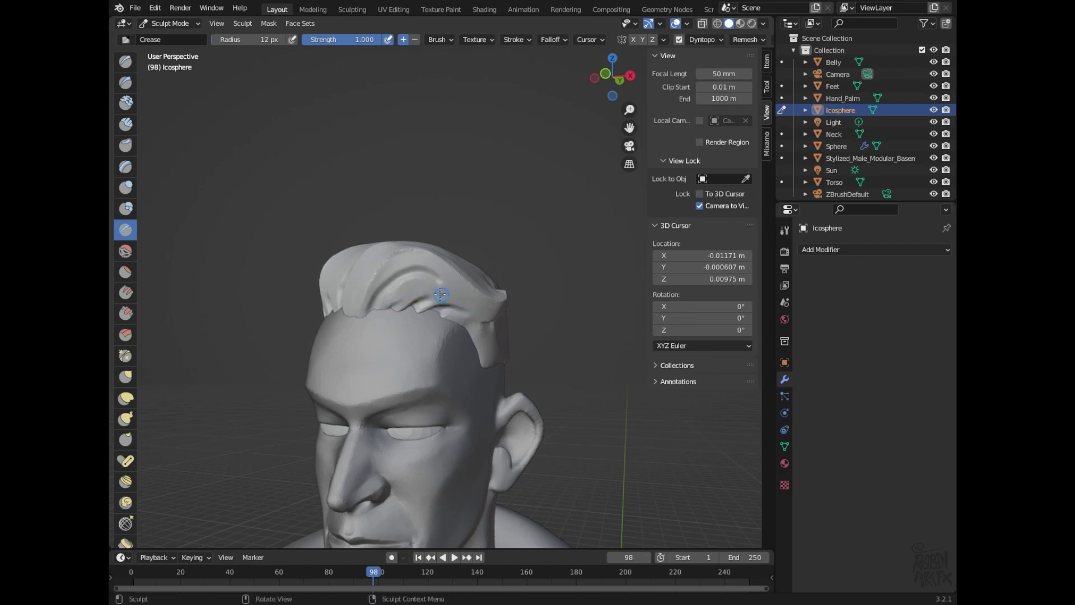
mouse_move(370, 312)
left_mouse_down()
mouse_move(428, 275)
mouse_move(440, 283)
left_mouse_up()
- Smooth the hair surface from the hairline to the top with the Smooth brush at 0.385 strength
left_click(126, 251)
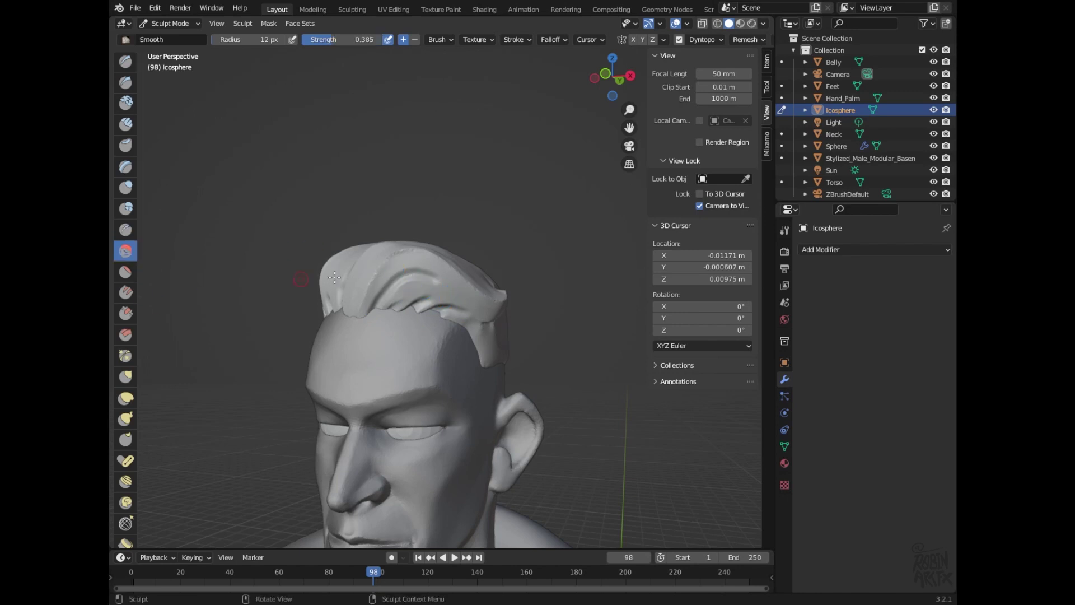
left_click_drag(414, 268, 396, 276)
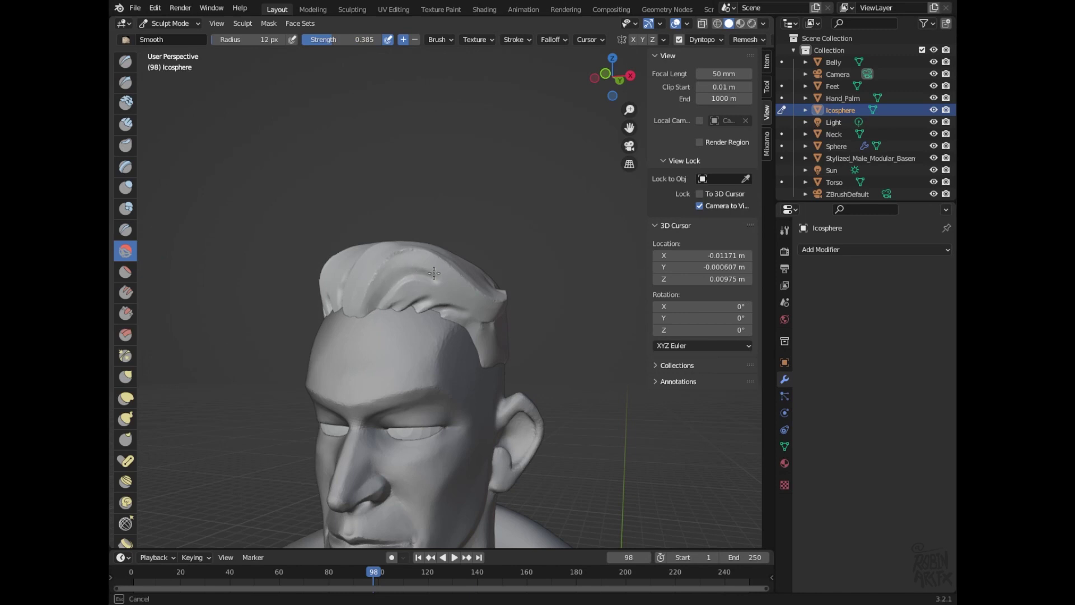
left_click_drag(418, 271, 395, 261)
mouse_move(363, 316)
left_mouse_down()
mouse_move(403, 260)
mouse_move(439, 263)
mouse_move(423, 301)
mouse_move(386, 300)
mouse_move(411, 286)
left_mouse_up()
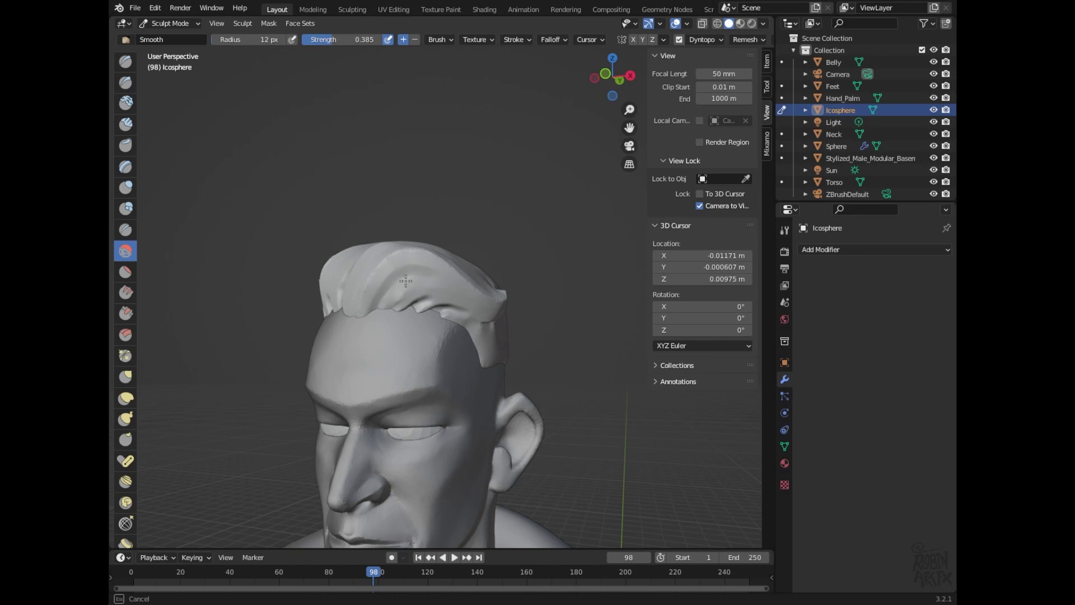
left_click_drag(407, 290, 380, 368)
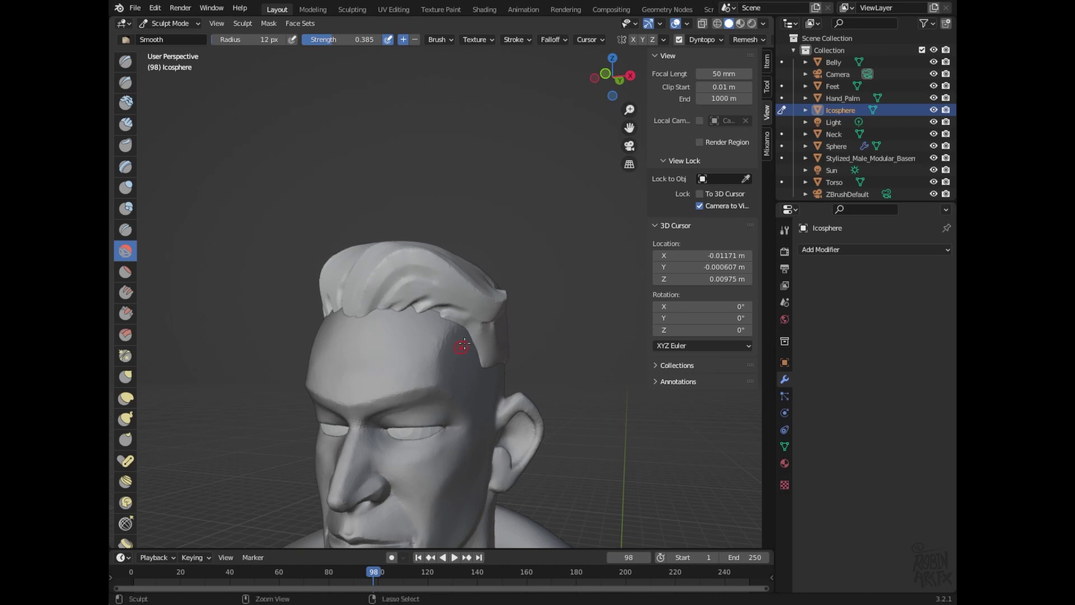
- Zoom in and soften the hair's lower edge, notch and crease with a 24 px Smooth brush
left_click_drag(629, 109, 634, 56)
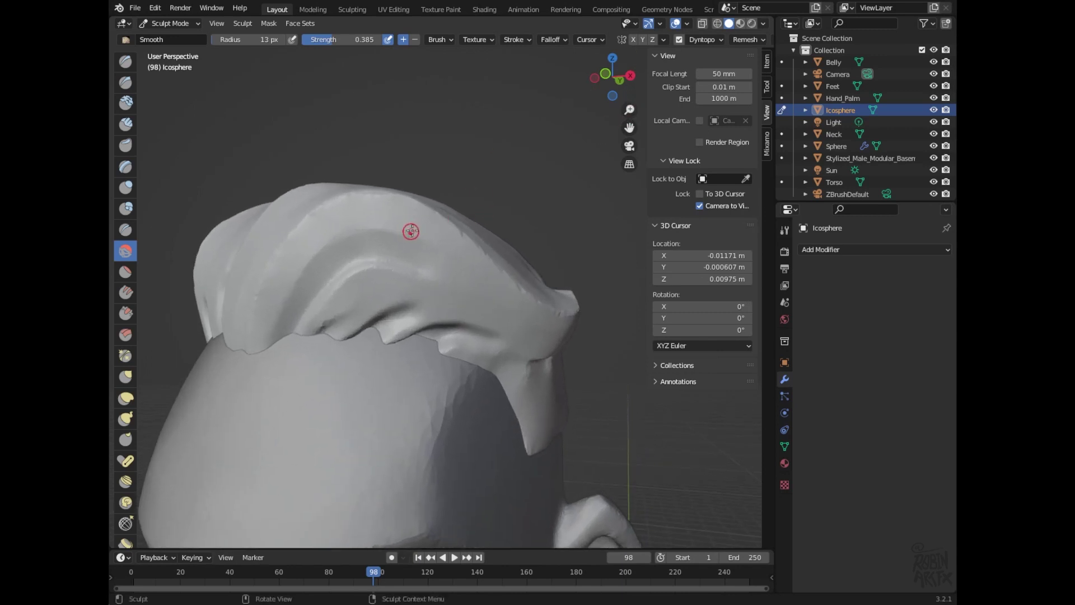
key("f")
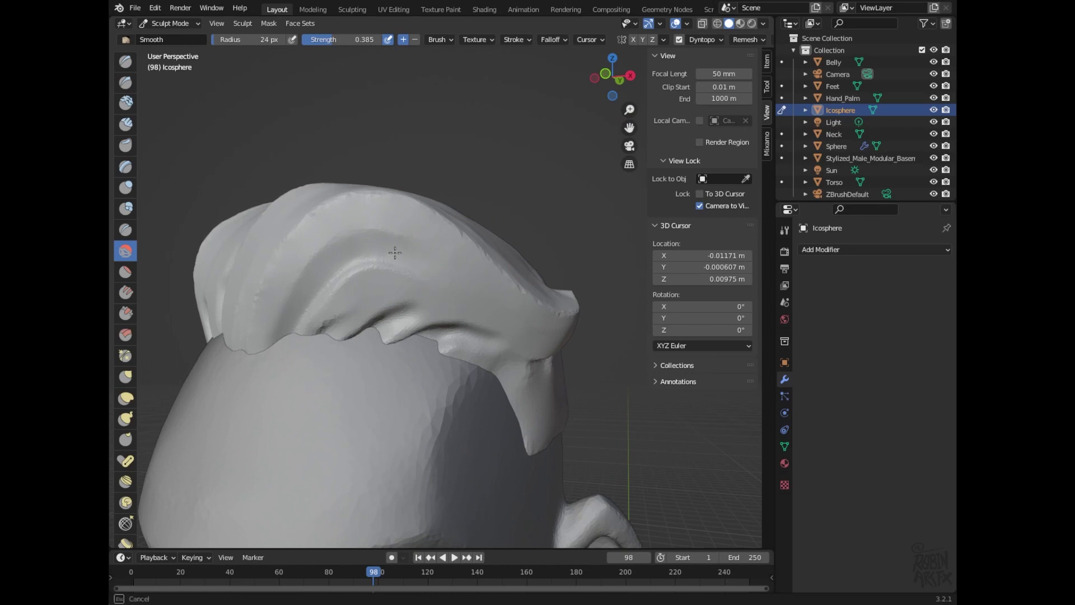
left_click_drag(446, 344, 475, 343)
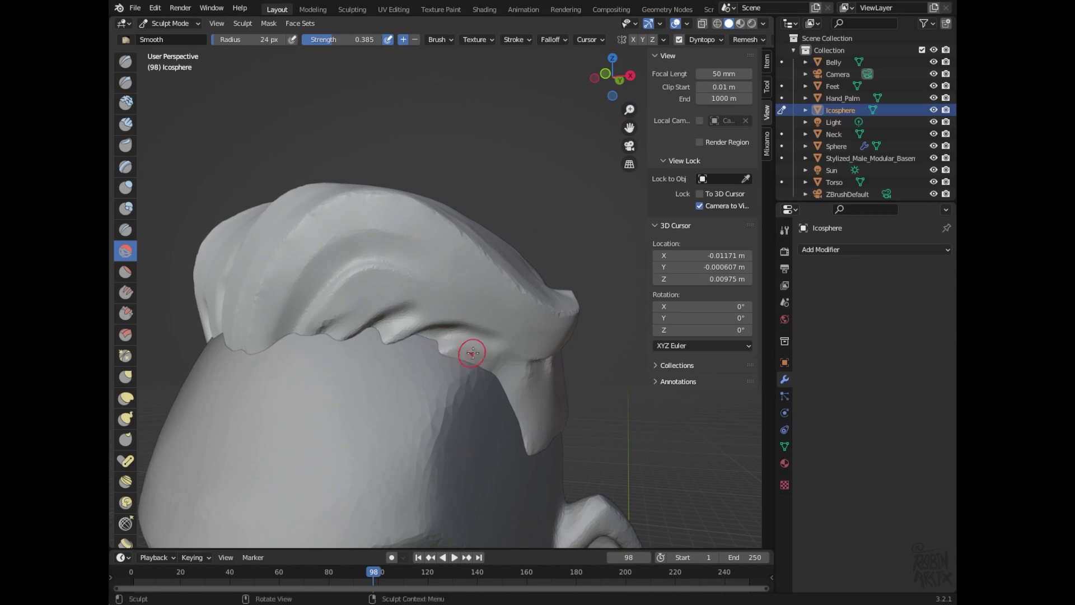
left_click_drag(429, 345, 392, 336)
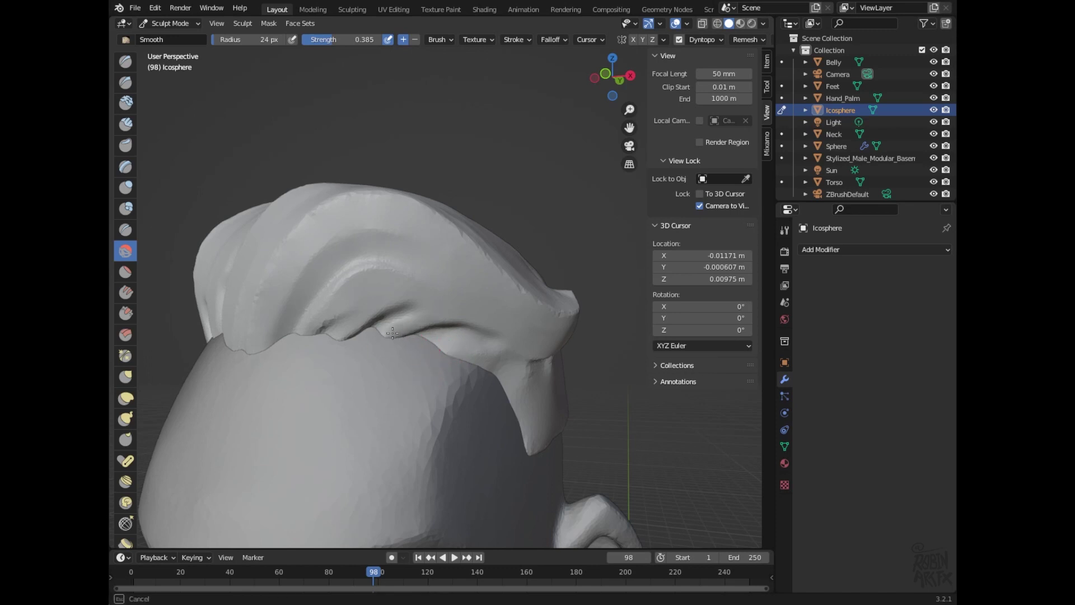
left_click_drag(423, 322, 347, 326)
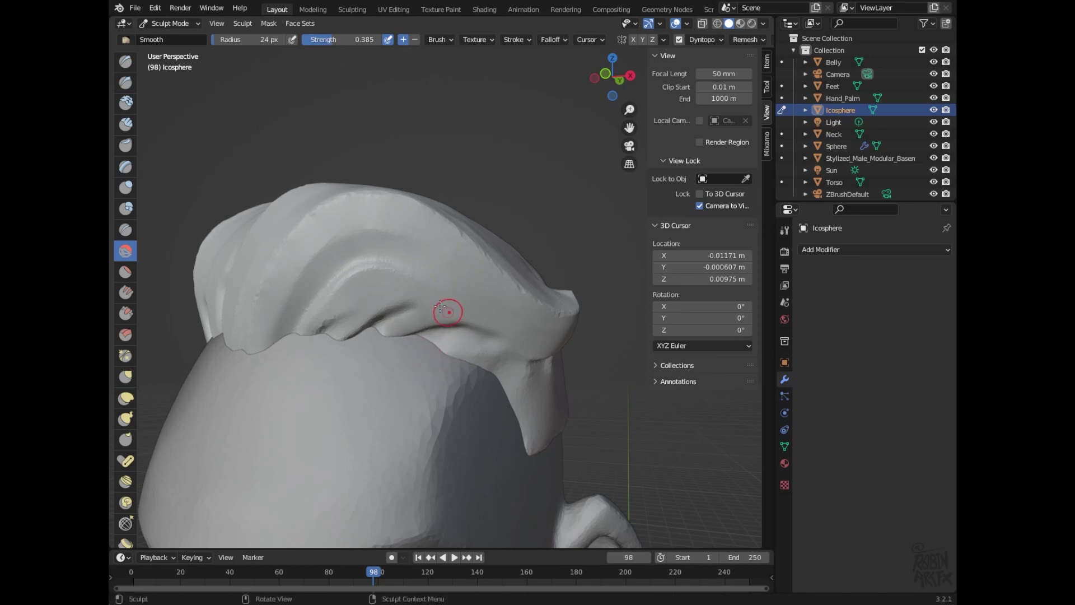
left_click_drag(403, 295, 325, 314)
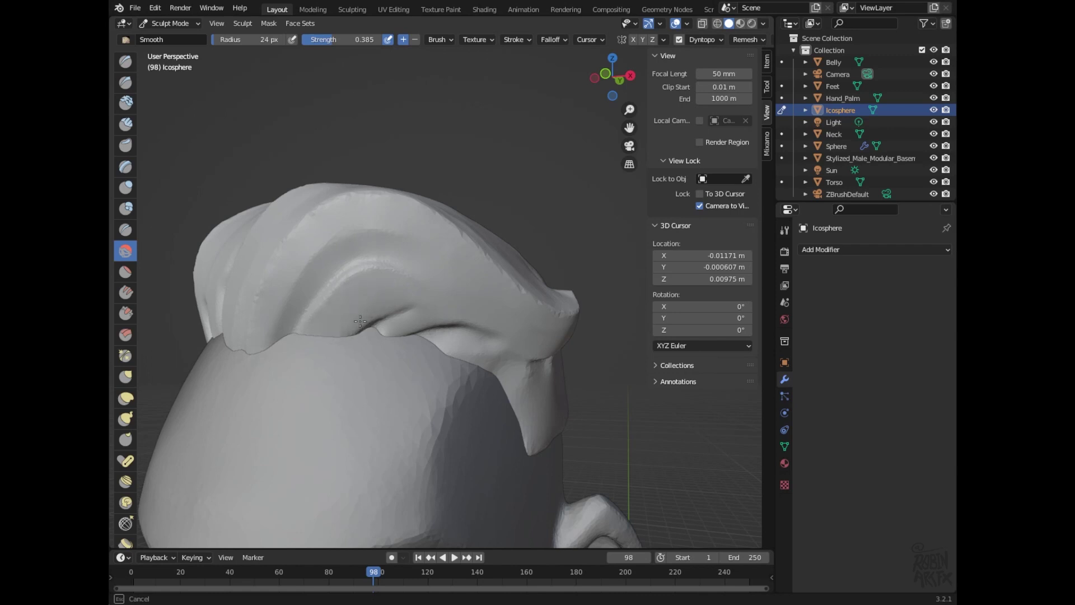
mouse_move(387, 337)
left_mouse_down()
mouse_move(420, 320)
mouse_move(422, 336)
mouse_move(408, 342)
left_mouse_up()
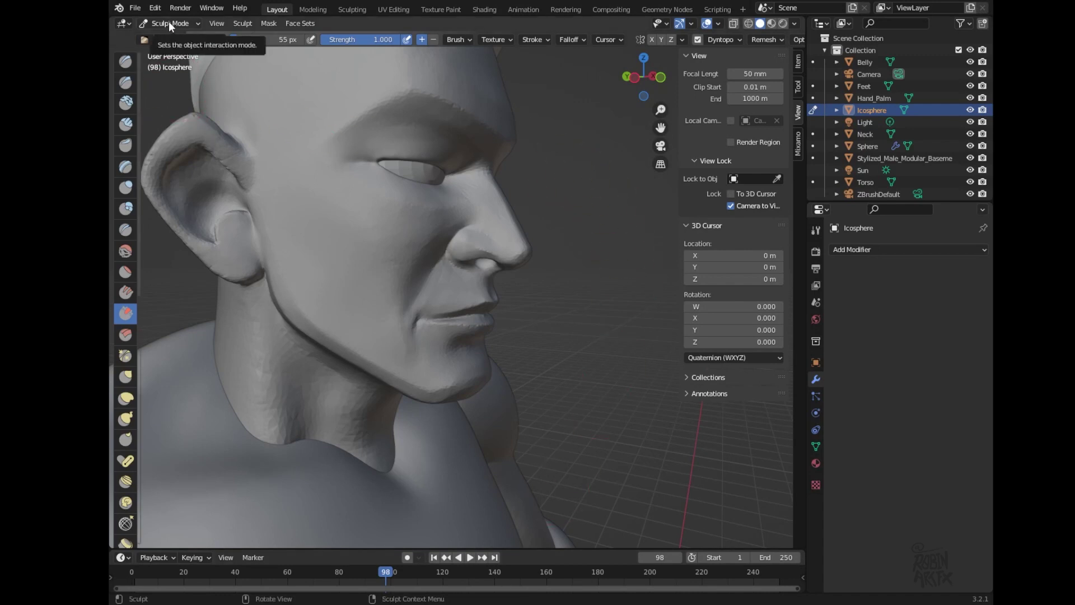
- Return to Object Mode and add a new Ico Sphere, bringing it up to the head
left_click(180, 26)
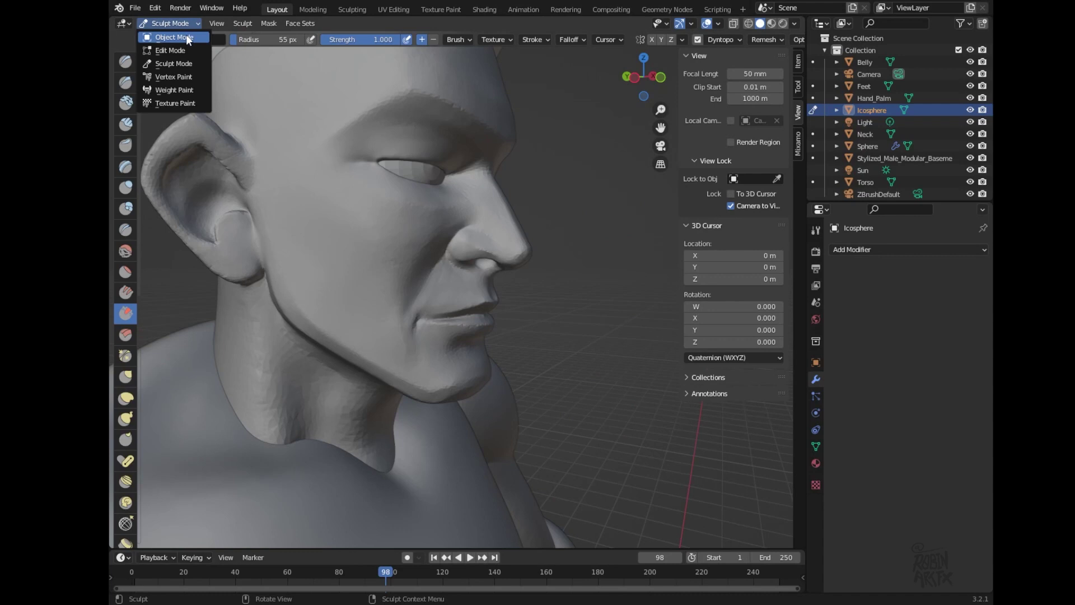
left_click(186, 35)
left_click(299, 193)
left_click(268, 24)
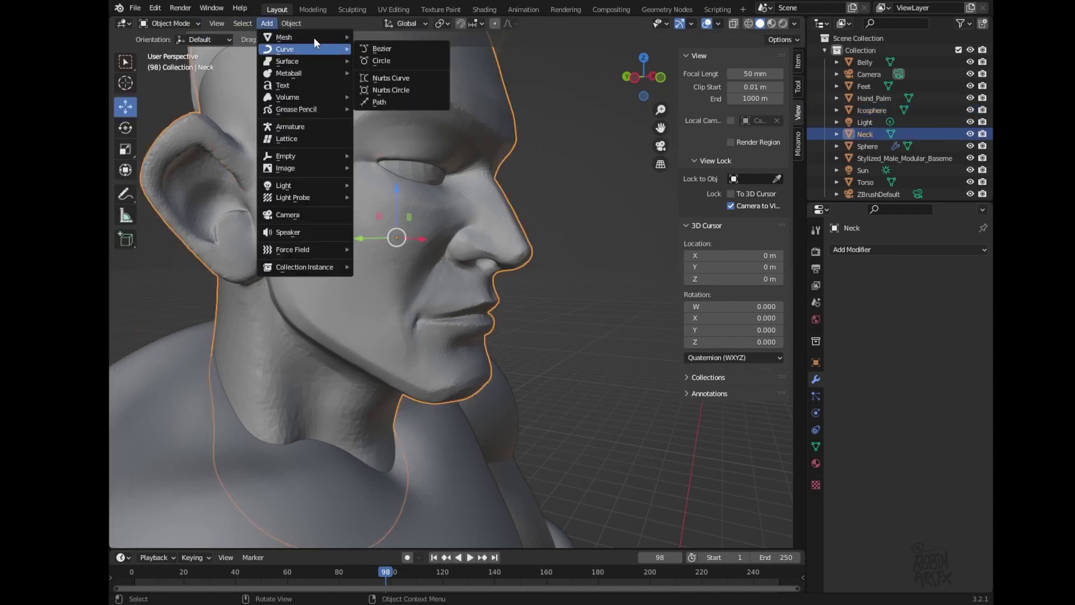
mouse_move(286, 37)
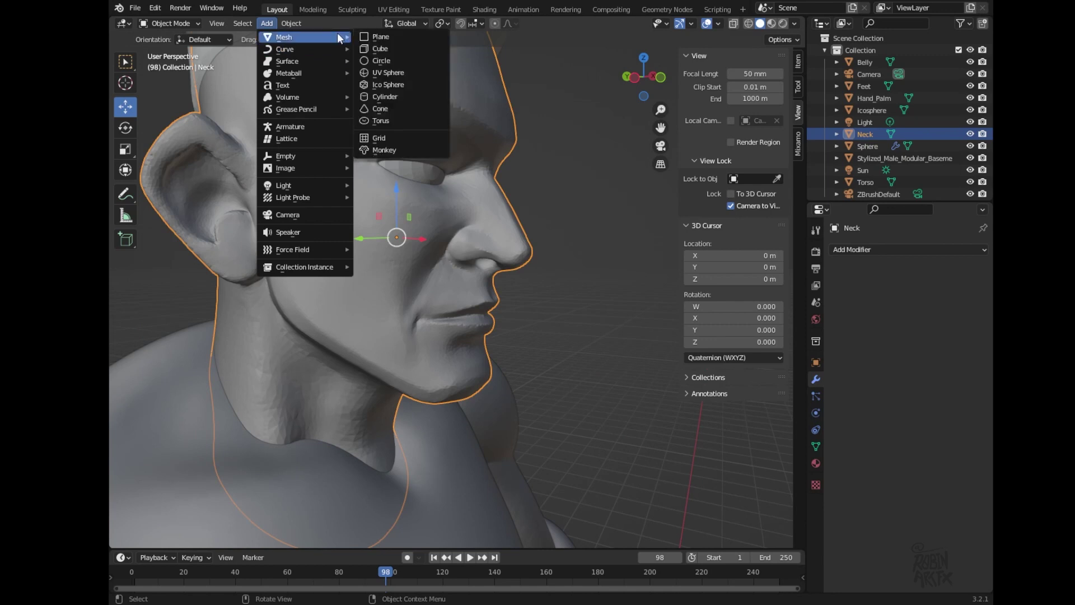
left_click(395, 84)
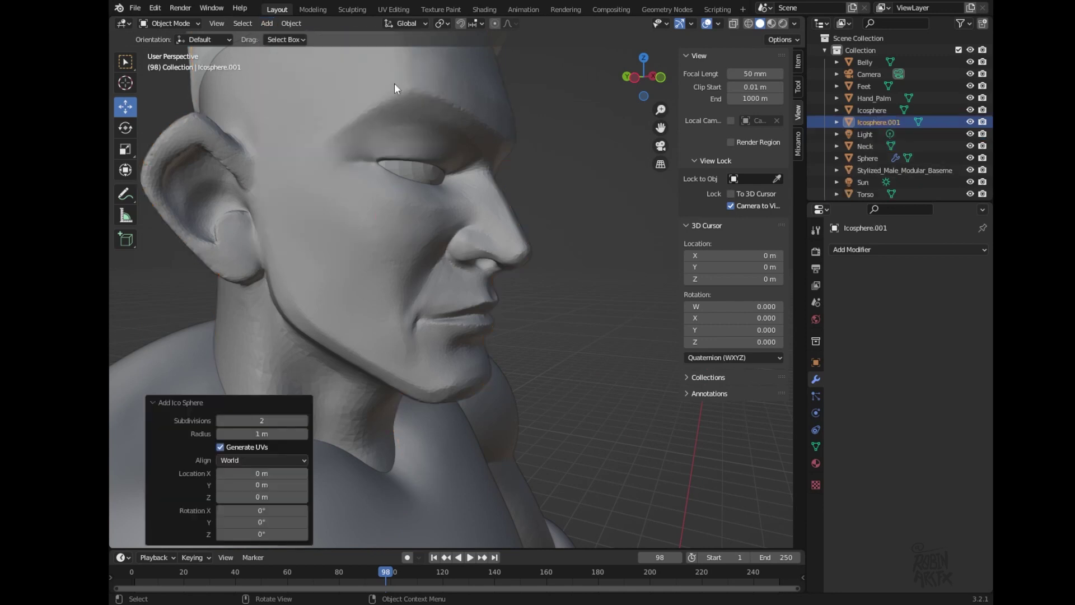
scroll(504, 290, "down", 4)
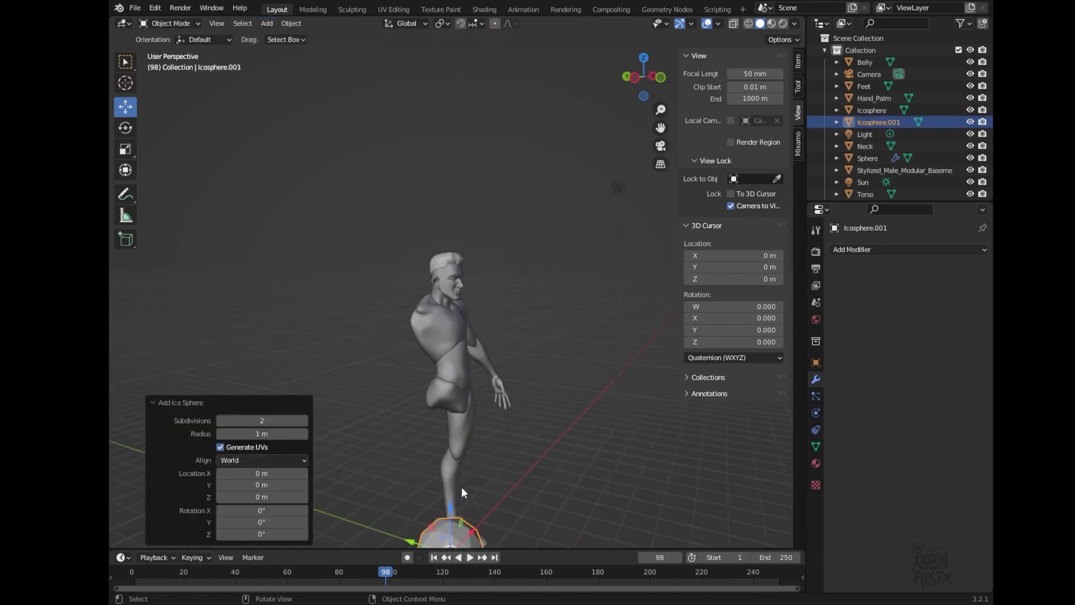
left_click_drag(452, 507, 448, 235)
key("KP_Decimal")
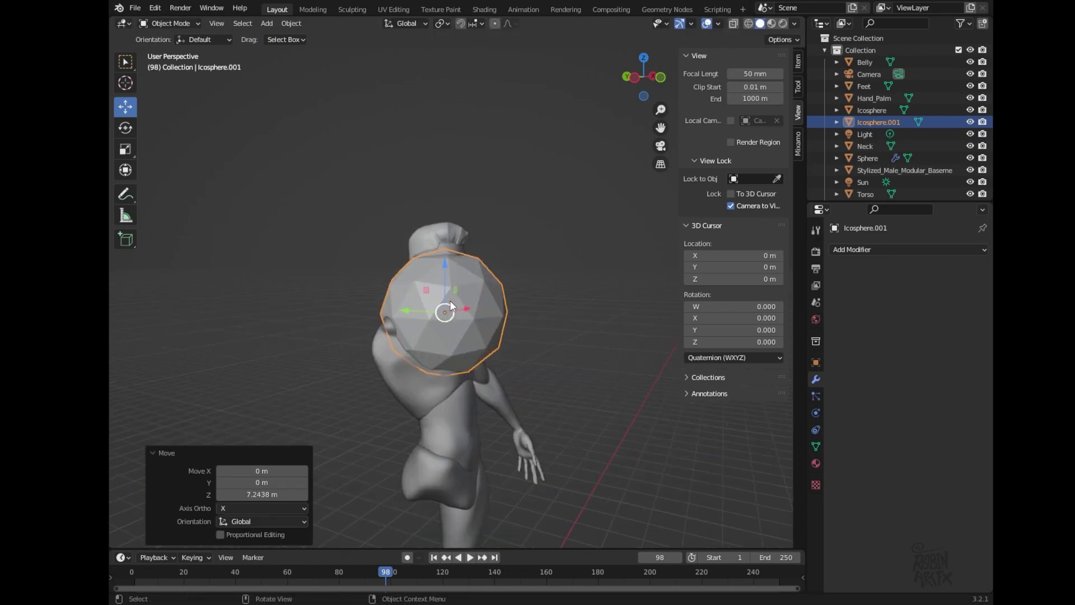
- Scale the icosphere to 0.213 and move it 0.11173 m along Y onto the chin
left_click(124, 150)
left_click_drag(473, 324, 439, 335)
mouse_move(439, 335)
middle_mouse_down()
mouse_move(533, 368)
mouse_move(503, 369)
middle_mouse_up()
left_click(126, 106)
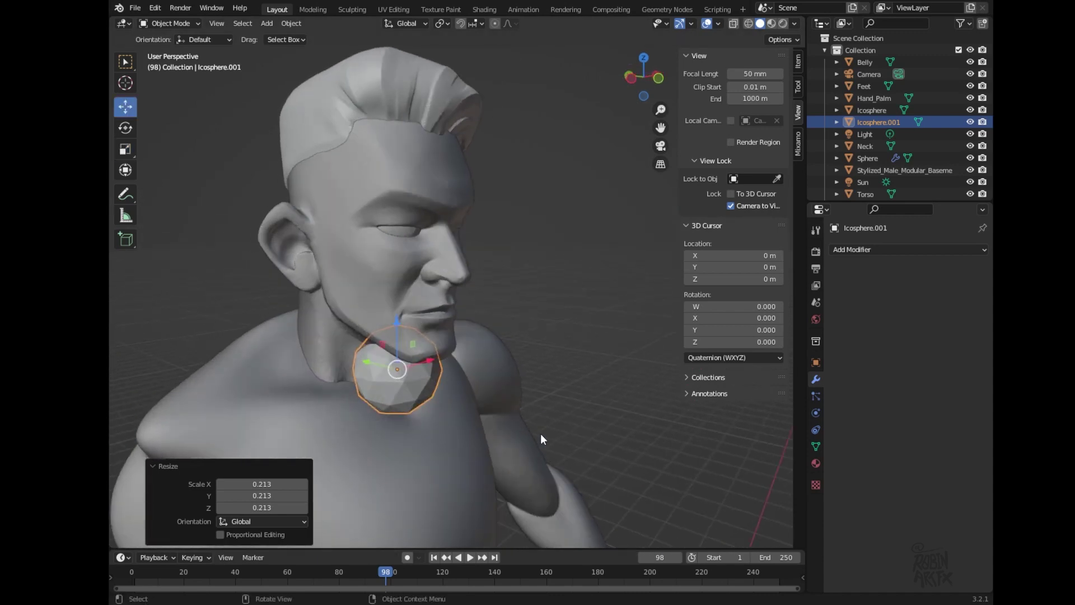
left_click_drag(397, 319, 396, 289)
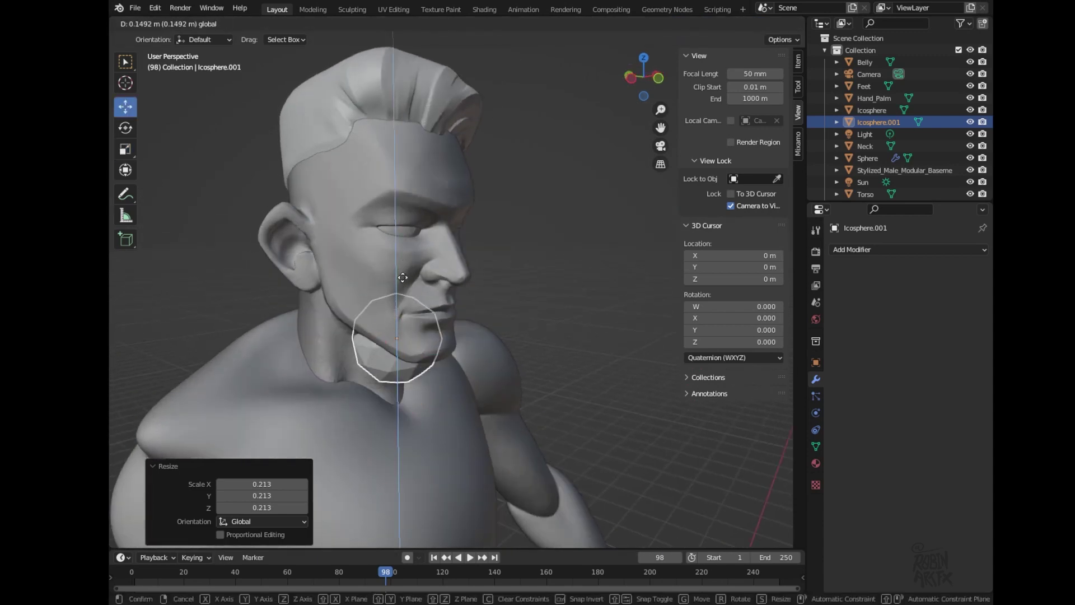
left_click_drag(371, 333, 392, 338)
middle_click_drag(432, 355, 290, 355)
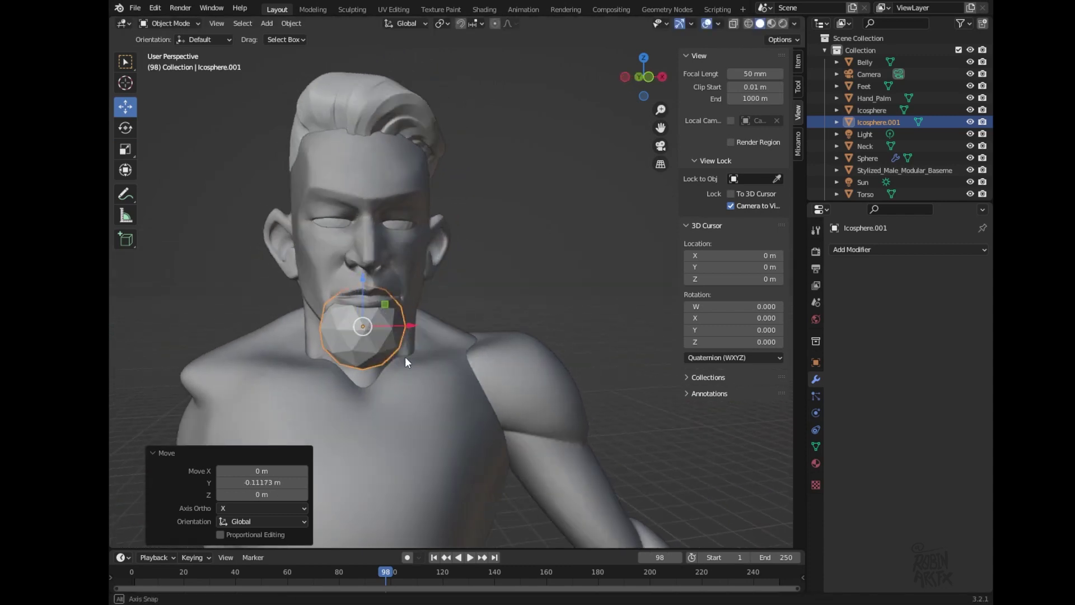
scroll(342, 374, "up", 3)
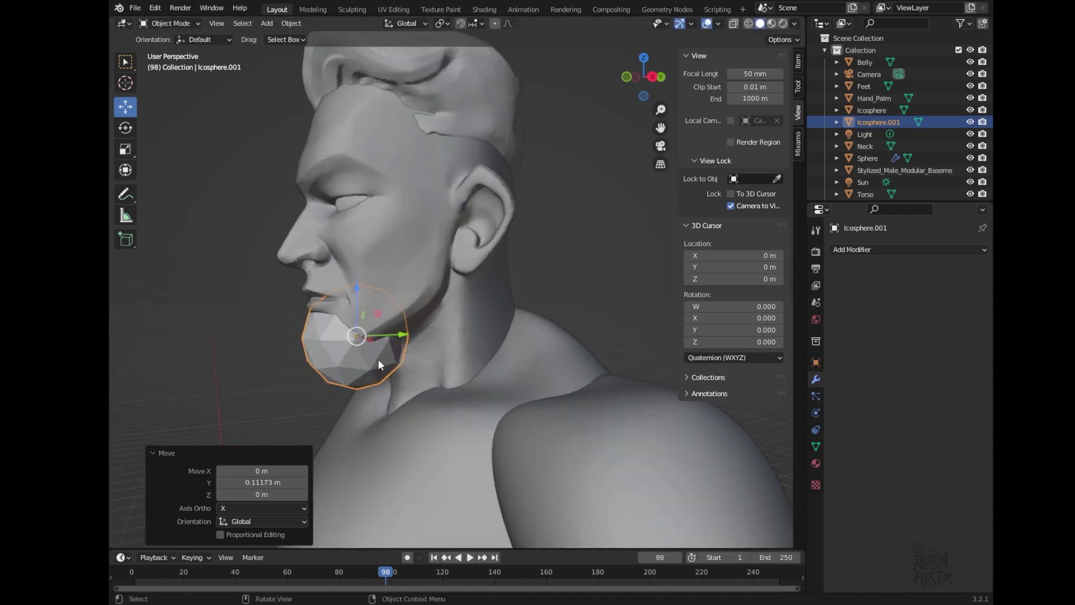
- Sculpt the chin icosphere with a 55 px Elastic Deform brush into a faceted goatee, checking side and front
left_click(169, 24)
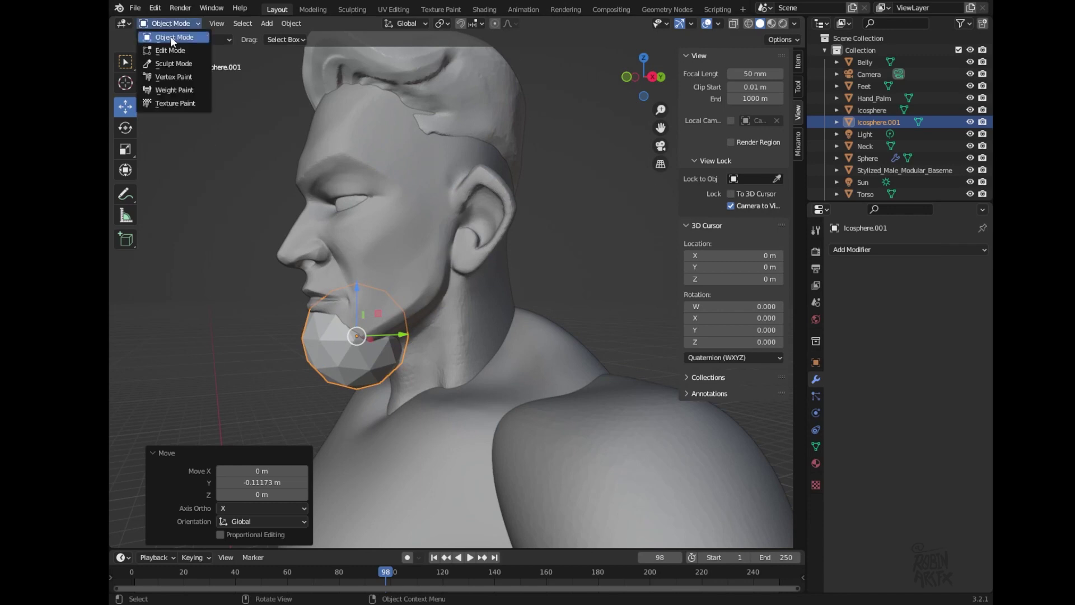
left_click(176, 66)
middle_click_drag(392, 482, 526, 482)
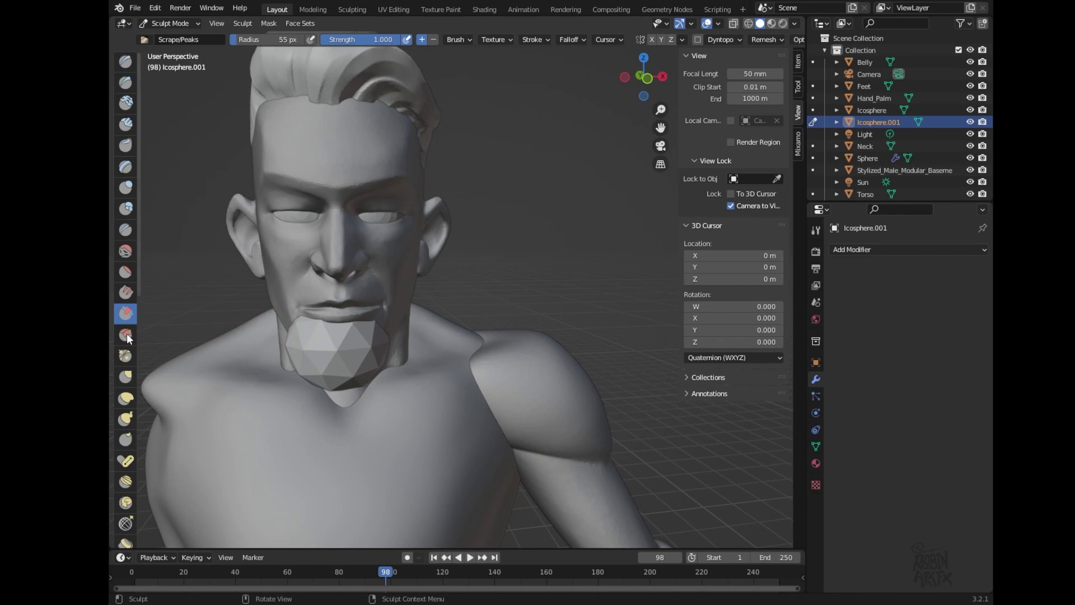
left_click(128, 398)
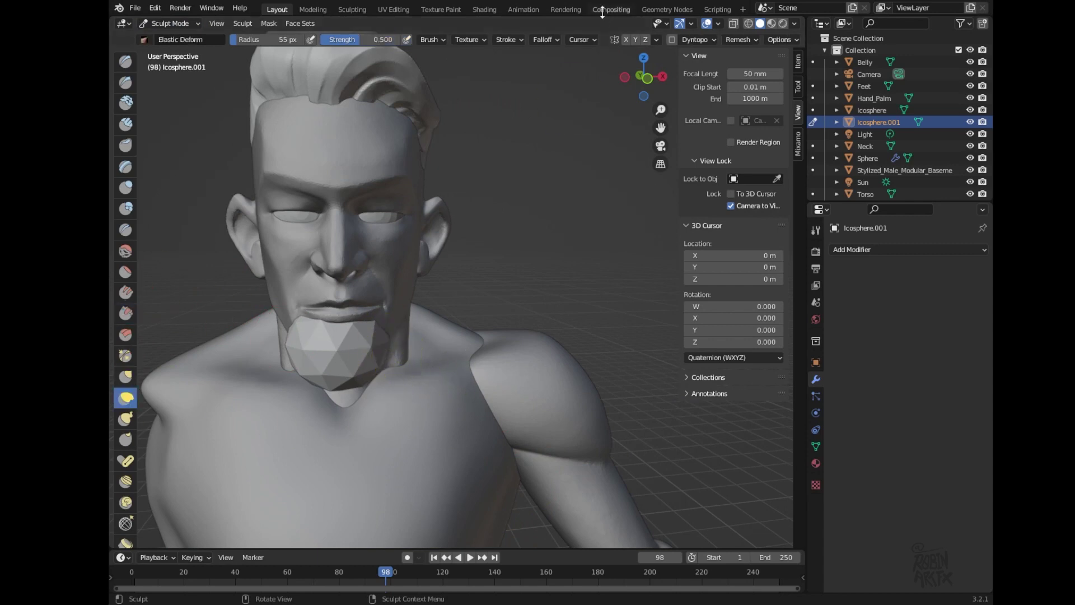
left_click_drag(376, 334, 359, 335)
mouse_move(364, 335)
middle_mouse_down()
mouse_move(478, 377)
mouse_move(523, 378)
middle_mouse_up()
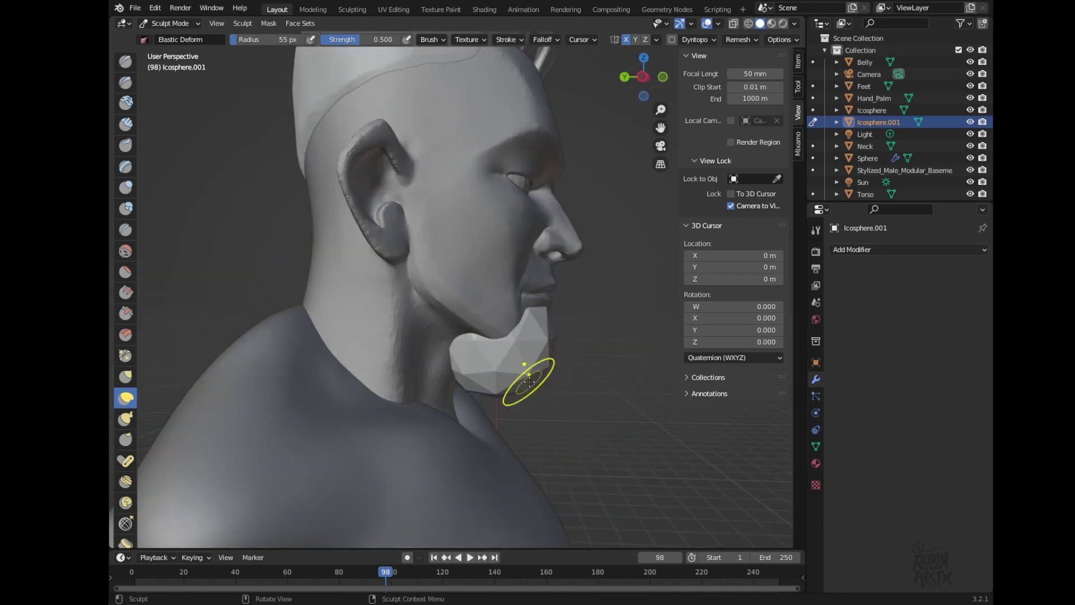
mouse_move(493, 395)
left_mouse_down()
mouse_move(504, 334)
mouse_move(488, 336)
mouse_move(460, 252)
left_mouse_up()
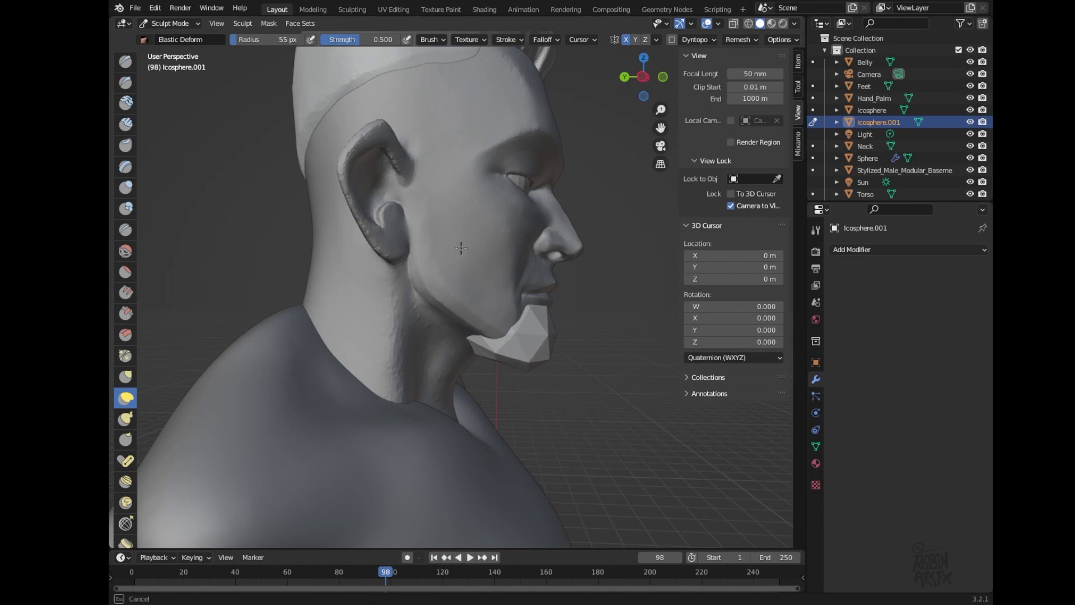
middle_click_drag(554, 348, 359, 371)
mouse_move(412, 330)
left_mouse_down()
mouse_move(408, 312)
mouse_move(386, 355)
left_mouse_up()
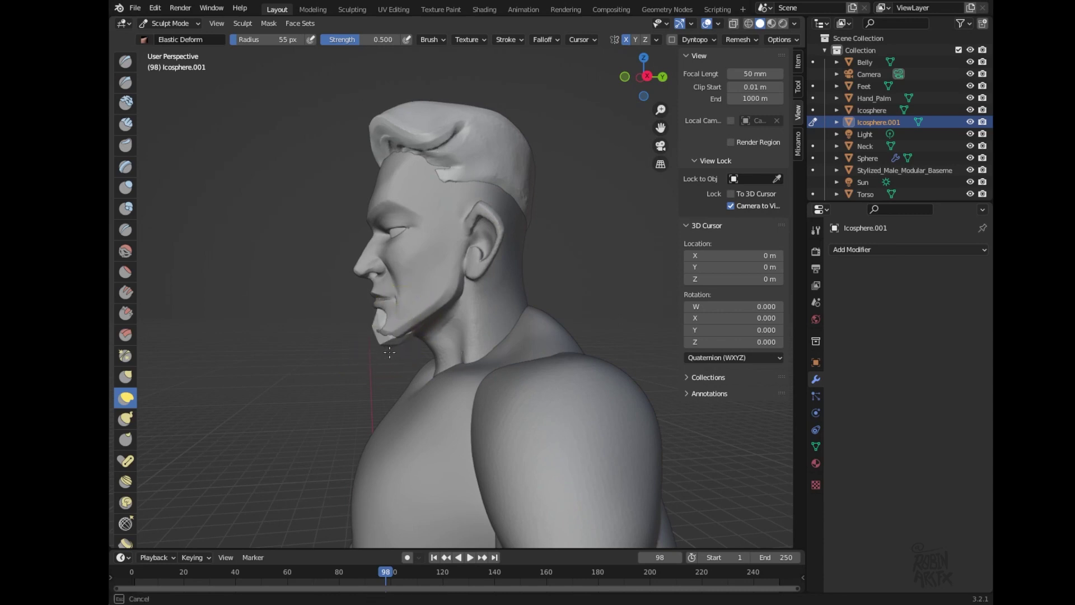
middle_click_drag(384, 408, 520, 415)
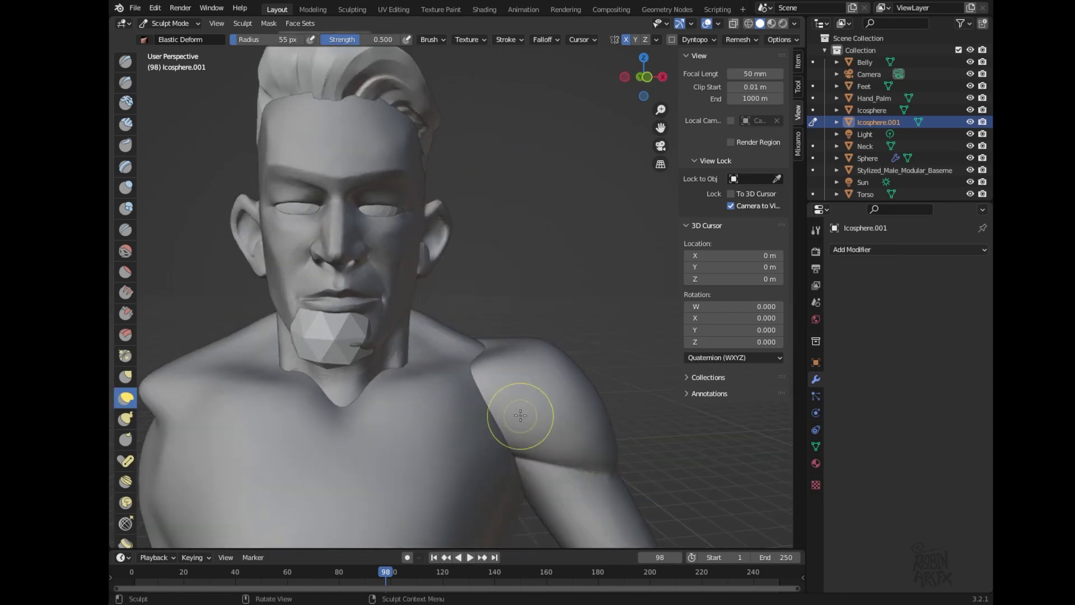
left_click_drag(361, 336, 394, 340)
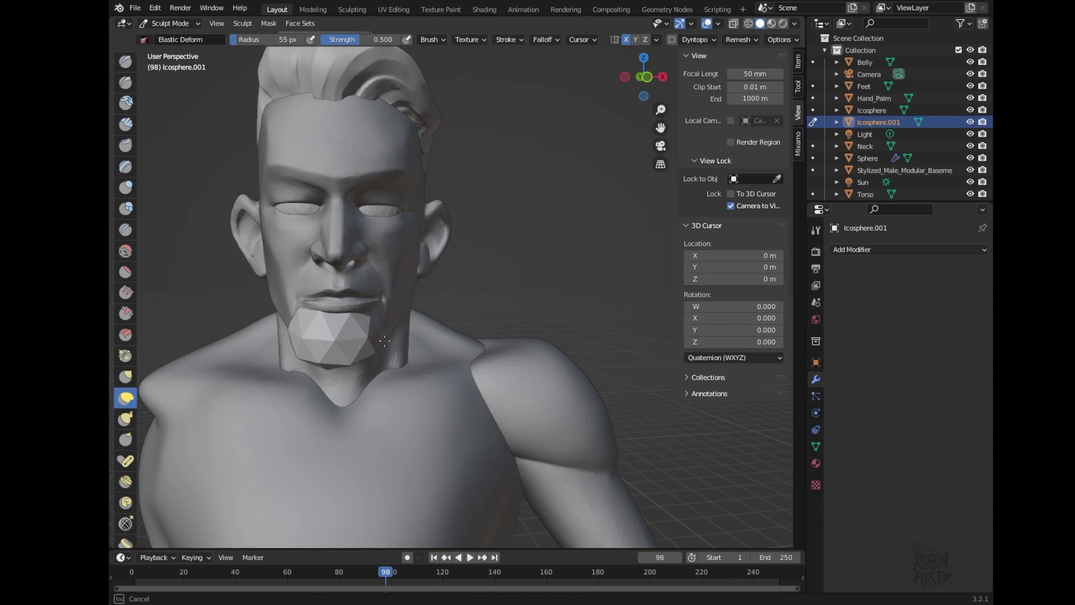
- Nudge the chin piece slightly along X in Object Mode and try a Subdivision modifier, then undo it
left_click(173, 23)
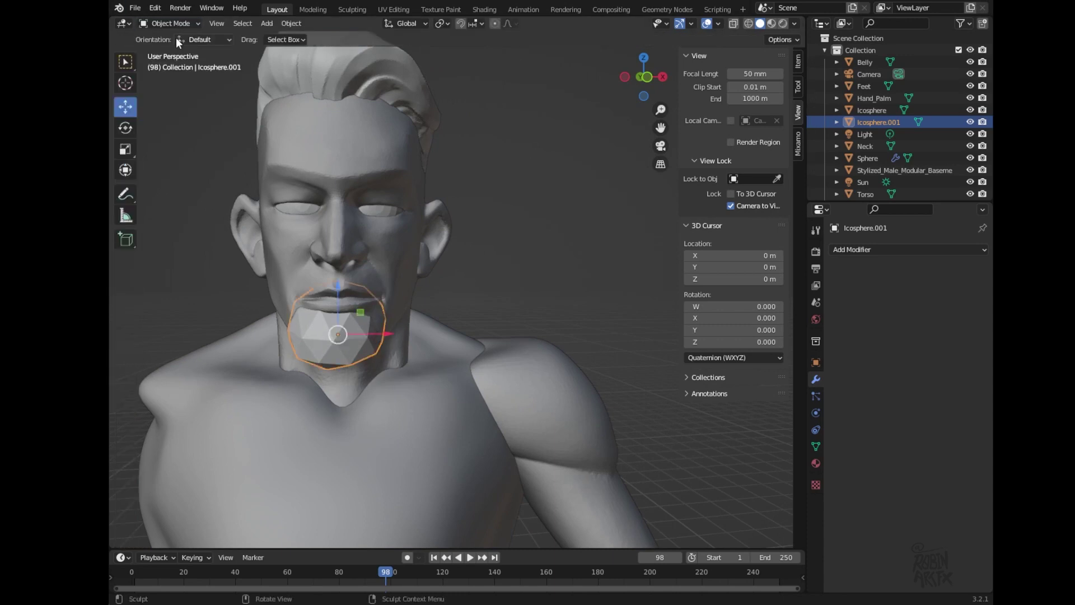
left_click_drag(391, 334, 396, 335)
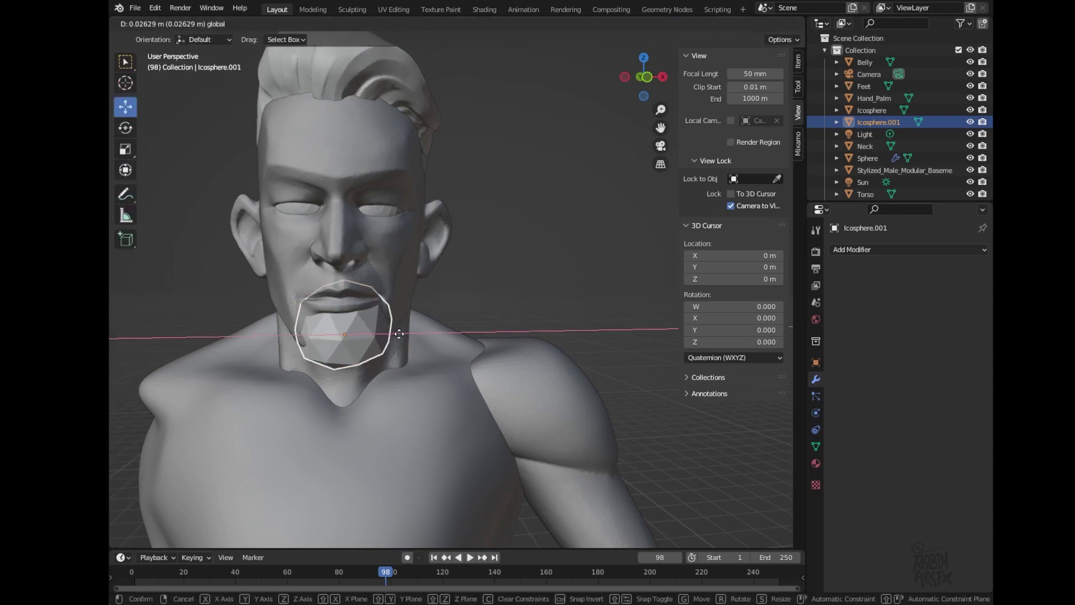
left_click(901, 250)
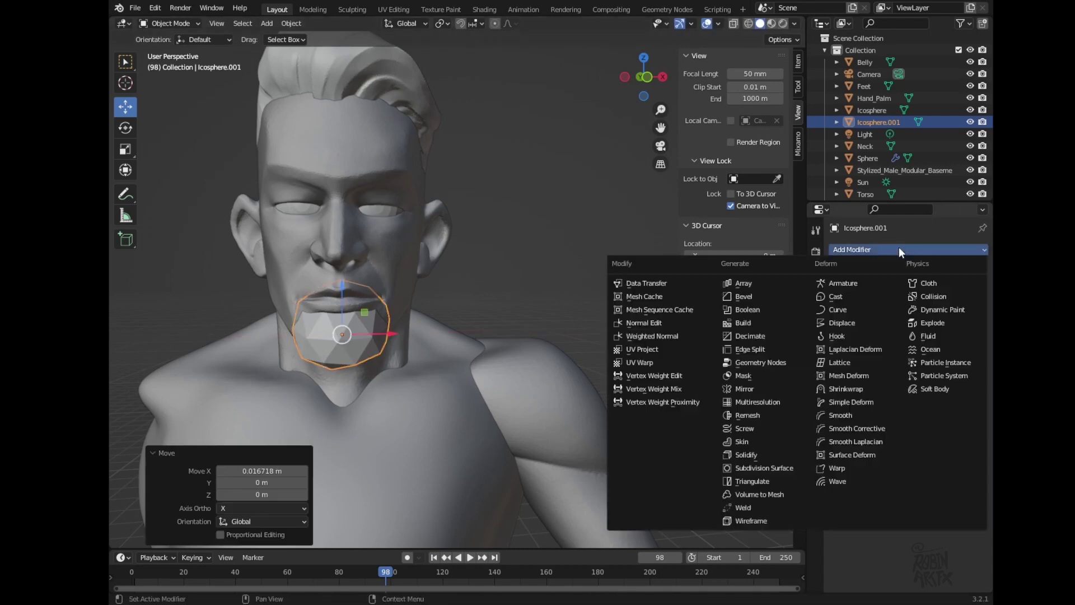
left_click(782, 462)
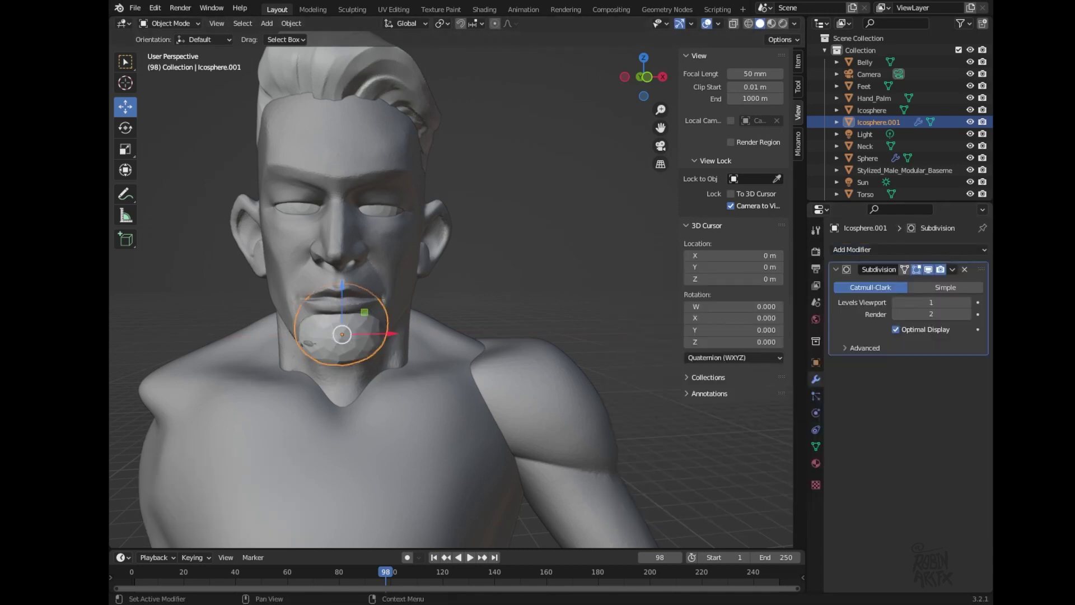
left_click(973, 302)
left_click(571, 411)
left_click(338, 321)
key("ctrl+z")
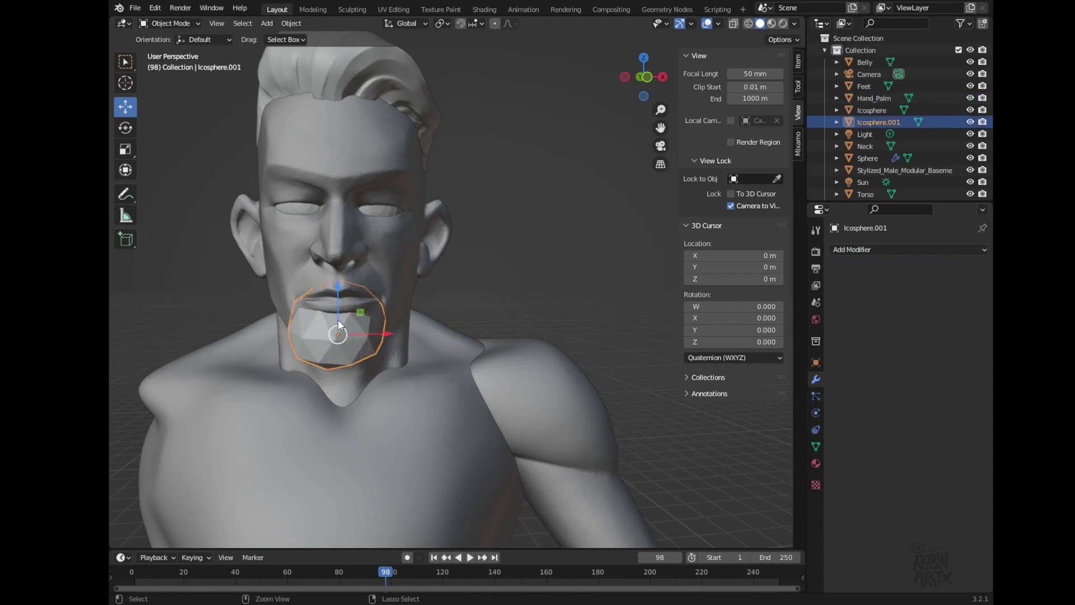
- Add a Subdivision Surface modifier at level 2 to the chin piece and apply it
left_click(862, 247)
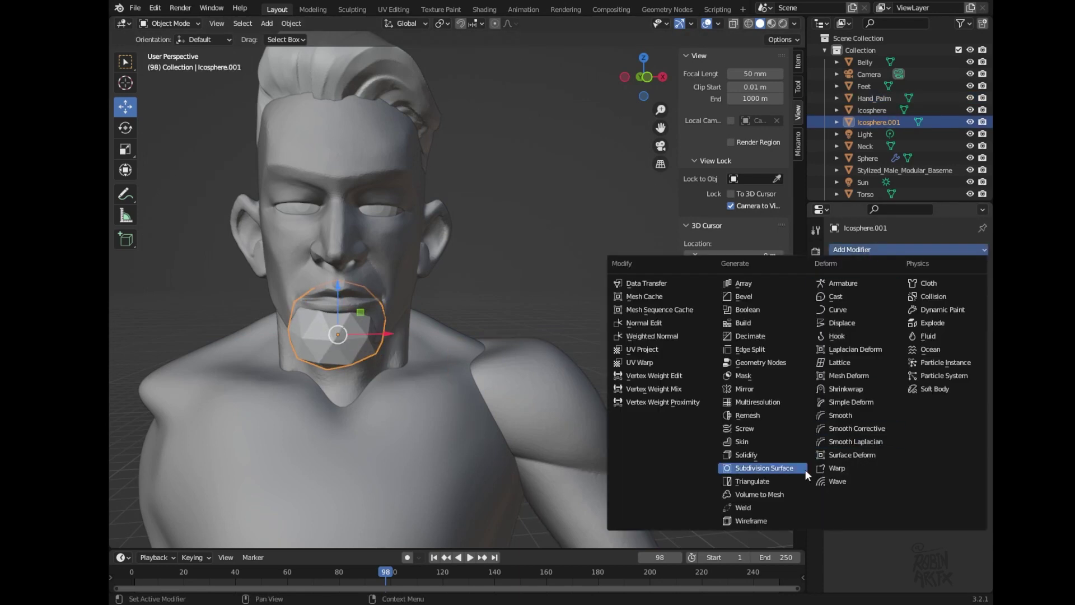
left_click(802, 469)
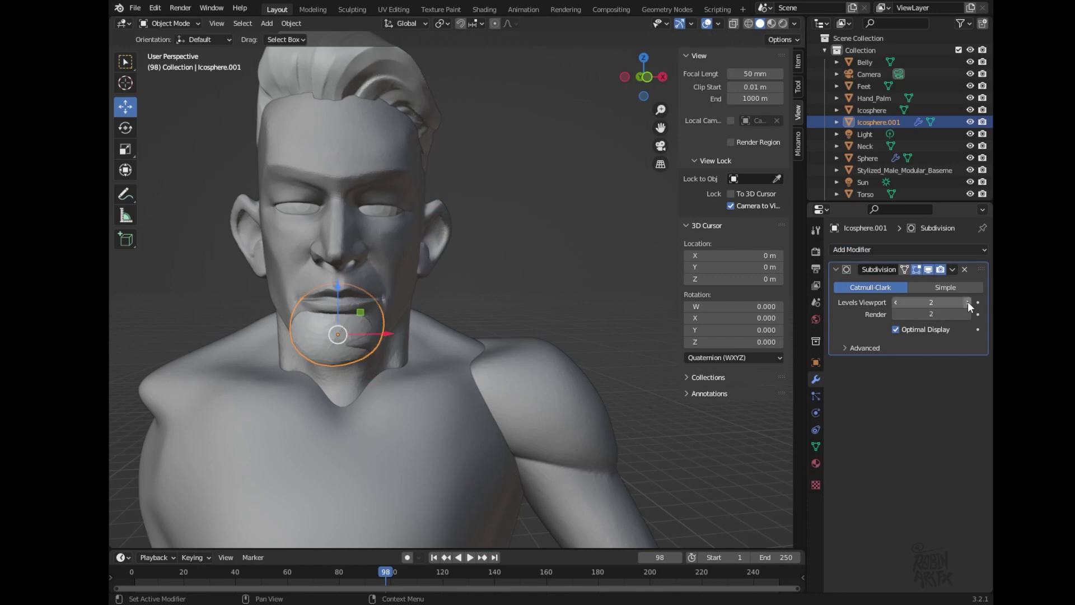
left_click(954, 270)
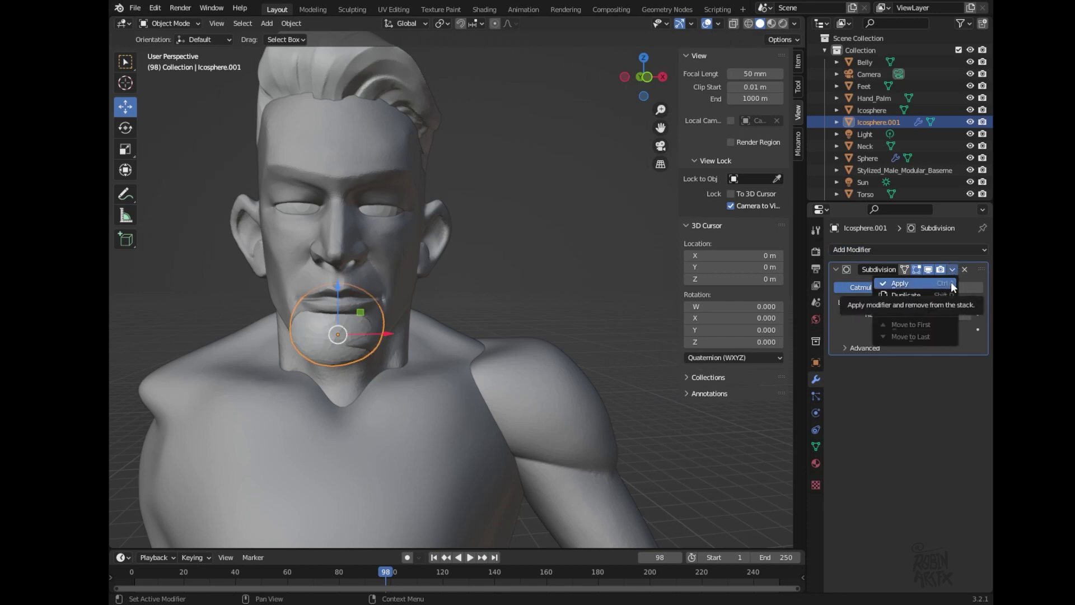
left_click(940, 283)
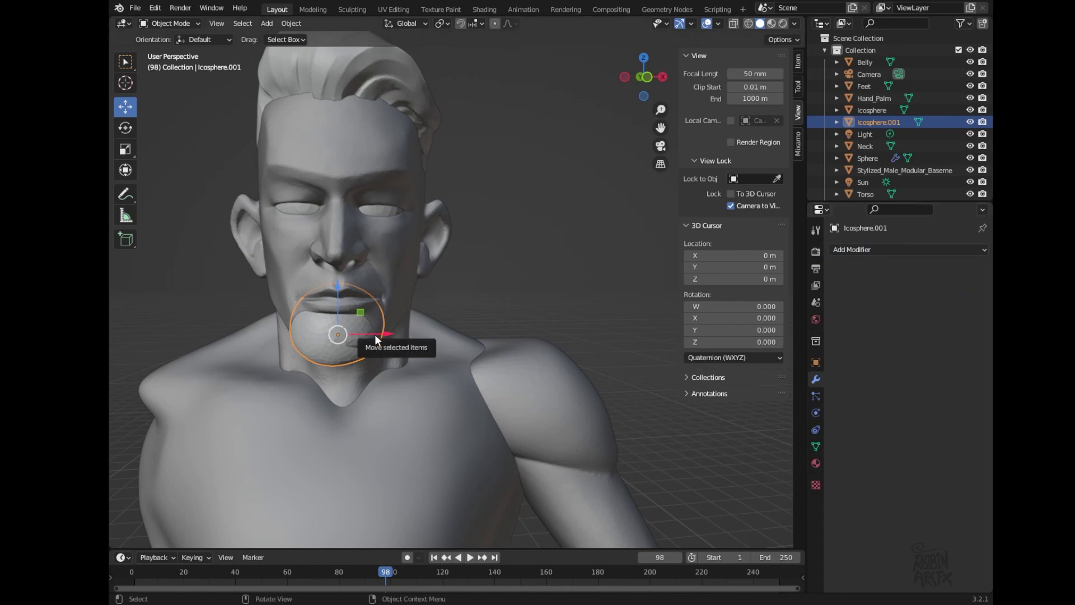
mouse_move(380, 337)
middle_mouse_down()
mouse_move(428, 395)
mouse_move(415, 351)
middle_mouse_up()
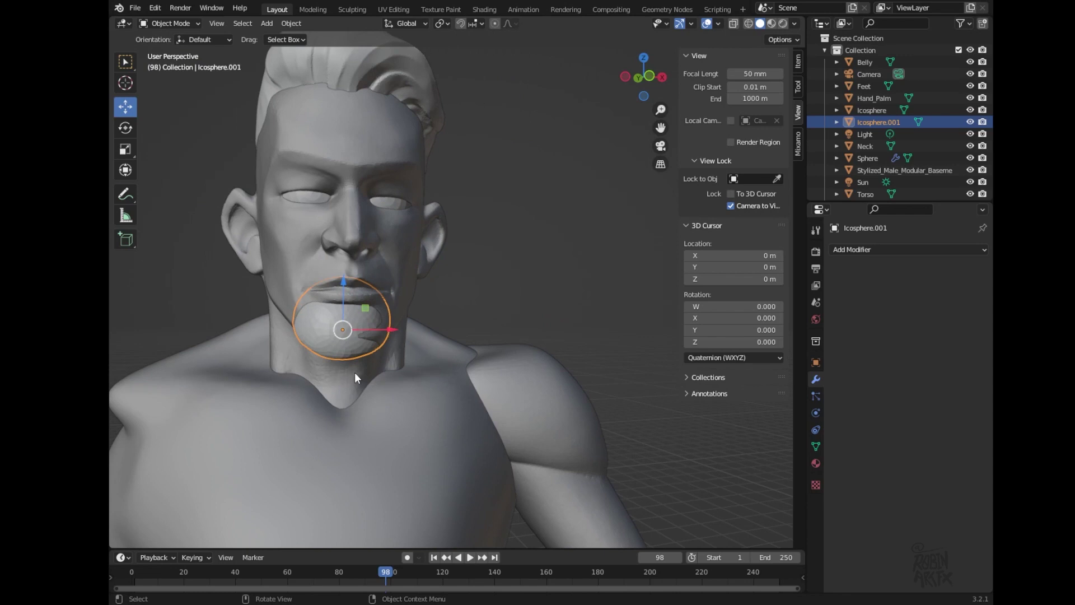
- Move the chin piece along X and view it close up in Front Orthographic
middle_click_drag(355, 372, 351, 368)
left_click_drag(359, 337, 366, 340)
mouse_move(418, 411)
middle_mouse_down()
mouse_move(387, 404)
mouse_move(405, 438)
mouse_move(417, 418)
middle_mouse_up()
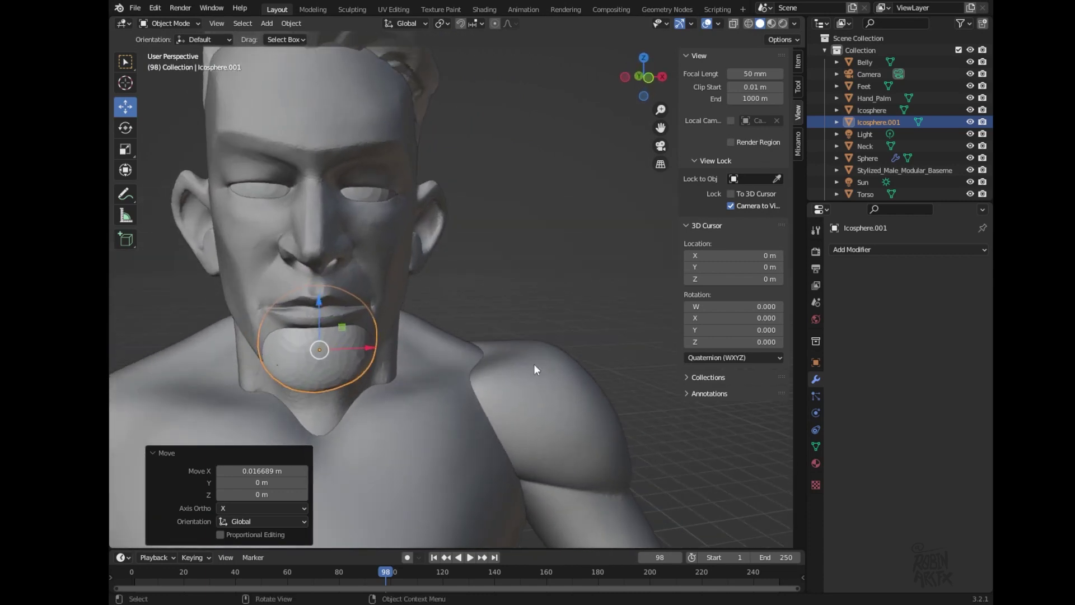
key("KP_1")
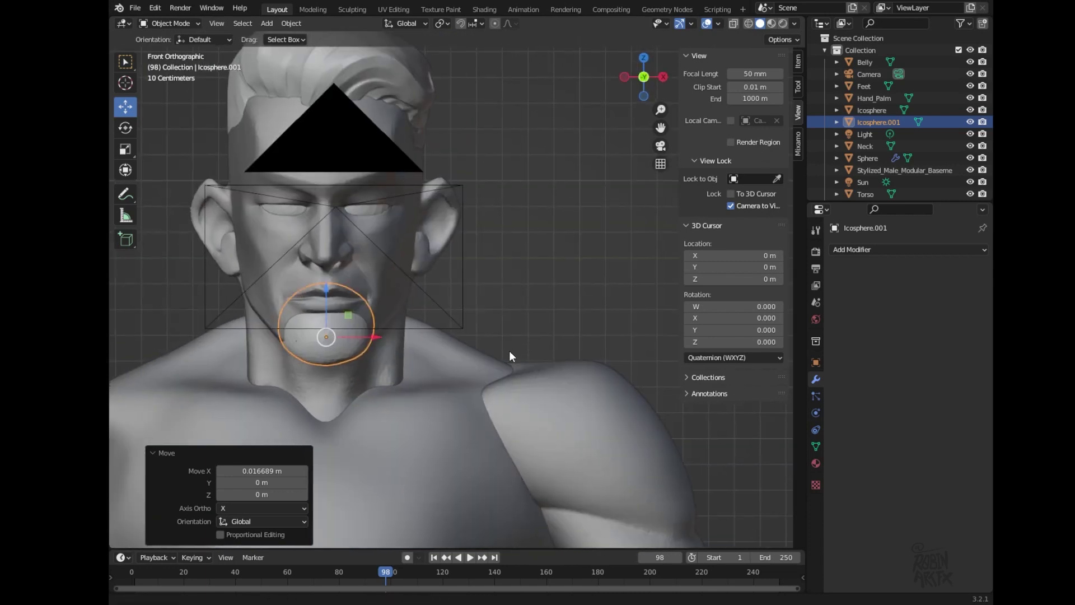
middle_click_drag(507, 349, 633, 376, "shift")
scroll(515, 368, "up", 4)
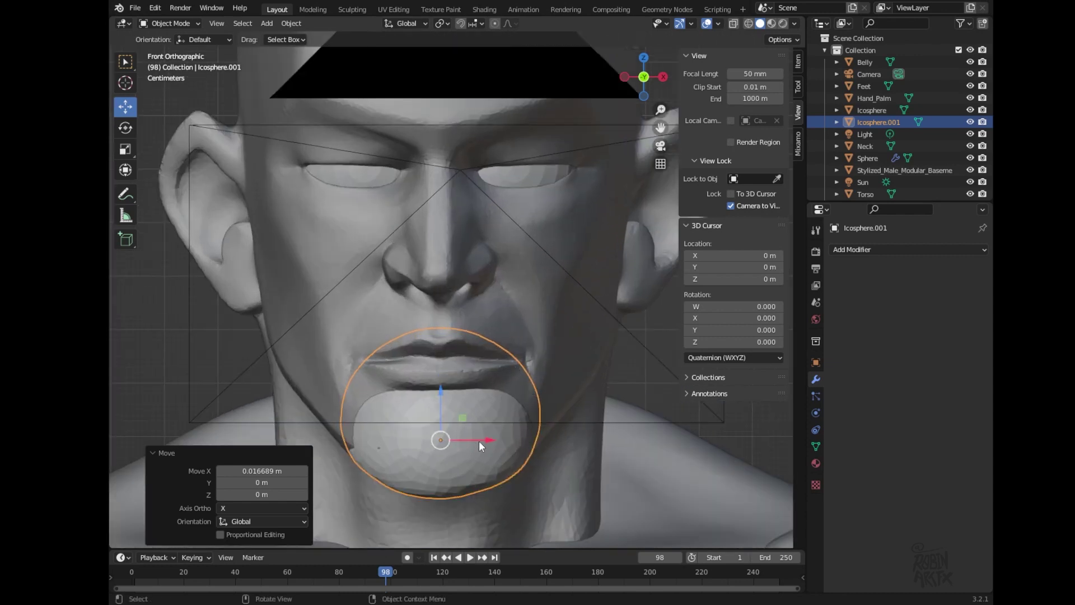
- Fine-tune the chin piece by -0.001122 m along X and check it from the side
left_click_drag(473, 441, 486, 441)
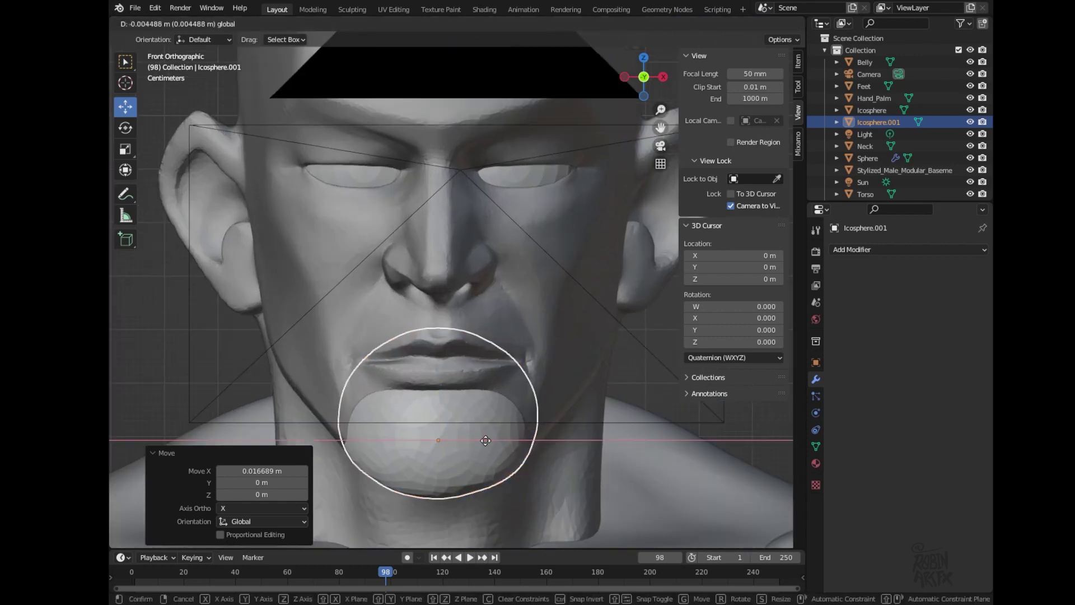
left_click_drag(486, 441, 487, 440)
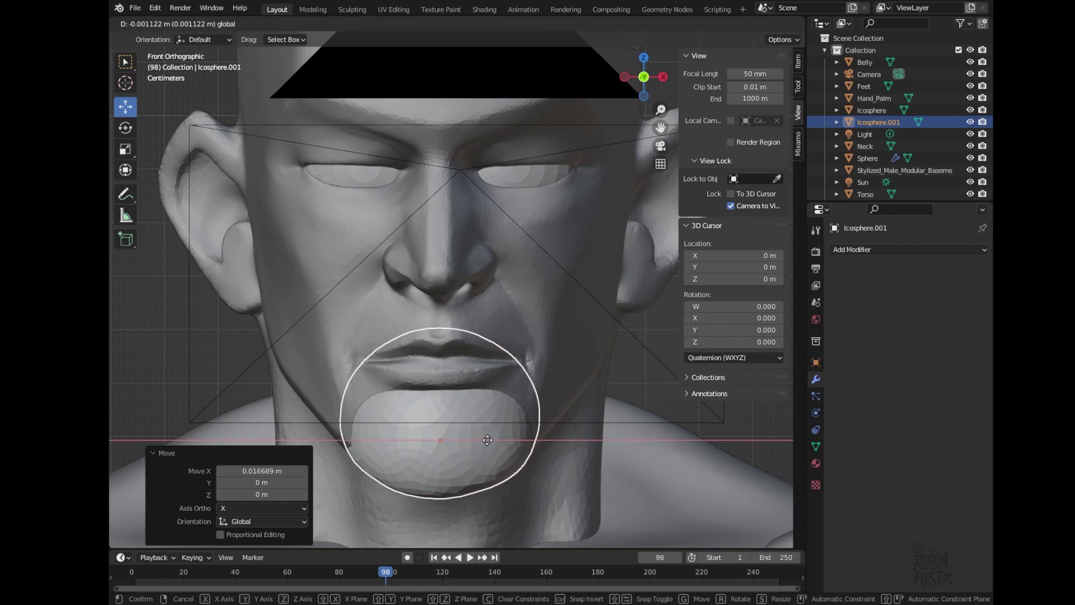
left_click_drag(487, 440, 487, 440)
middle_click_drag(491, 443, 510, 419)
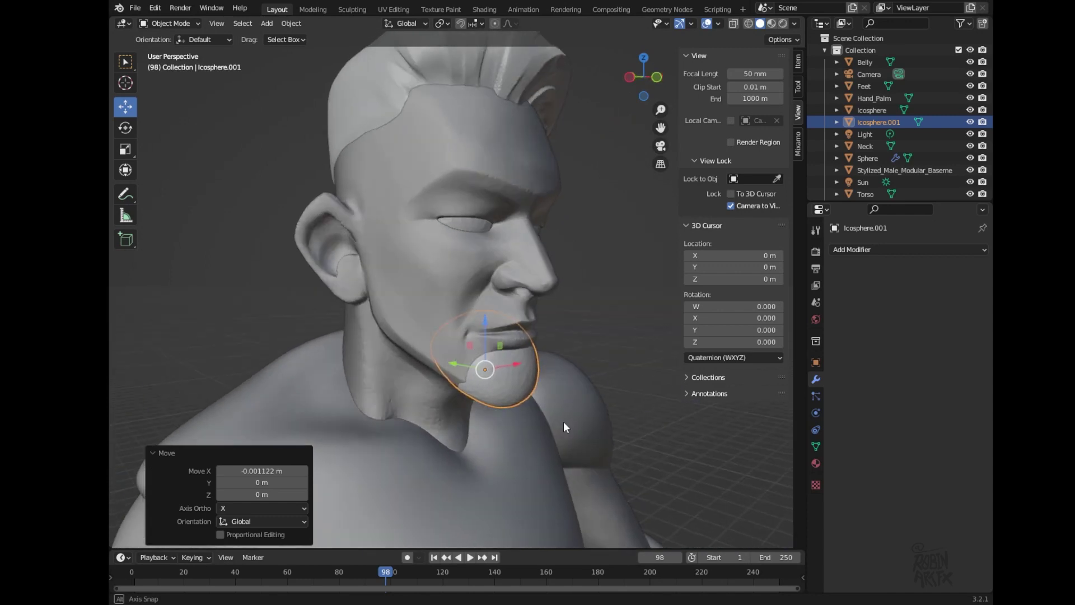
middle_click_drag(510, 419, 615, 419)
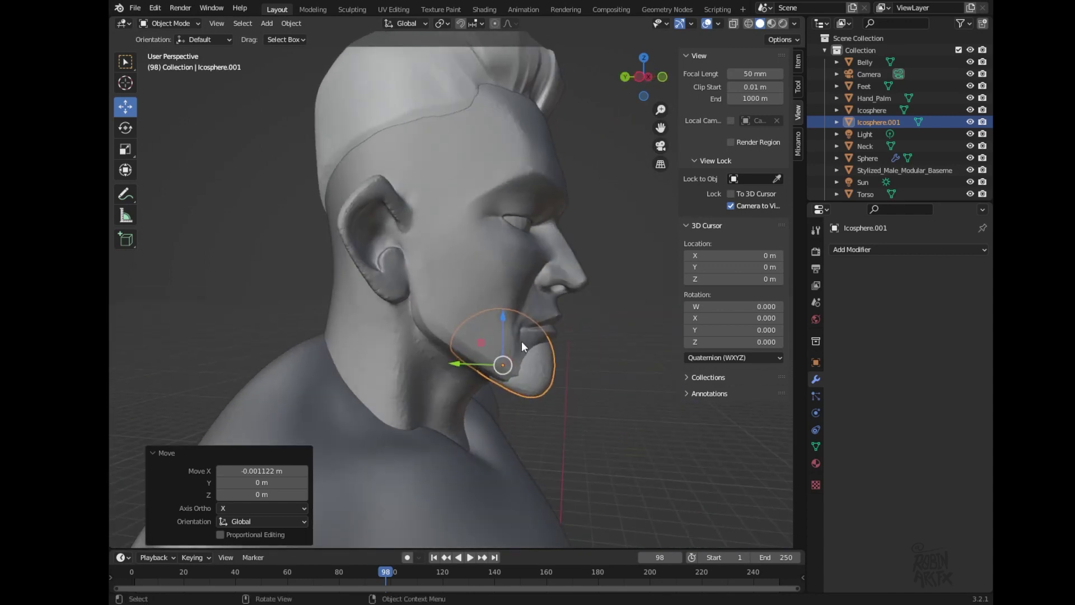
left_click(198, 24)
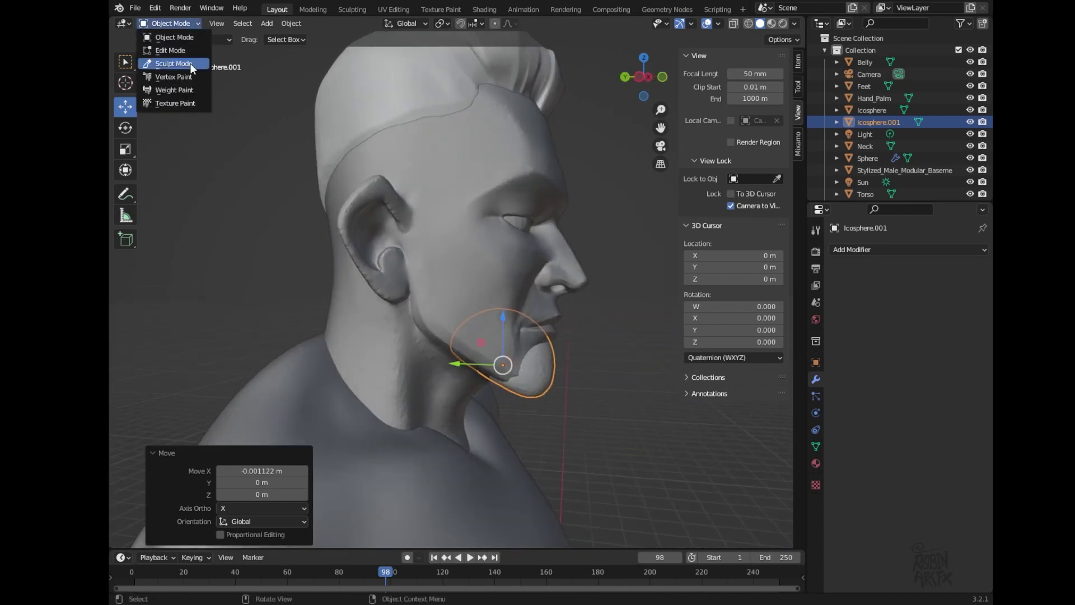
- Widen the chin piece into a rounded beard along the jaw with Elastic Deform, then return to Object Mode
left_click(168, 60)
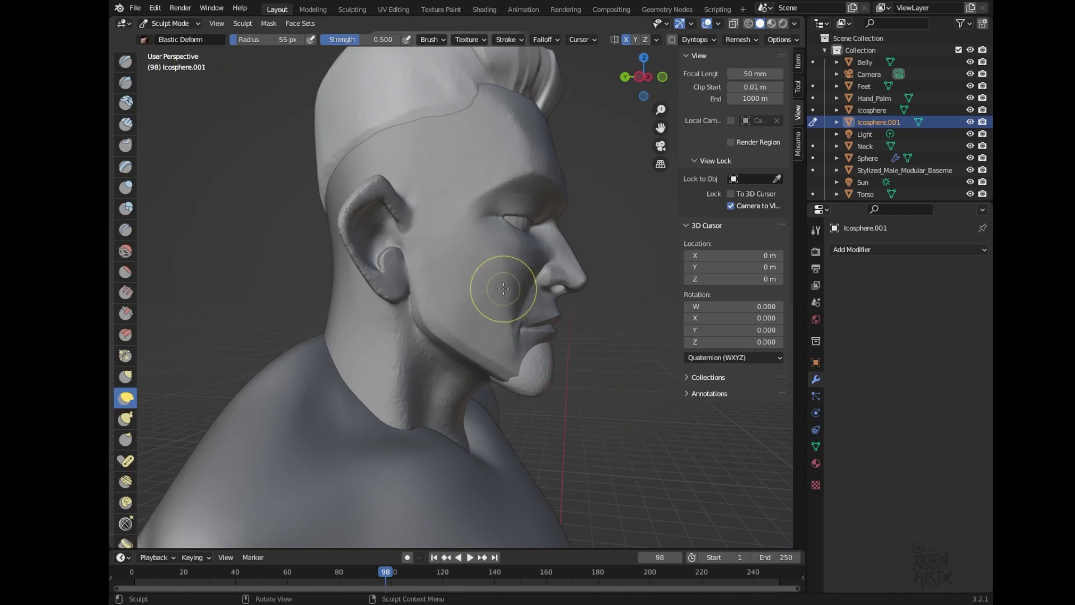
left_click_drag(514, 316, 518, 351)
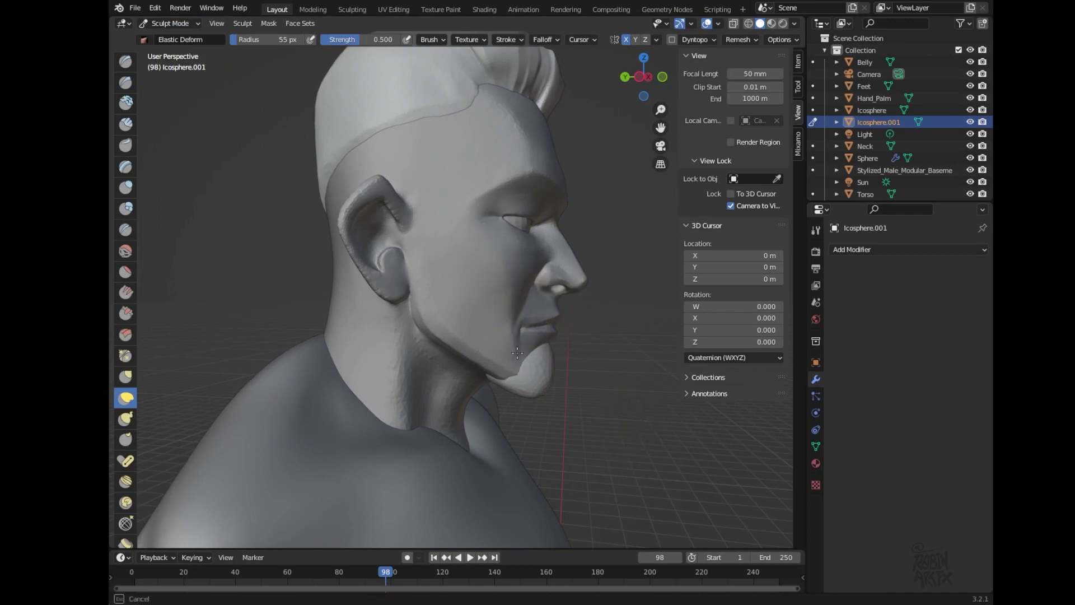
mouse_move(507, 396)
left_mouse_down()
mouse_move(514, 358)
mouse_move(562, 386)
left_mouse_up()
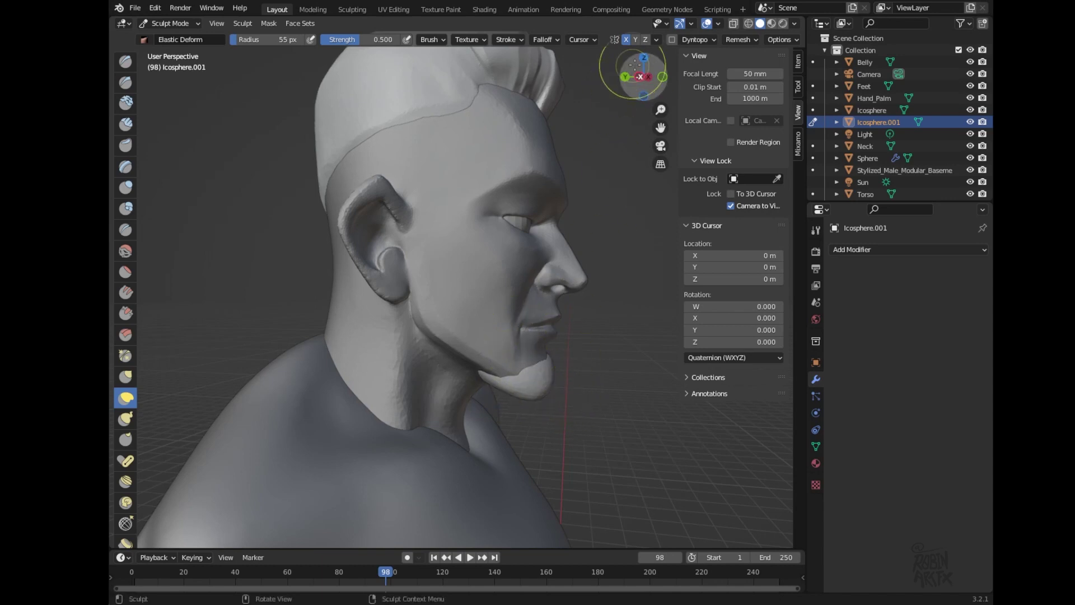
left_click_drag(644, 77, 670, 78)
left_click_drag(427, 359, 480, 373)
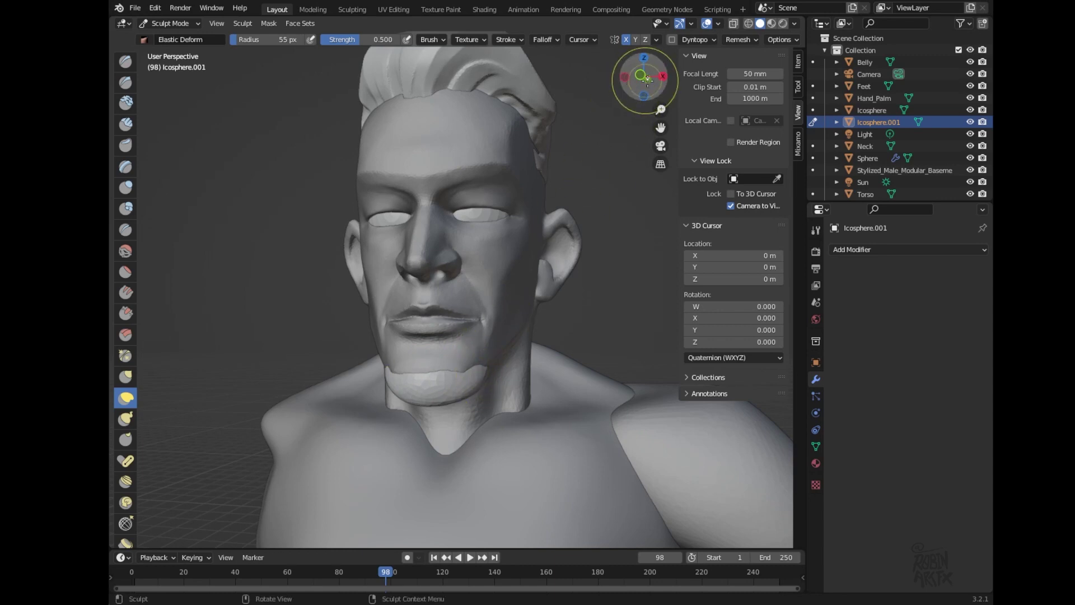
left_click_drag(643, 74, 668, 102)
middle_click_drag(554, 247, 538, 269)
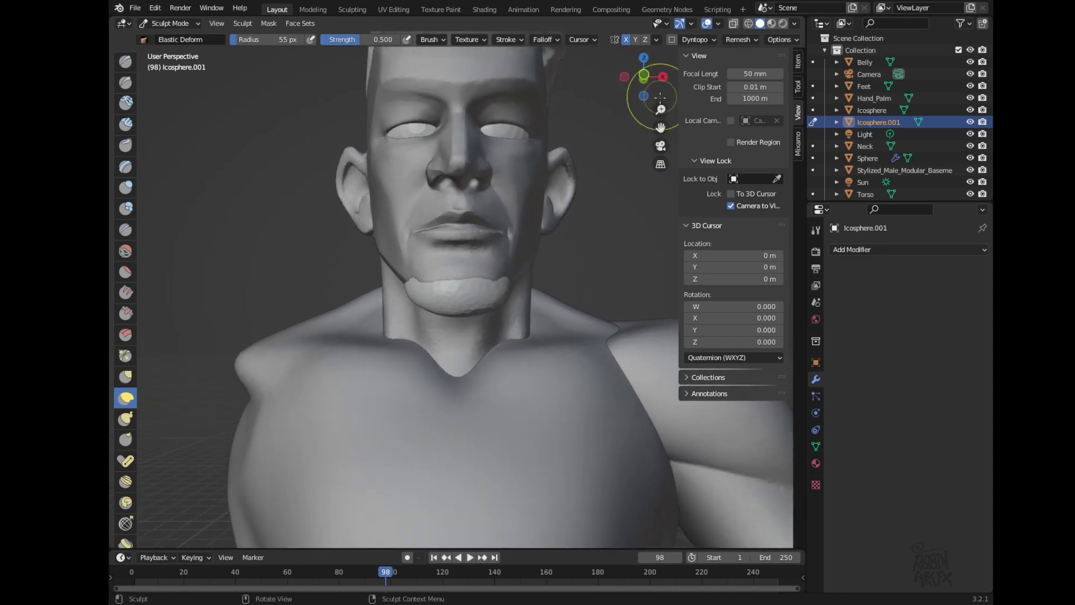
scroll(524, 263, "up", 3)
left_click_drag(495, 281, 498, 281)
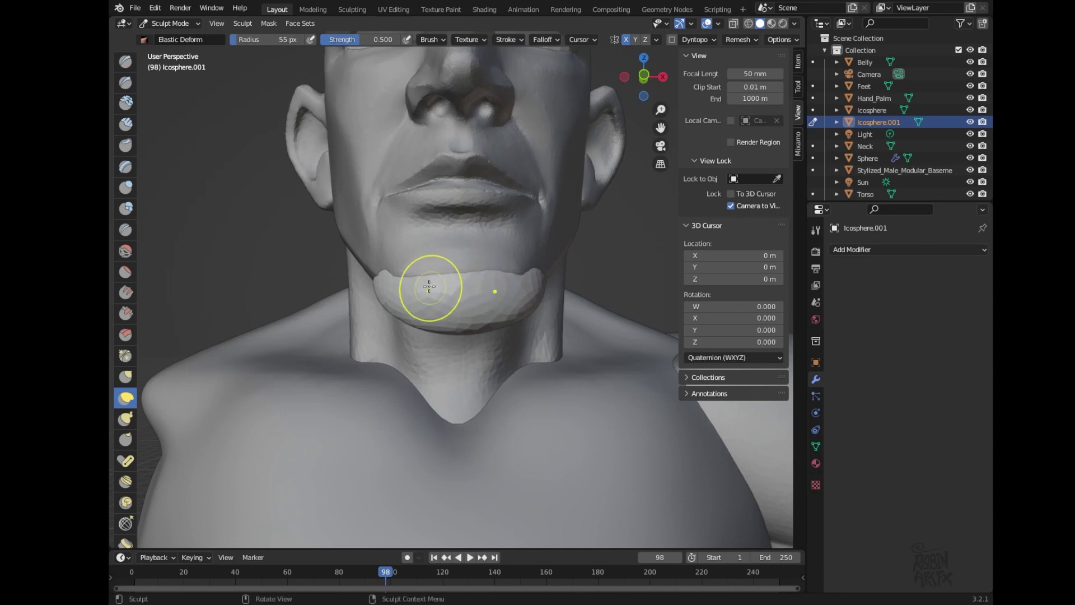
left_click(183, 23)
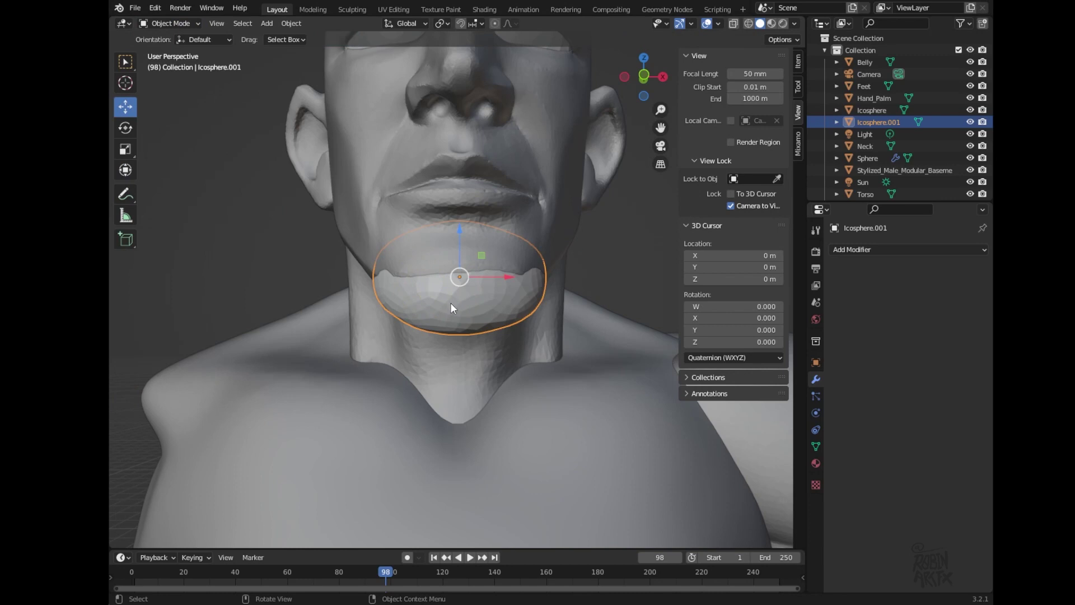
- Apply All Transforms to the Icosphere.001 chin piece
key("ctrl+a")
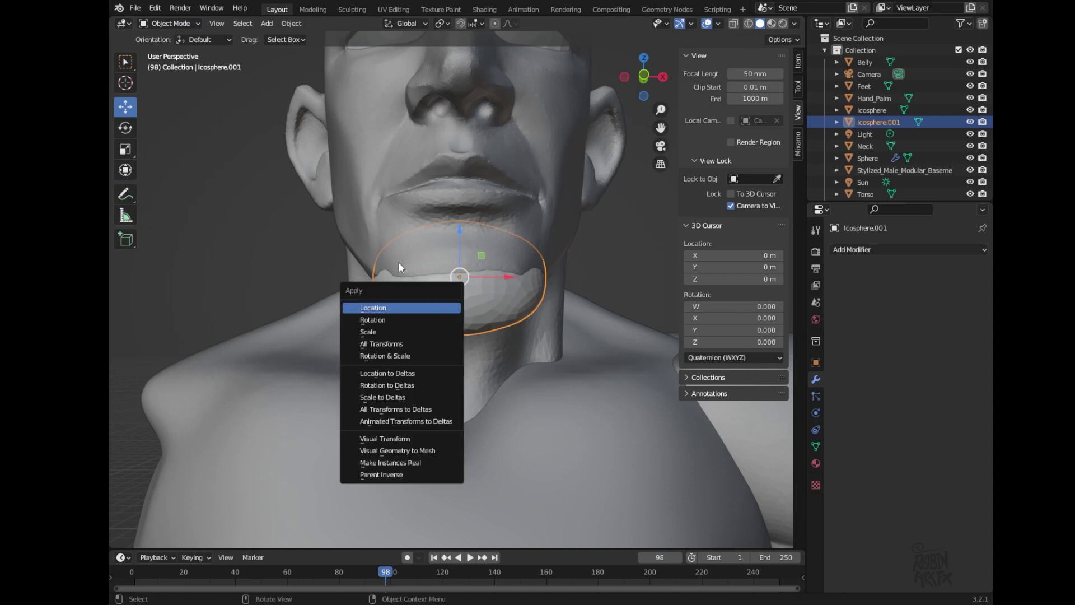
left_click(408, 344)
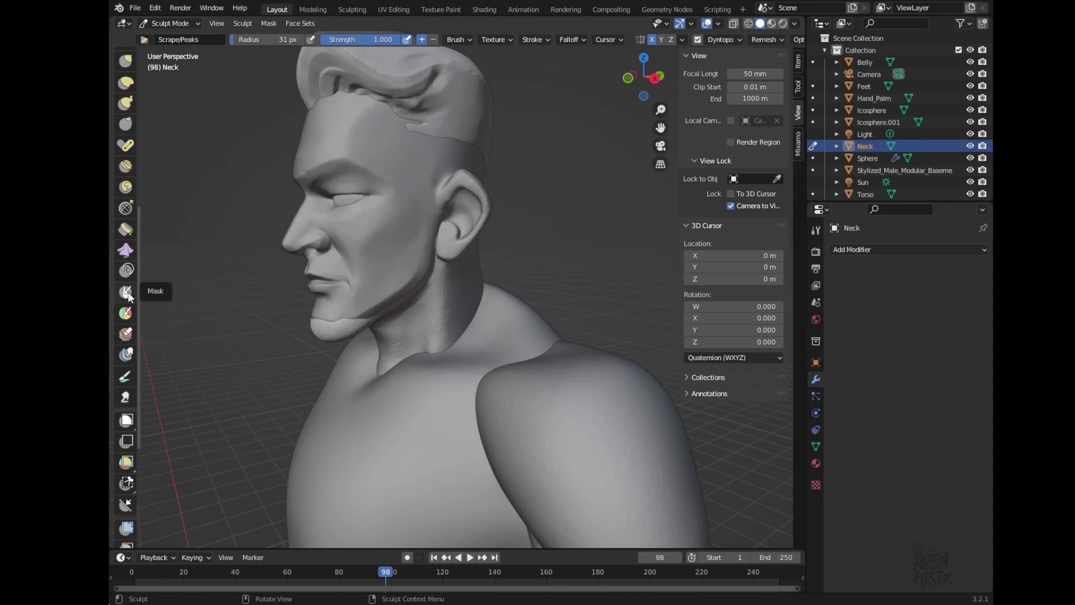
- Mask the Neck mesh from the temple down beside and above the ear with a small Mask brush
left_click(126, 292)
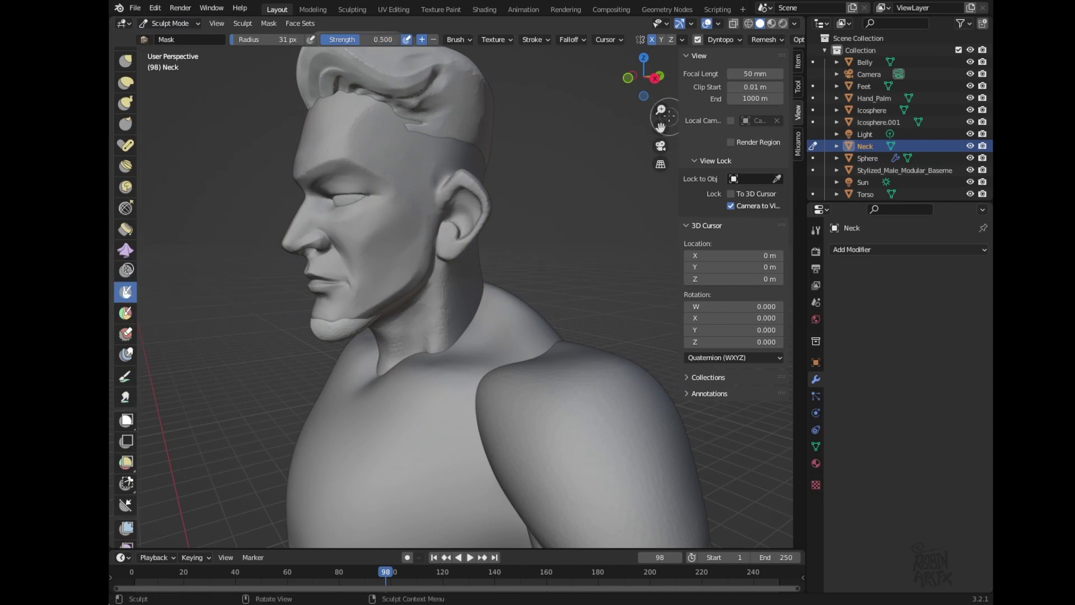
left_click_drag(661, 110, 662, 84)
left_click_drag(661, 128, 648, 218)
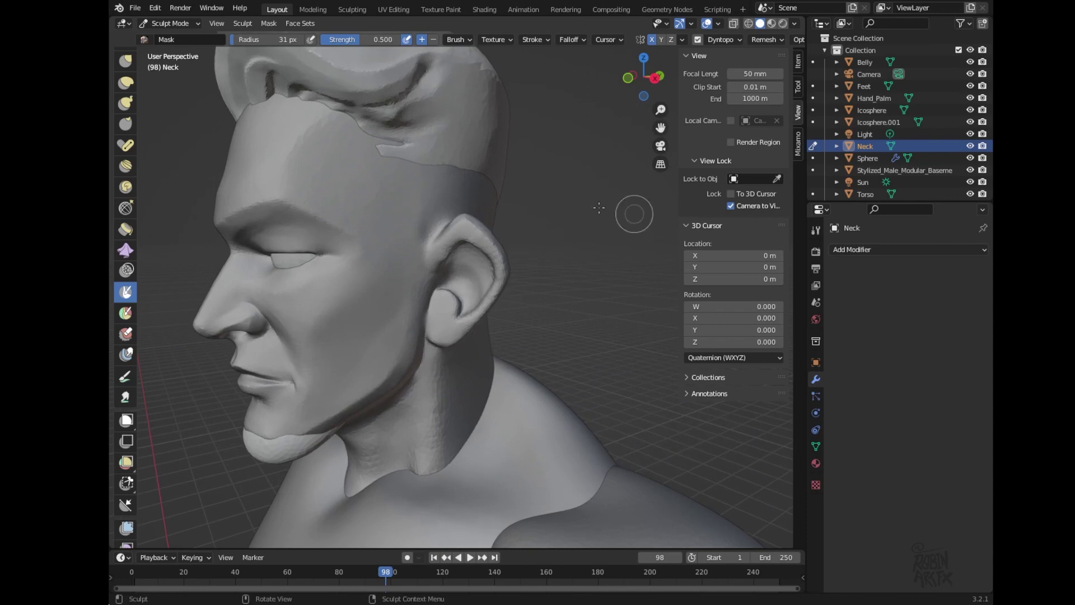
key("bracketleft")
key("bracketleft")
key("bracketleft")
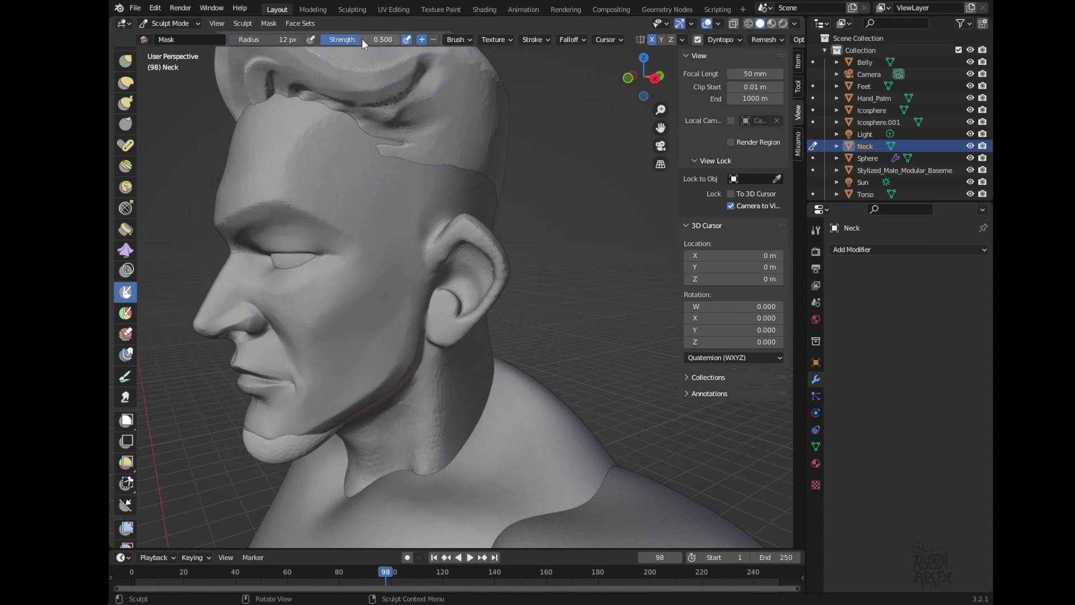
left_click_drag(390, 157, 400, 161)
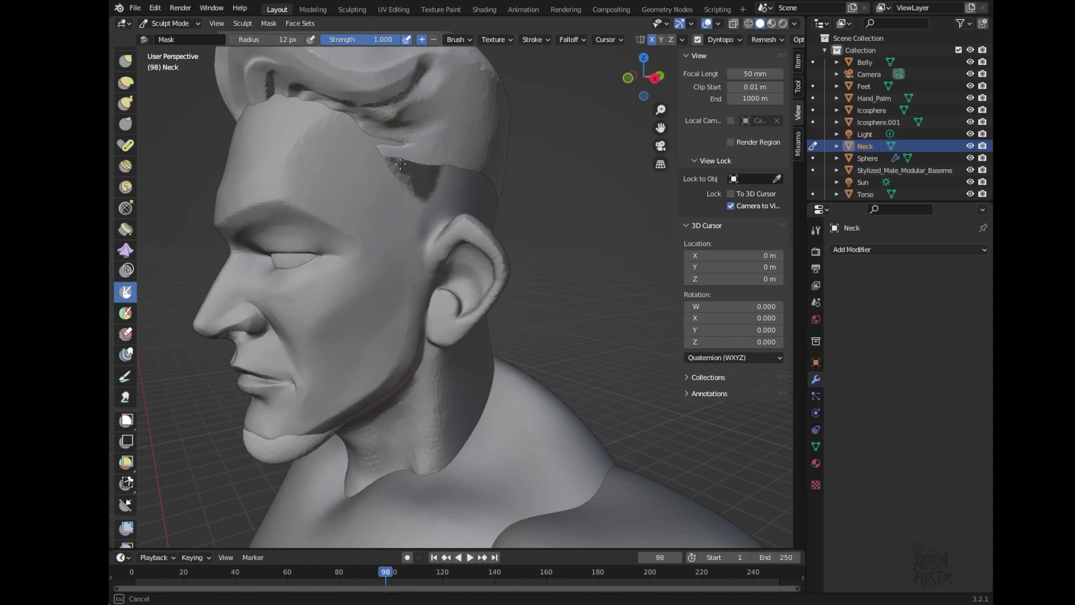
left_click_drag(418, 236, 410, 257)
left_click_drag(408, 178, 410, 229)
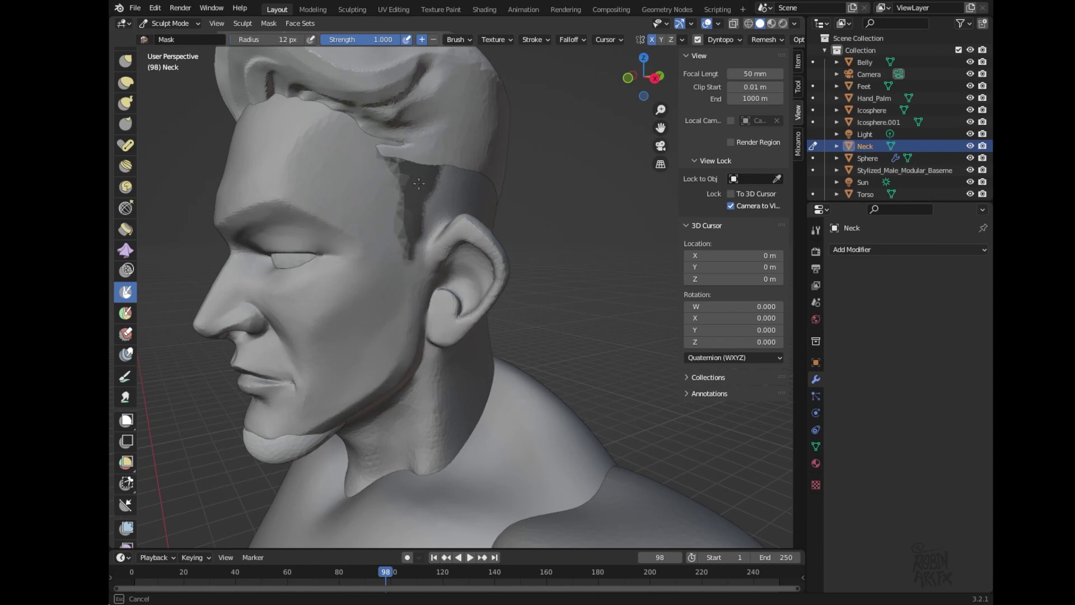
left_click_drag(420, 200, 451, 183)
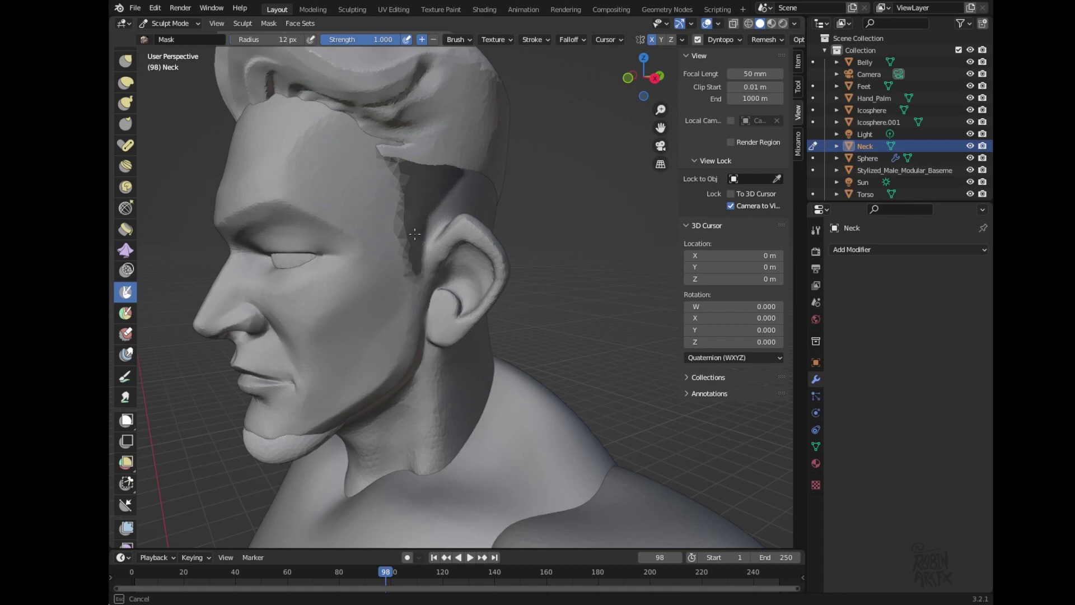
left_click_drag(407, 276, 408, 223)
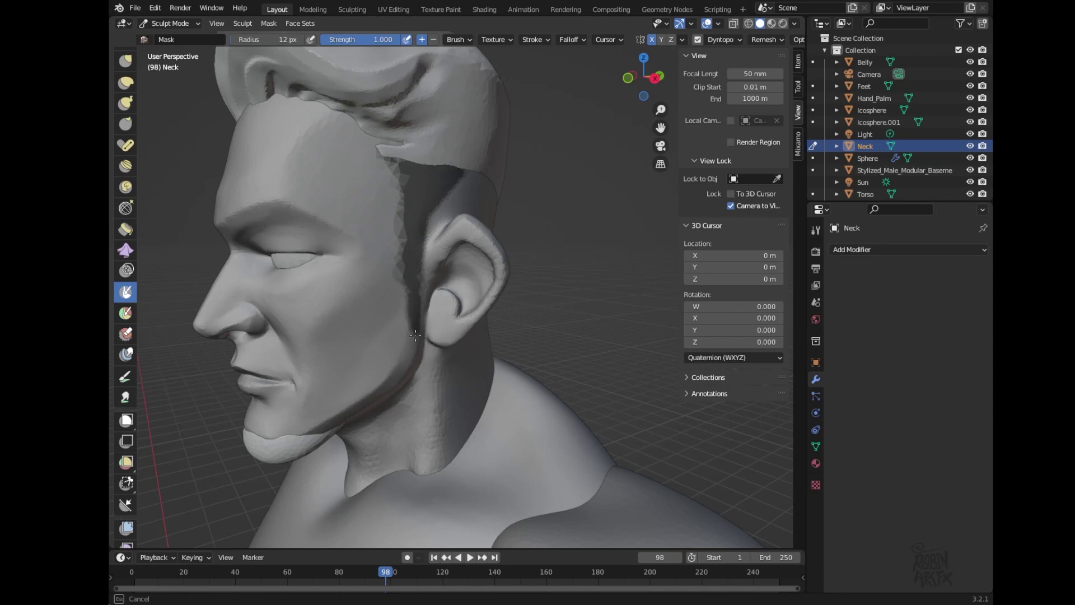
- Extend the mask down the sideburn, across the cheek and along the jawline
left_click_drag(413, 273, 398, 340)
left_click_drag(398, 300, 371, 349)
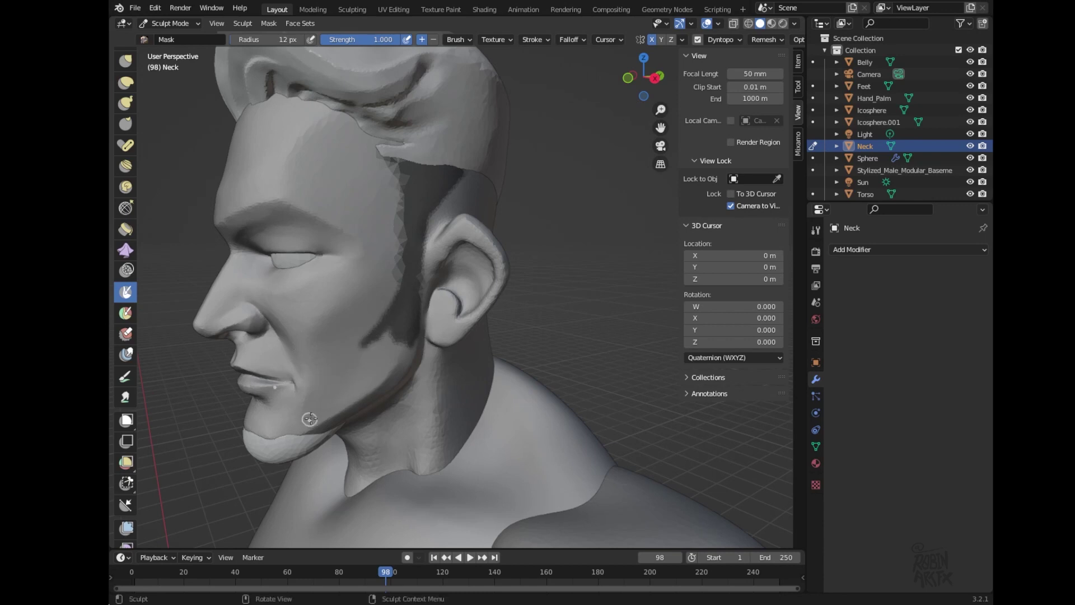
mouse_move(413, 308)
left_mouse_down()
mouse_move(386, 319)
mouse_move(314, 403)
mouse_move(328, 390)
left_mouse_up()
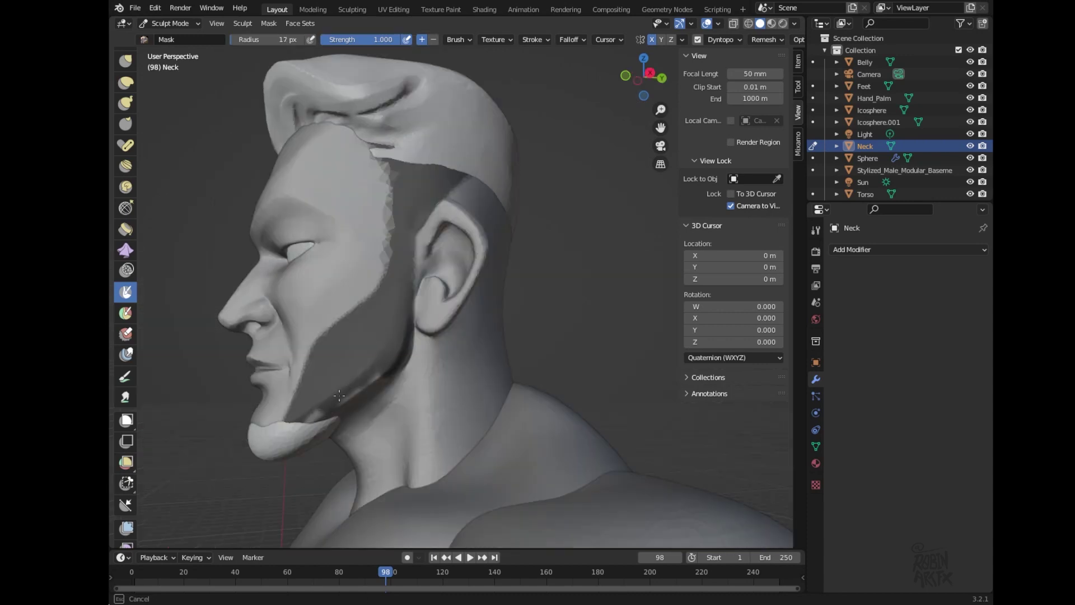
left_click_drag(641, 92, 333, 308)
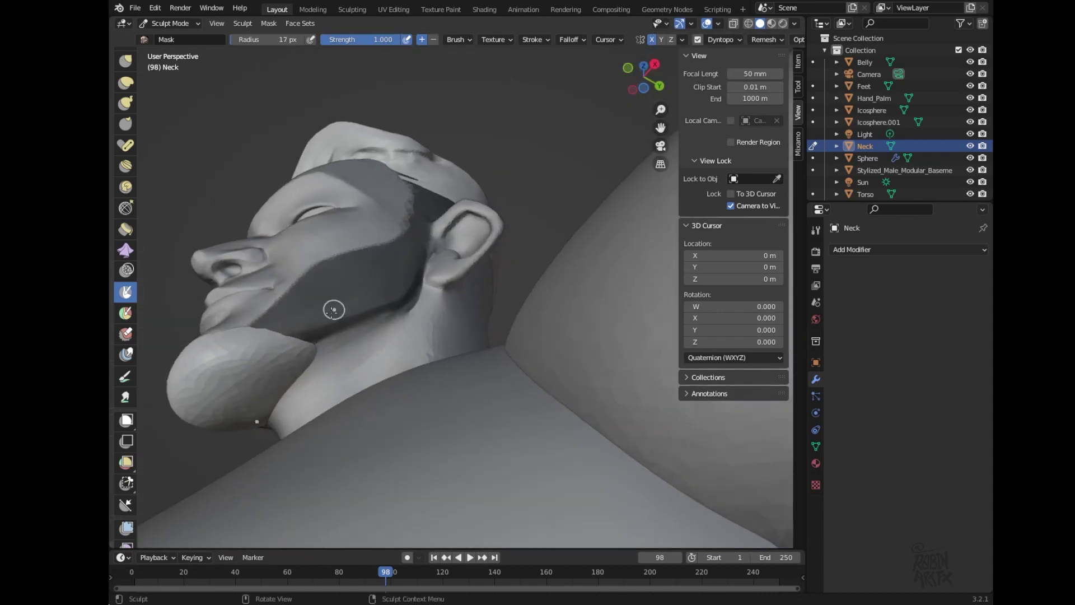
mouse_move(644, 84)
left_mouse_down()
mouse_move(605, 115)
mouse_move(180, 300)
mouse_move(450, 198)
mouse_move(561, 264)
left_mouse_up()
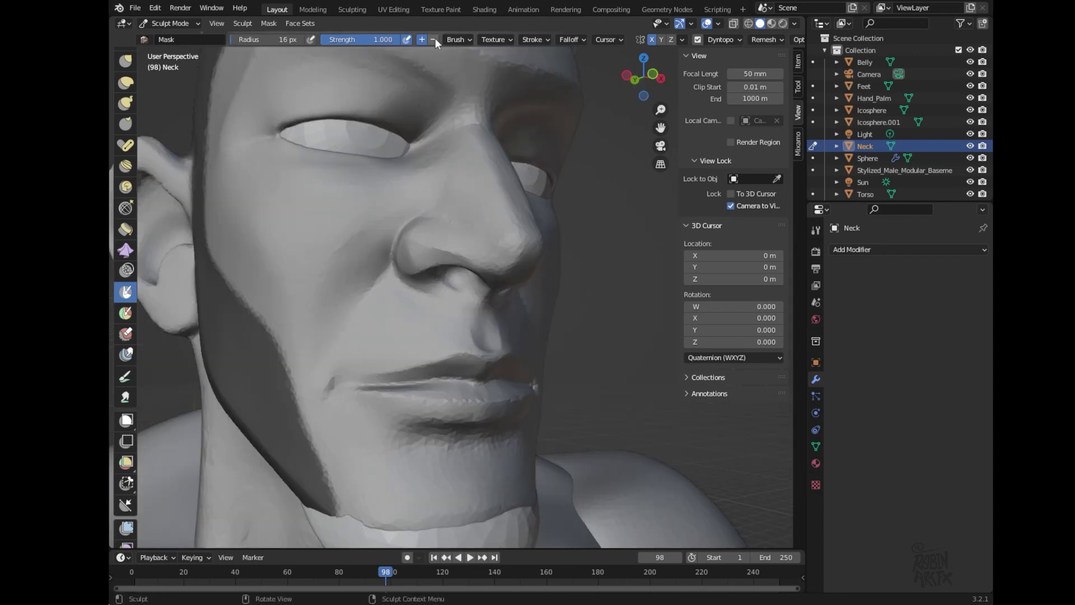
left_click_drag(304, 389, 242, 282)
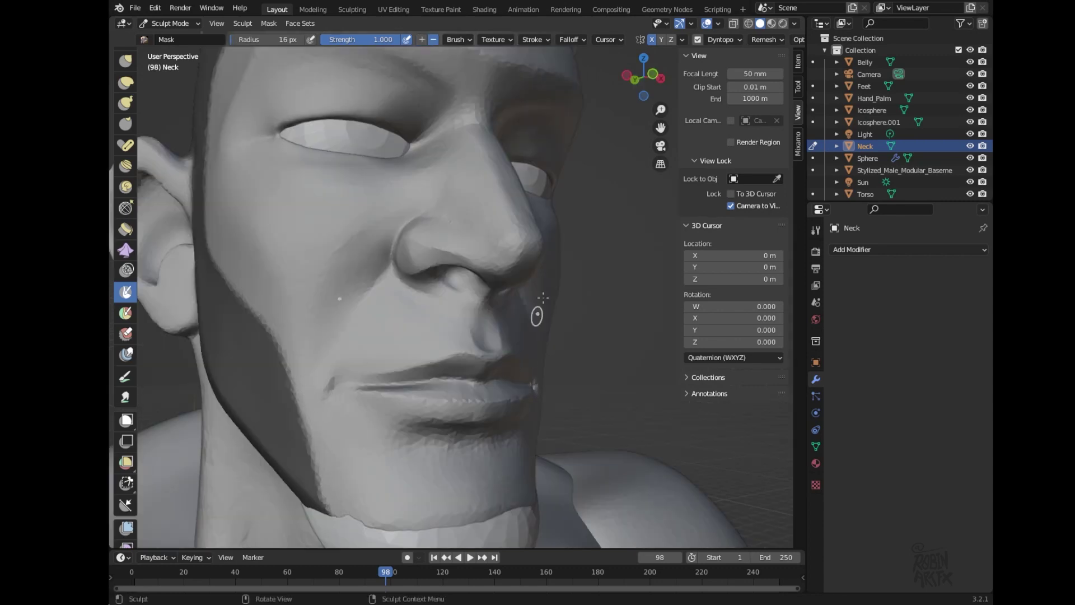
middle_click_drag(543, 298, 312, 408)
mouse_move(312, 408)
left_mouse_down()
mouse_move(286, 400)
mouse_move(260, 466)
left_mouse_up()
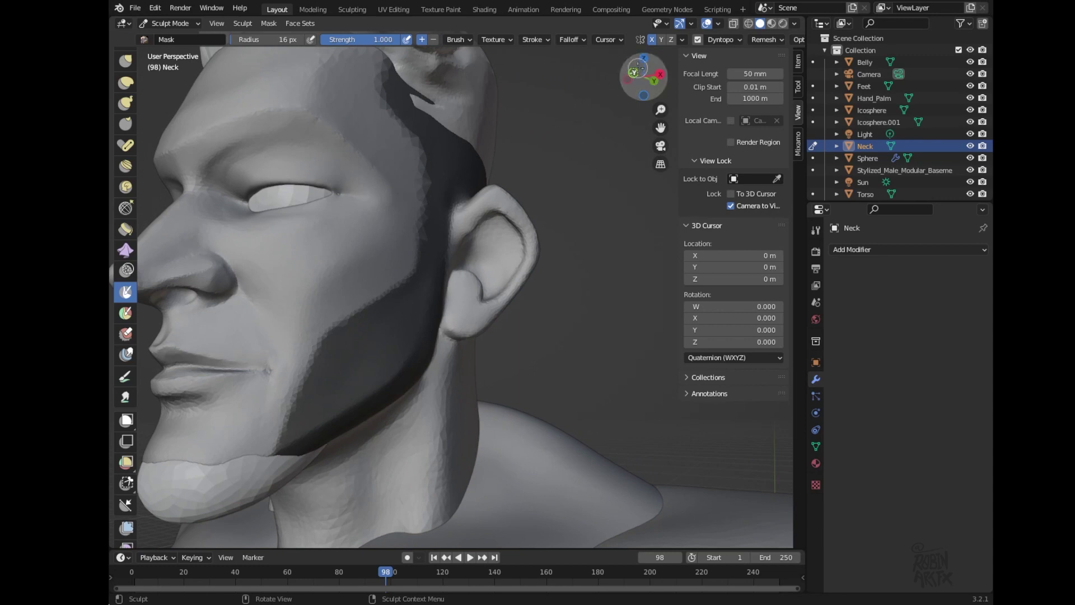
left_click_drag(644, 76, 537, 210)
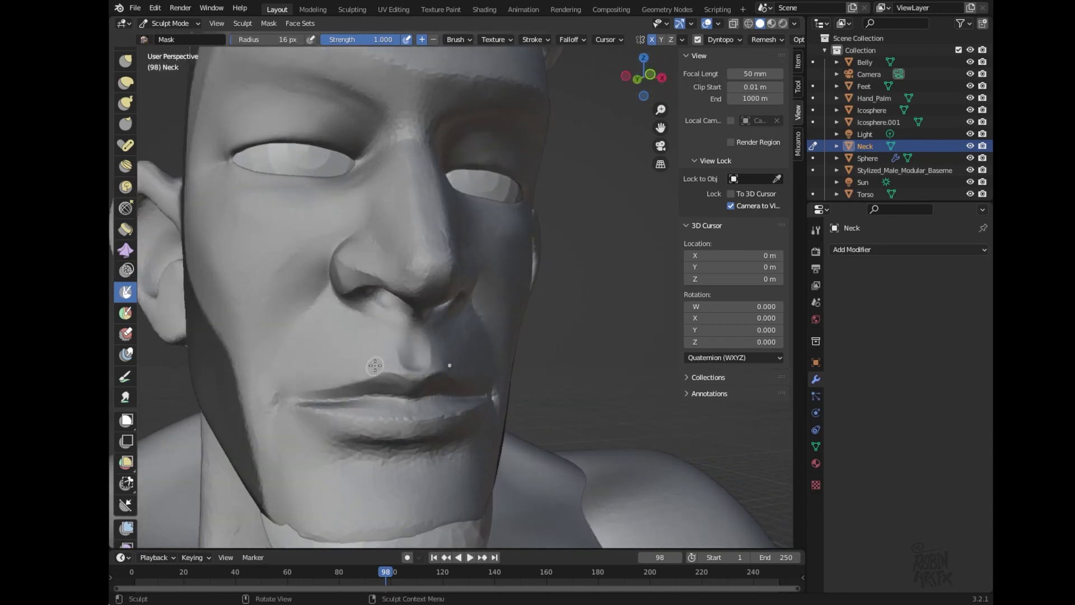
- Paint a mirrored mustache mask above the upper lip and down the mouth sides
left_click_drag(373, 365, 325, 371)
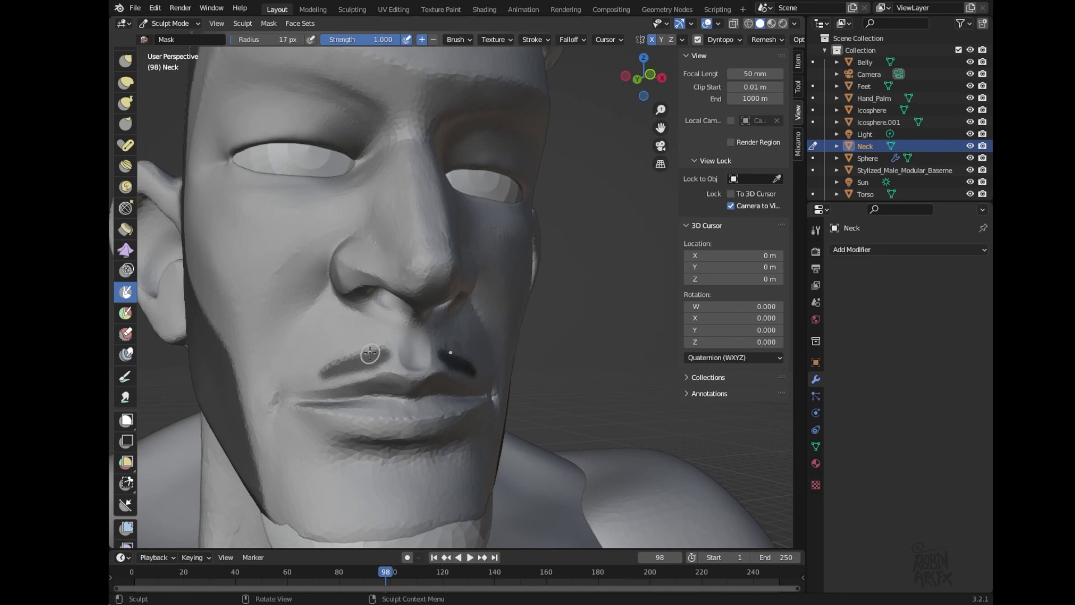
mouse_move(372, 358)
left_mouse_down()
mouse_move(355, 350)
mouse_move(418, 360)
left_mouse_up()
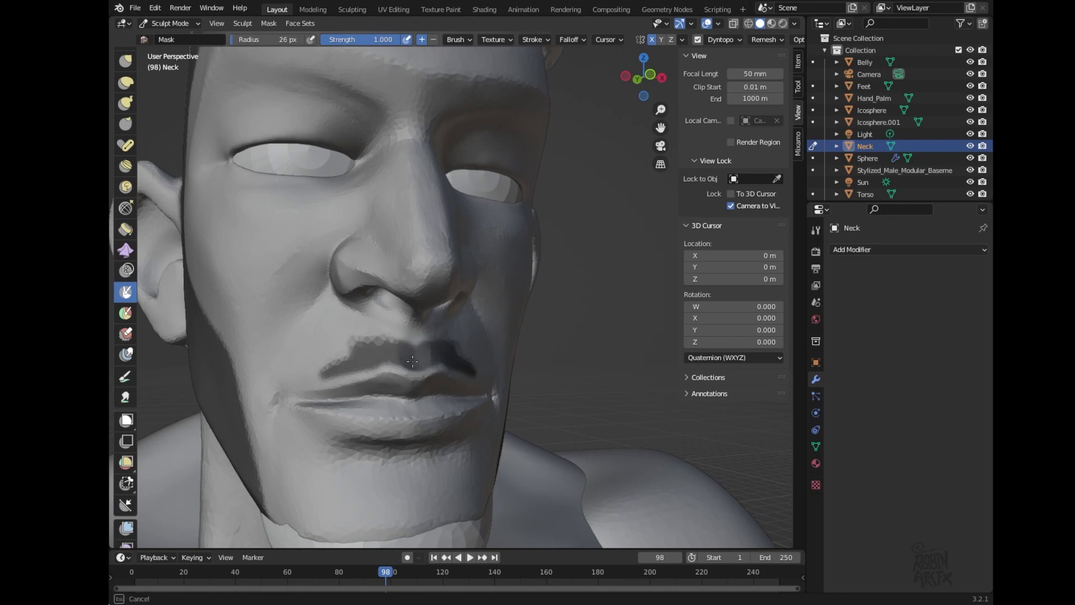
mouse_move(391, 349)
left_mouse_down()
mouse_move(319, 373)
mouse_move(307, 359)
mouse_move(268, 381)
mouse_move(266, 418)
left_mouse_up()
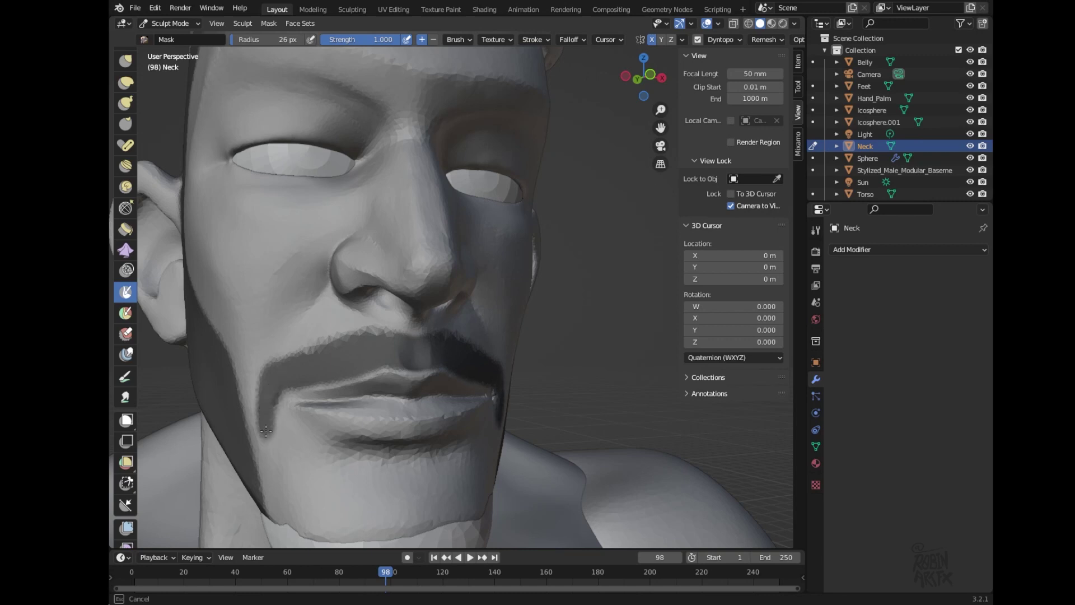
mouse_move(261, 408)
left_mouse_down()
mouse_move(270, 366)
mouse_move(374, 330)
mouse_move(404, 336)
left_mouse_up()
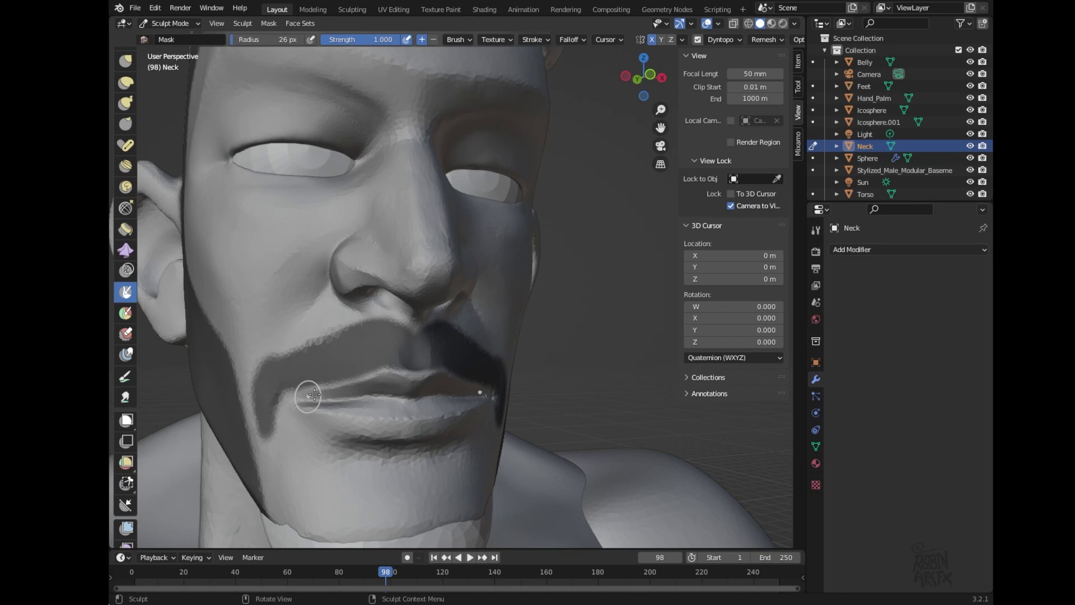
- Switch the Mask brush to subtract and erase some mask near the chin
mouse_move(653, 97)
left_mouse_down()
mouse_move(704, 84)
mouse_move(678, 72)
left_mouse_up()
left_click(433, 39)
left_click_drag(456, 428, 448, 442)
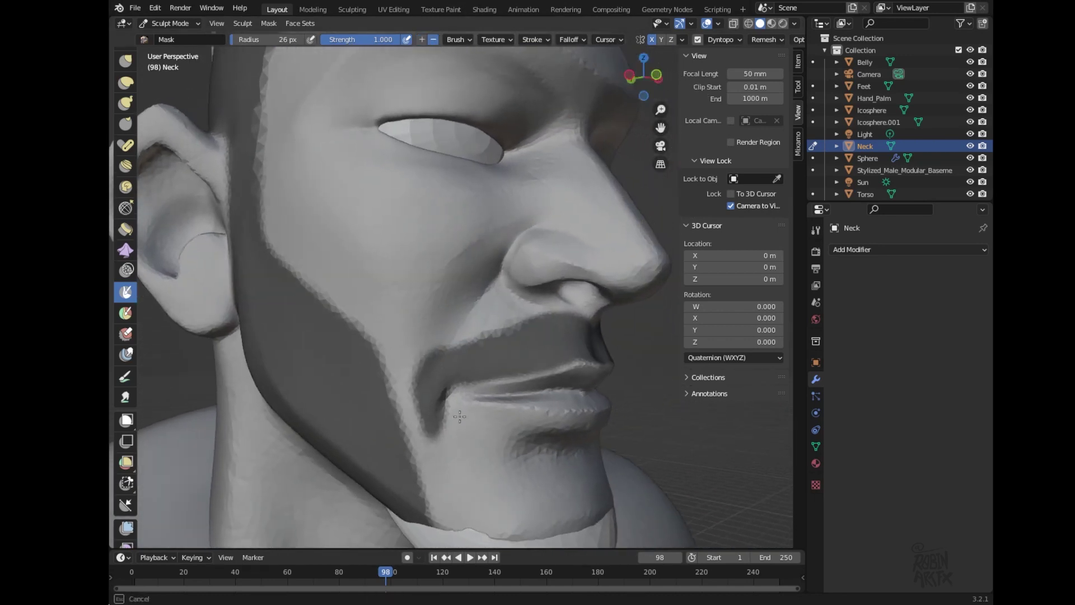
mouse_move(661, 109)
left_mouse_down()
mouse_move(648, 228)
mouse_move(657, 257)
left_mouse_up()
mouse_move(644, 75)
left_mouse_down()
mouse_move(434, 85)
mouse_move(656, 80)
left_mouse_up()
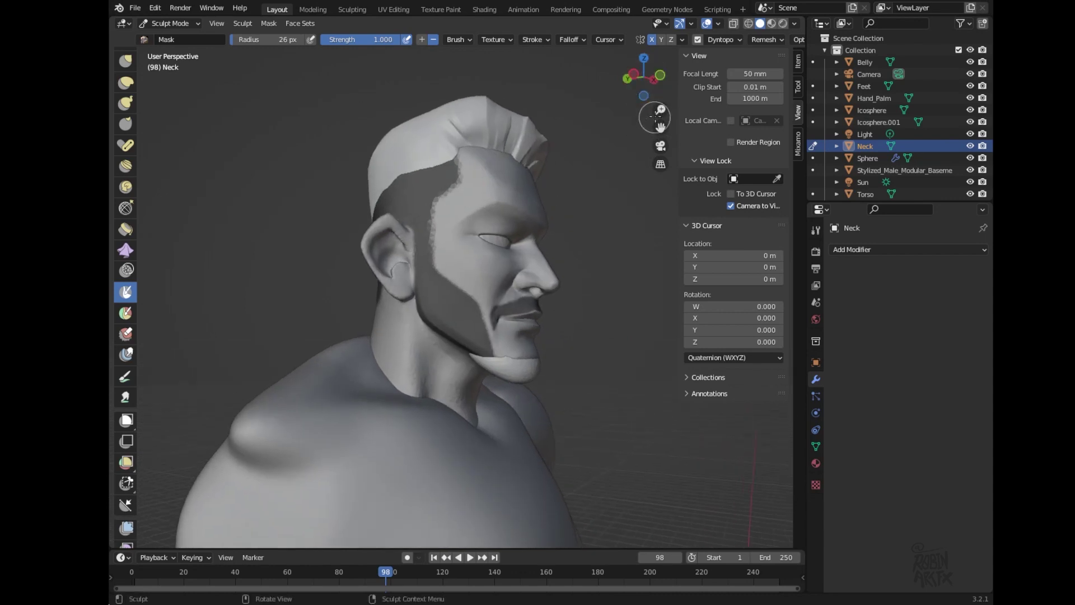
- Add beard mask along the hairline edge down to the jaw, then remove stray mask from the forehead
left_click_drag(661, 110, 661, 89)
left_click(422, 39)
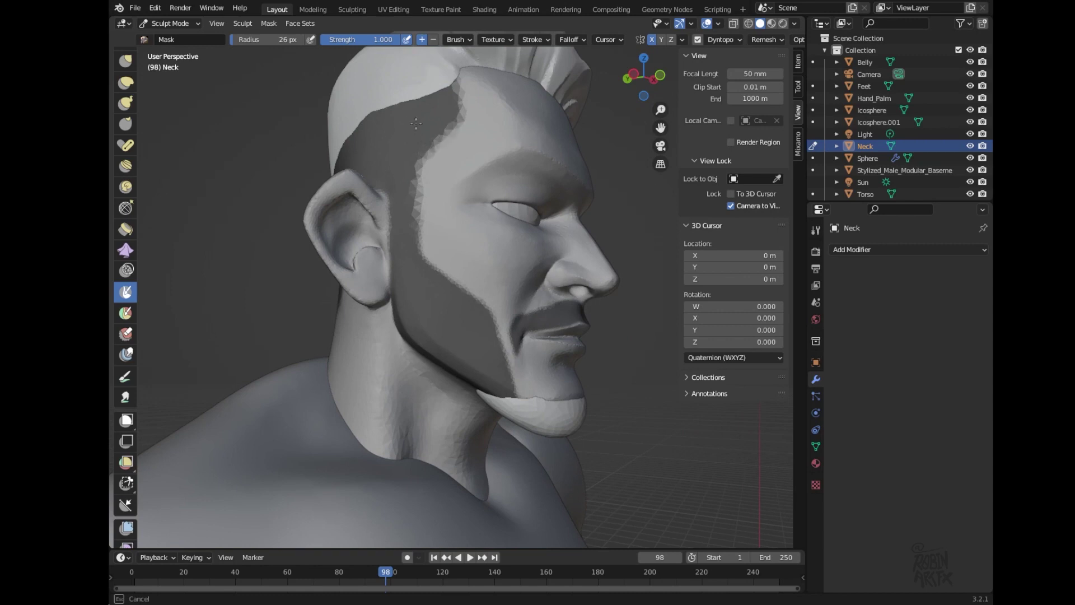
mouse_move(440, 109)
left_mouse_down()
mouse_move(454, 109)
mouse_move(404, 165)
left_mouse_up()
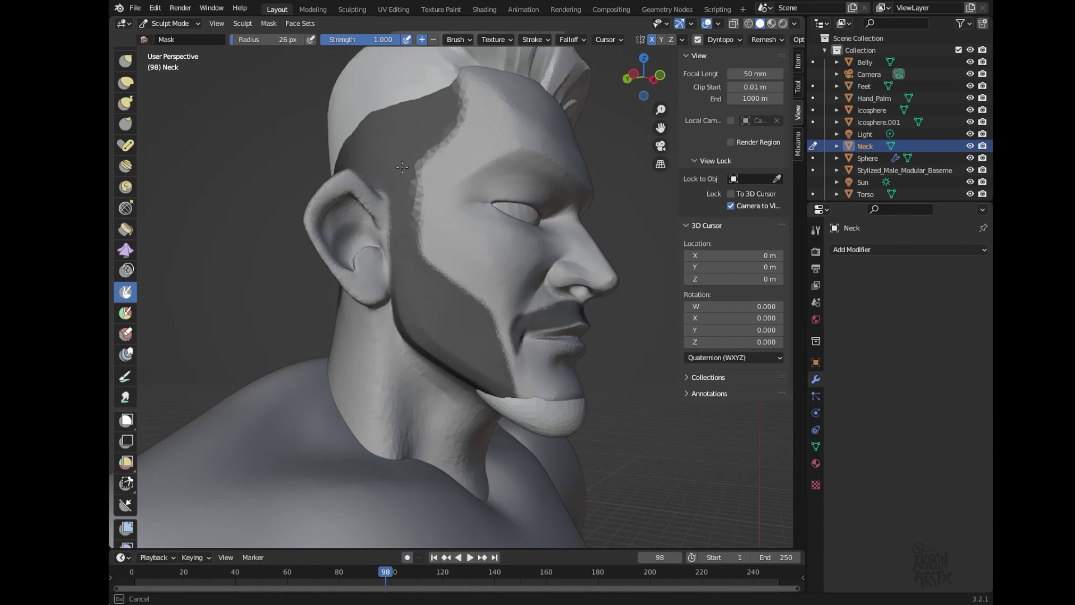
left_click_drag(409, 271, 414, 313)
left_click_drag(645, 78, 453, 94)
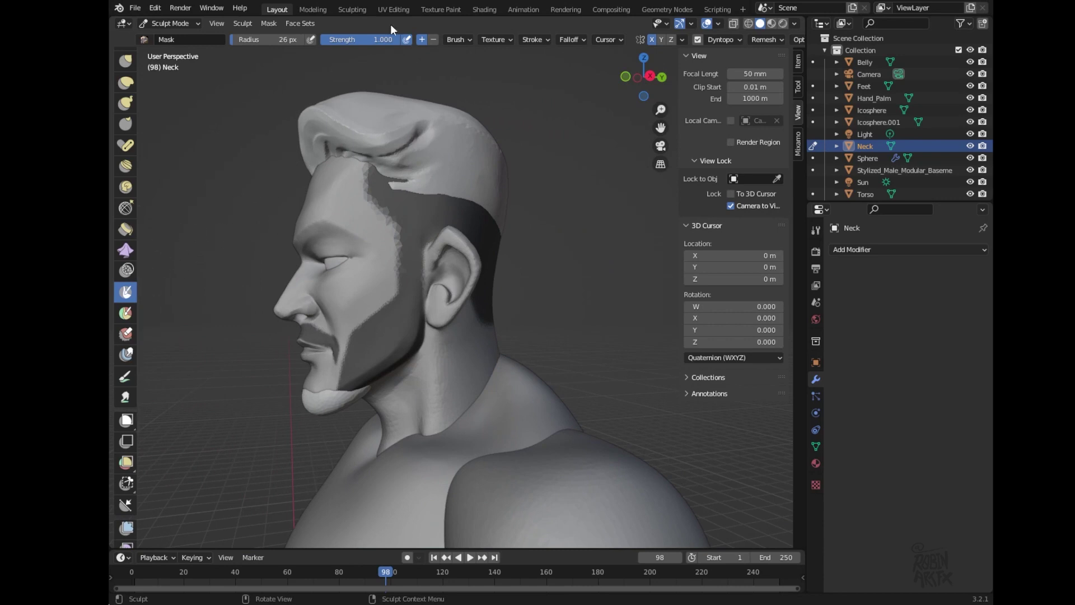
mouse_move(348, 158)
left_mouse_down("ctrl")
mouse_move(352, 198)
mouse_move(359, 187)
left_mouse_up("ctrl")
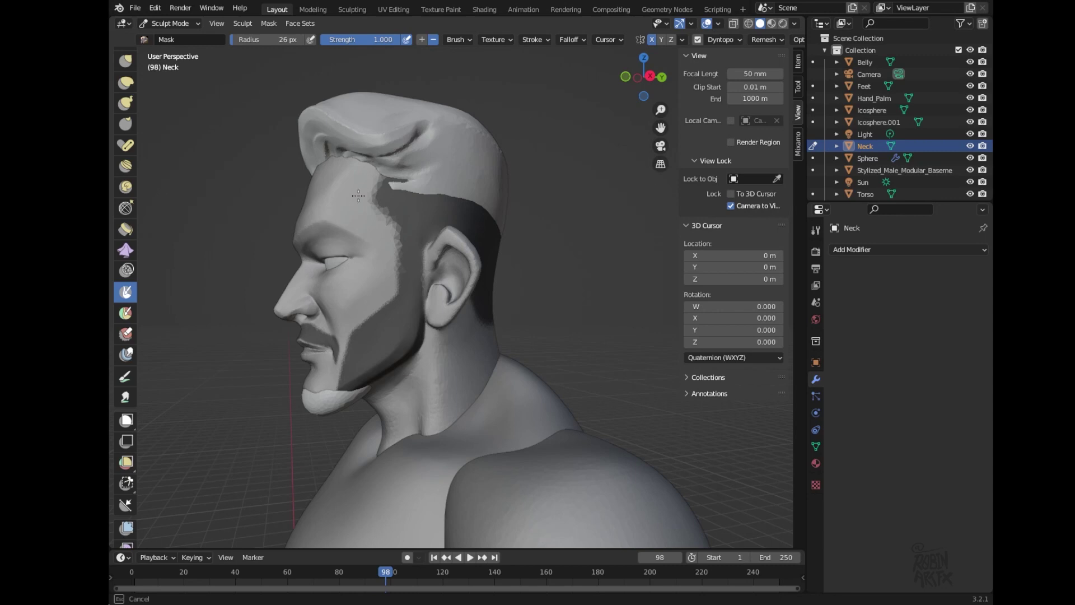
left_click(170, 23)
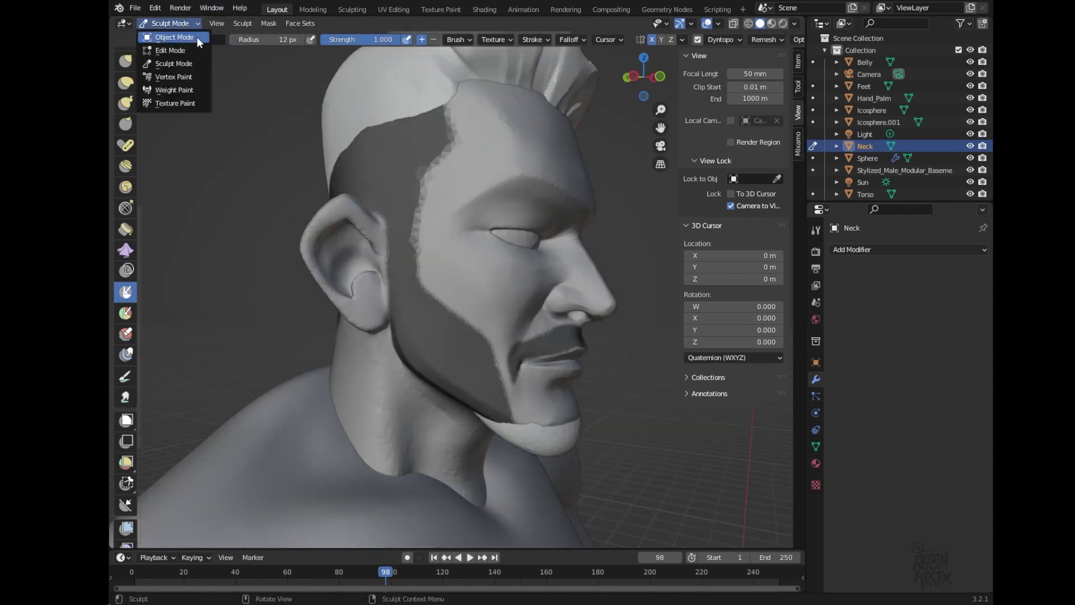
- Select the chin sphere Icosphere.001 and enter Sculpt Mode on it
left_click(196, 37)
left_click(572, 449)
left_click(180, 28)
left_click(187, 74)
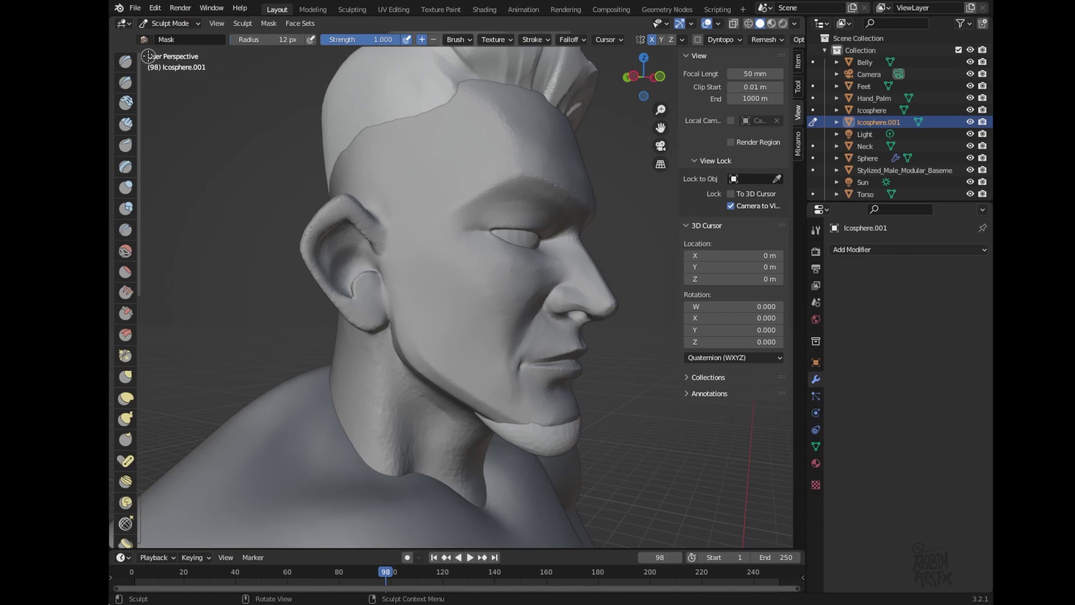
- Back in Object Mode, apply all transforms to Icosphere.001
left_click(180, 22)
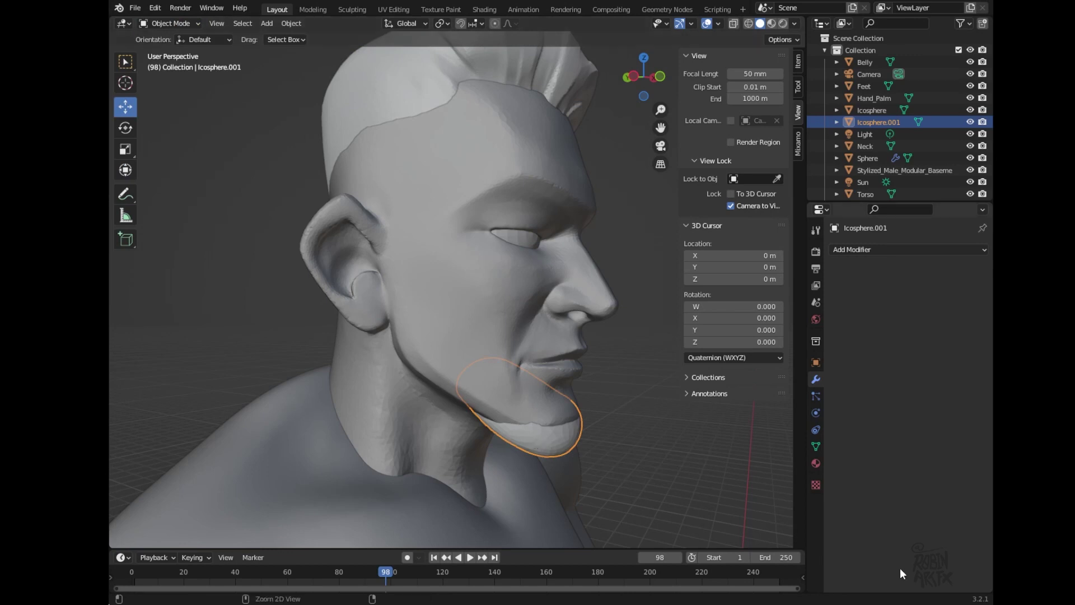
key("ctrl+a")
left_click(562, 436)
middle_click_drag(603, 451, 497, 444)
- Set the chin sphere's origin to geometry and return to Sculpt Mode with the Grab brush
right_click(389, 432)
mouse_move(333, 425)
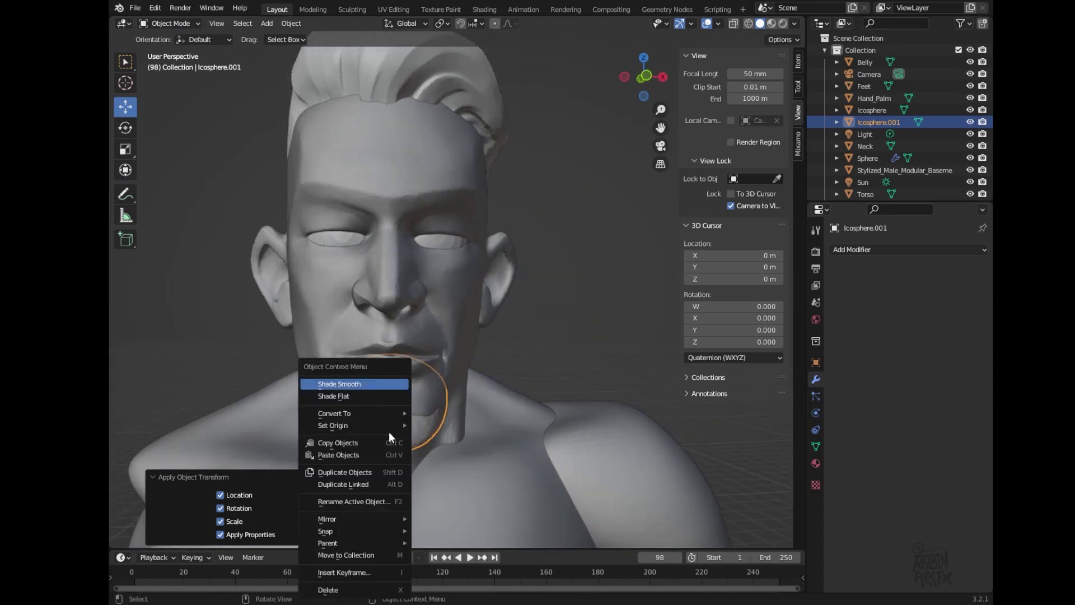
left_click(430, 435)
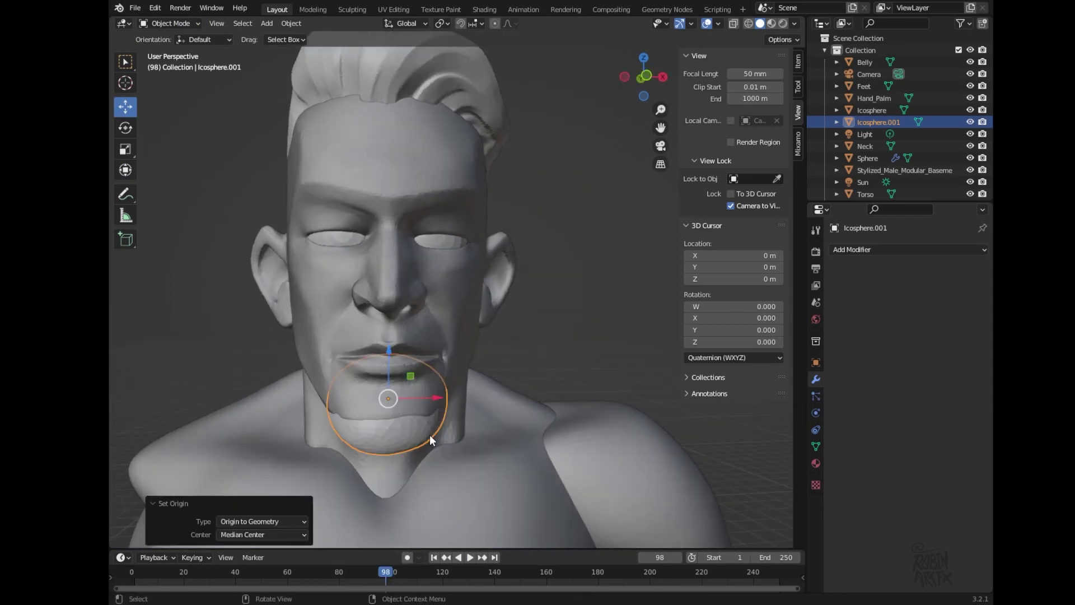
left_click(199, 24)
left_click(193, 61)
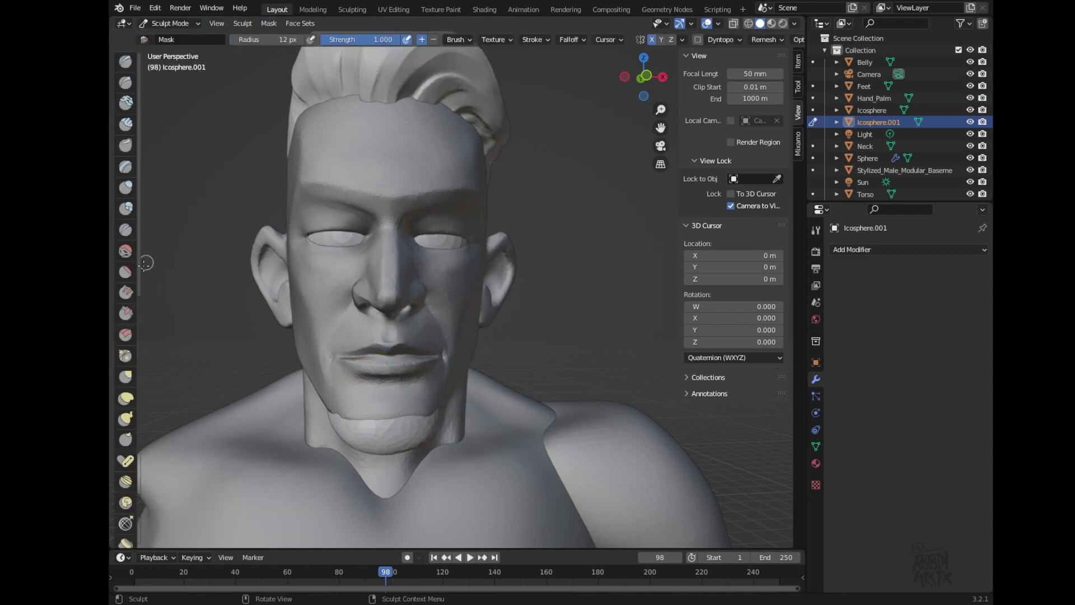
left_click(126, 375)
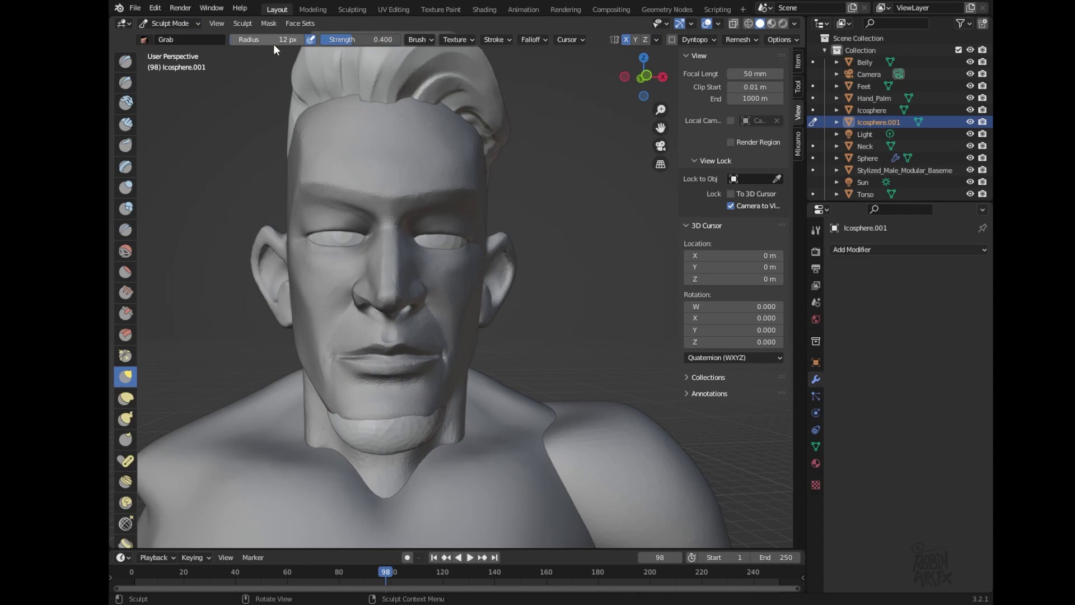
- Set Grab strength to 0.63 and radius to 52 px, then pull the chin piece forward
key("shift+f")
left_click(642, 107)
left_click_drag(642, 108, 729, 112)
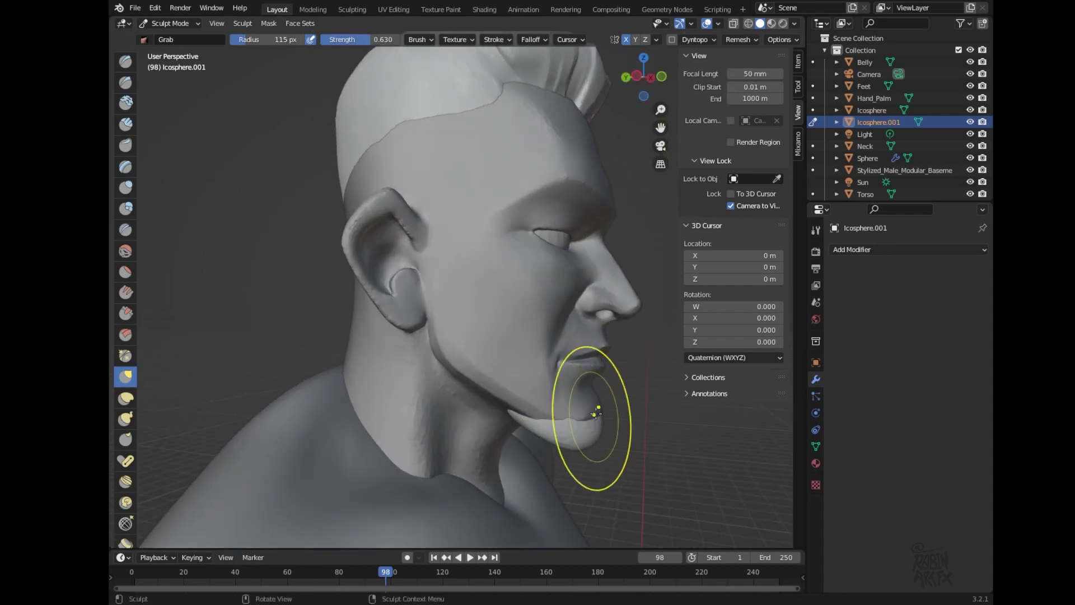
key("bracketleft")
key("bracketleft")
key("bracketleft")
key("bracketleft")
key("bracketleft")
key("bracketleft")
key("bracketleft")
key("bracketleft")
mouse_move(599, 428)
left_mouse_down()
mouse_move(613, 408)
mouse_move(610, 399)
mouse_move(590, 414)
mouse_move(608, 414)
mouse_move(598, 405)
left_mouse_up()
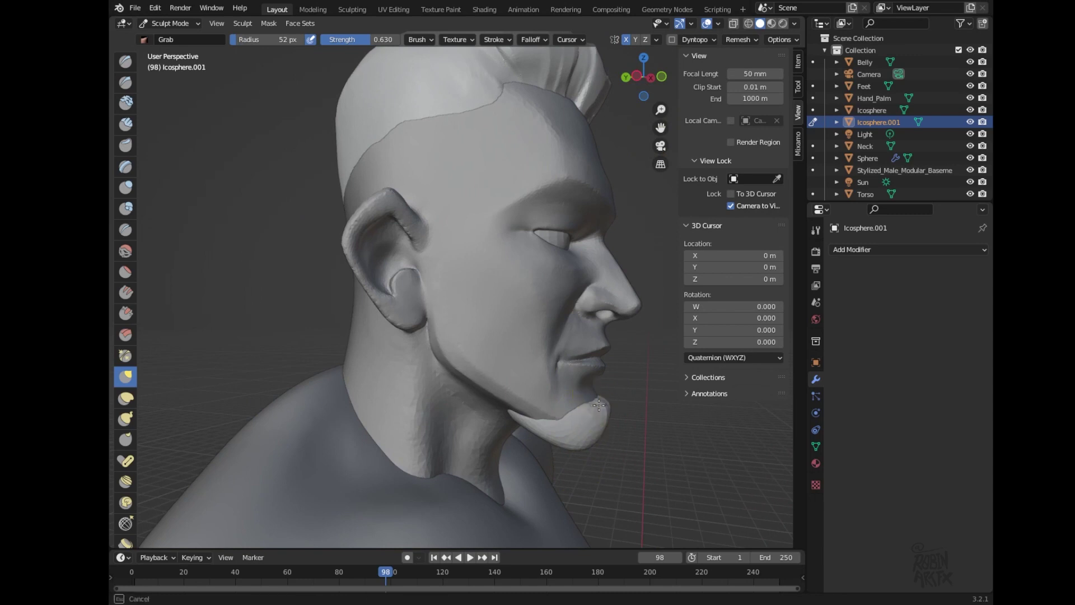
- Shape the chin piece into a rounded goatee from three-quarter and front views
mouse_move(644, 76)
left_mouse_down()
mouse_move(491, 70)
mouse_move(468, 204)
left_mouse_up()
mouse_move(336, 395)
left_mouse_down()
mouse_move(312, 389)
mouse_move(328, 399)
mouse_move(324, 383)
left_mouse_up()
mouse_move(644, 76)
left_mouse_down()
mouse_move(758, 80)
mouse_move(683, 84)
left_mouse_up()
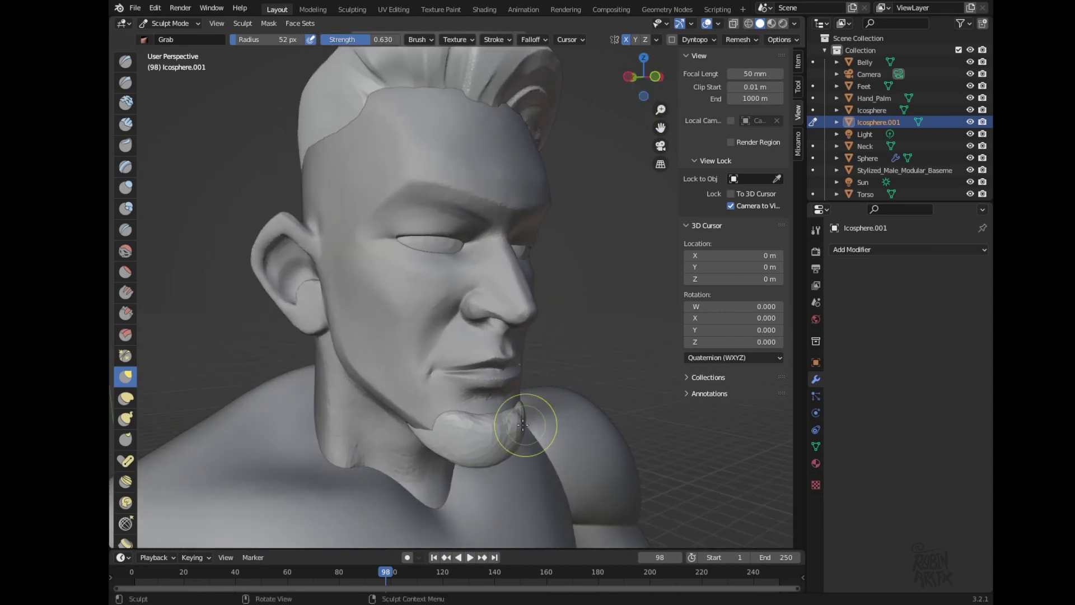
mouse_move(433, 431)
left_mouse_down()
mouse_move(436, 417)
mouse_move(432, 425)
left_mouse_up()
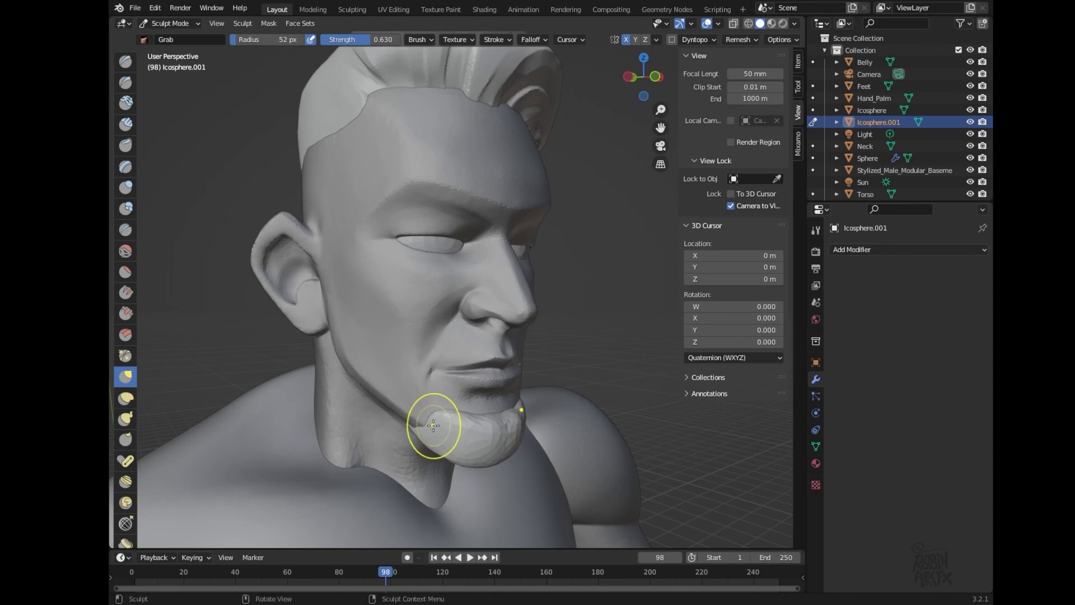
mouse_move(644, 77)
left_mouse_down()
mouse_move(618, 81)
mouse_move(714, 83)
mouse_move(628, 98)
mouse_move(639, 101)
mouse_move(661, 45)
mouse_move(630, 91)
left_mouse_up()
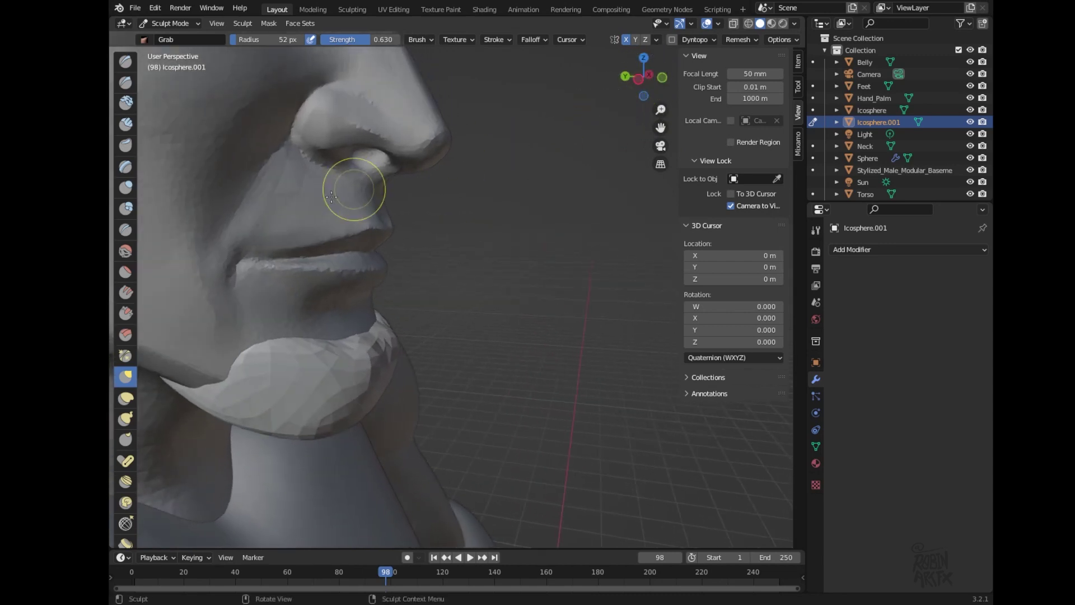
left_click(126, 312)
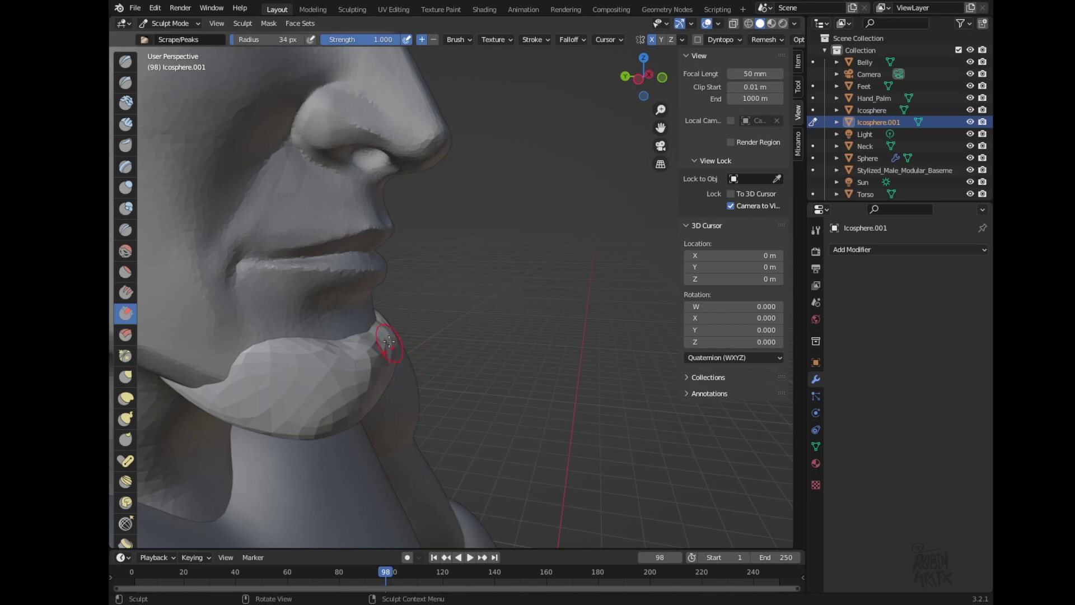
- Enable Dynamic Topology and scrape the chin piece's jagged edge flatter along the jaw
left_click_drag(403, 352, 372, 365)
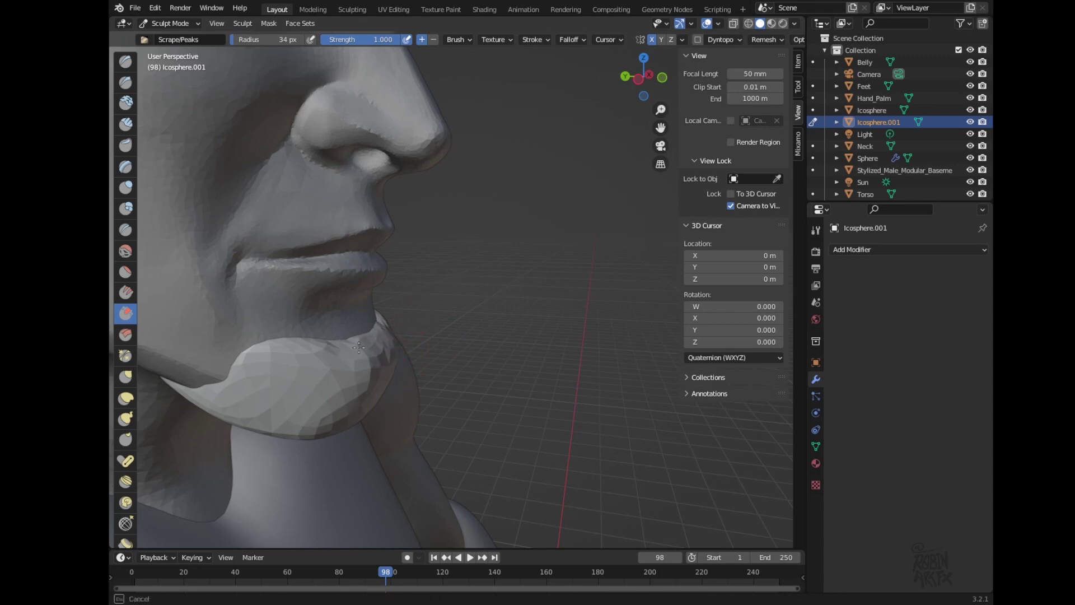
left_click_drag(364, 340, 378, 322)
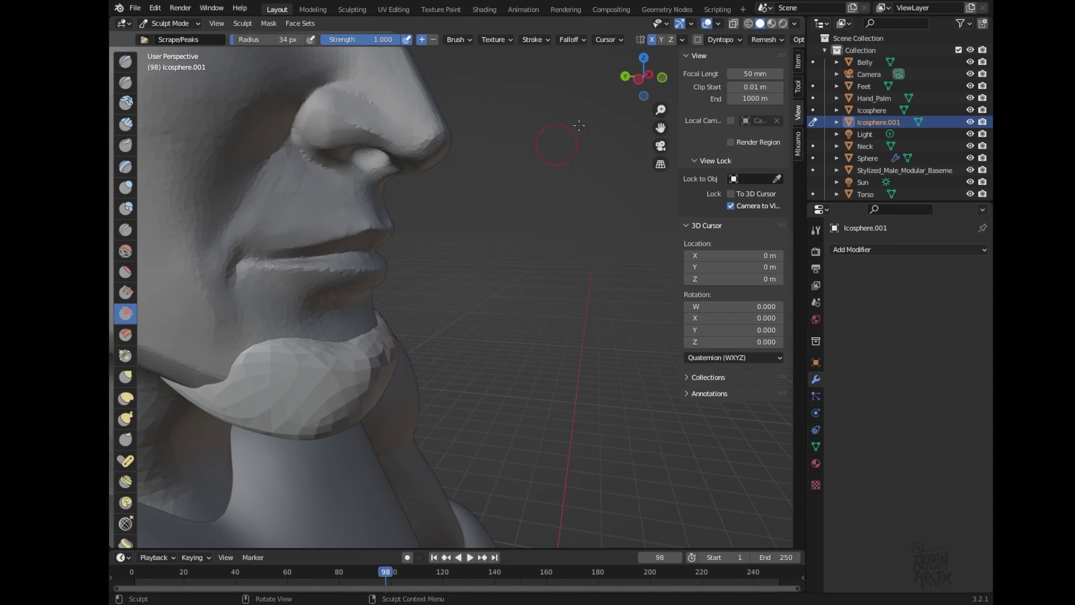
left_click(698, 39)
left_click(728, 39)
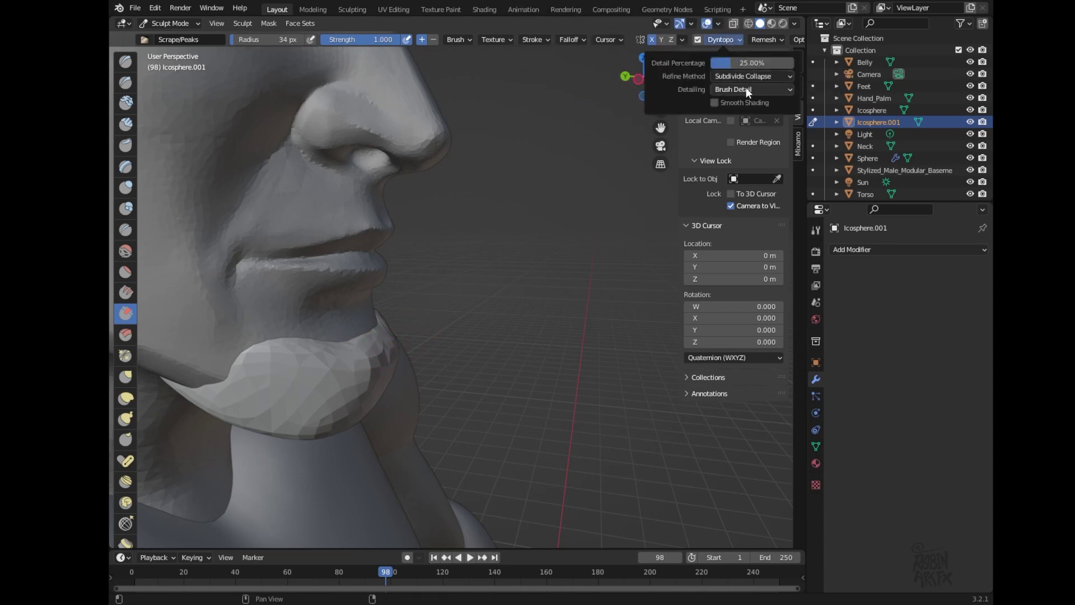
left_click_drag(355, 339, 387, 371)
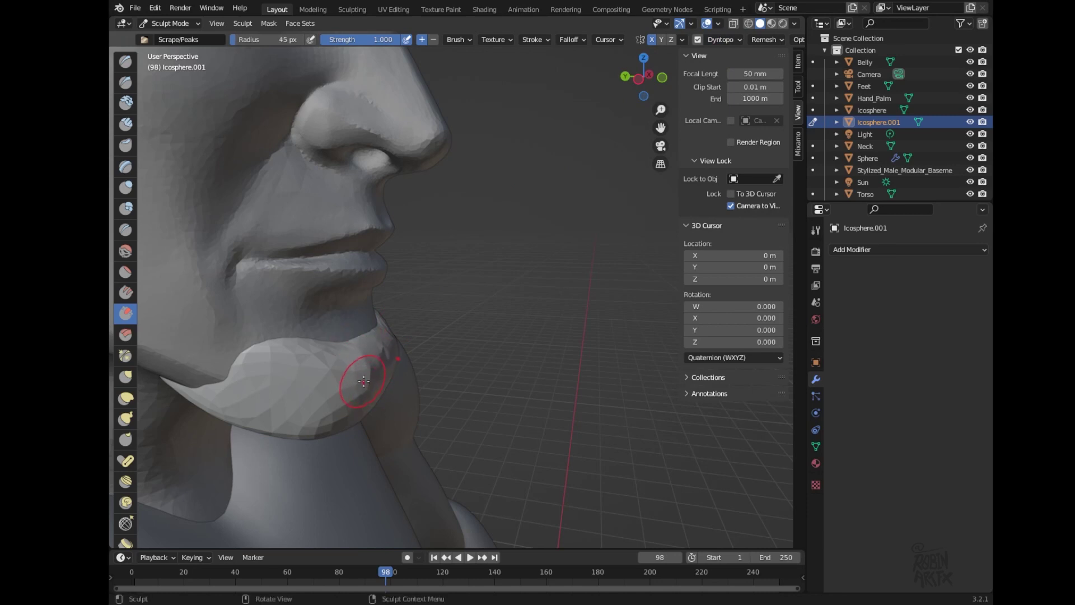
left_click_drag(371, 338, 373, 355)
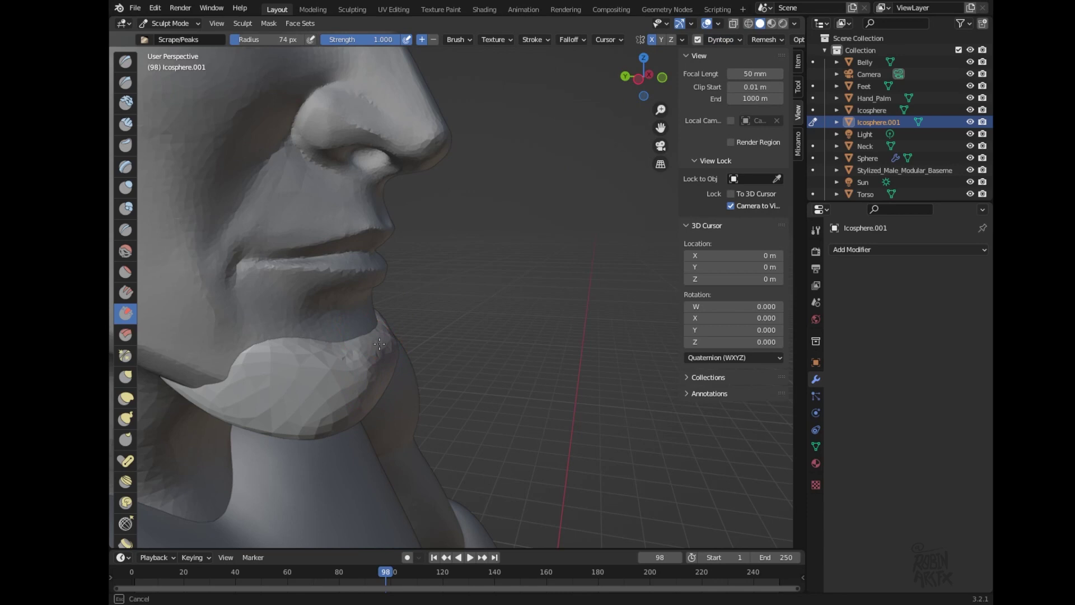
- Resize the Scrape brush to 47 px and scrape the chin area under the lower lip
key("f")
left_click(367, 379)
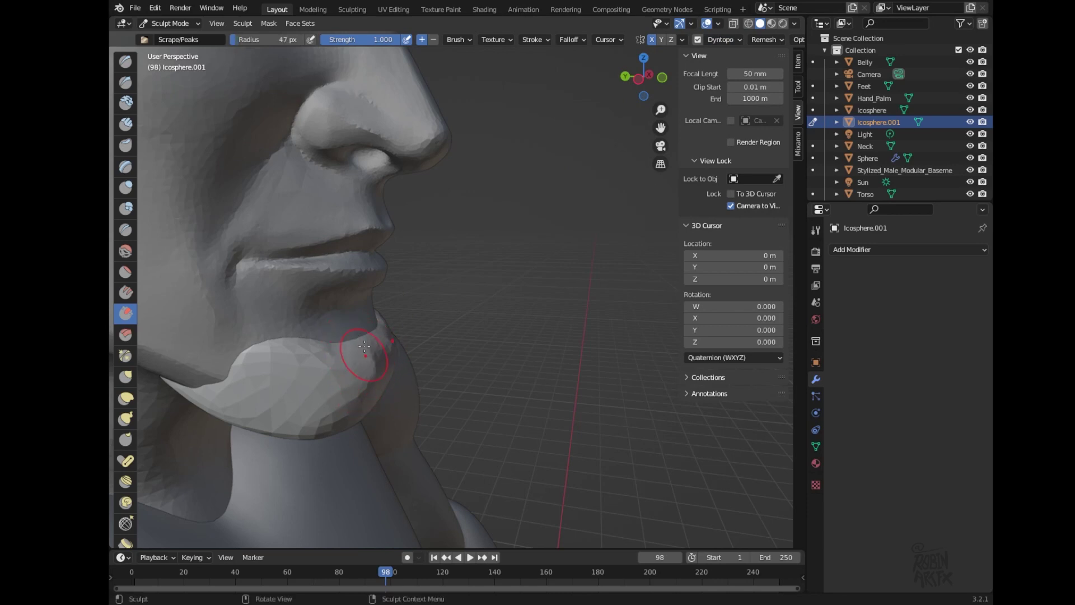
left_click_drag(355, 314, 252, 380)
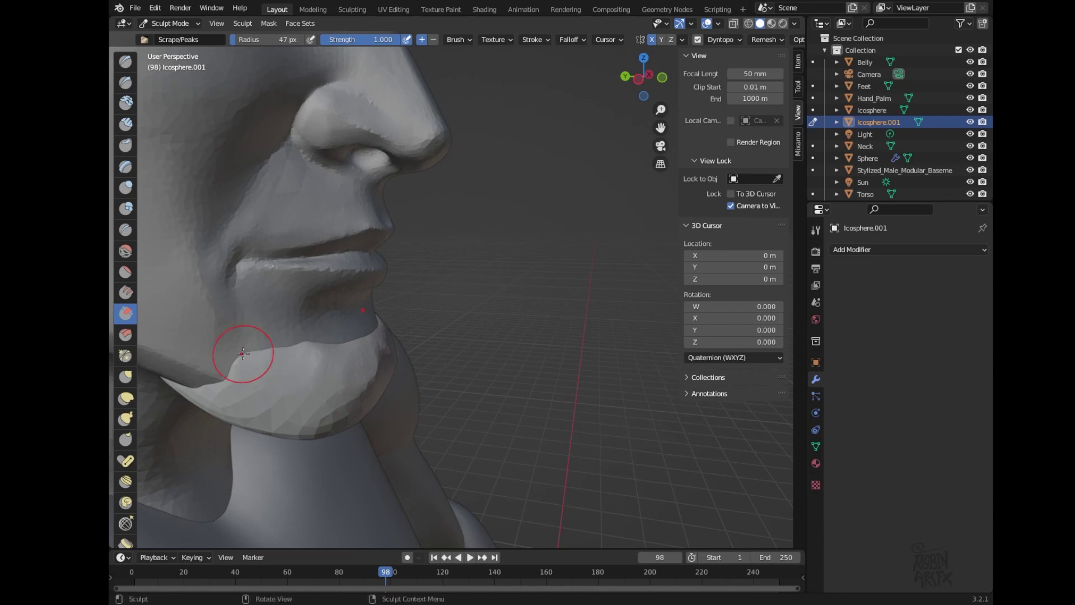
left_click_drag(305, 337, 336, 404)
mouse_move(644, 76)
left_mouse_down()
mouse_move(437, 51)
mouse_move(582, 112)
left_mouse_up()
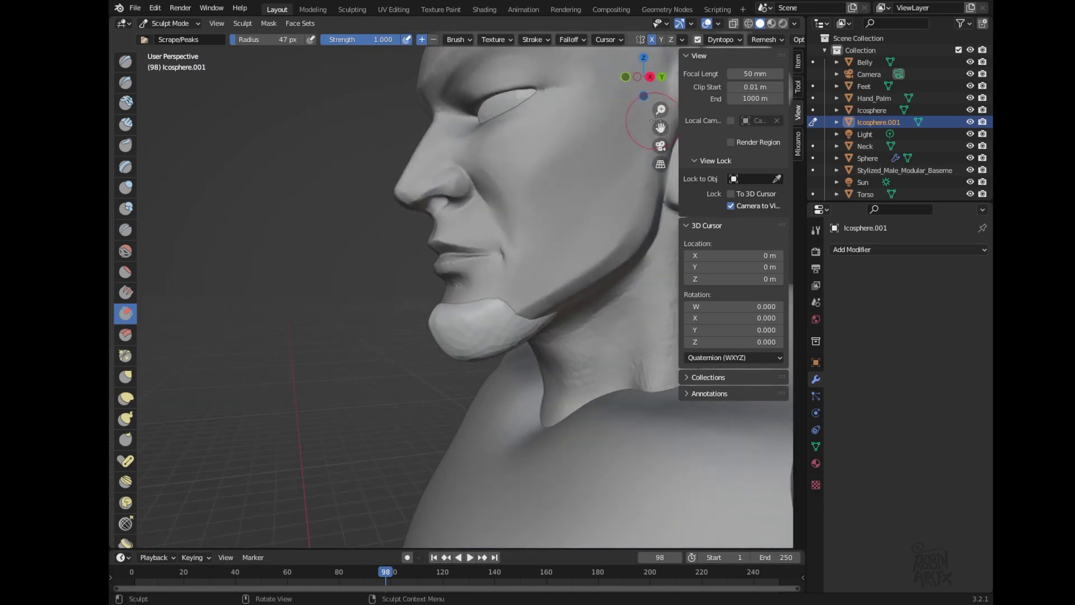
left_click_drag(661, 128, 572, 67)
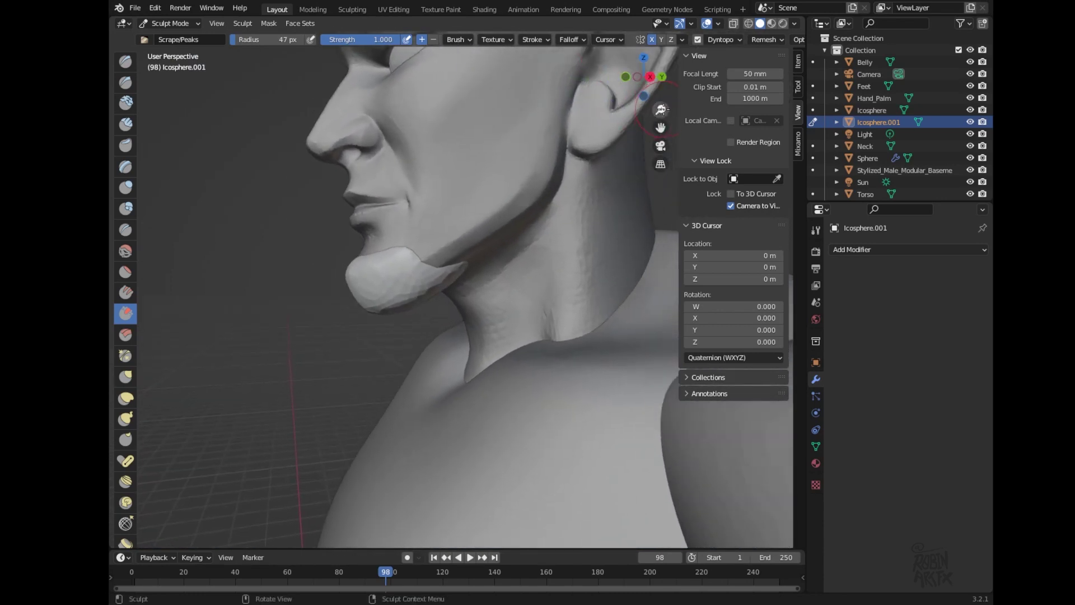
left_click_drag(660, 110, 639, 79)
- Flatten the chin piece's front and underside, sharpening its tip along the jaw
left_click_drag(302, 250, 298, 255)
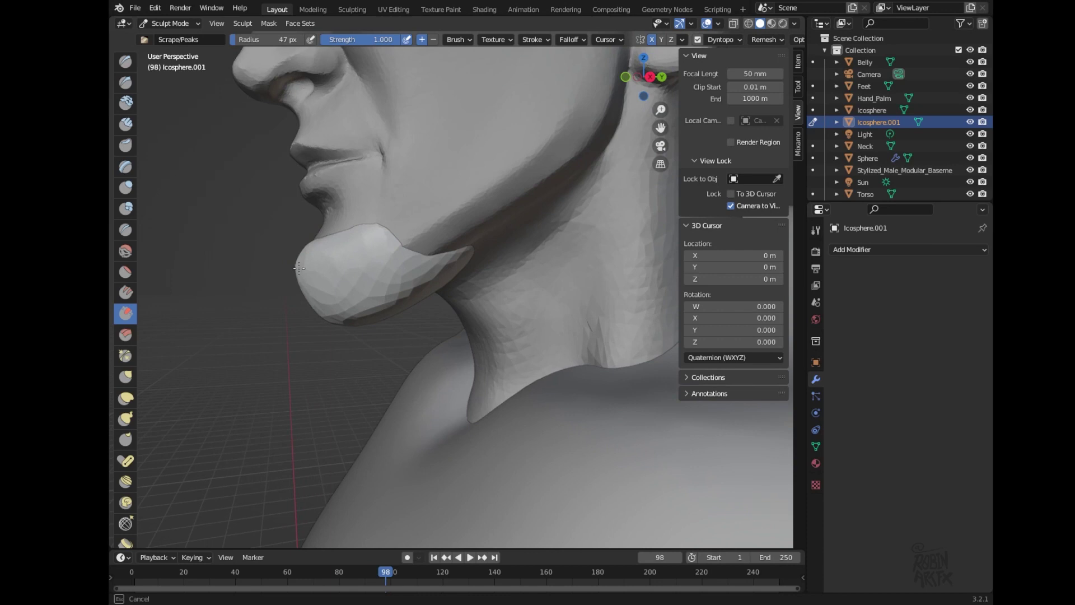
mouse_move(324, 249)
left_mouse_down()
mouse_move(339, 242)
mouse_move(355, 306)
left_mouse_up()
left_click_drag(372, 252, 410, 270)
left_click_drag(324, 316, 363, 311)
mouse_move(432, 288)
left_mouse_down()
mouse_move(467, 261)
mouse_move(442, 266)
left_mouse_up()
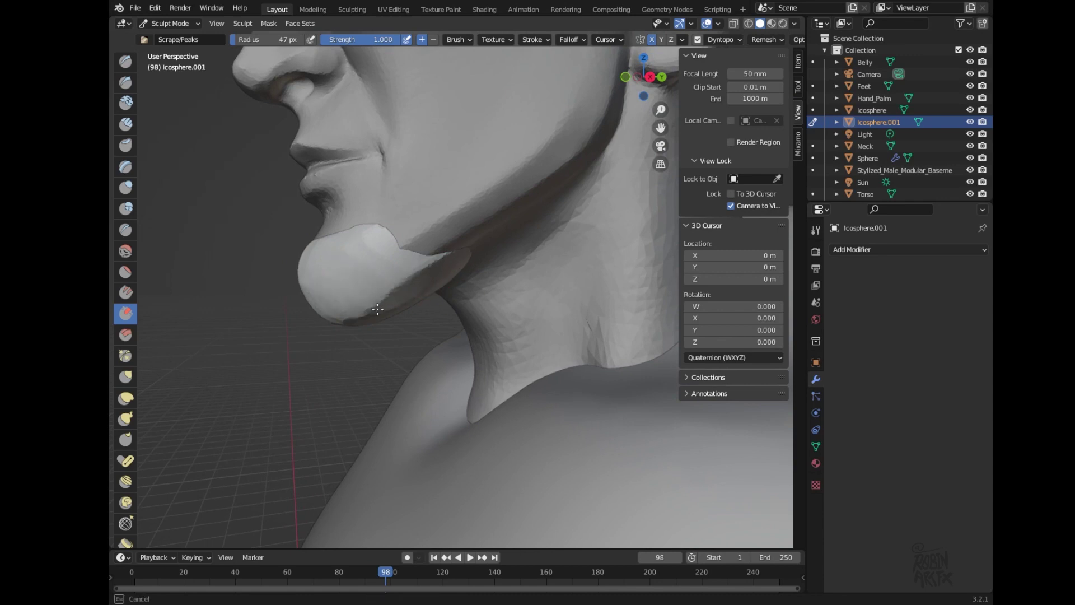
left_click_drag(361, 323, 409, 296)
mouse_move(461, 259)
left_mouse_down()
mouse_move(372, 307)
mouse_move(406, 265)
left_mouse_up()
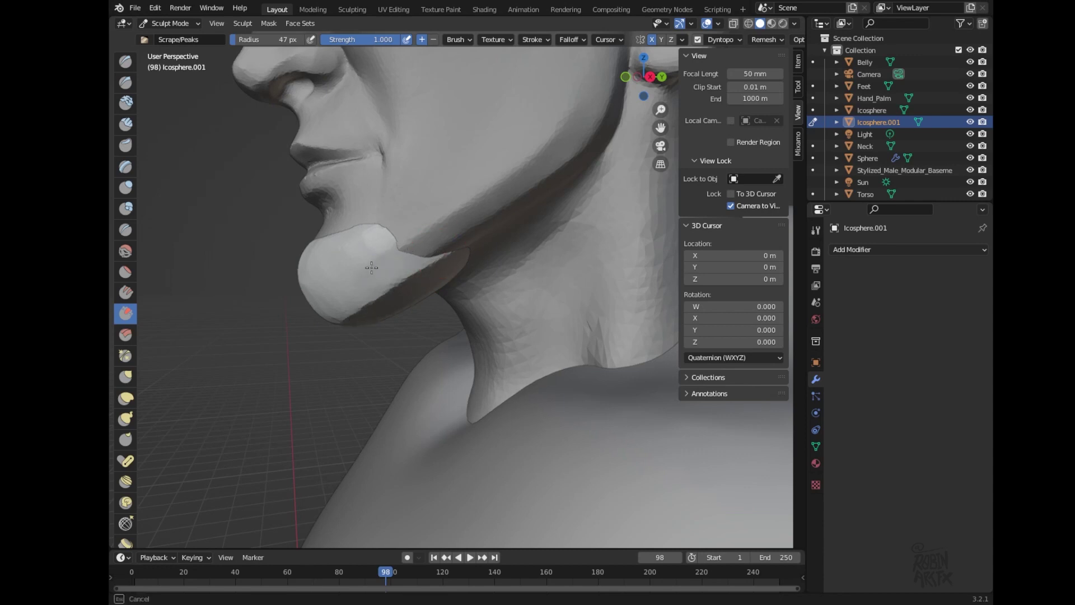
- Scrape the chin's right edge and orbit to inspect under the jaw
left_click_drag(644, 77, 601, 63)
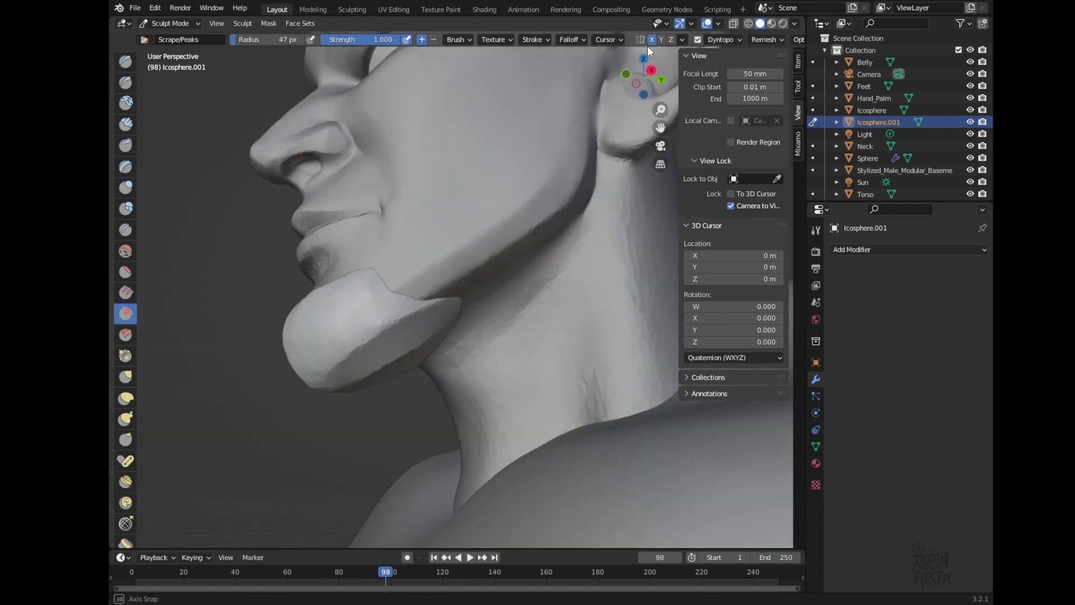
left_click_drag(493, 372, 503, 365)
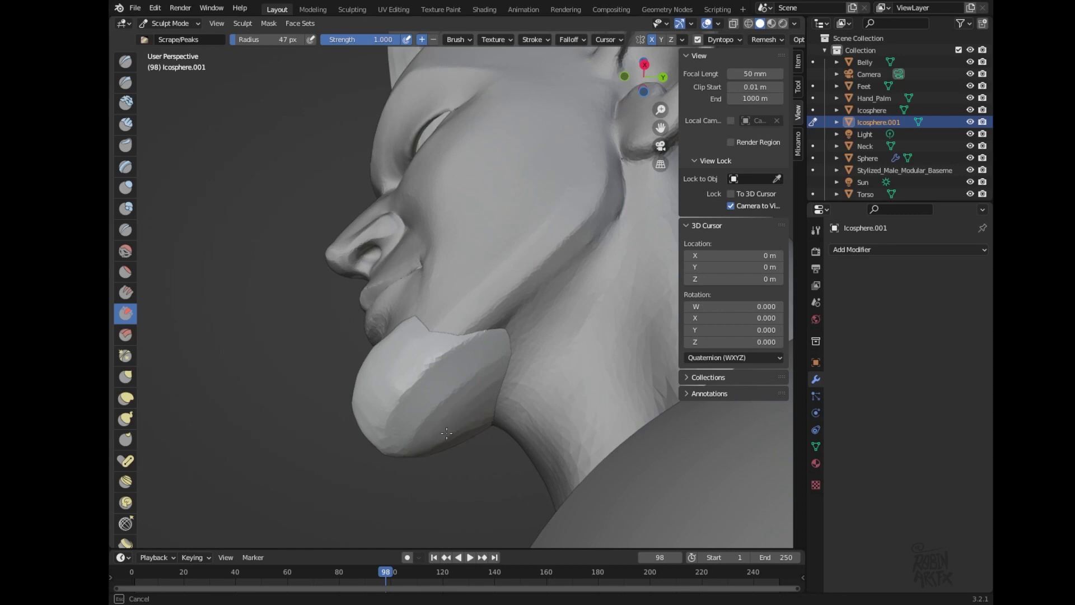
left_click_drag(436, 450, 480, 420)
mouse_move(645, 77)
left_mouse_down()
mouse_move(750, 101)
mouse_move(664, 124)
left_mouse_up()
key("b")
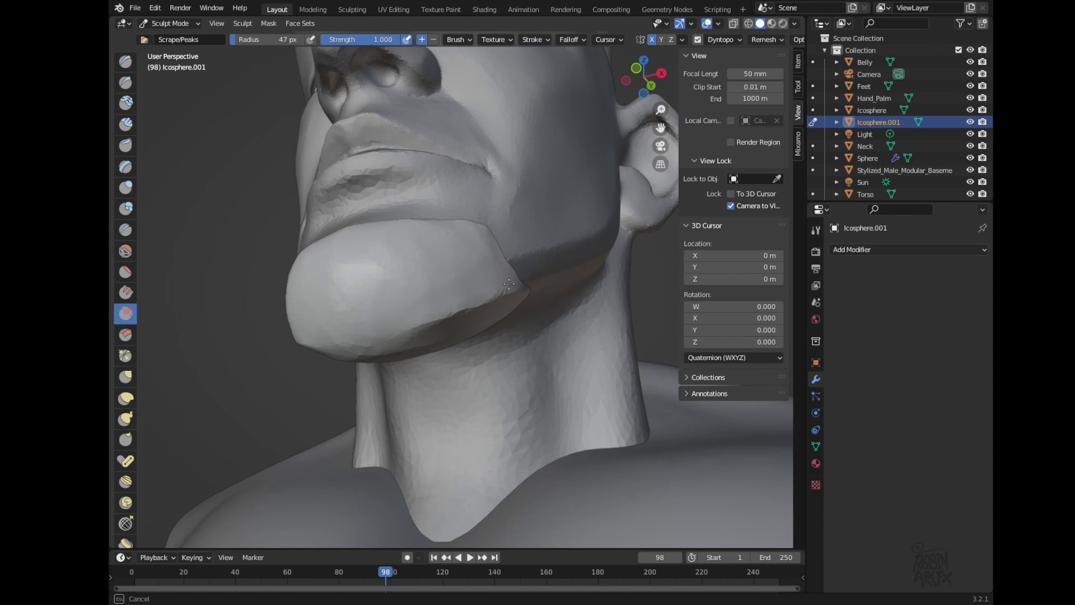
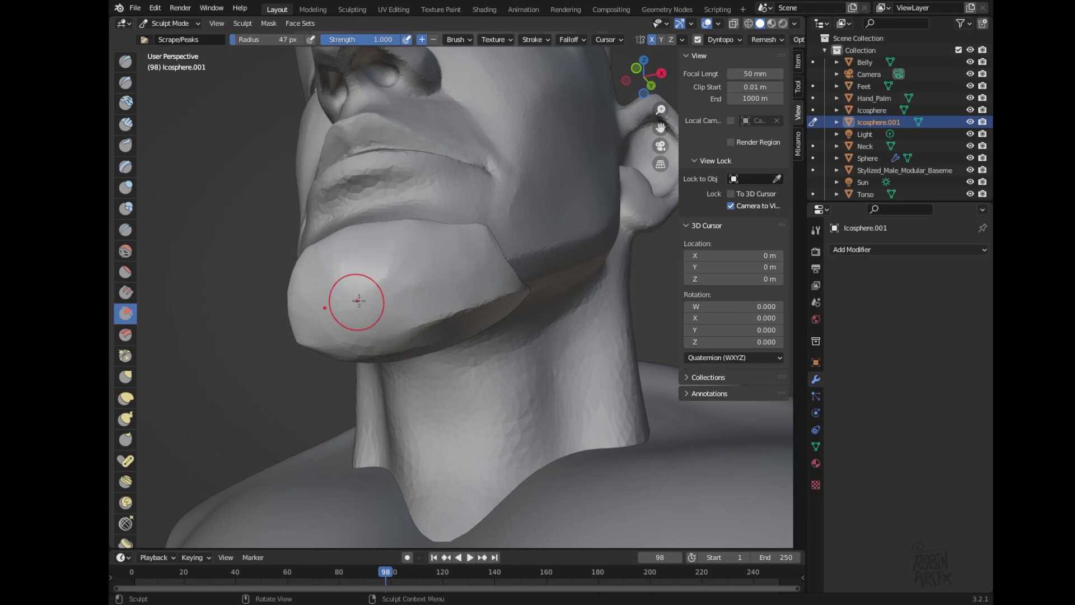
- Scrape and grab the chin patch's upper edge into a rounded chin below the lower lip, then return to Object Mode
left_click_drag(644, 77, 616, 107)
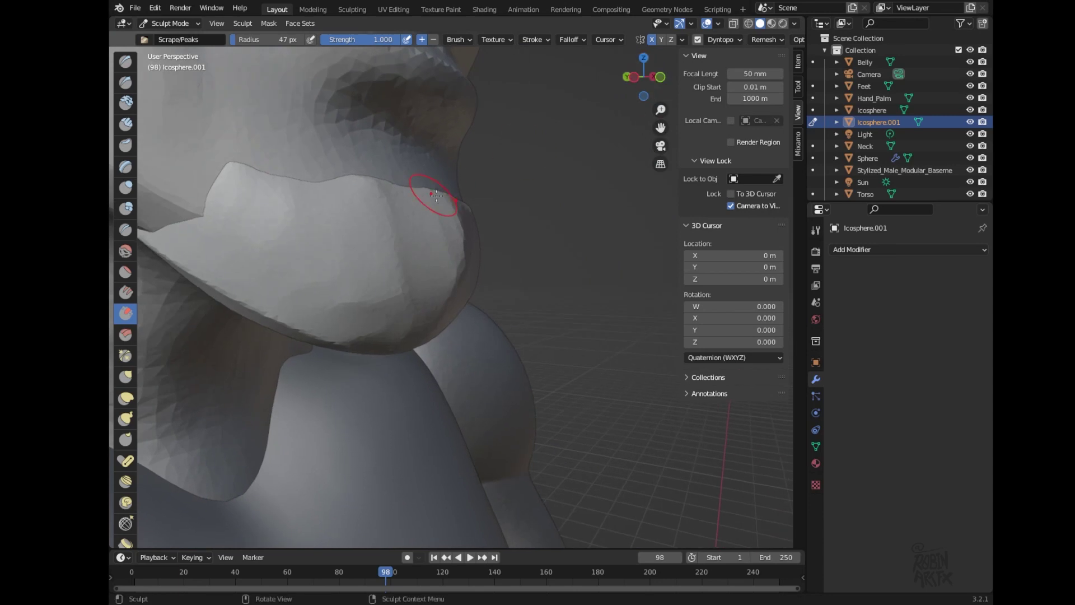
left_click_drag(467, 240, 457, 227)
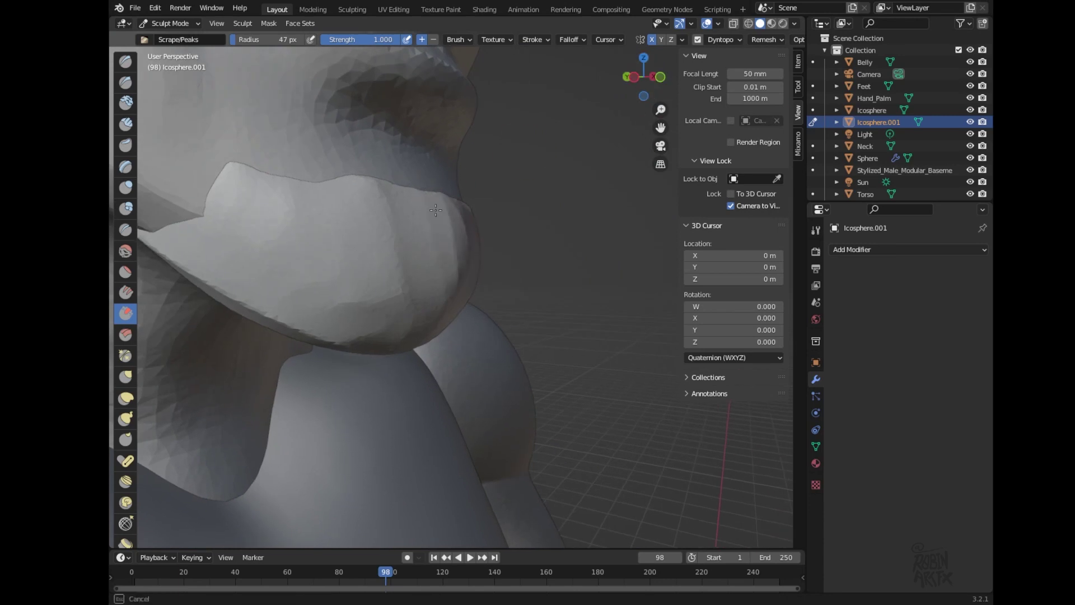
mouse_move(432, 245)
left_mouse_down()
mouse_move(392, 230)
mouse_move(380, 197)
left_mouse_up()
left_click_drag(408, 277, 412, 313)
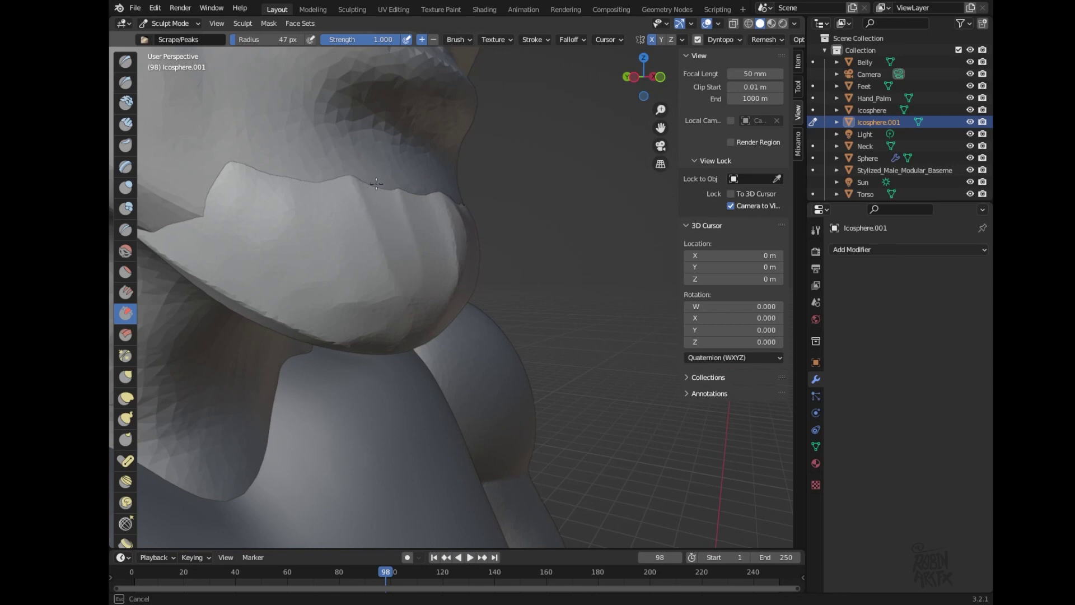
left_click_drag(408, 265, 384, 233)
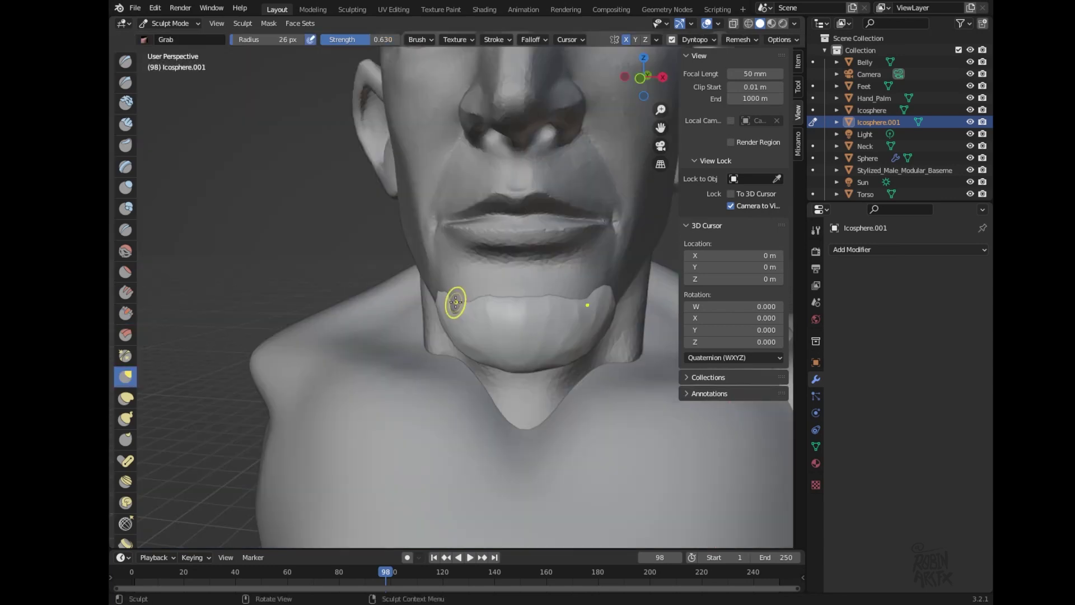
left_click_drag(453, 300, 470, 303)
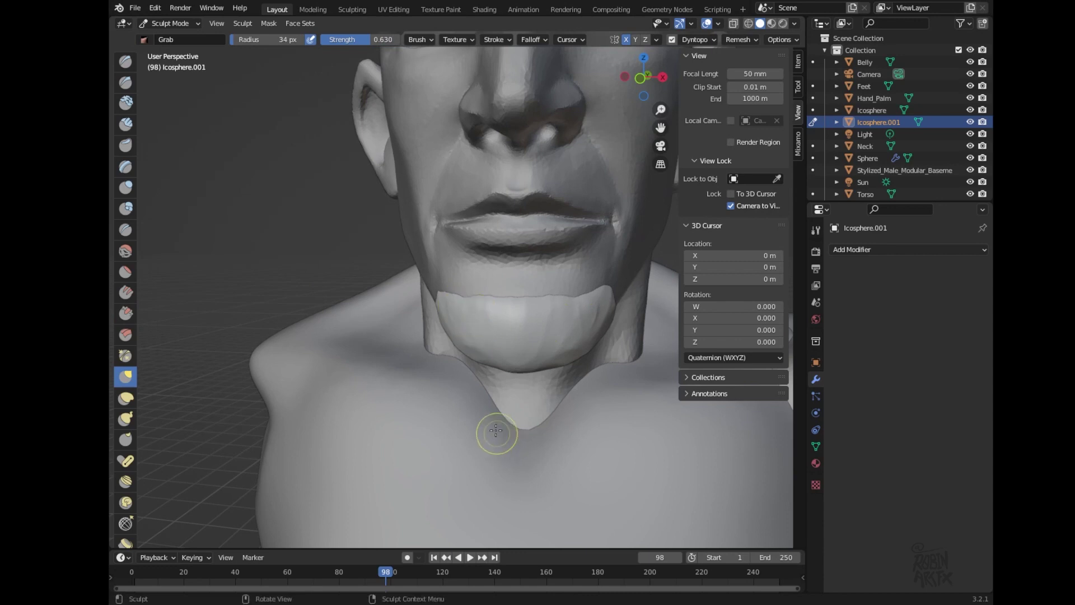
mouse_move(504, 298)
left_mouse_down()
mouse_move(513, 295)
mouse_move(512, 308)
left_mouse_up()
mouse_move(672, 90)
left_mouse_down()
mouse_move(649, 97)
mouse_move(651, 84)
left_mouse_up()
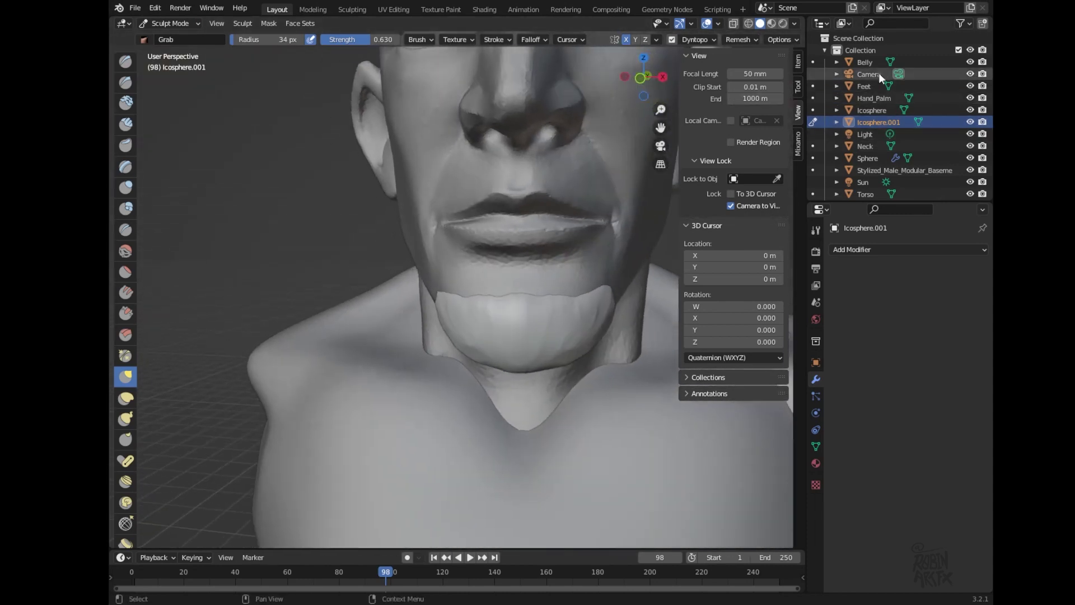
left_click(185, 22)
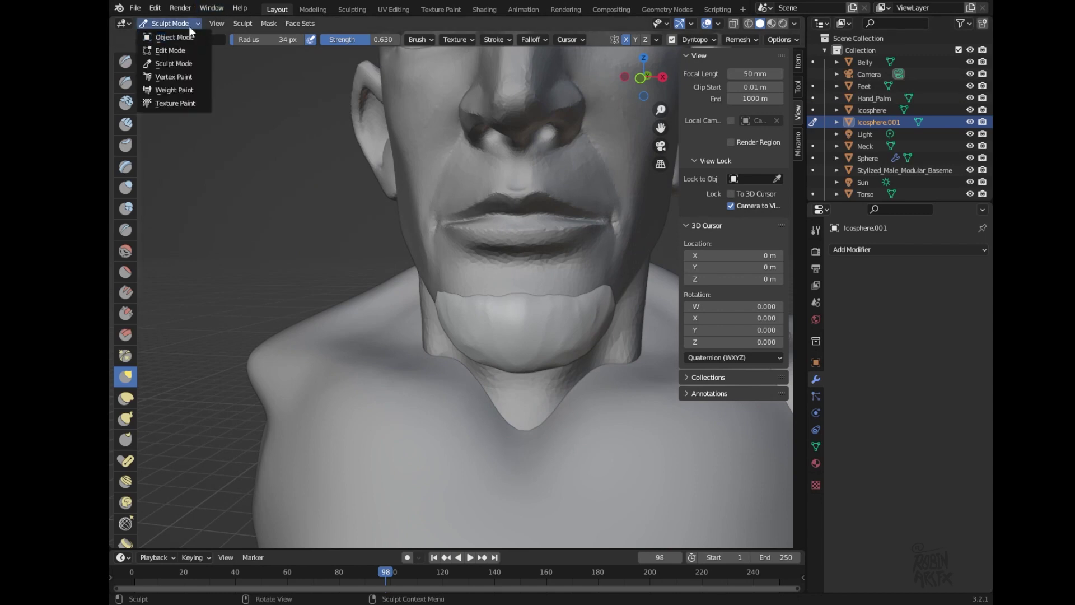
- Put the Neck in Sculpt Mode with the Mask brush at about 14 px radius
left_click(566, 180)
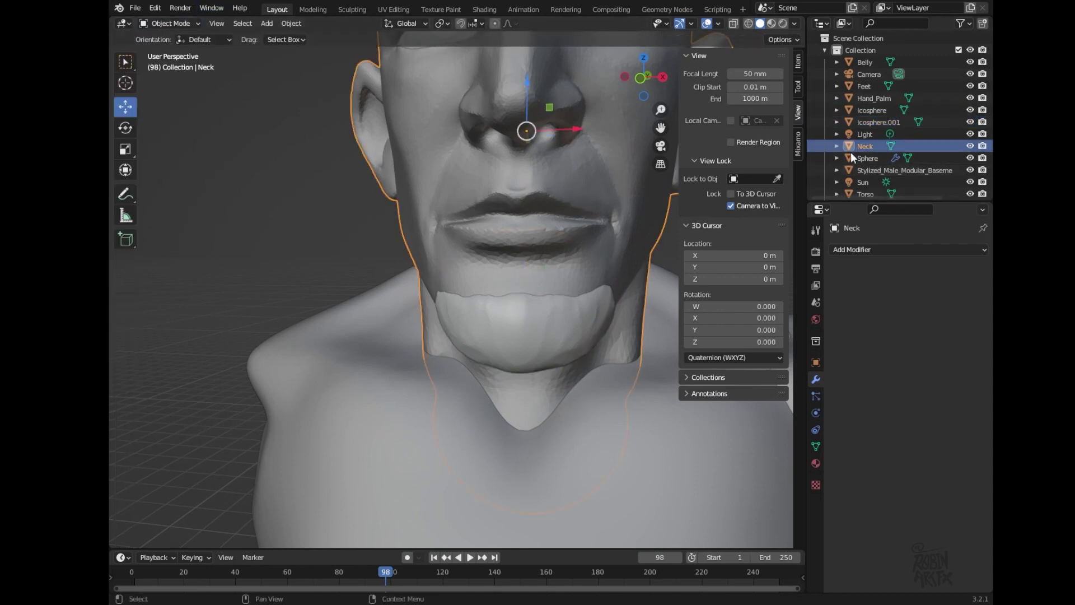
left_click(186, 24)
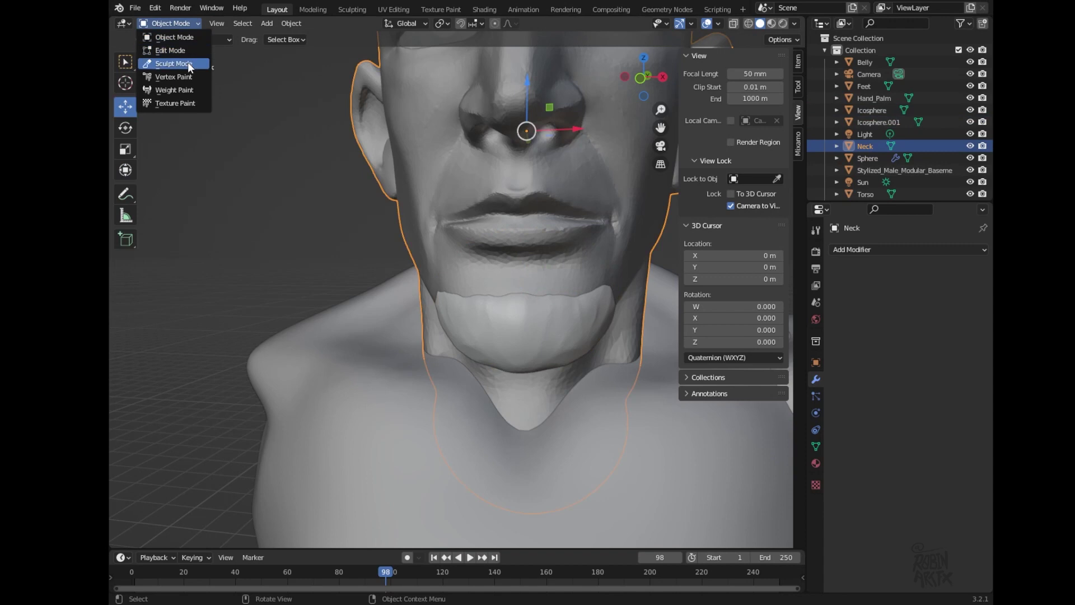
left_click(189, 63)
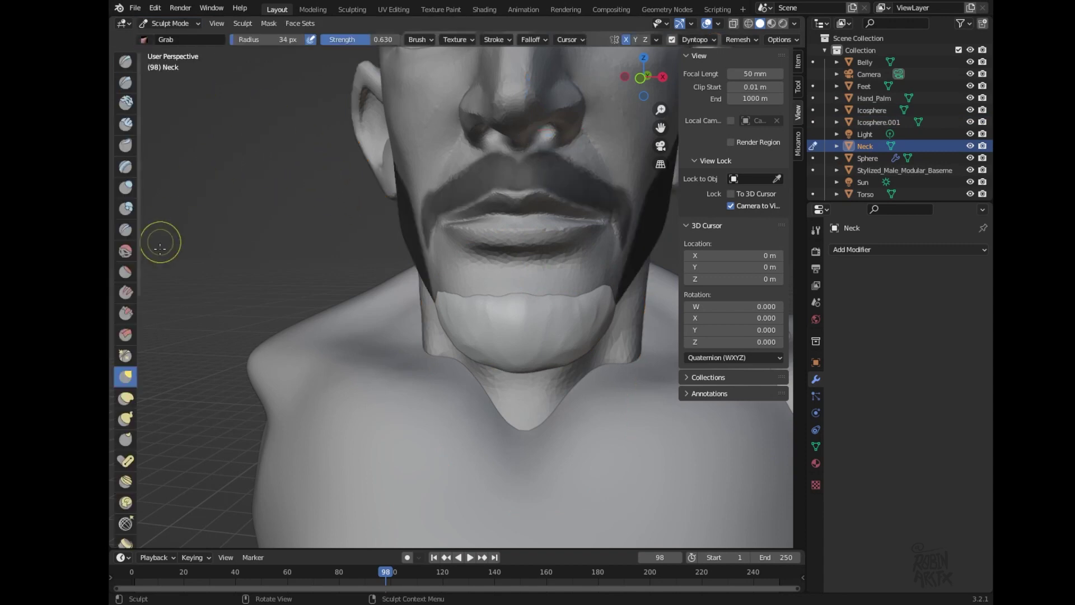
mouse_move(139, 294)
left_click_drag(140, 290, 143, 468)
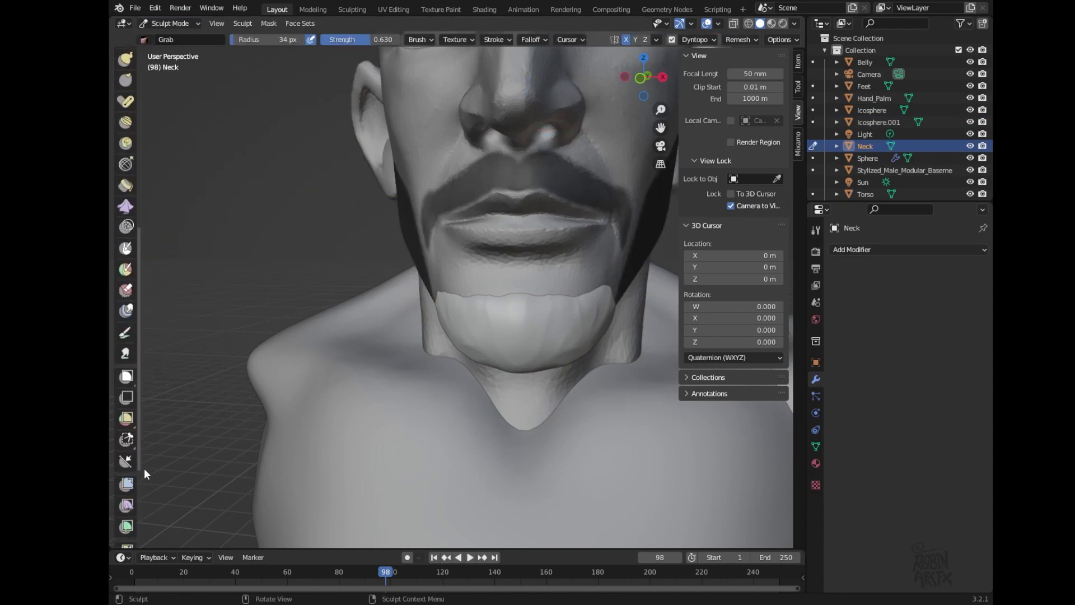
left_click(125, 245)
key("bracketleft")
key("bracketleft")
key("bracketleft")
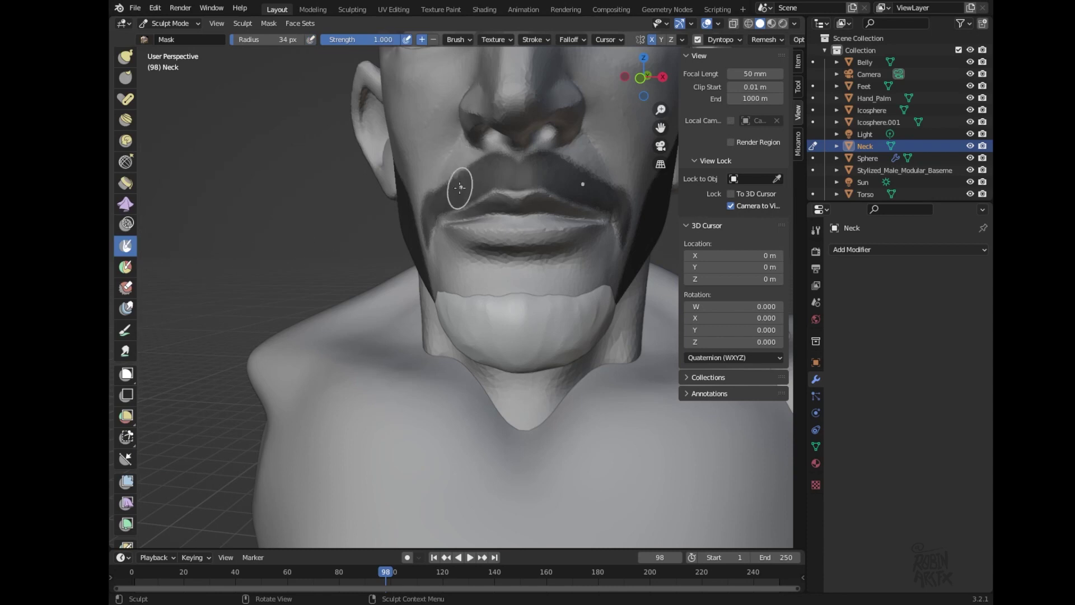
key("bracketleft")
key("bracketleft")
key("bracketleft")
key("bracketleft")
key("bracketleft")
key("bracketleft")
key("b")
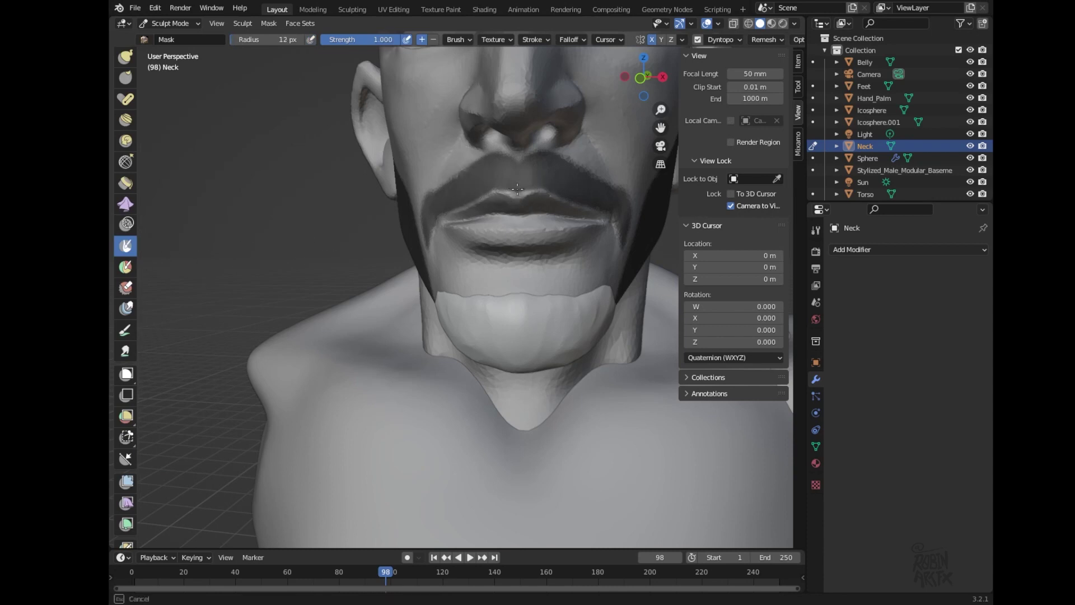
key("Escape")
key("bracketleft")
key("bracketleft")
key("bracketleft")
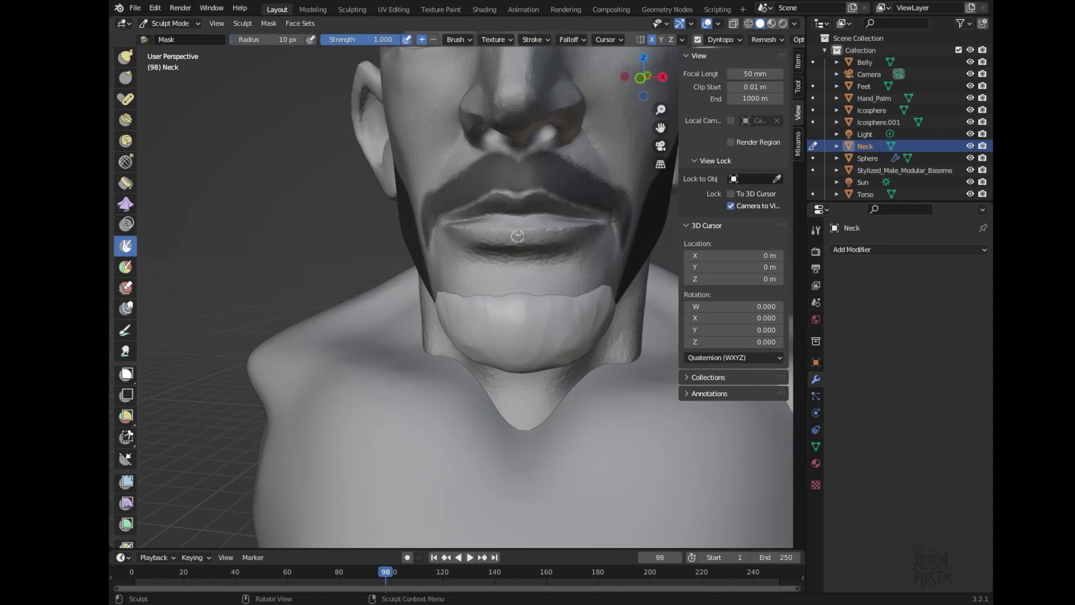
key("bracketright")
key("bracketright")
key("bracketright")
key("b")
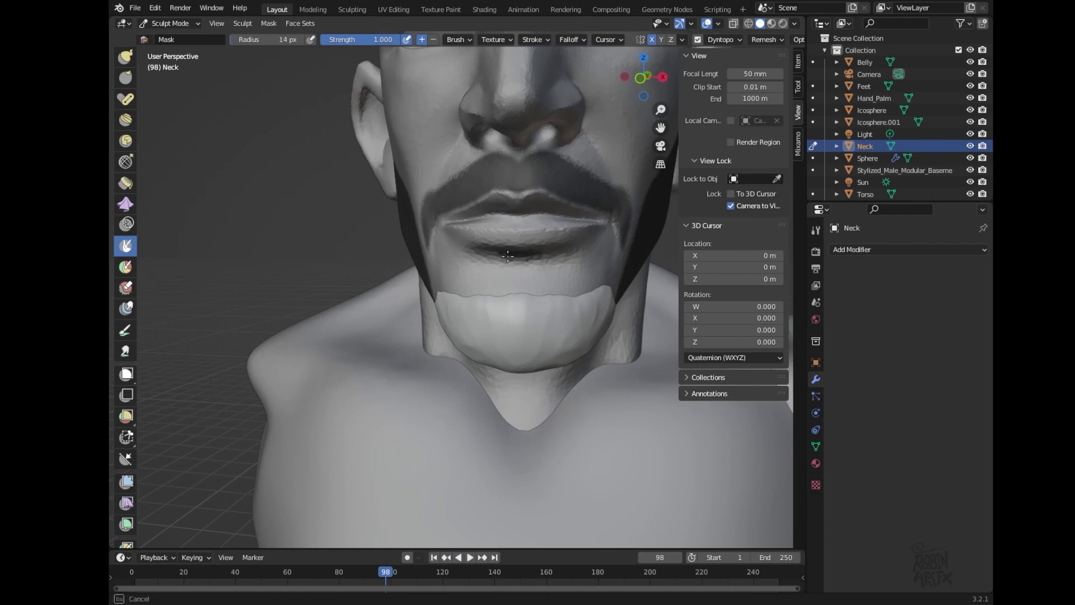
- Mask under the lower lip toward the mouth corners, erasing stray mask on the face
left_click_drag(525, 262, 507, 274)
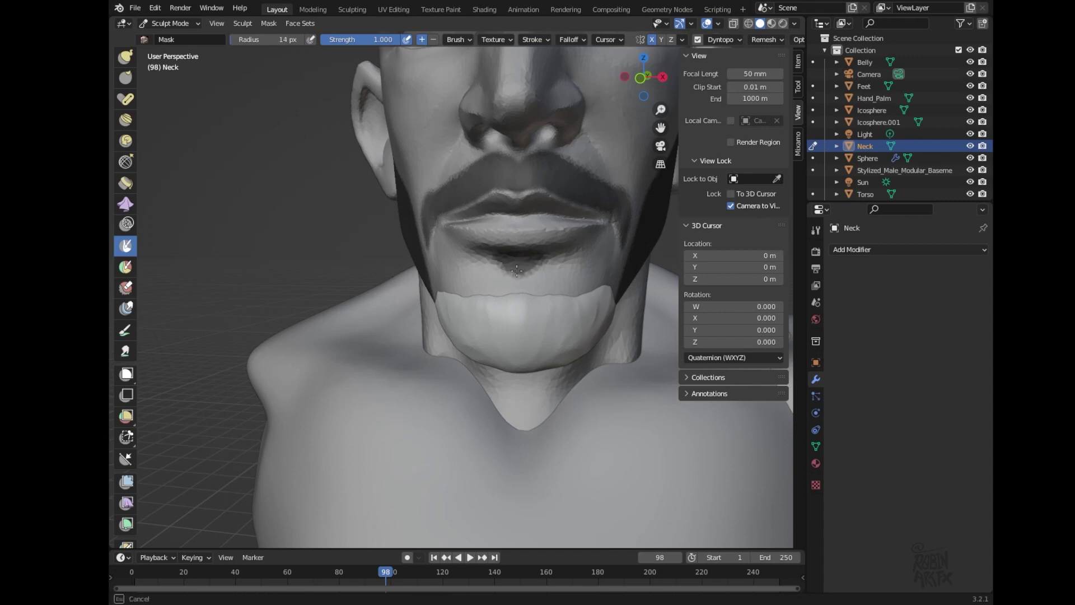
left_click_drag(547, 255, 522, 279)
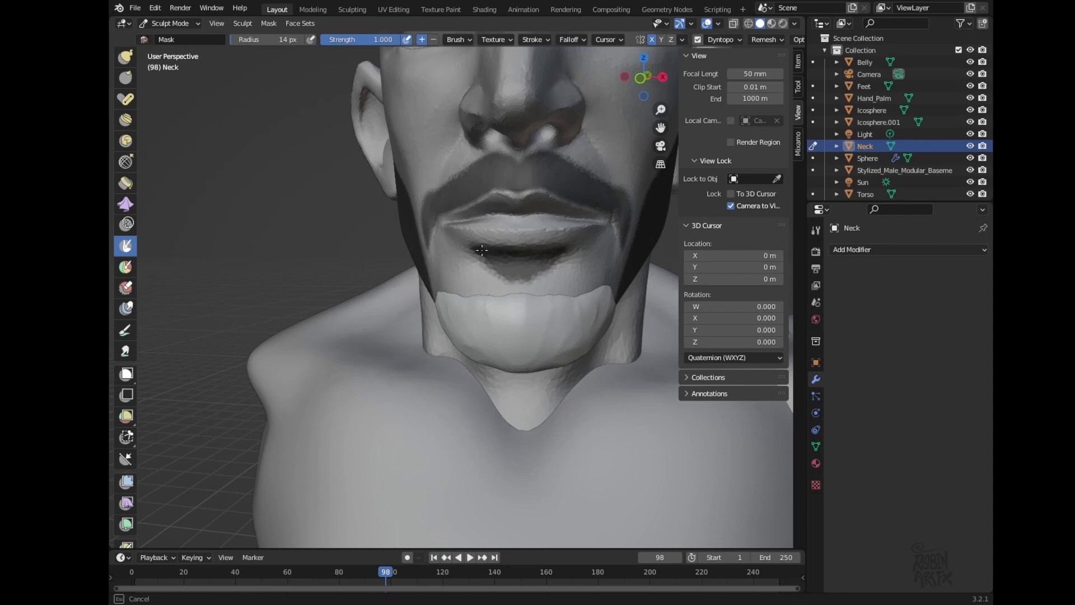
left_click_drag(476, 252, 516, 279)
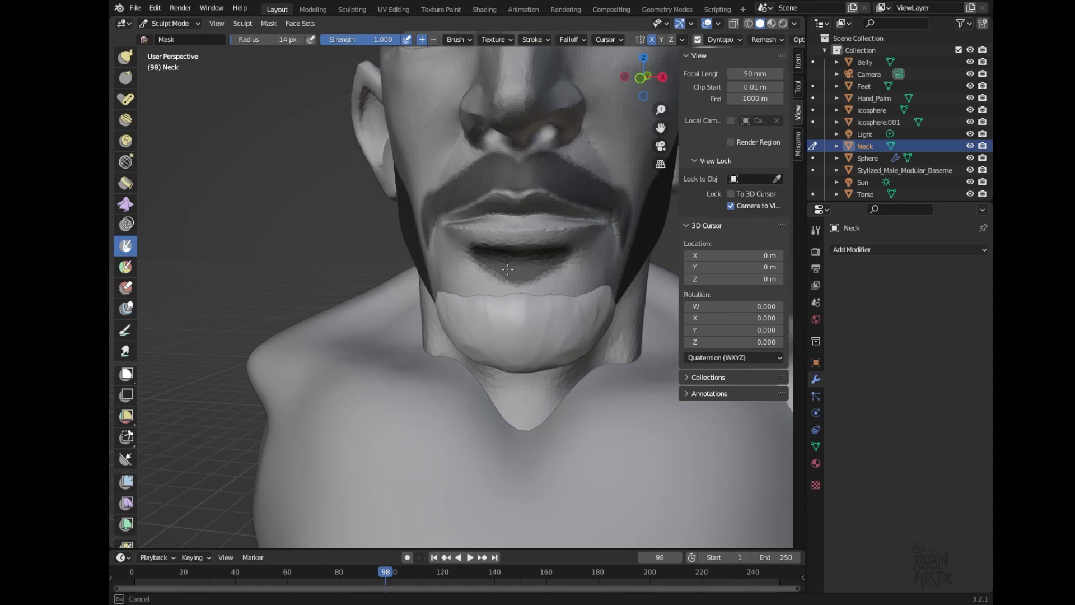
mouse_move(644, 77)
left_mouse_down()
mouse_move(711, 74)
mouse_move(644, 77)
left_mouse_up()
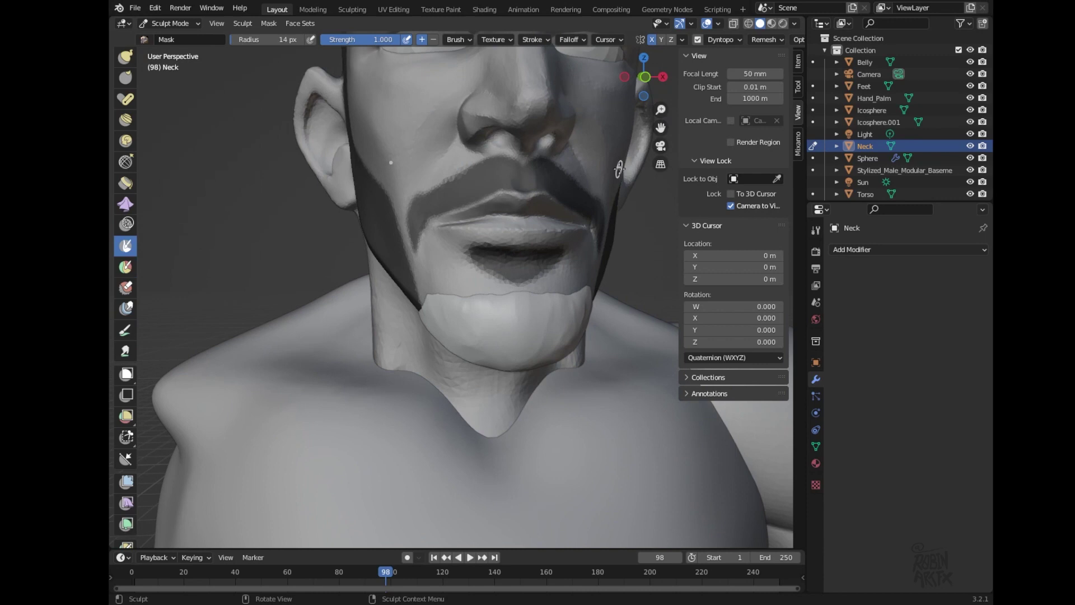
left_click(434, 39)
mouse_move(401, 212)
left_mouse_down()
mouse_move(404, 222)
mouse_move(402, 208)
left_mouse_up()
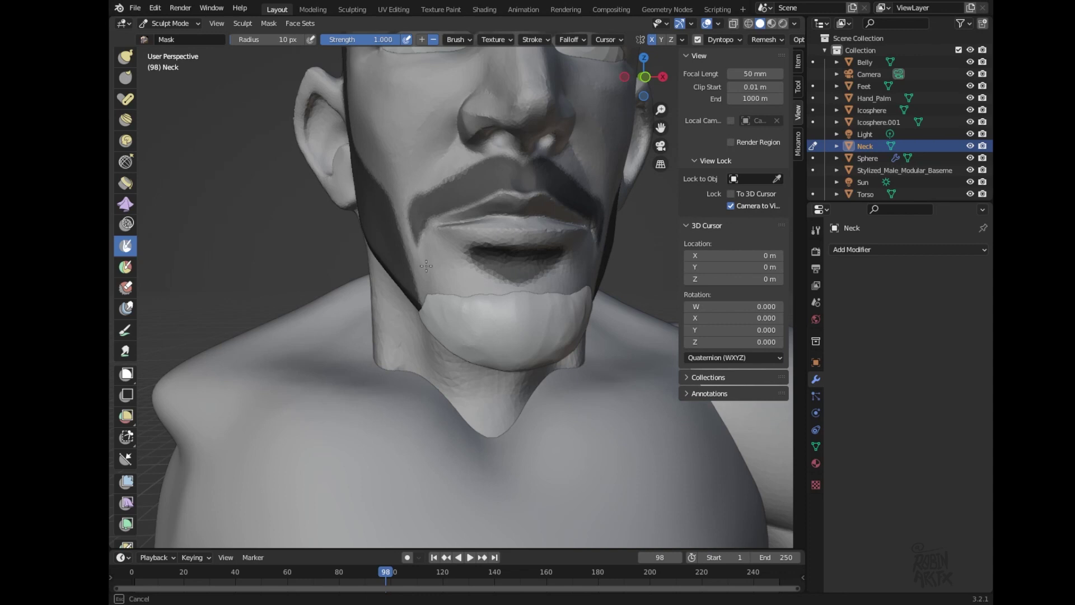
left_click(422, 39)
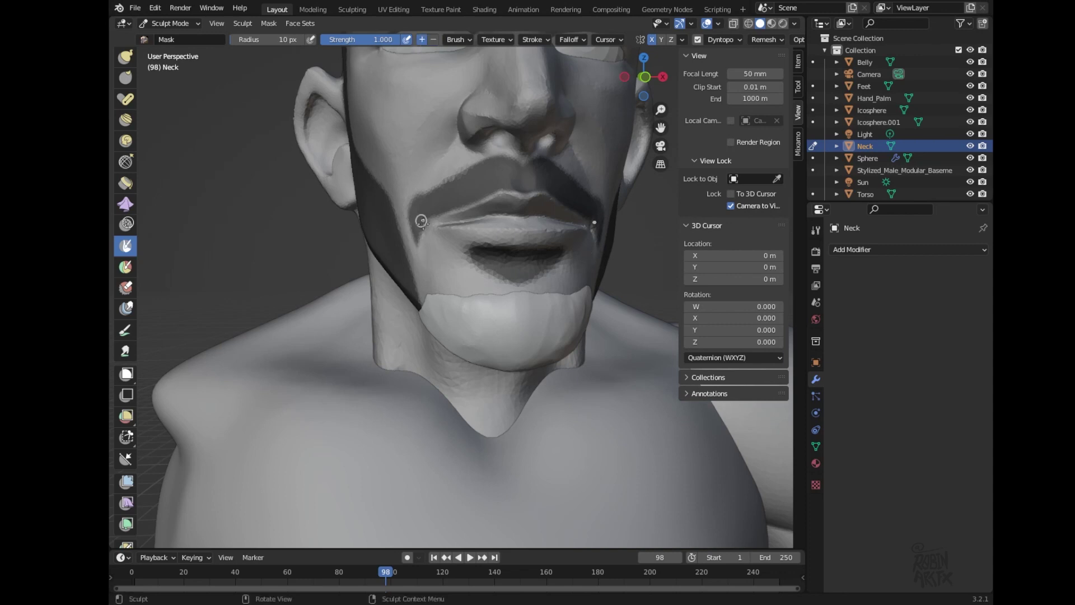
left_click_drag(423, 221, 424, 248)
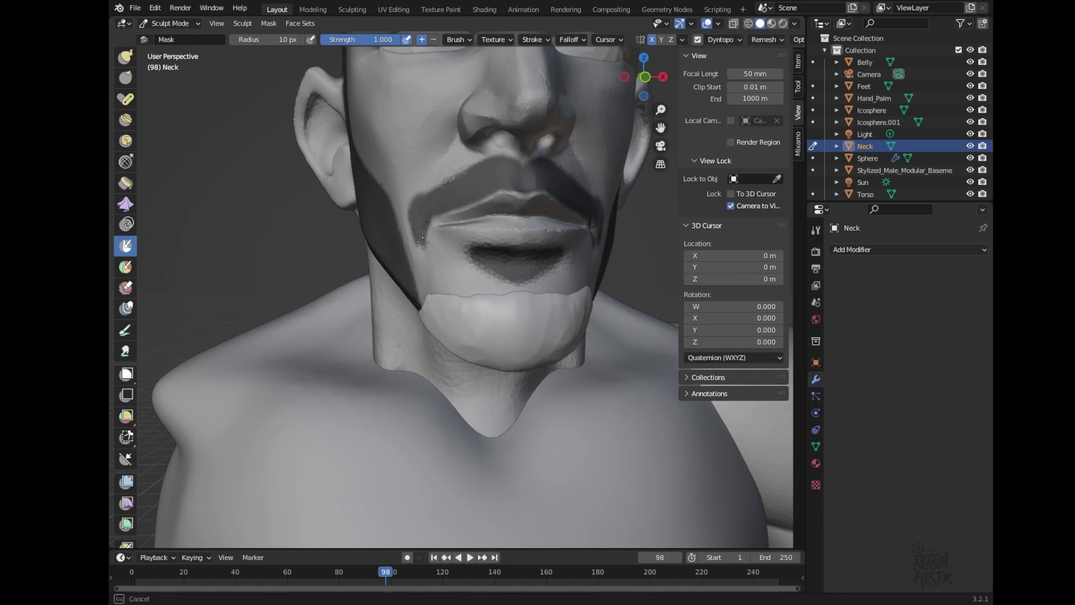
left_click(433, 39)
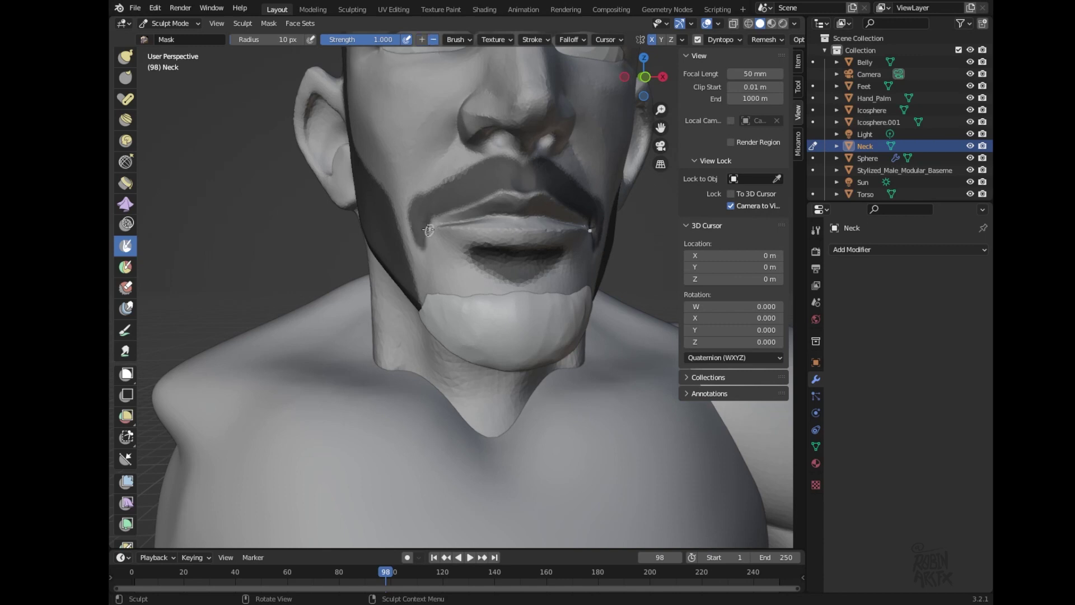
middle_click_drag(428, 229, 532, 158)
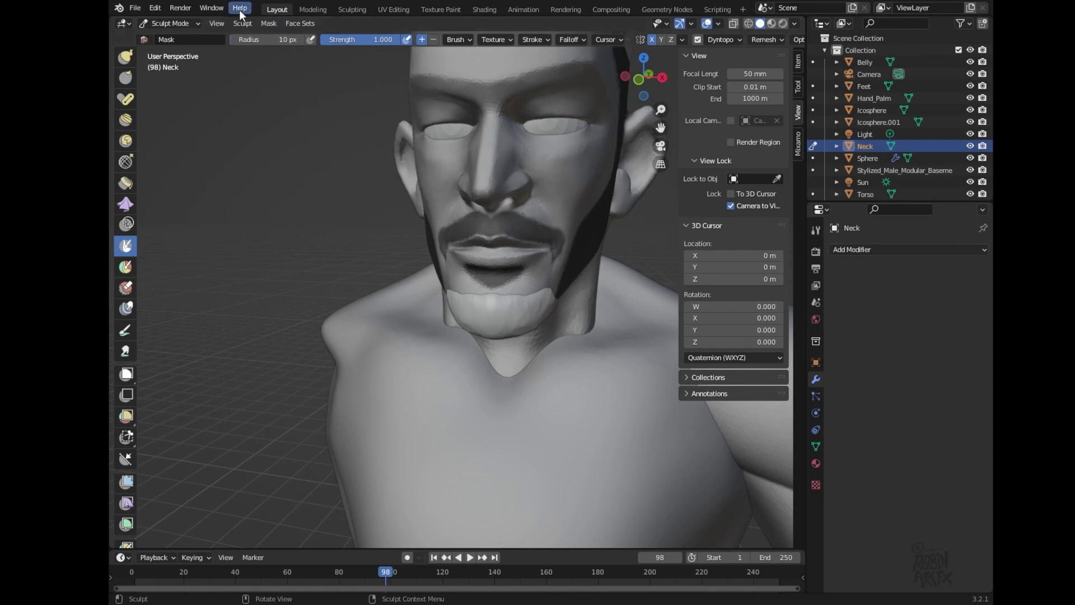
- Try a solid Mask Extract of the beard at threshold 0.130, then undo it
left_click(271, 23)
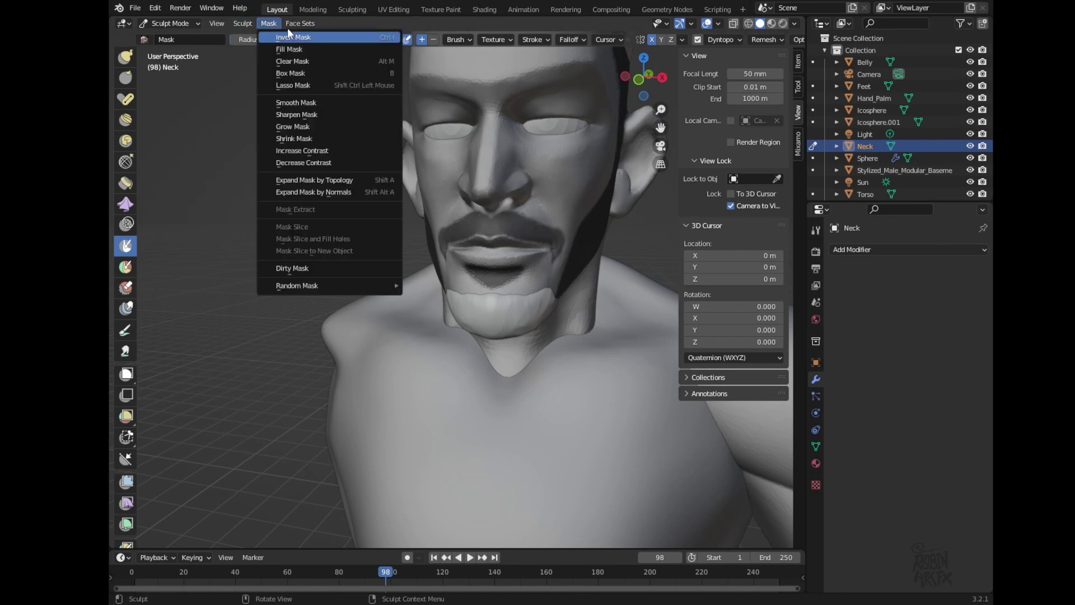
mouse_move(649, 145)
middle_mouse_down()
mouse_move(594, 198)
mouse_move(601, 143)
middle_mouse_up()
mouse_move(635, 78)
left_mouse_down()
mouse_move(607, 72)
mouse_move(516, 174)
left_mouse_up()
left_click(270, 23)
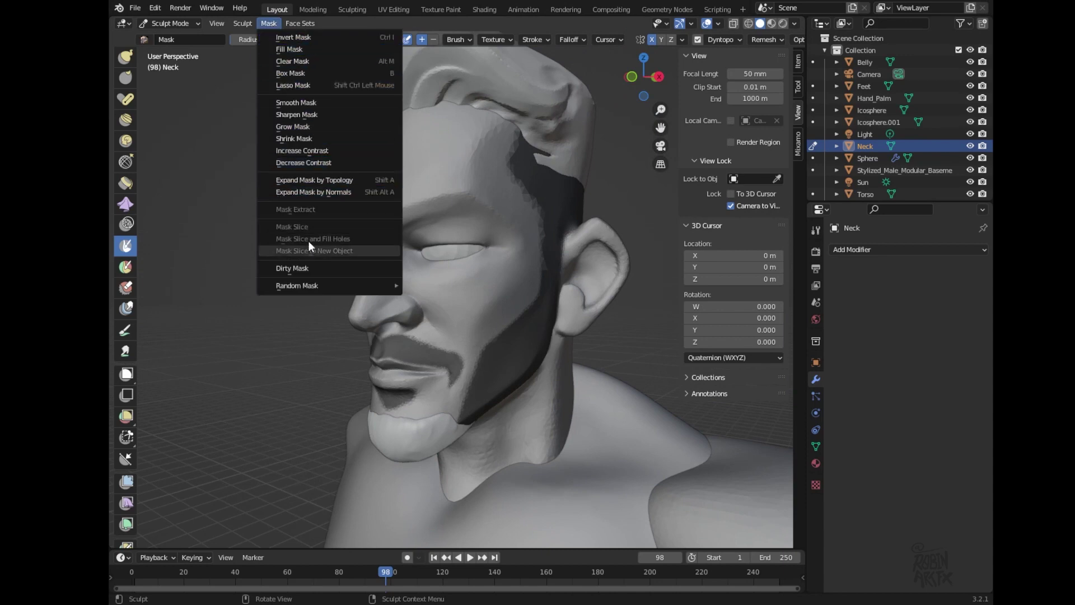
mouse_move(296, 209)
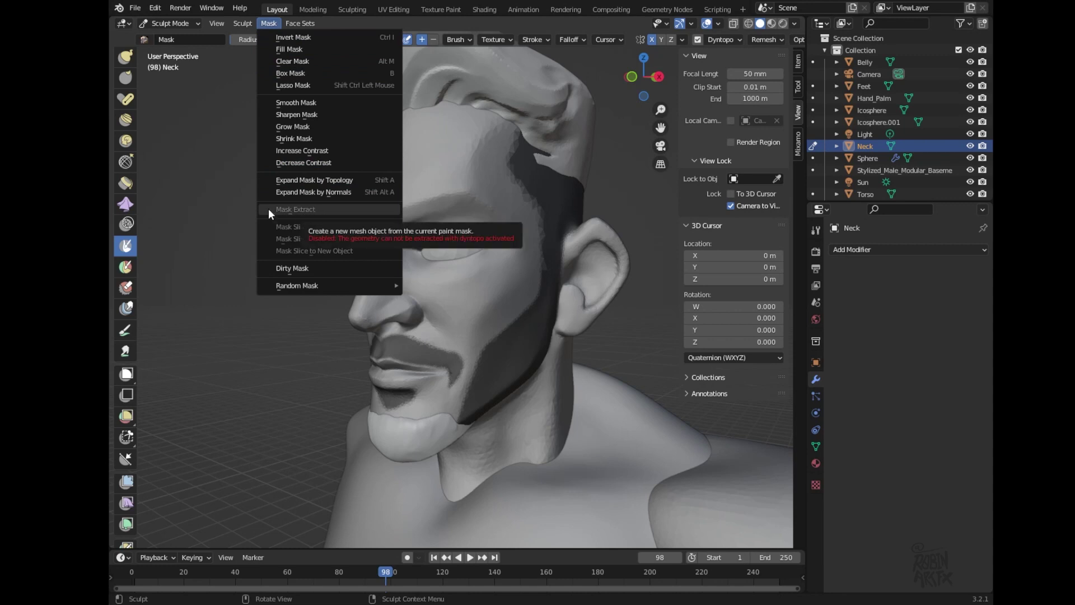
scroll(142, 309, "up", 5)
scroll(146, 263, "up", 5)
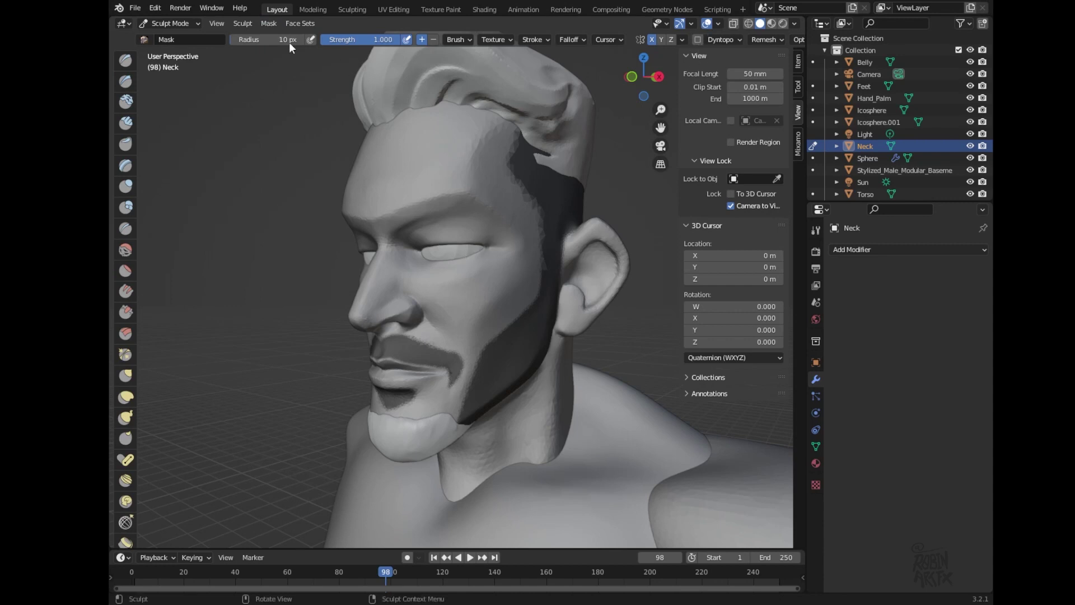
left_click(268, 26)
left_click(308, 209)
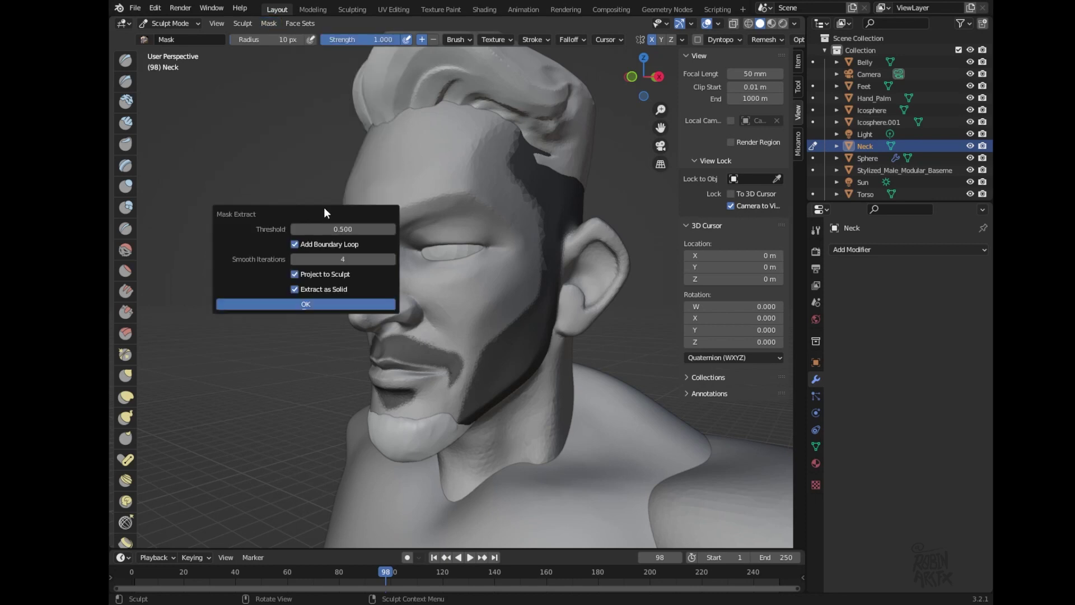
left_click_drag(352, 229, 339, 230)
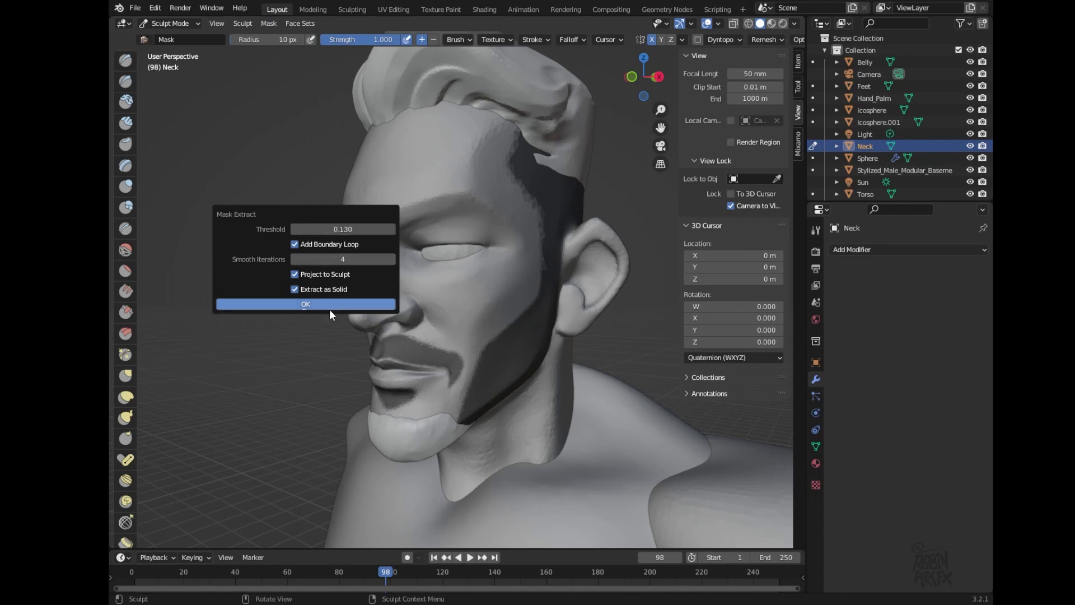
left_click(331, 305)
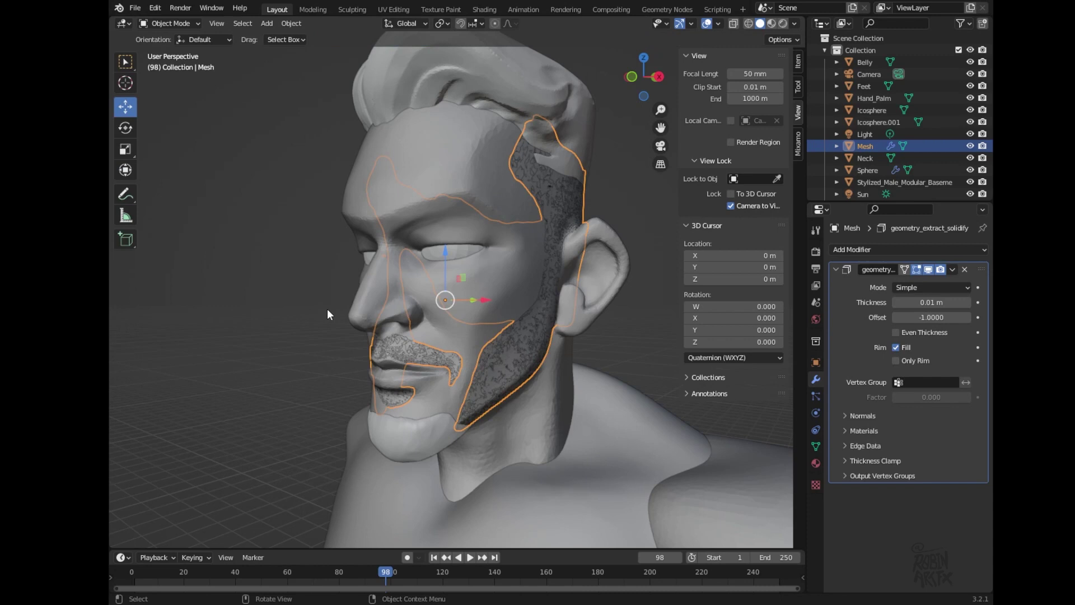
key("ctrl+z")
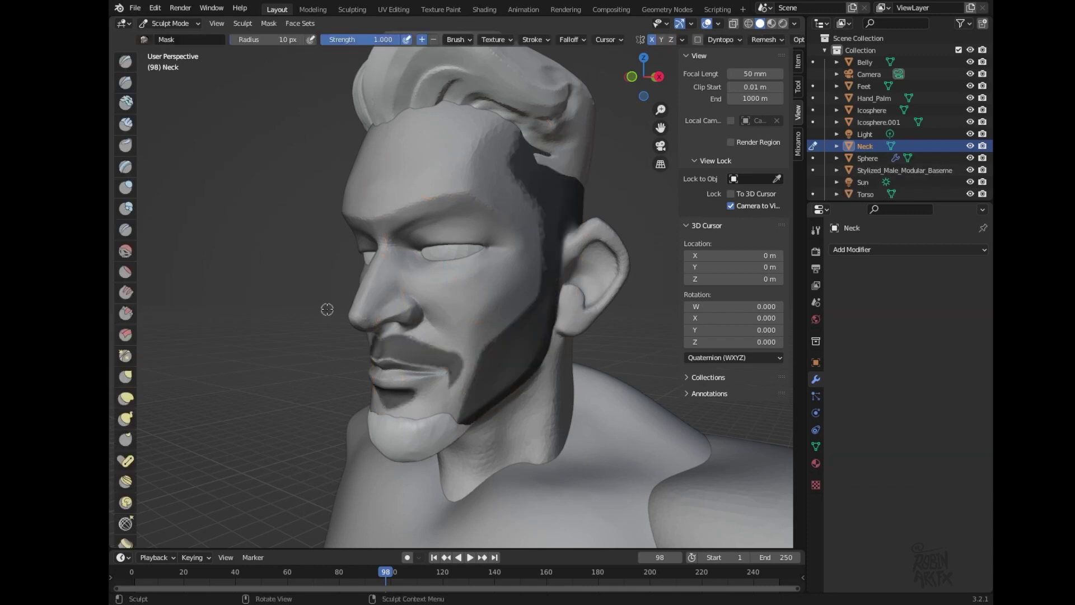
- Try Mask Extract with a raised threshold, then undo the extraction
left_click(270, 24)
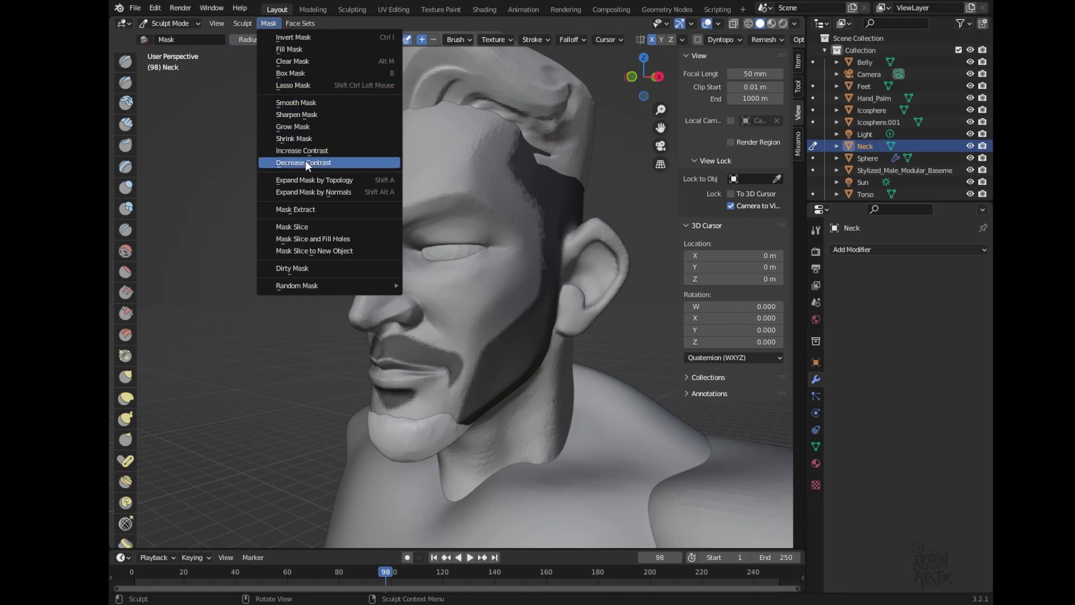
left_click(306, 211)
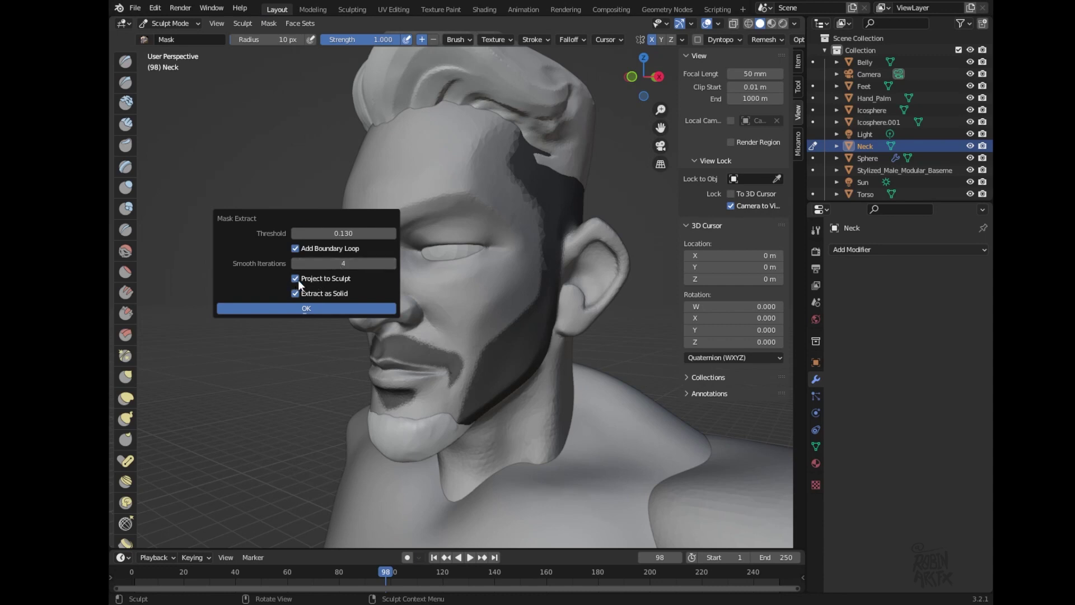
mouse_move(343, 264)
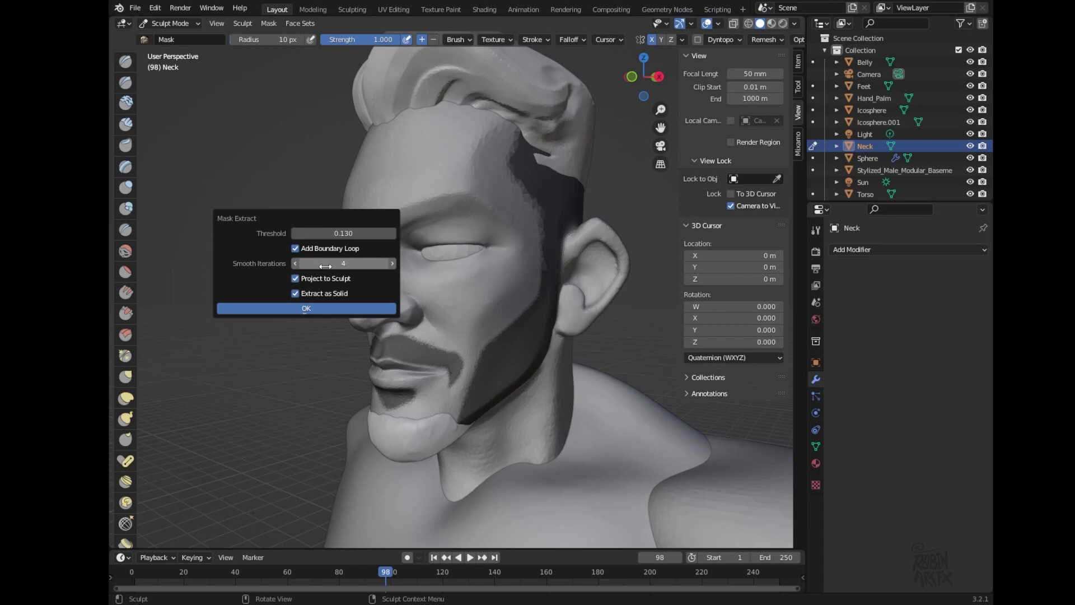
left_click_drag(342, 233, 403, 233)
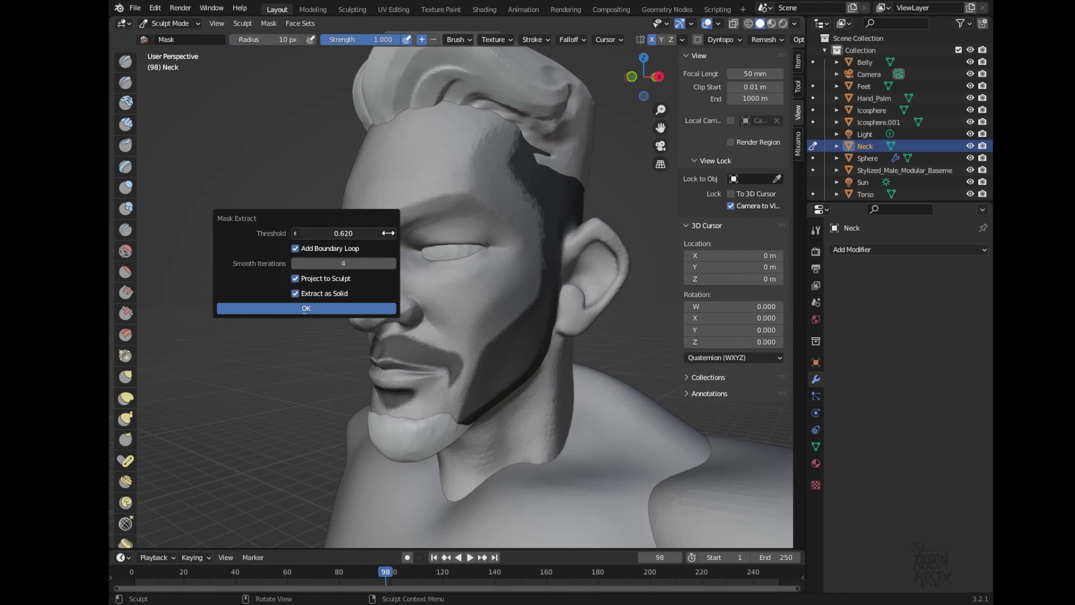
left_click(327, 311)
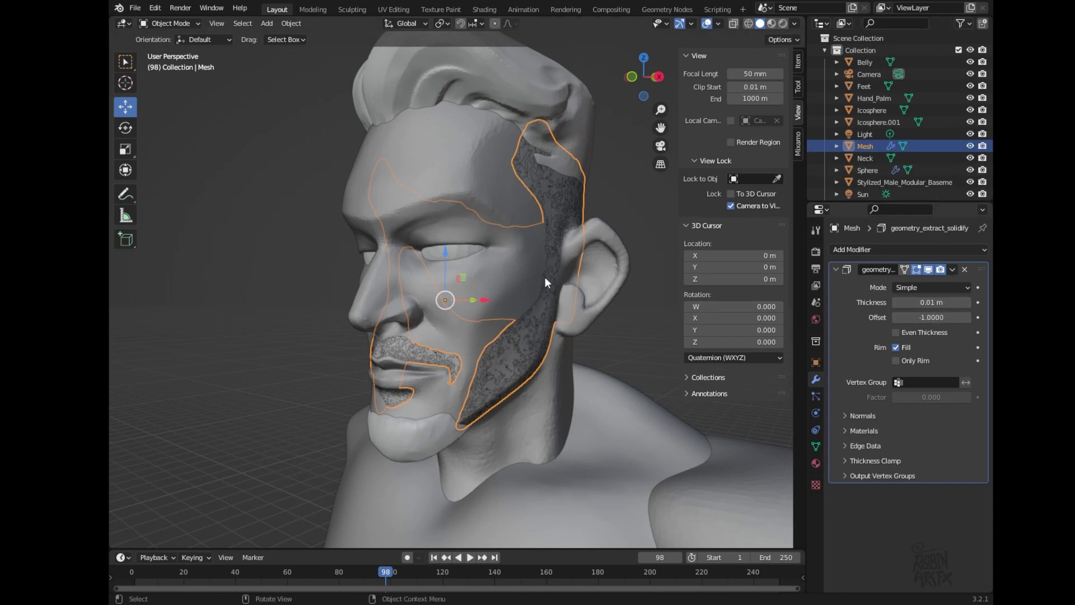
key("ctrl+z")
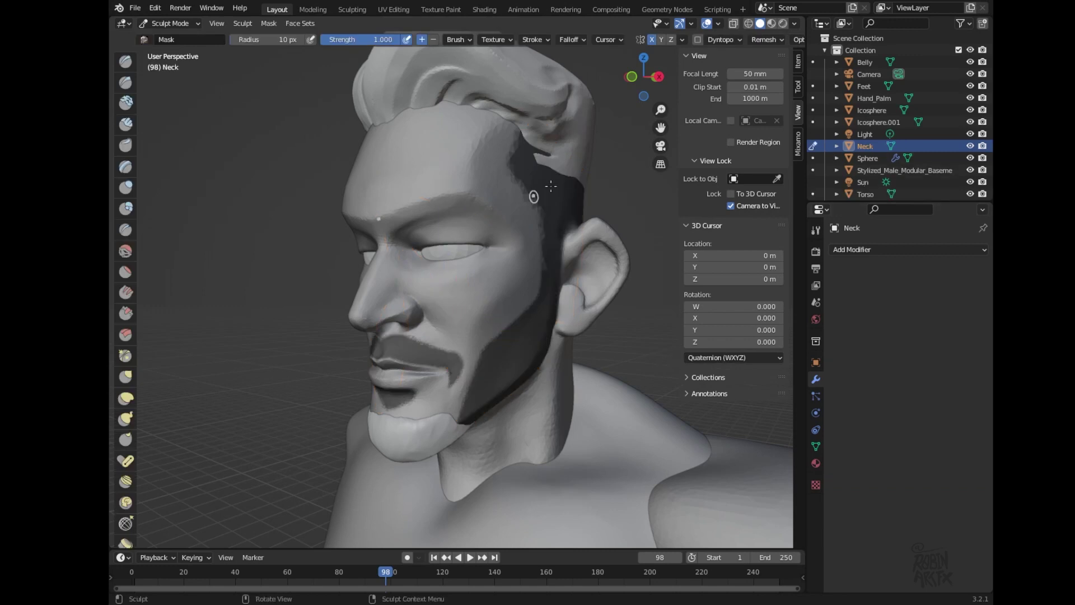
- Disable Dyntopo and extract the masked beard at threshold 0.160 as a solid mesh
left_click(696, 40)
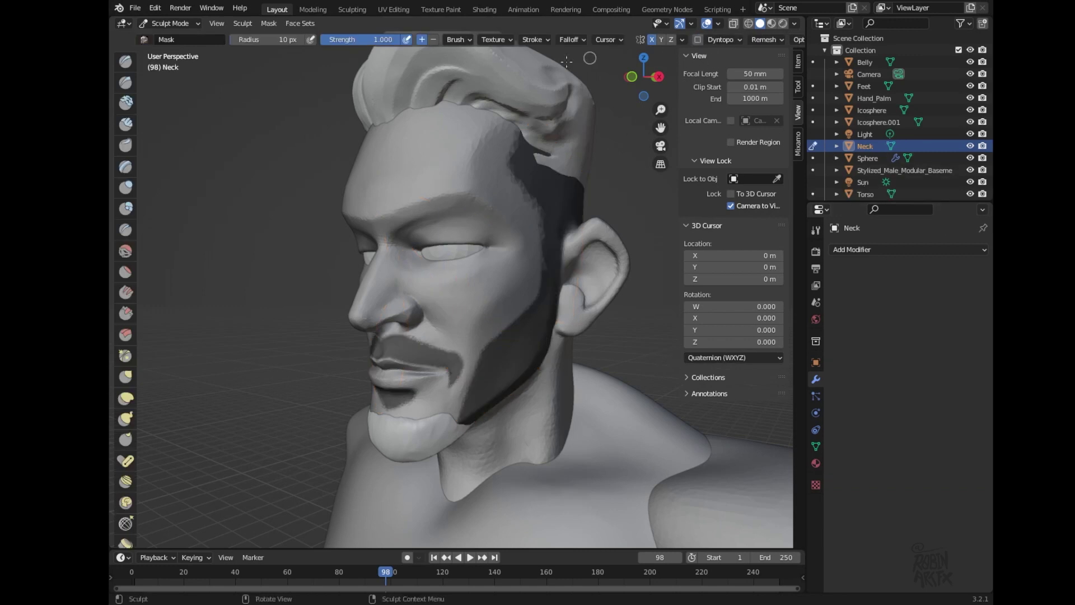
left_click(268, 25)
left_click(292, 209)
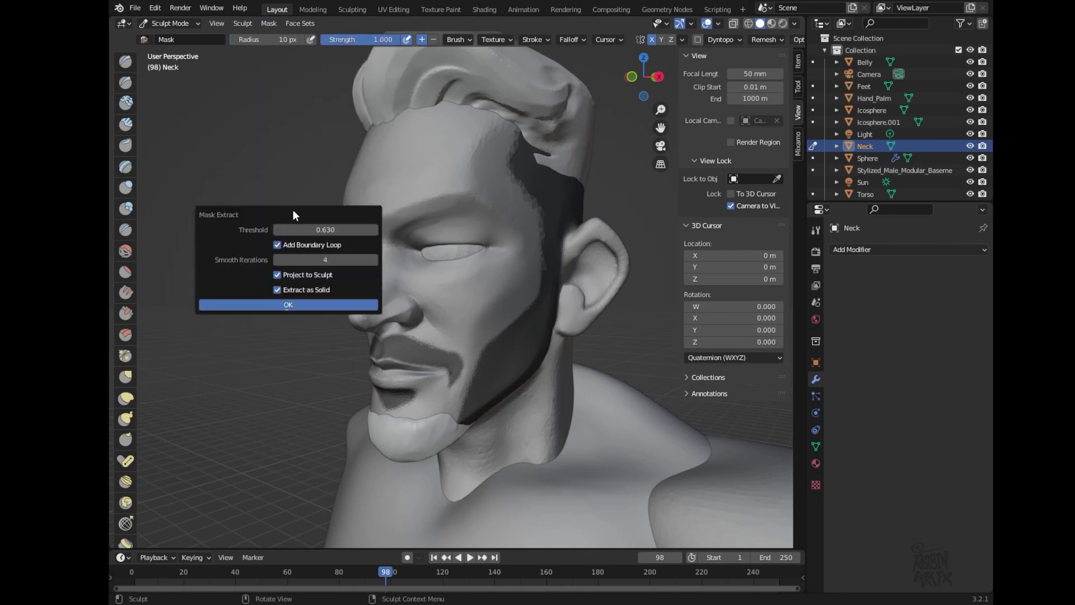
left_click_drag(327, 230, 290, 263)
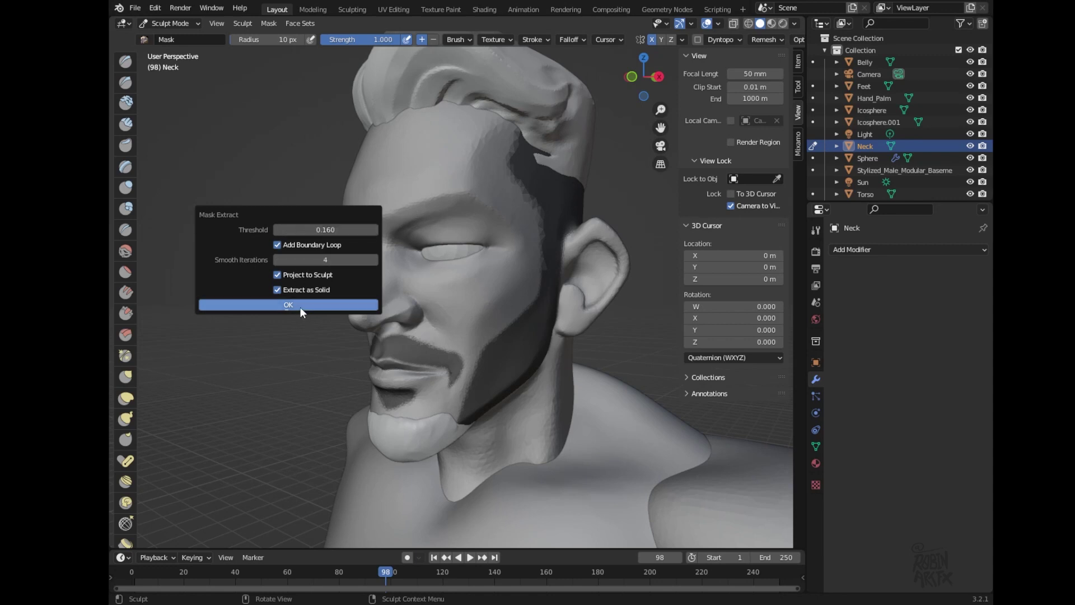
left_click(301, 307)
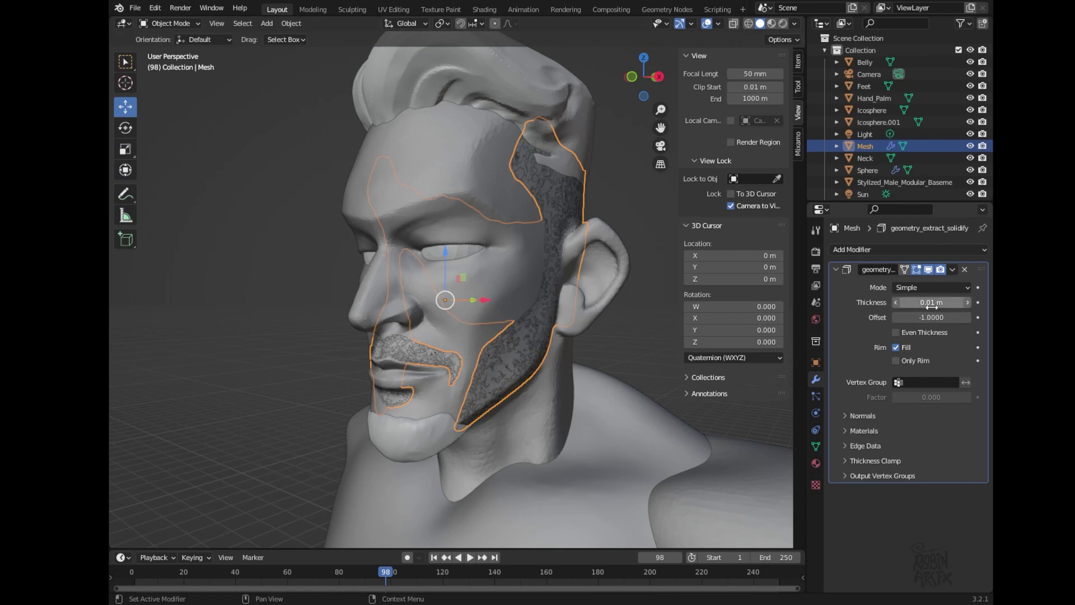
- Set the shell's Solidify thickness to -0.01 m and orbit to inspect it deselected
left_click_drag(932, 306, 925, 307)
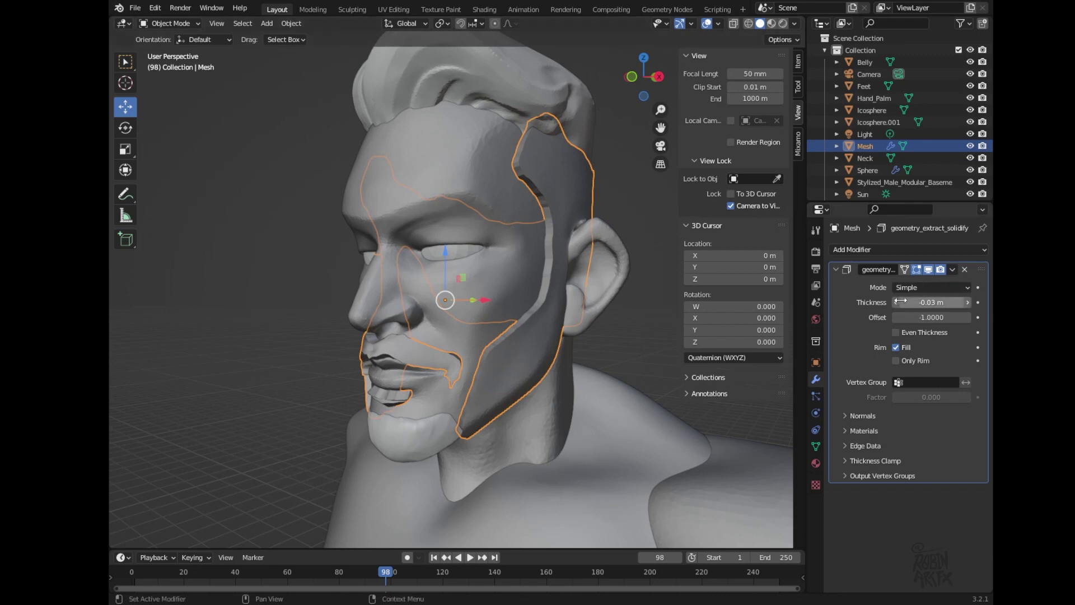
left_click(968, 307)
left_click(968, 302)
mouse_move(653, 78)
left_mouse_down()
mouse_move(782, 76)
mouse_move(738, 77)
left_mouse_up()
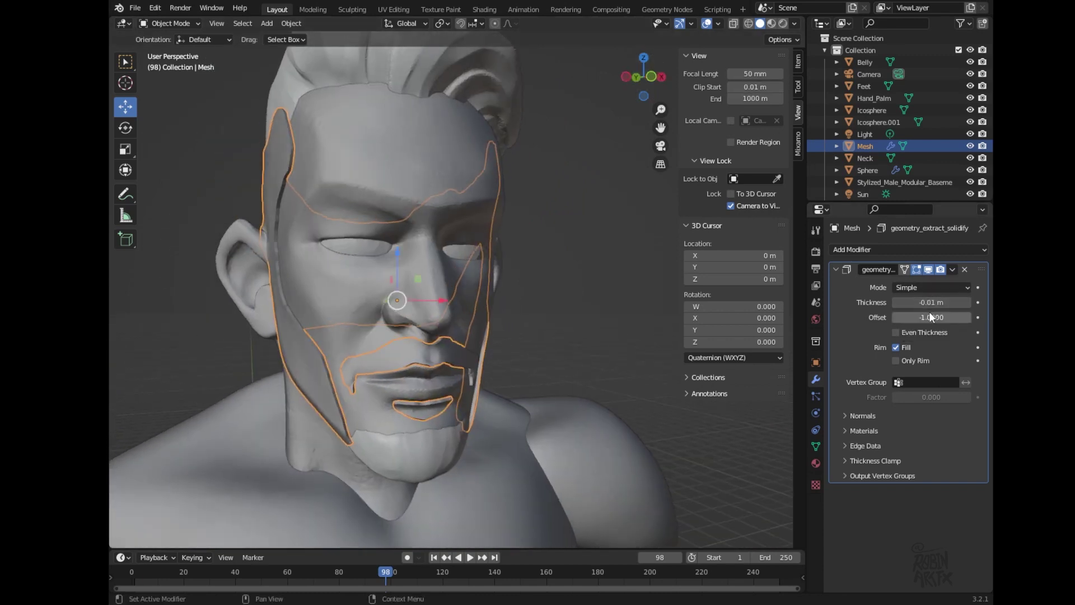
mouse_move(644, 76)
left_mouse_down()
mouse_move(298, 85)
mouse_move(468, 96)
left_mouse_up()
left_click_drag(659, 105, 643, 184)
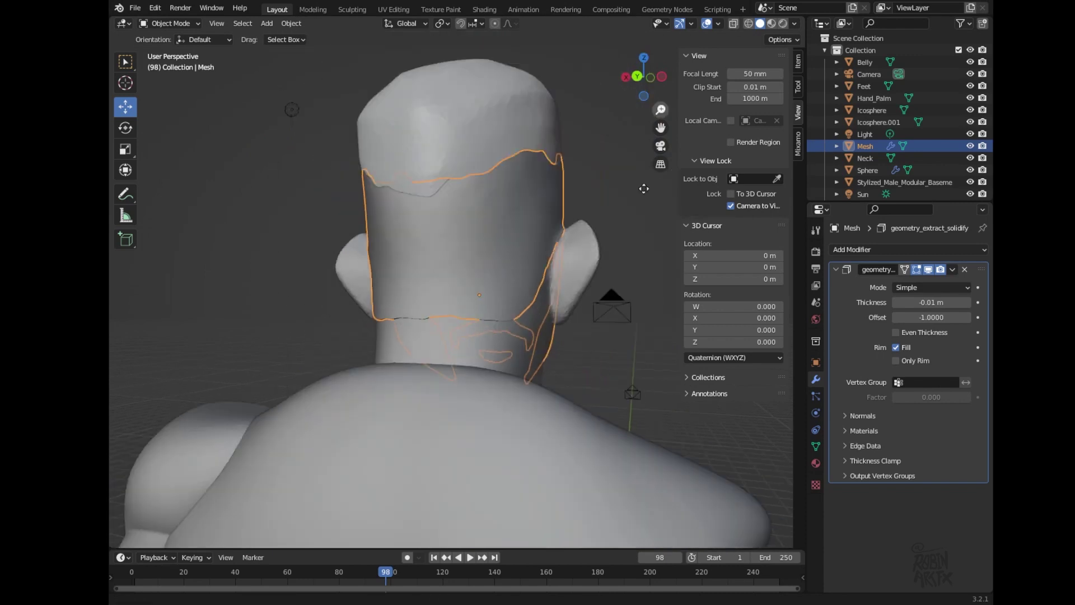
mouse_move(643, 110)
left_mouse_down()
mouse_move(520, 92)
mouse_move(421, 52)
mouse_move(386, 91)
mouse_move(442, 91)
left_mouse_up()
left_click(160, 26)
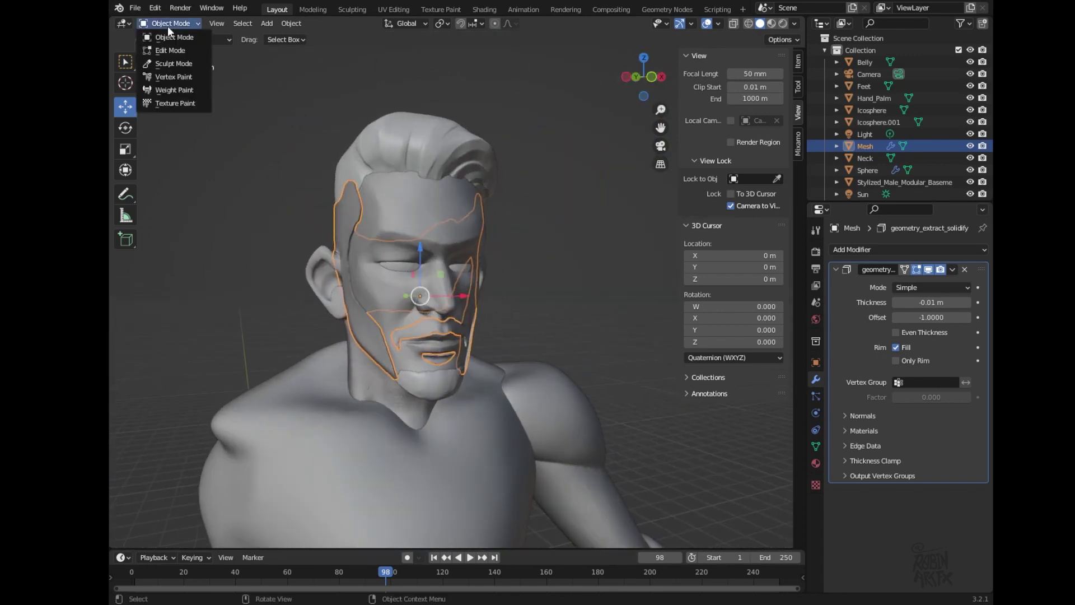
left_click(554, 206)
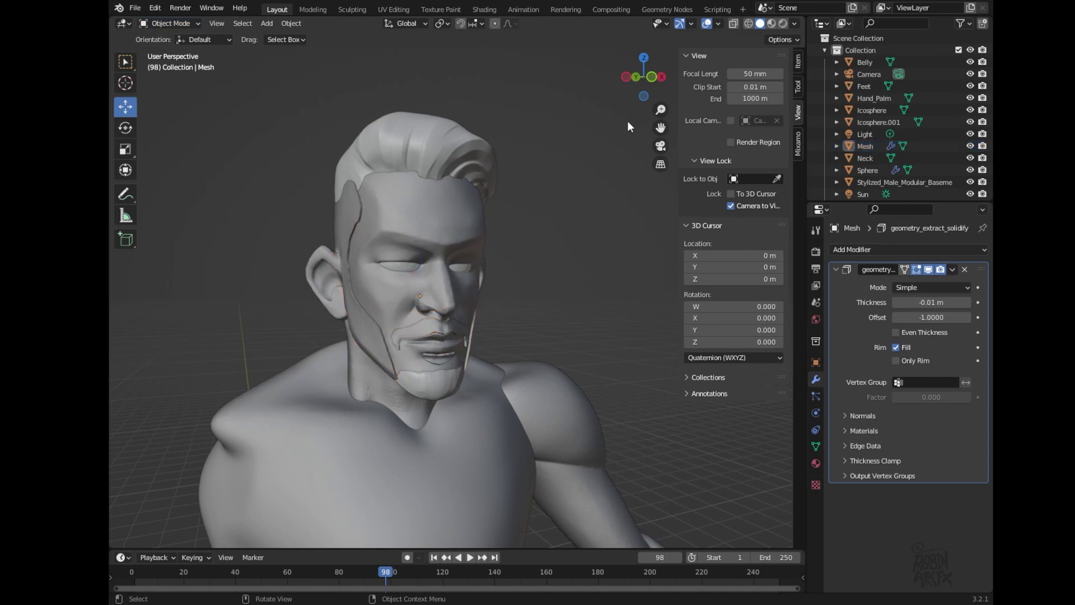
mouse_move(644, 76)
left_mouse_down()
mouse_move(663, 74)
mouse_move(513, 66)
mouse_move(549, 102)
left_mouse_up()
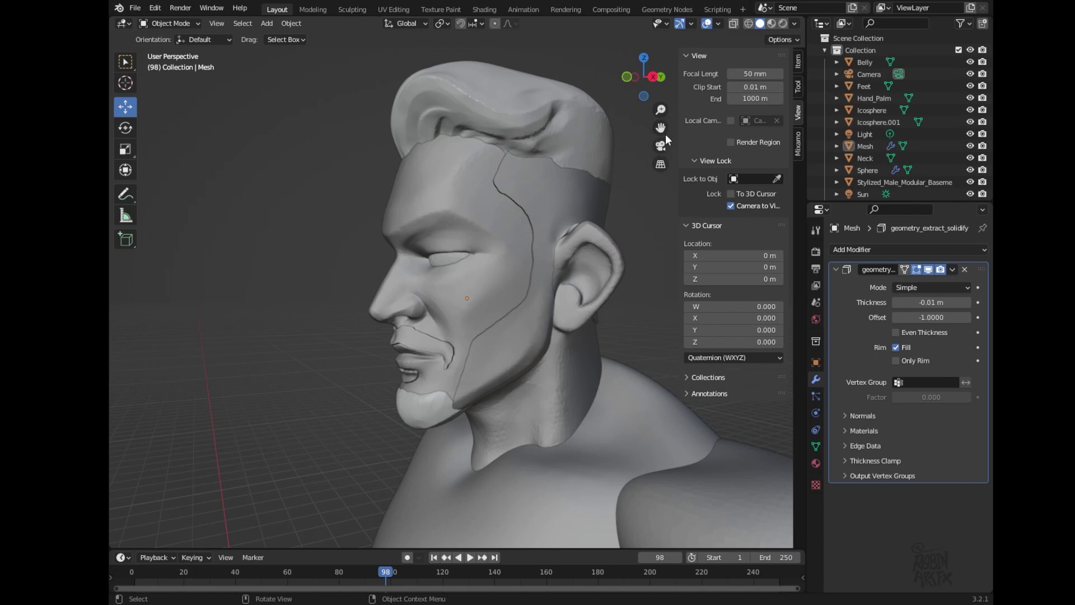
mouse_move(661, 110)
left_mouse_down()
mouse_move(660, 52)
mouse_move(644, 75)
left_mouse_up()
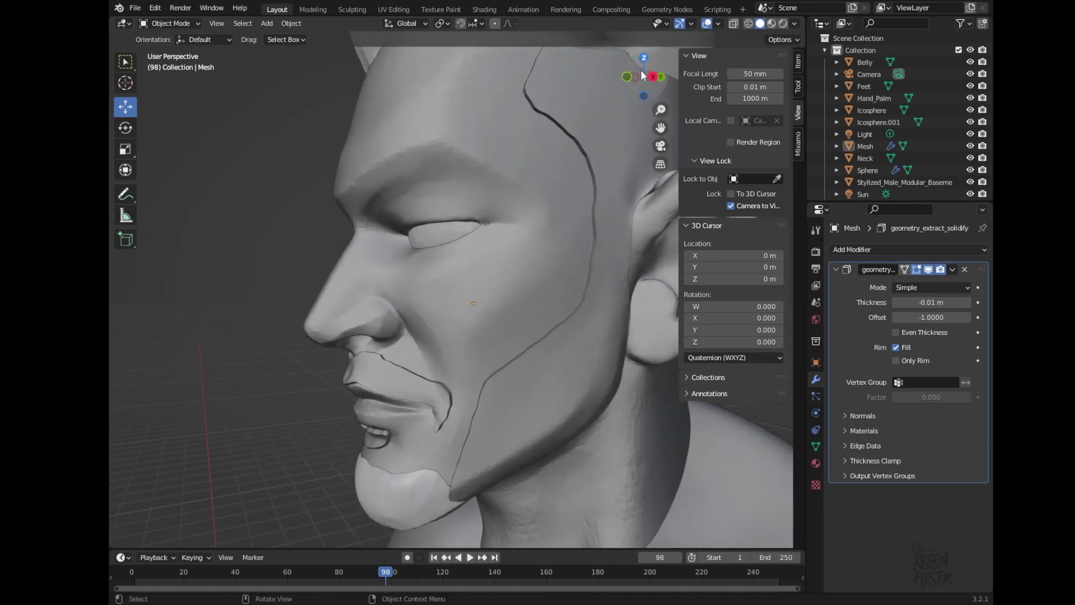
- Apply the Solidify modifier on the extracted shell and enter Sculpt Mode
left_click(589, 127)
left_click(190, 25)
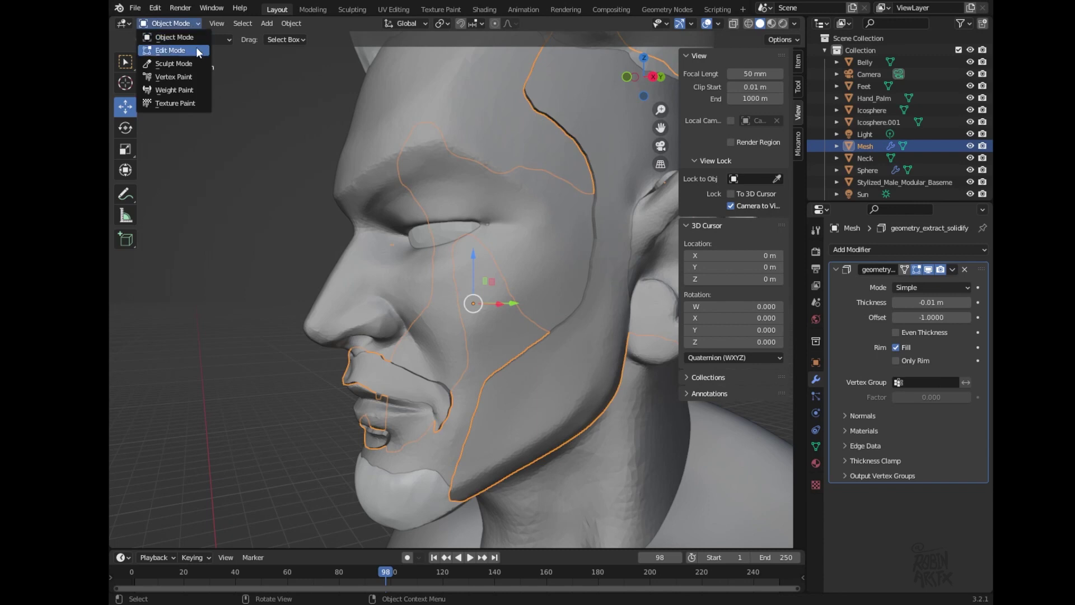
left_click(952, 270)
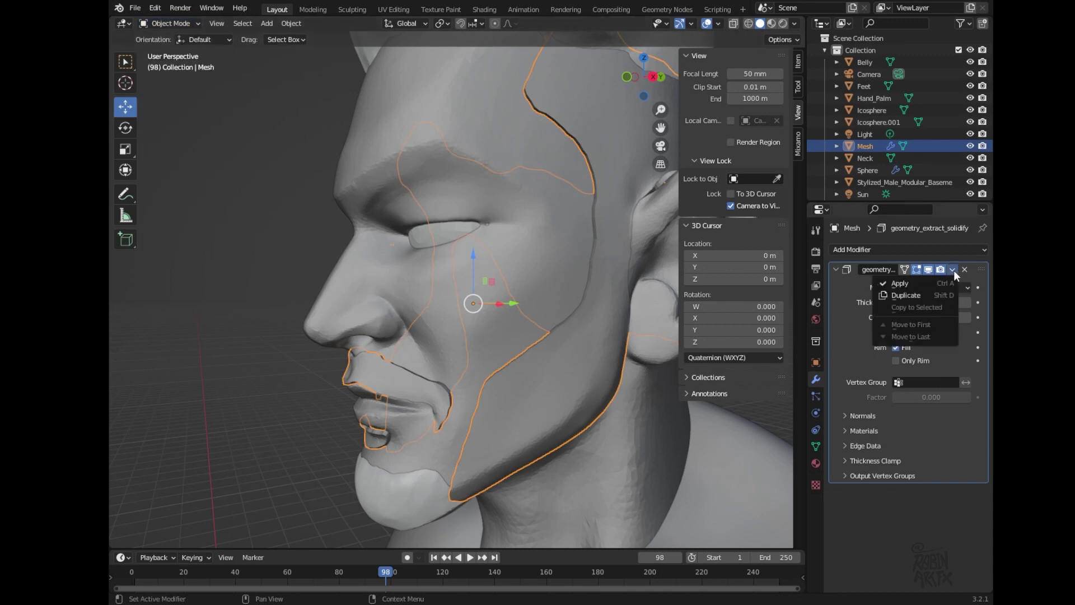
left_click(925, 282)
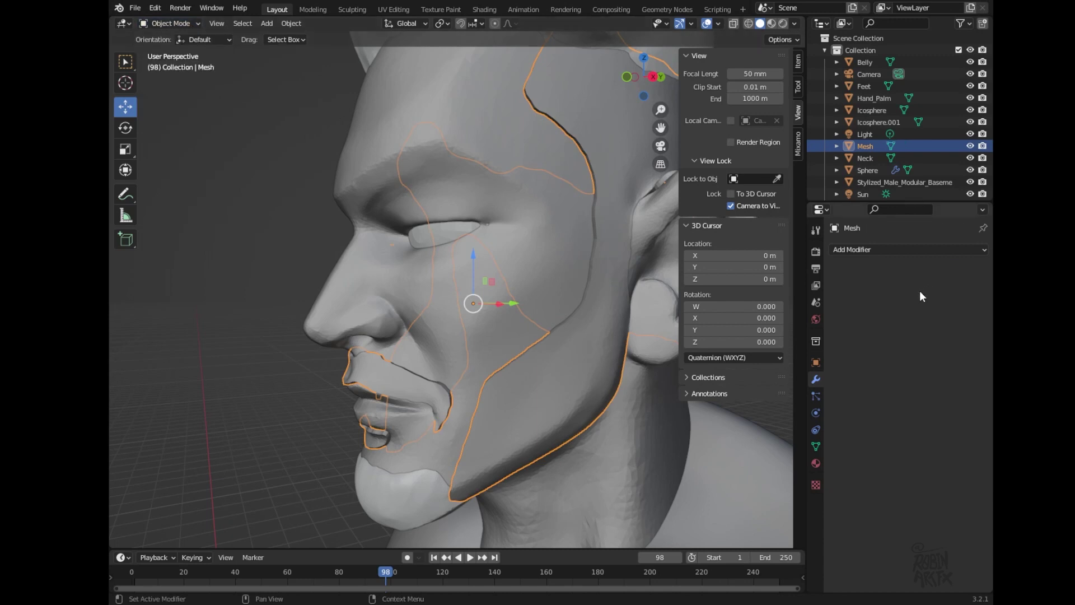
left_click(189, 23)
left_click(192, 63)
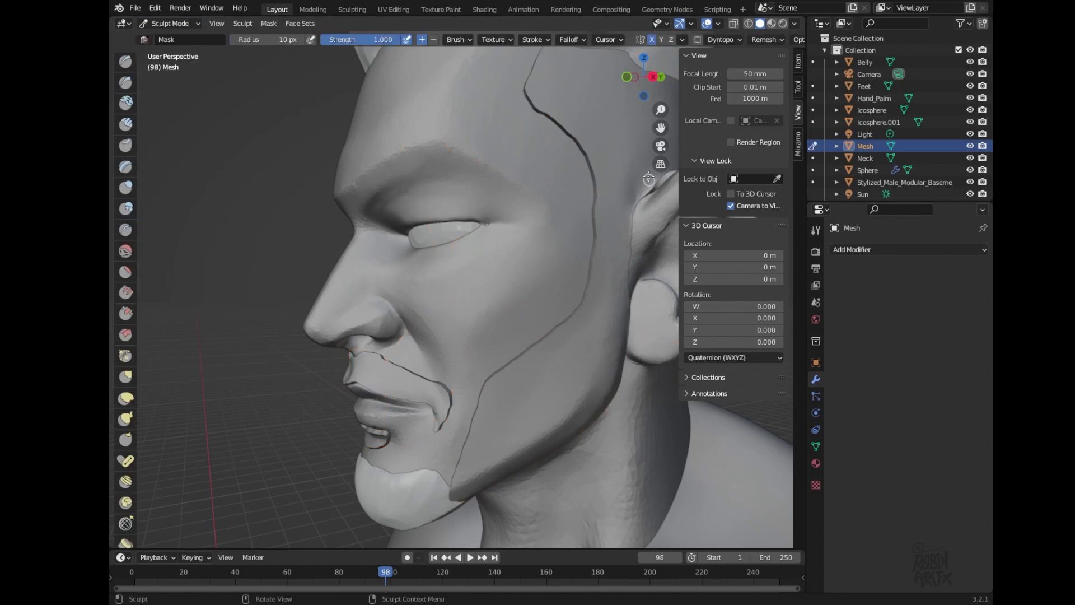
- Smooth the shell's seam across the forehead with a 24 px Smooth brush
left_click_drag(663, 129, 543, 247)
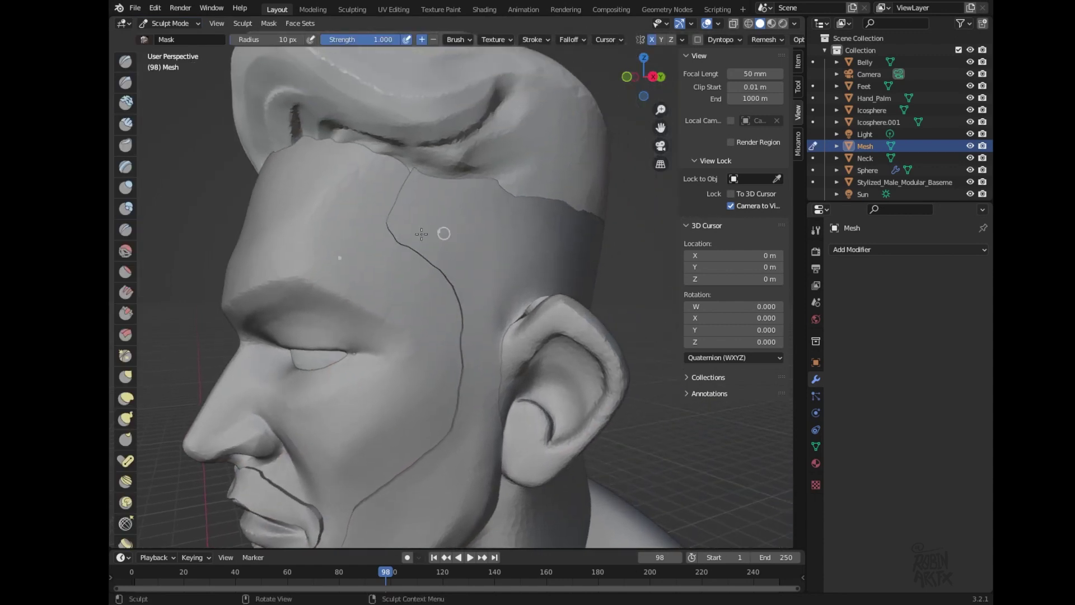
left_click(125, 250)
left_click_drag(406, 240, 395, 244)
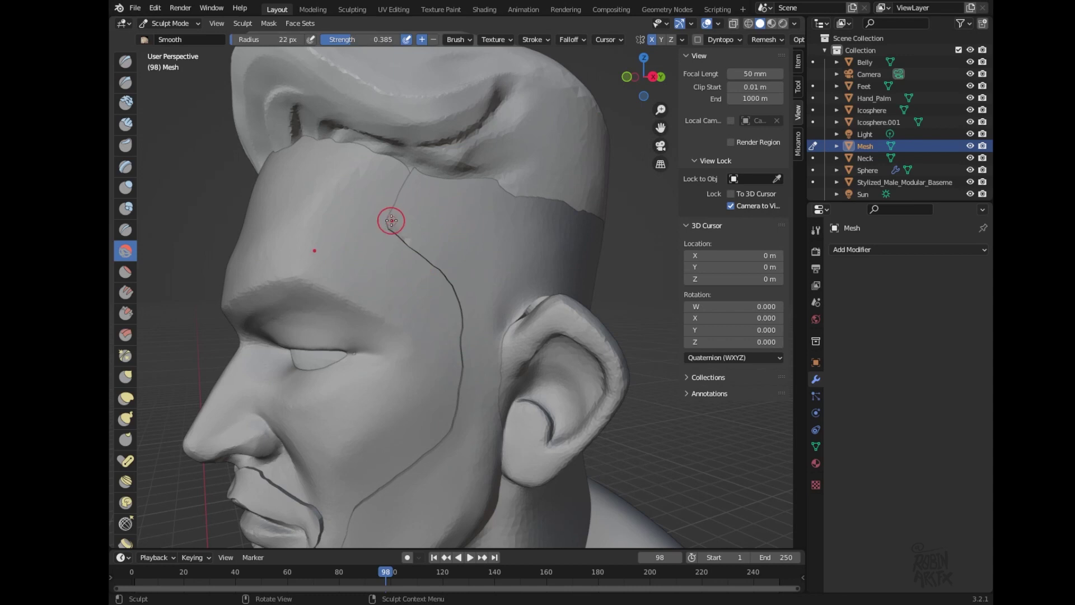
key("f")
left_click_drag(381, 228, 393, 228)
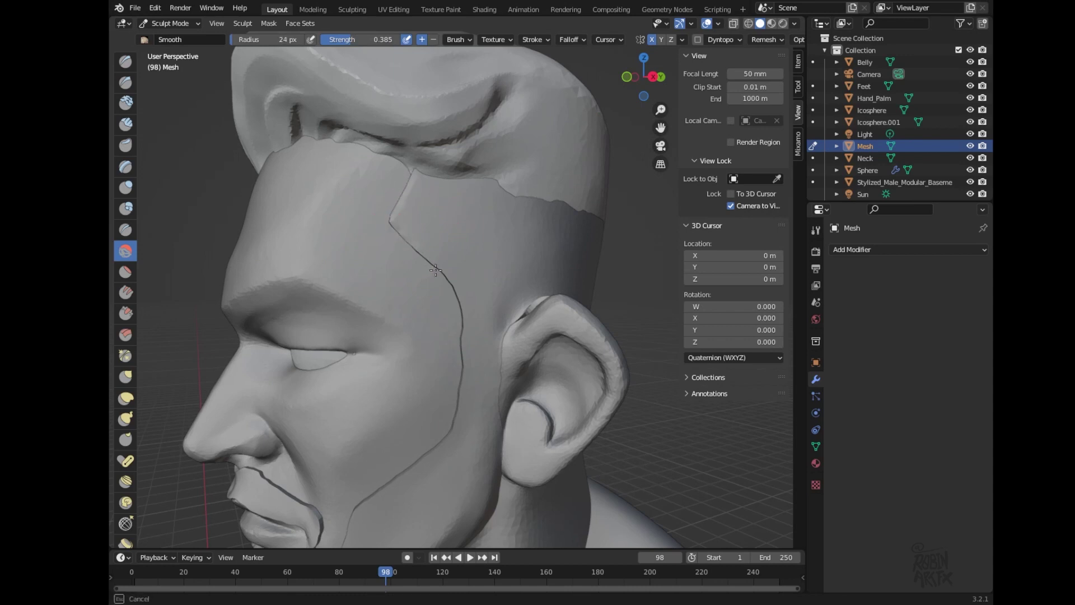
mouse_move(393, 229)
left_mouse_down()
mouse_move(415, 264)
mouse_move(407, 242)
left_mouse_up()
mouse_move(442, 274)
left_mouse_down()
mouse_move(423, 252)
mouse_move(442, 274)
left_mouse_up()
mouse_move(401, 235)
left_mouse_down()
mouse_move(428, 256)
mouse_move(395, 230)
left_mouse_up()
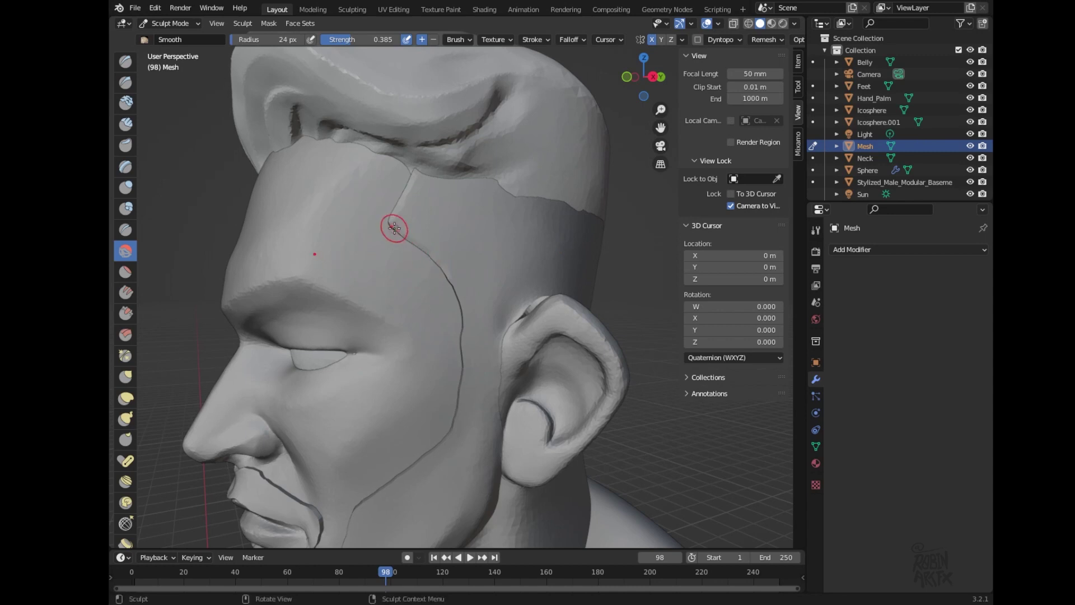
left_click_drag(431, 257, 457, 296)
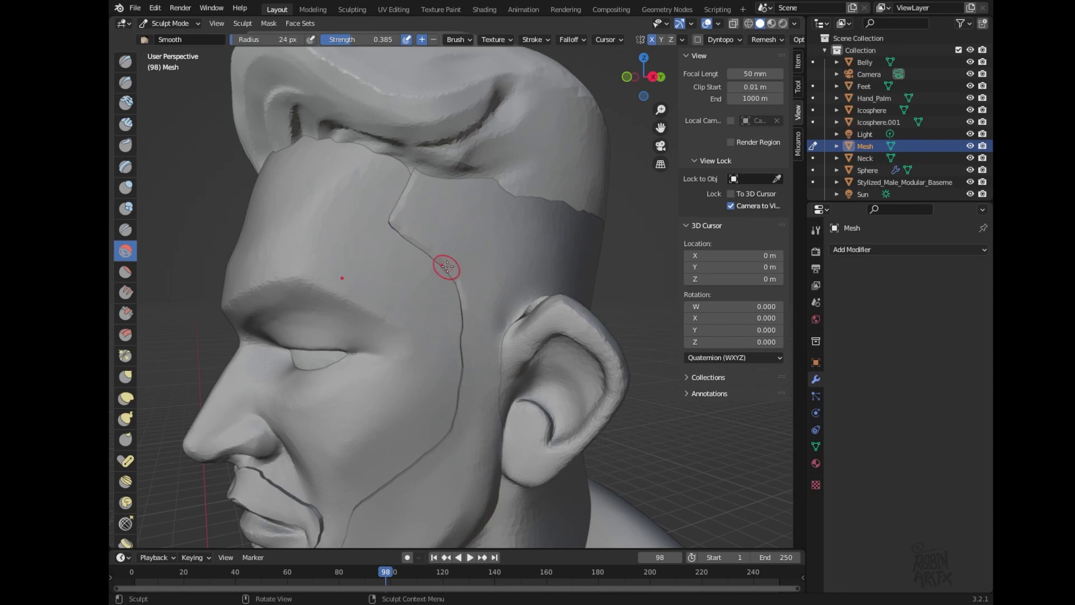
left_click_drag(439, 261, 392, 233)
- Smooth the seam down the temple and in front of the ear
left_click_drag(463, 332, 462, 348)
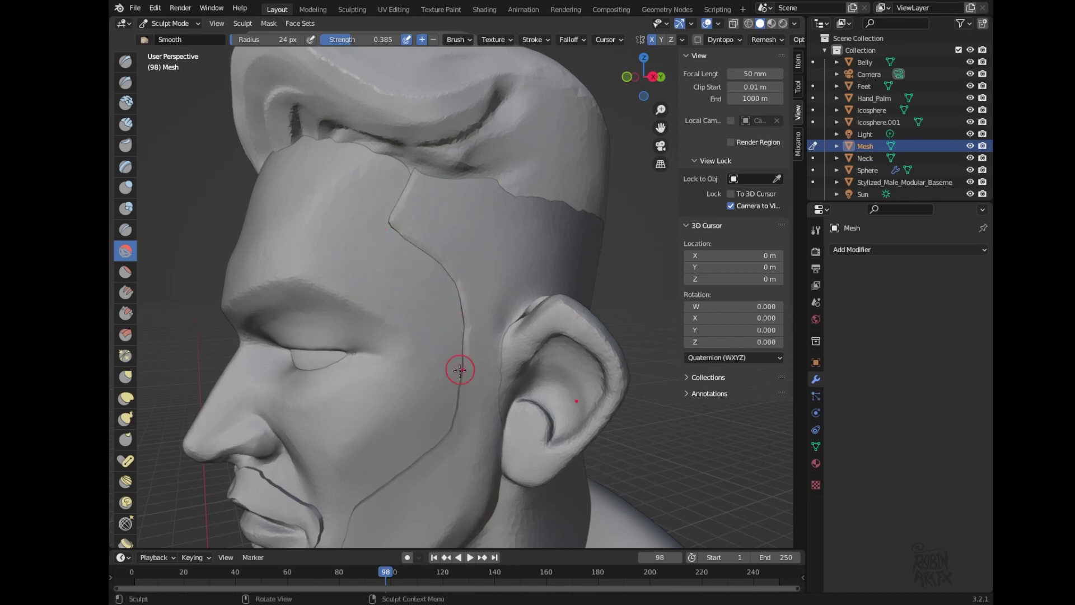
mouse_move(462, 348)
left_mouse_down()
mouse_move(466, 334)
mouse_move(463, 392)
left_mouse_up()
left_click_drag(645, 76, 620, 69)
mouse_move(504, 308)
left_mouse_down()
mouse_move(512, 305)
mouse_move(492, 336)
left_mouse_up()
left_click_drag(489, 373, 485, 335)
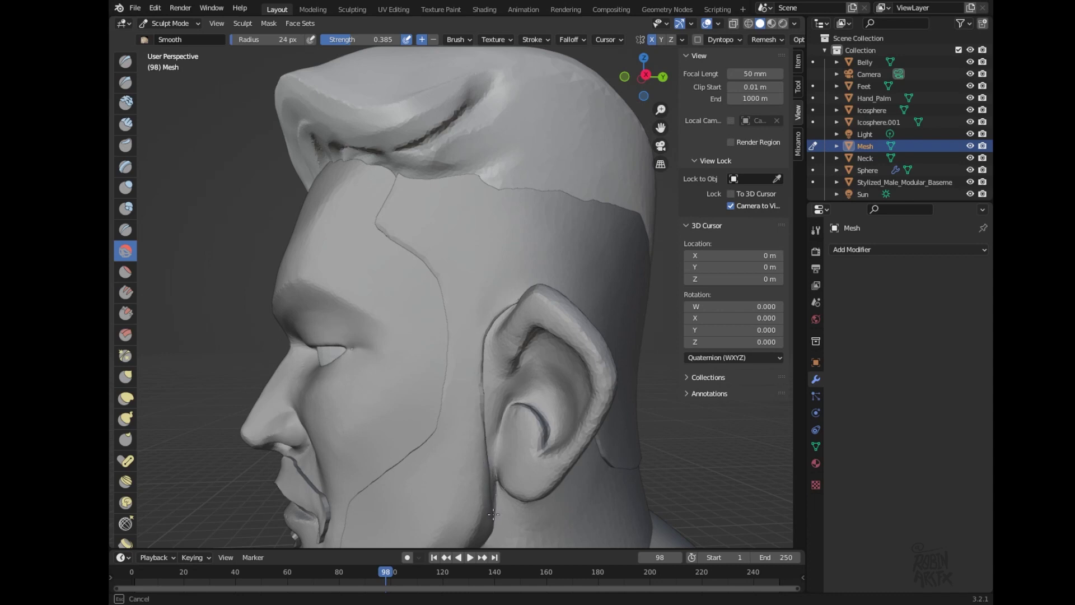
- Smooth the seam in front of the ear, at the ear top and along the jaw and neck
left_click_drag(494, 522, 487, 360)
left_click_drag(644, 77, 626, 80)
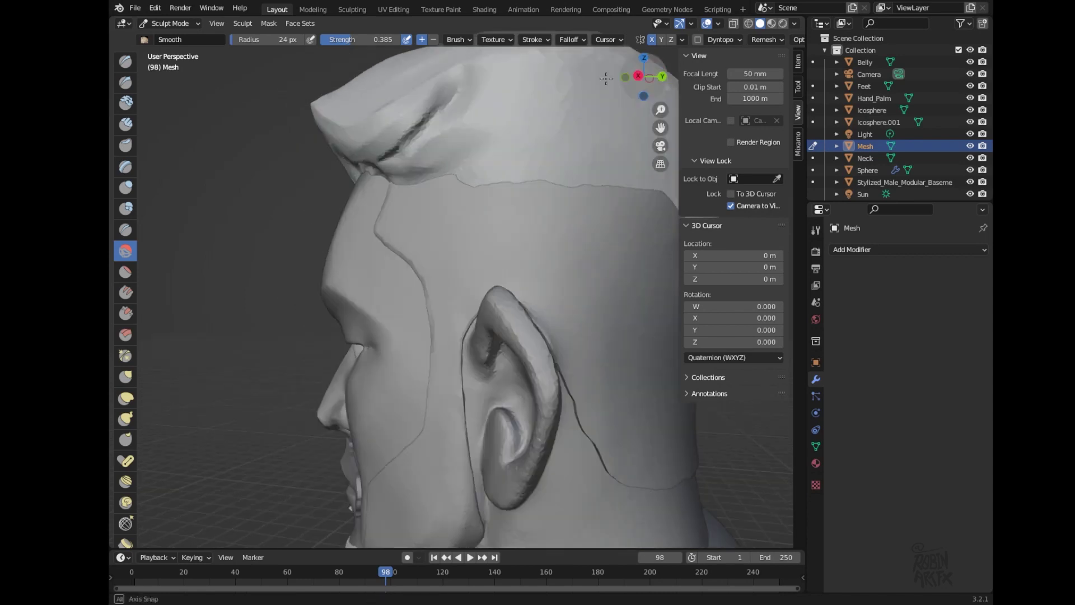
left_click_drag(464, 300, 487, 321)
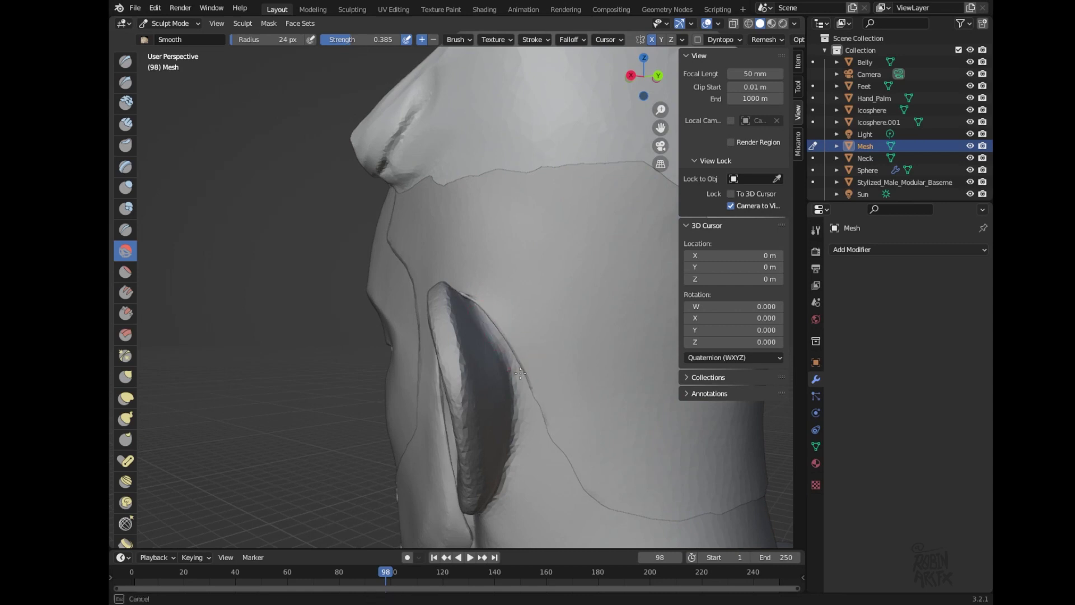
mouse_move(568, 462)
left_mouse_down()
mouse_move(577, 473)
mouse_move(539, 399)
left_mouse_up()
left_click_drag(603, 506, 518, 355)
- Smooth the edge behind the ear from the back, then along the side of the face
left_click_drag(644, 79, 772, 77)
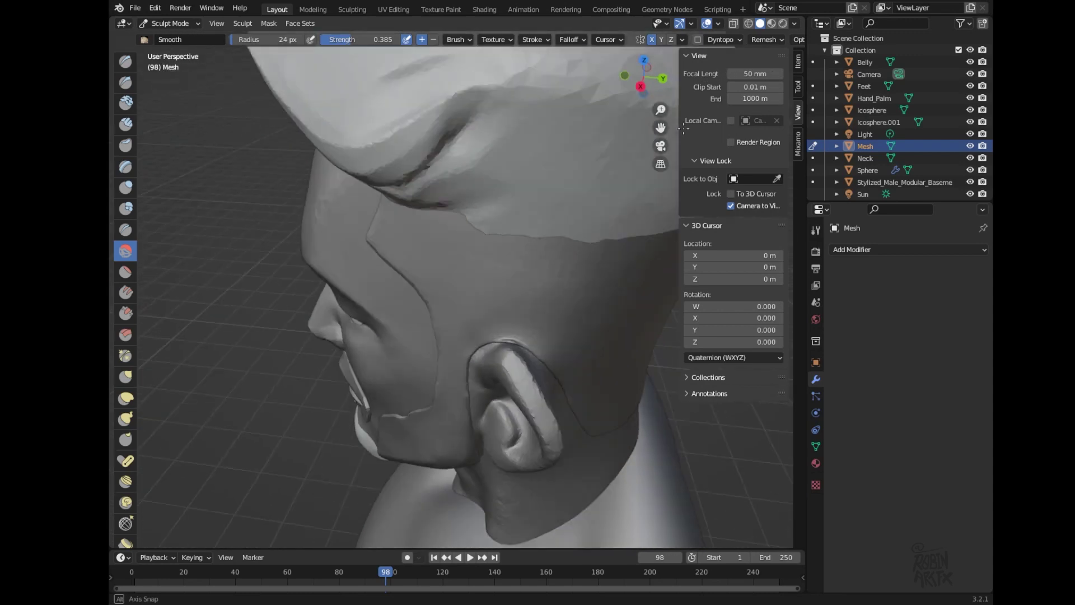
left_click_drag(771, 77, 566, 310)
left_click_drag(496, 343, 485, 338)
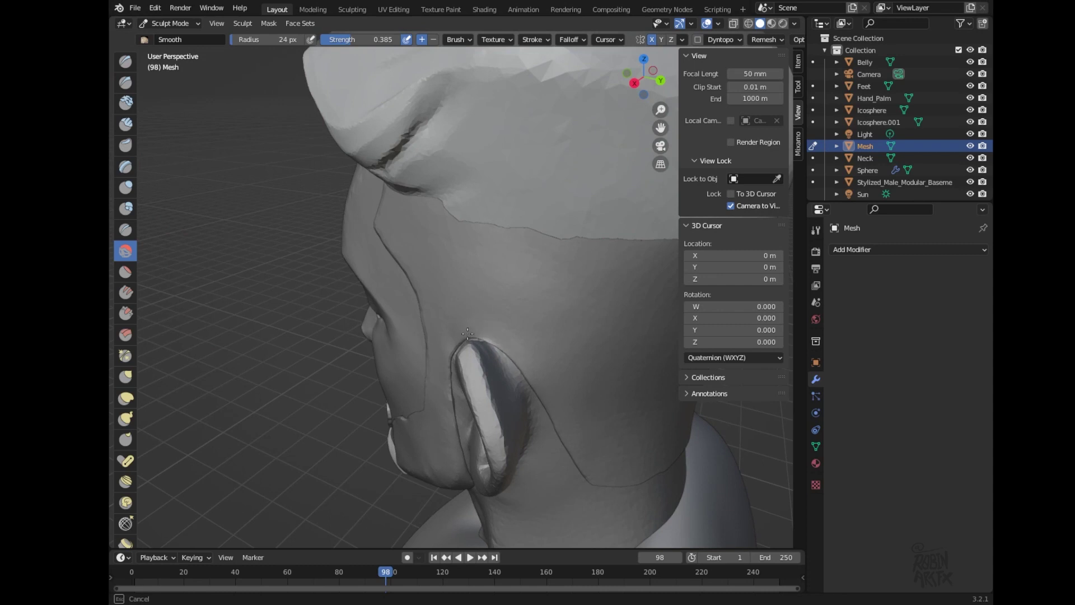
left_click_drag(499, 347, 507, 354)
mouse_move(644, 79)
left_mouse_down()
mouse_move(745, 32)
mouse_move(738, 51)
left_mouse_up()
left_click_drag(473, 384, 469, 351)
left_click_drag(644, 76, 617, 101)
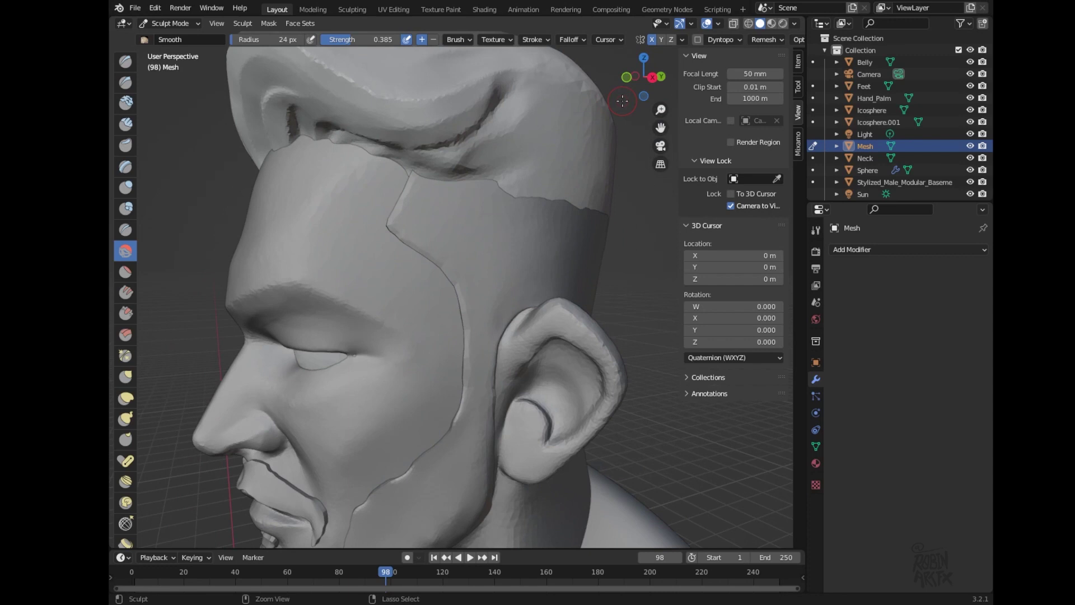
left_click_drag(469, 373, 469, 353)
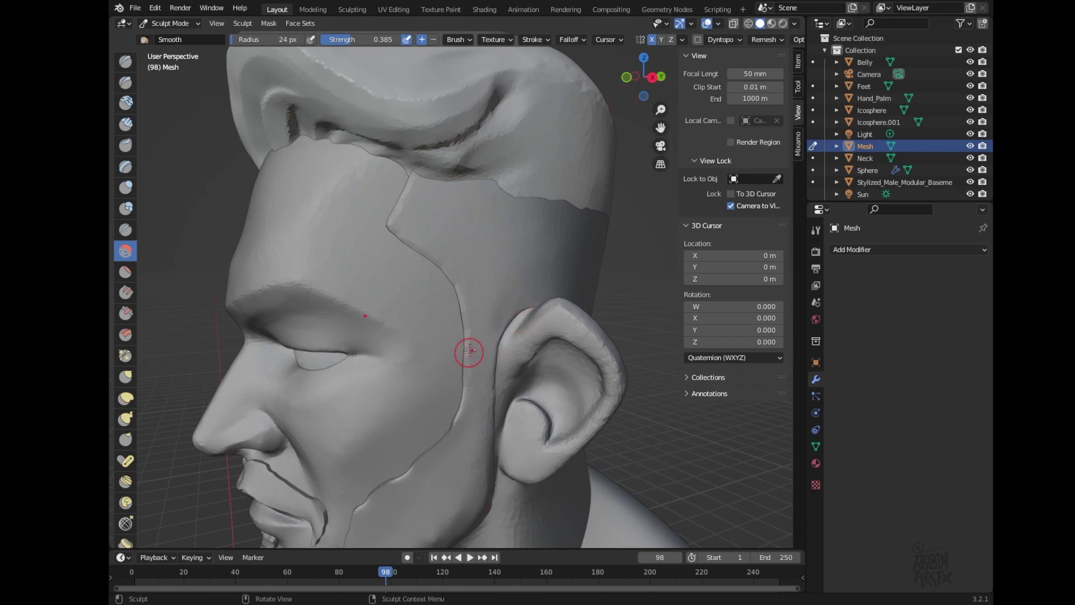
- Nudge the seam on the jaw and forehead with a 55 px Grab brush
left_click(126, 377)
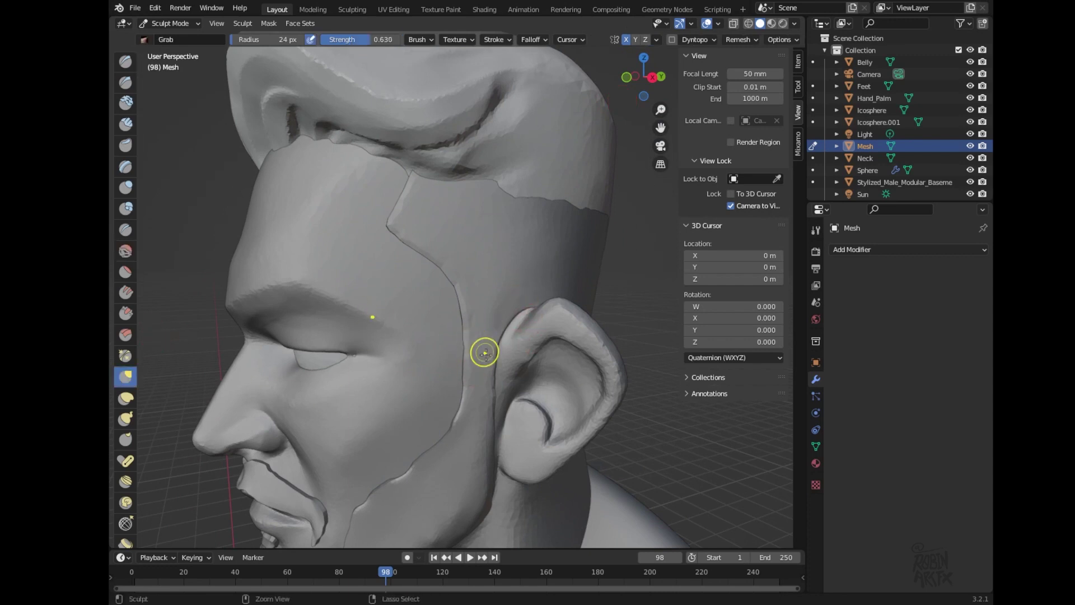
key("f")
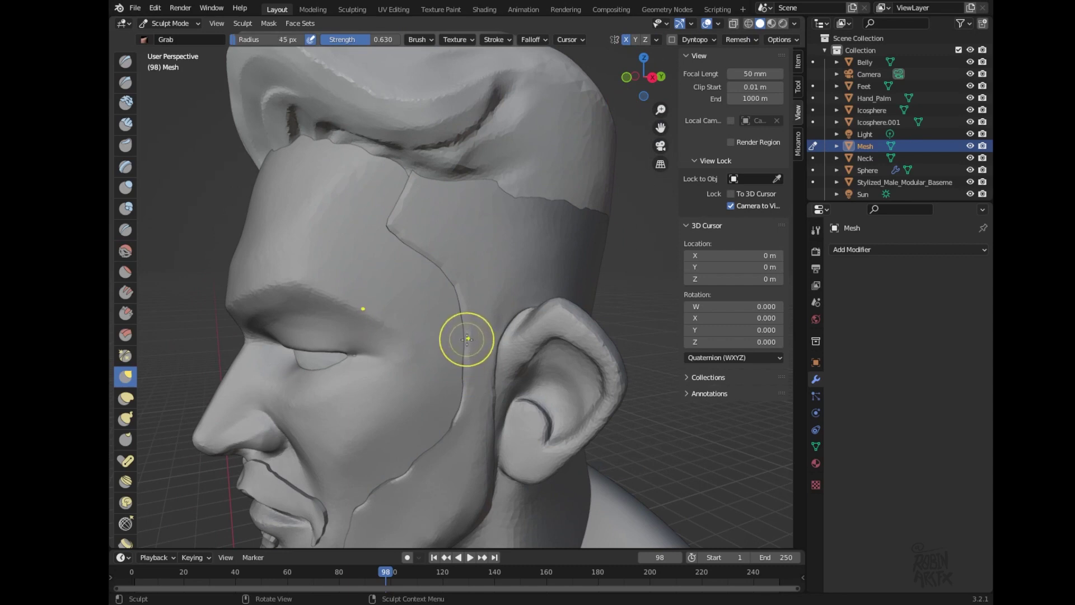
left_click(461, 341)
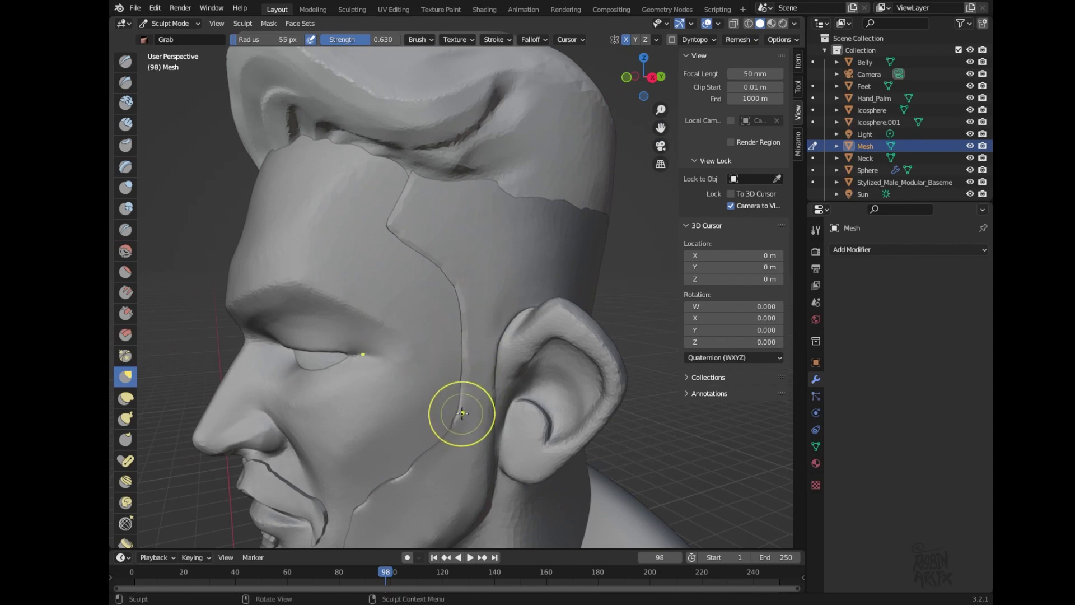
mouse_move(458, 415)
left_mouse_down()
mouse_move(464, 382)
mouse_move(479, 429)
left_mouse_up()
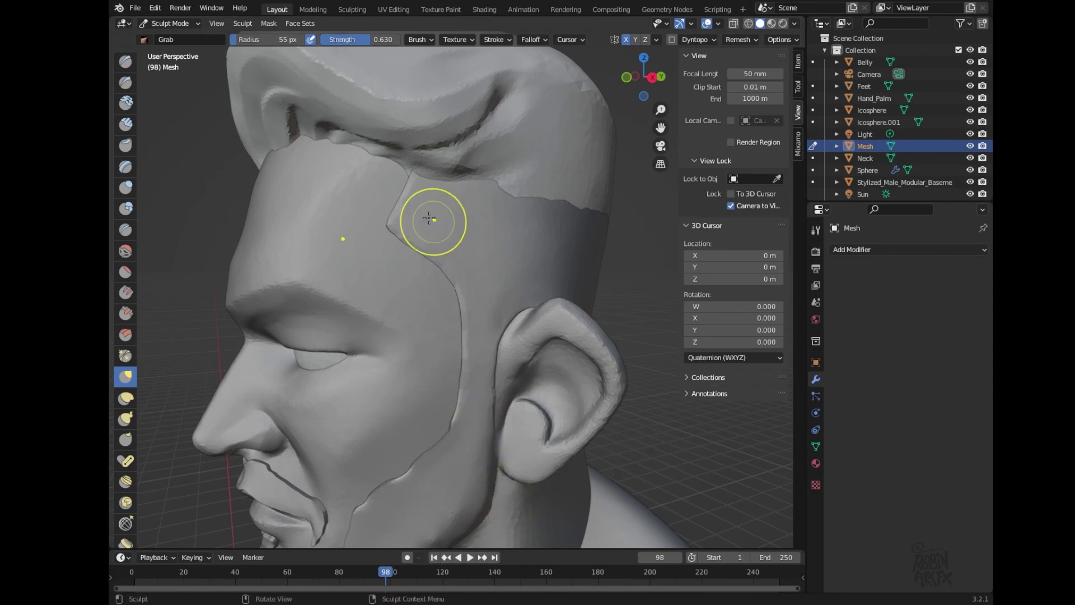
left_click_drag(387, 230, 408, 251)
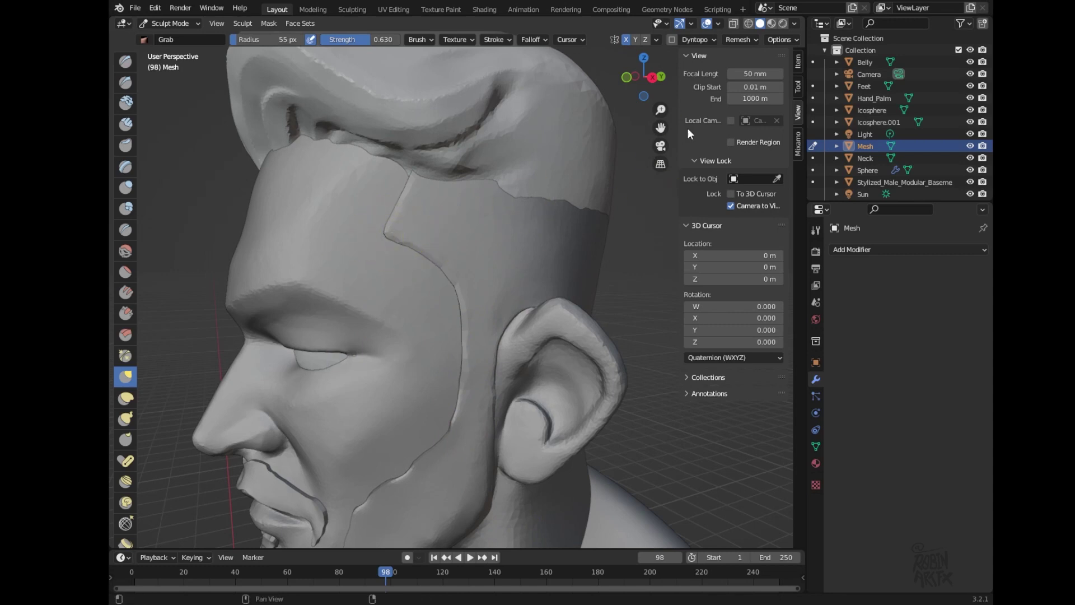
- Pull the temple seam and straighten the kink in the lower seam
left_click_drag(644, 76, 866, 74)
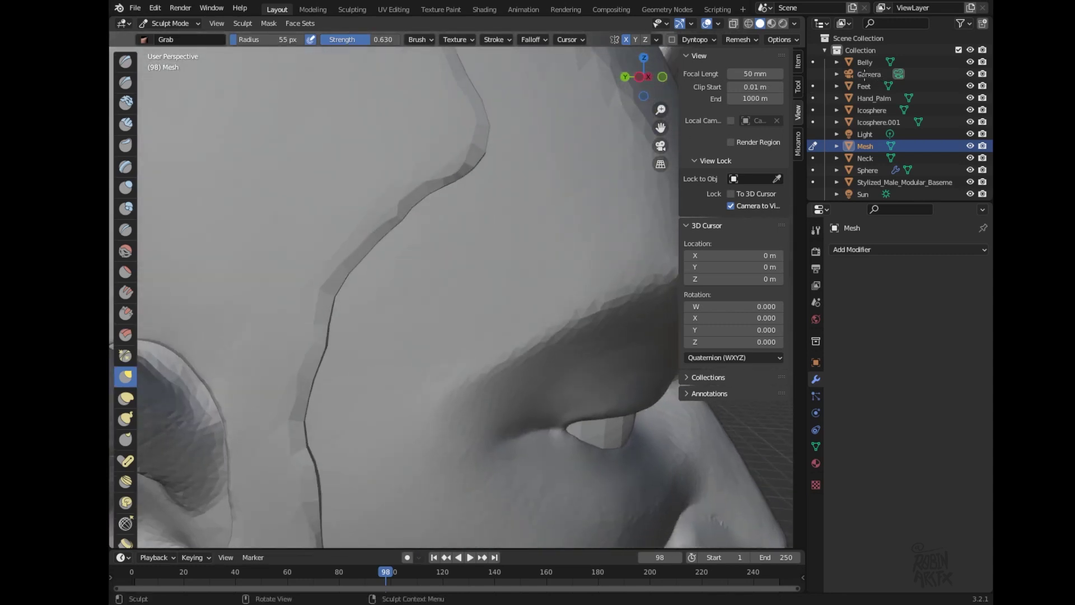
left_click_drag(480, 149, 508, 148)
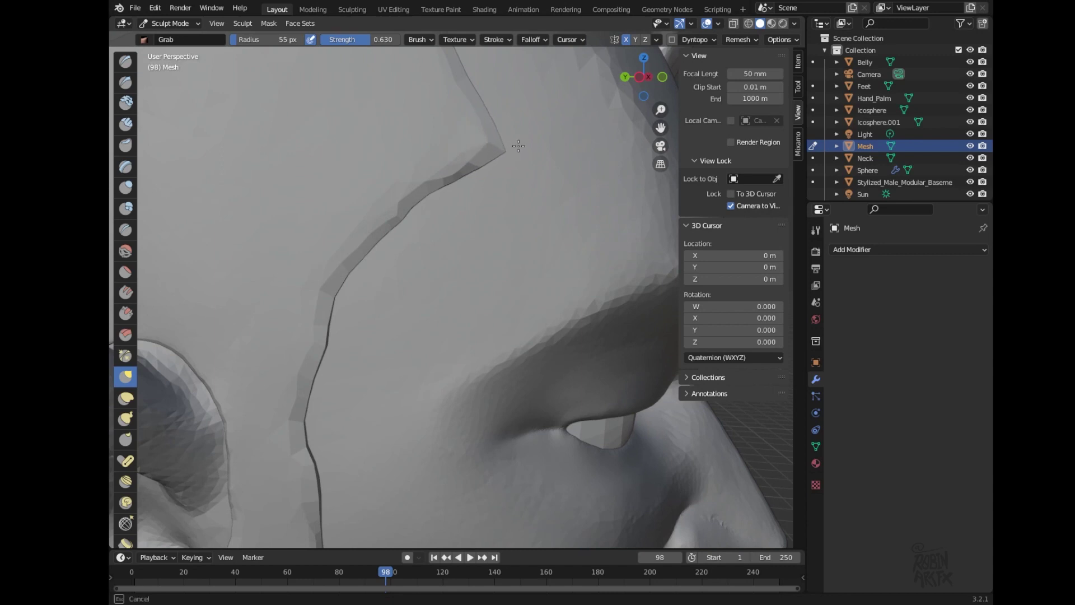
mouse_move(299, 427)
left_mouse_down()
mouse_move(319, 418)
mouse_move(318, 375)
left_mouse_up()
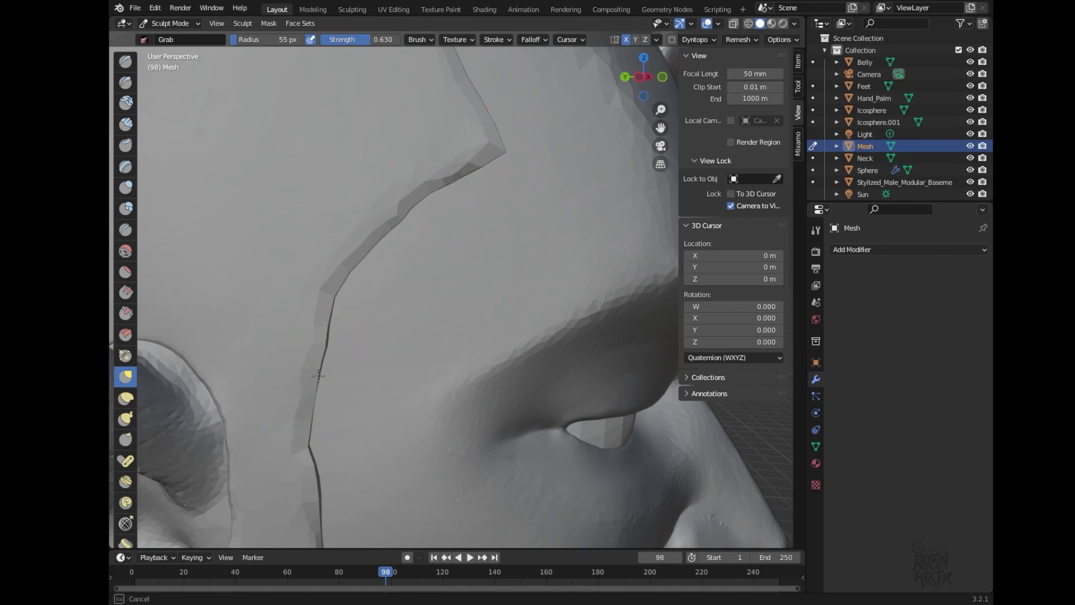
mouse_move(307, 447)
left_mouse_down()
mouse_move(319, 394)
mouse_move(309, 385)
left_mouse_up()
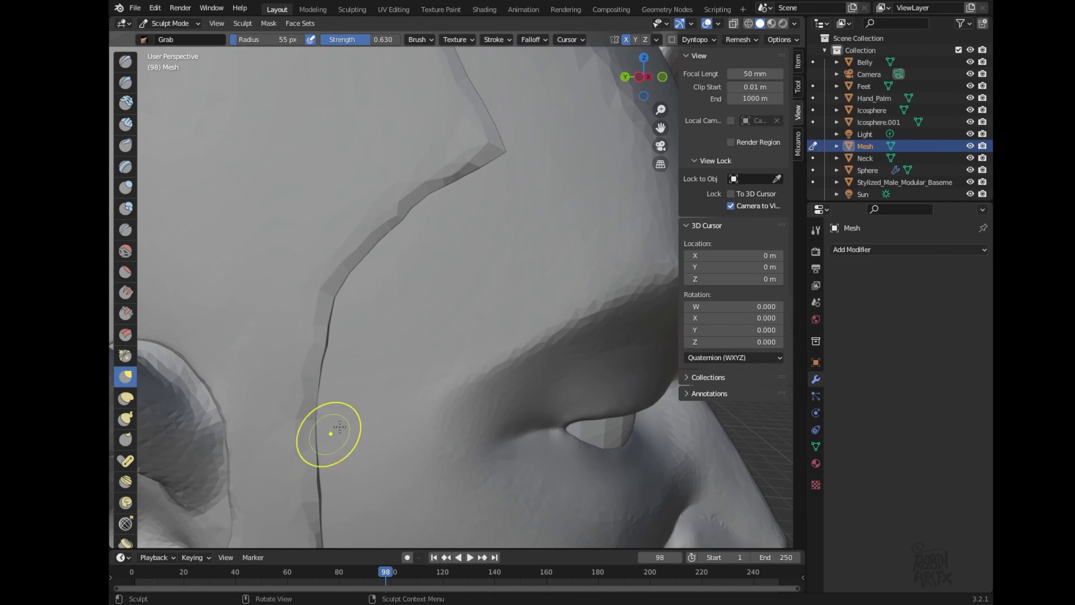
mouse_move(661, 109)
left_mouse_down()
mouse_move(608, 271)
mouse_move(624, 180)
left_mouse_up()
left_click_drag(661, 109, 420, 117)
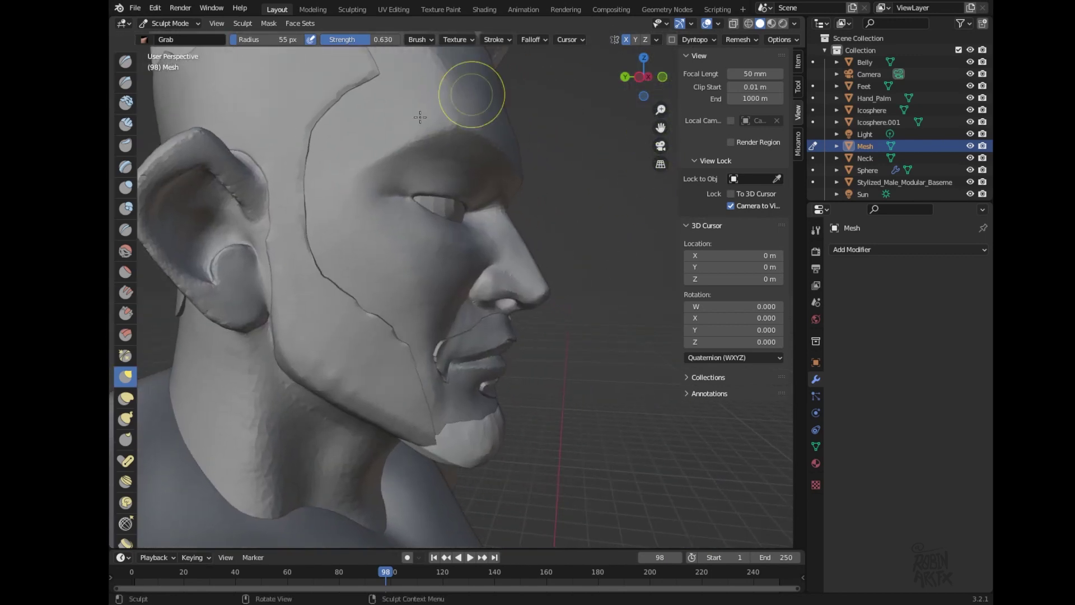
left_click(125, 250)
- Soften the cheek and jaw seam with a 21 px Smooth brush
key("f")
left_click(386, 325)
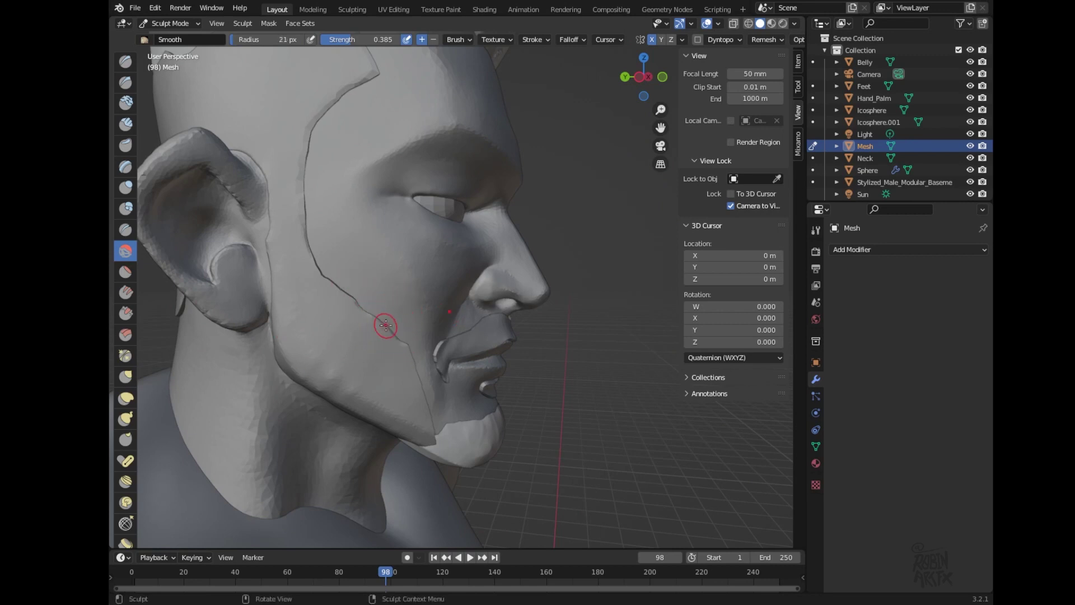
mouse_move(328, 280)
left_mouse_down()
mouse_move(314, 257)
mouse_move(414, 352)
mouse_move(396, 331)
mouse_move(434, 424)
left_mouse_up()
mouse_move(413, 380)
left_mouse_down()
mouse_move(395, 322)
mouse_move(431, 330)
left_mouse_up()
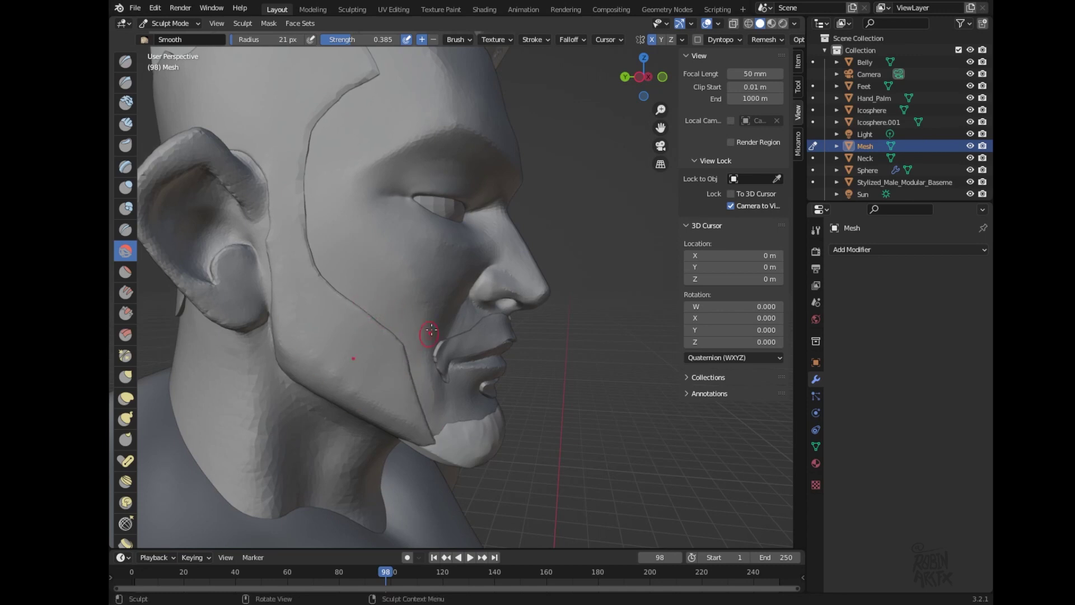
- Orbit around the whole head to inspect the seams, then return to Object Mode
mouse_move(641, 82)
left_mouse_down()
mouse_move(469, 58)
mouse_move(593, 59)
mouse_move(606, 126)
left_mouse_up()
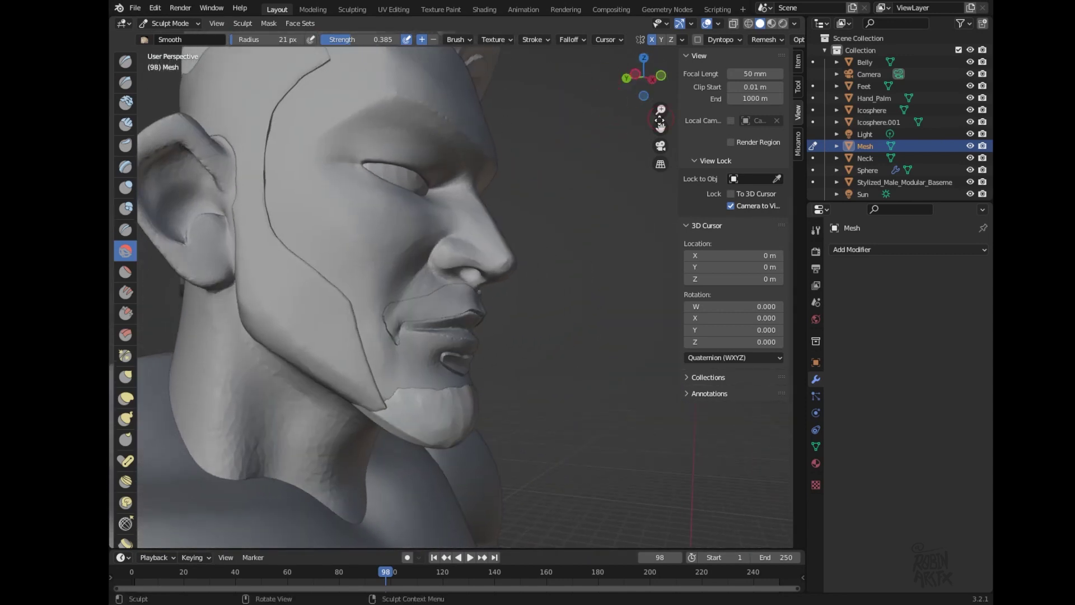
scroll(659, 97, "down", 4)
mouse_move(660, 97)
left_mouse_down()
mouse_move(678, 73)
mouse_move(701, 81)
mouse_move(785, 44)
mouse_move(786, 60)
left_mouse_up()
key("b")
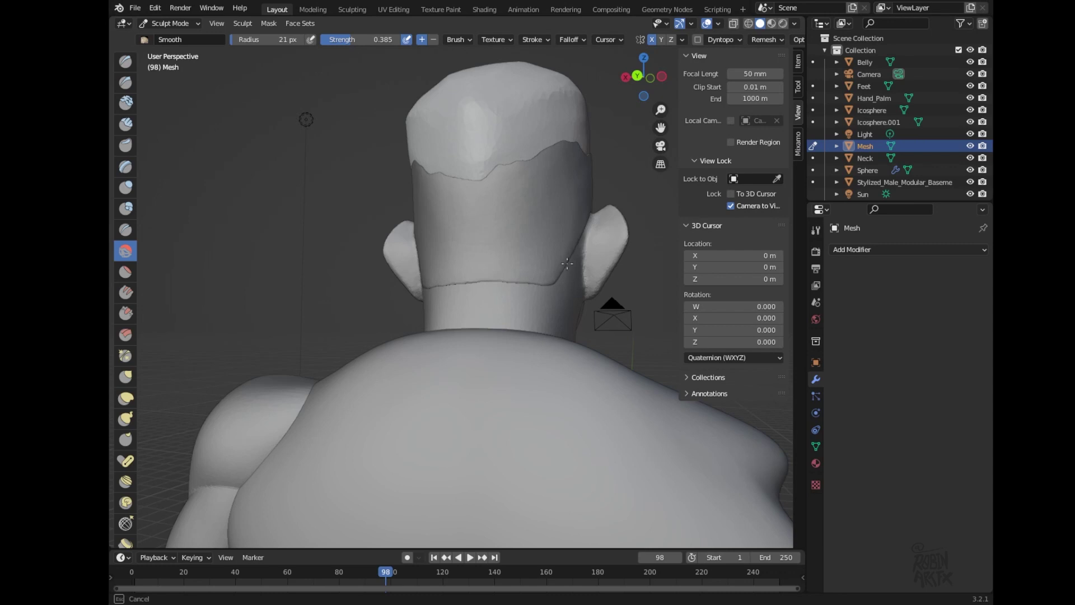
mouse_move(644, 78)
left_mouse_down()
mouse_move(491, 91)
mouse_move(660, 85)
left_mouse_up()
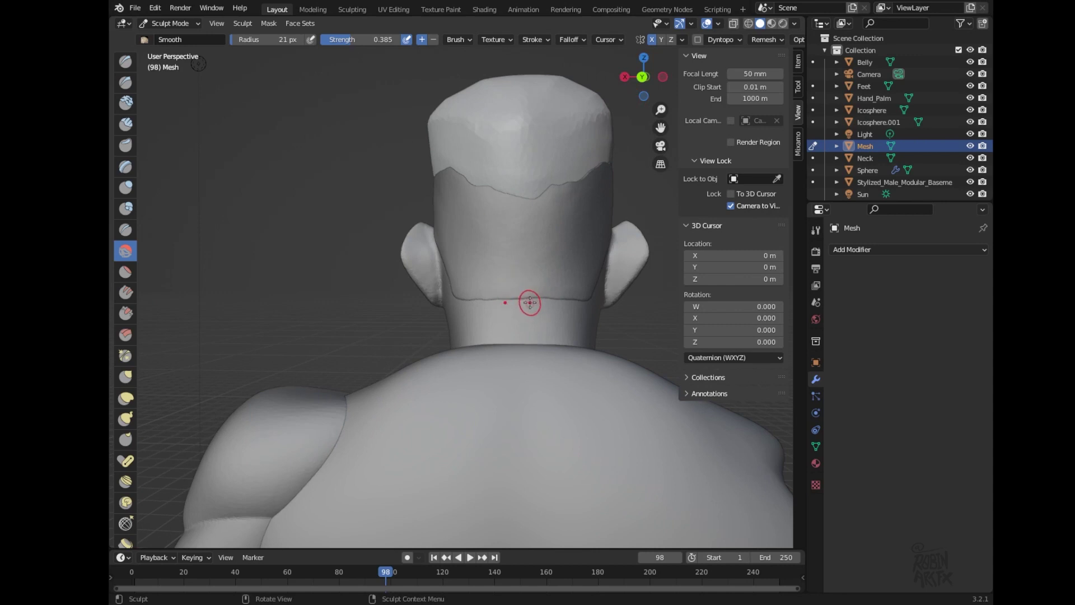
mouse_move(644, 78)
left_mouse_down()
mouse_move(546, 102)
mouse_move(400, 88)
mouse_move(427, 102)
left_mouse_up()
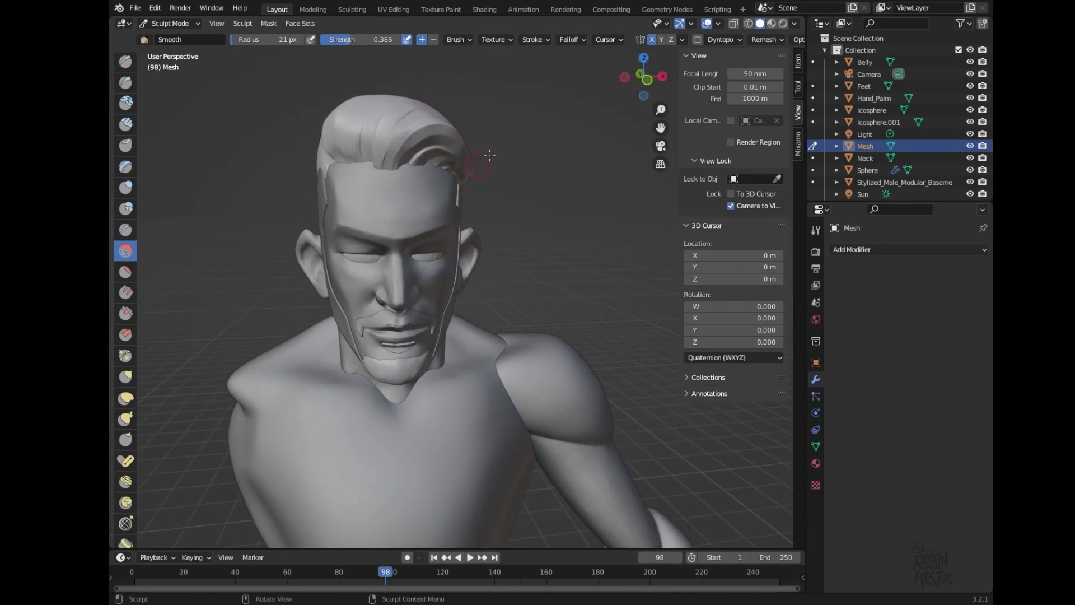
left_click_drag(644, 77, 312, 80)
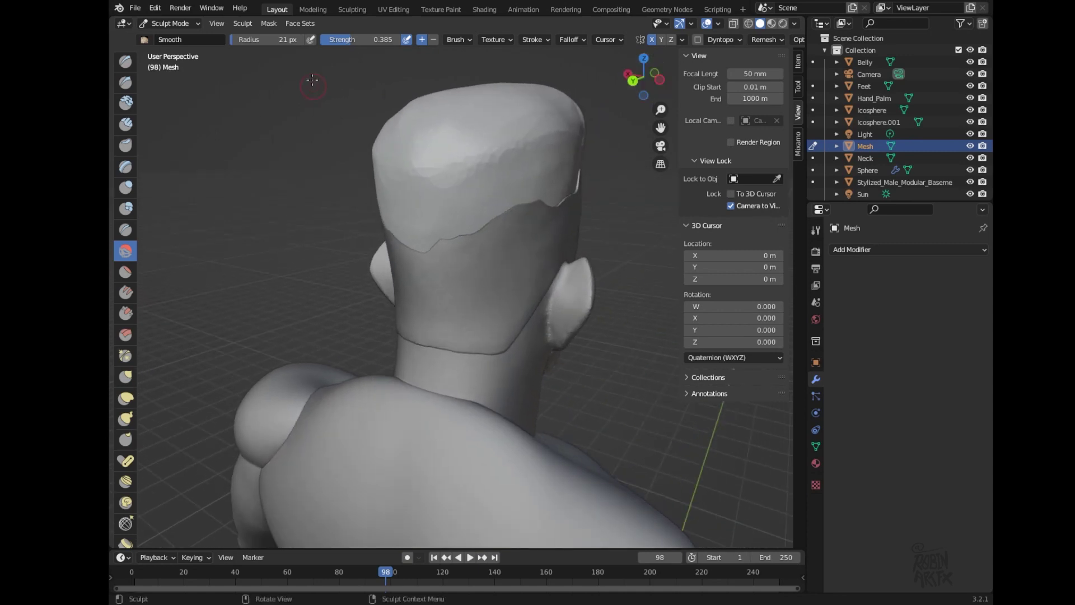
left_click_drag(621, 94, 390, 115)
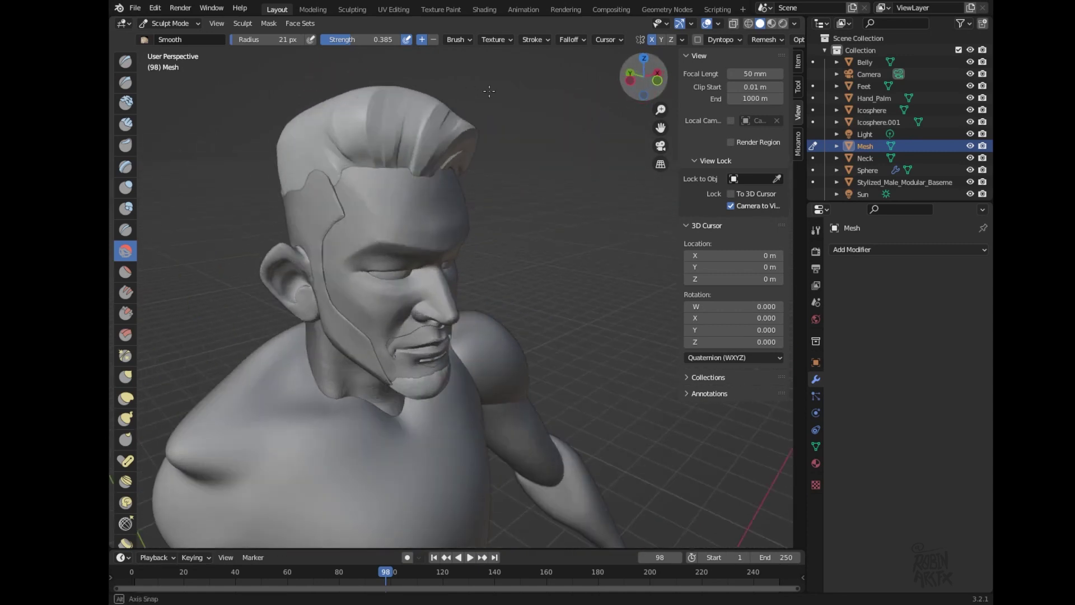
left_click(182, 23)
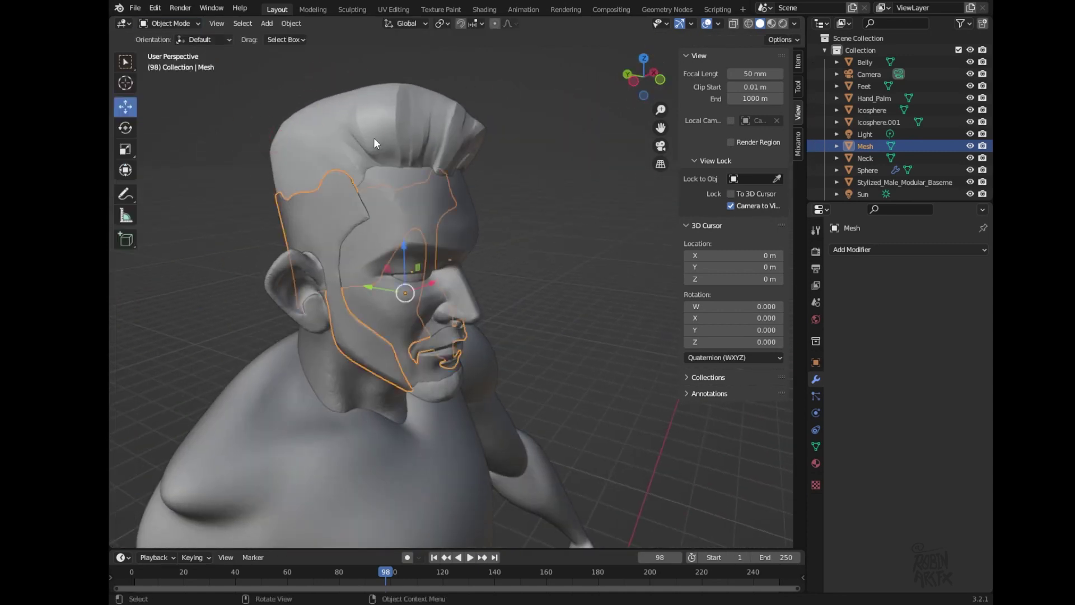
- Sculpt the hair Icosphere with a 71 px Grab brush and X symmetry on
left_click(361, 141)
left_click(174, 23)
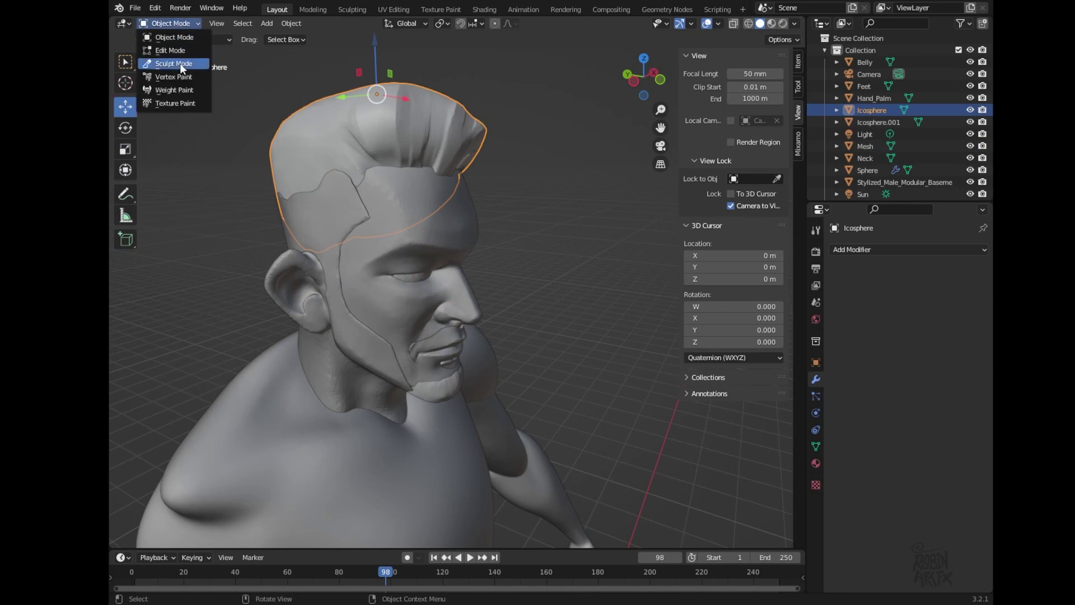
left_click(180, 63)
left_click(126, 377)
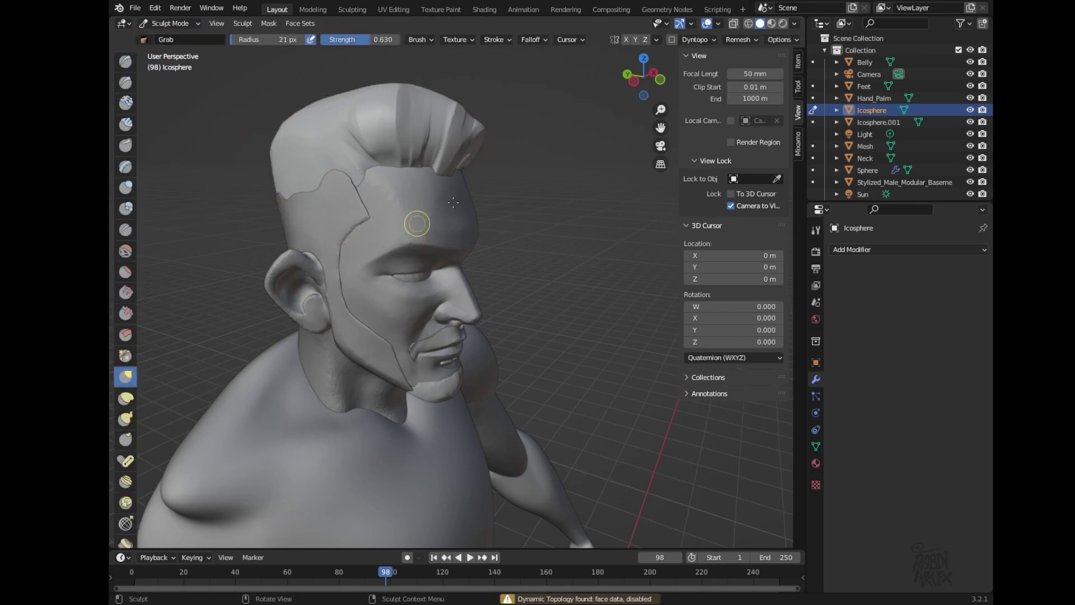
left_click_drag(643, 79, 619, 102)
key("f")
left_click(292, 211)
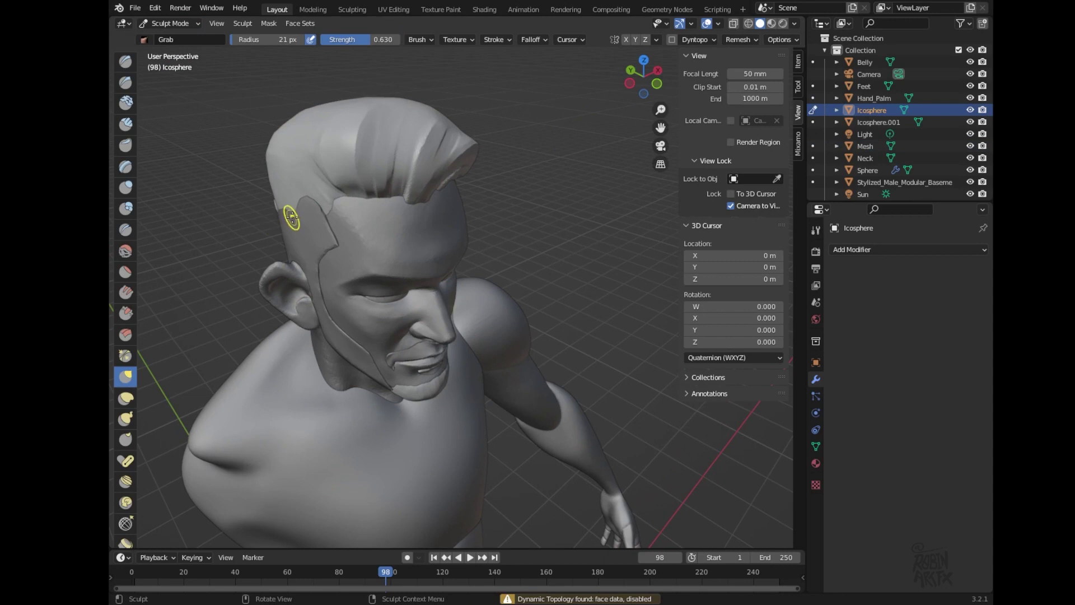
left_click(626, 40)
key("f")
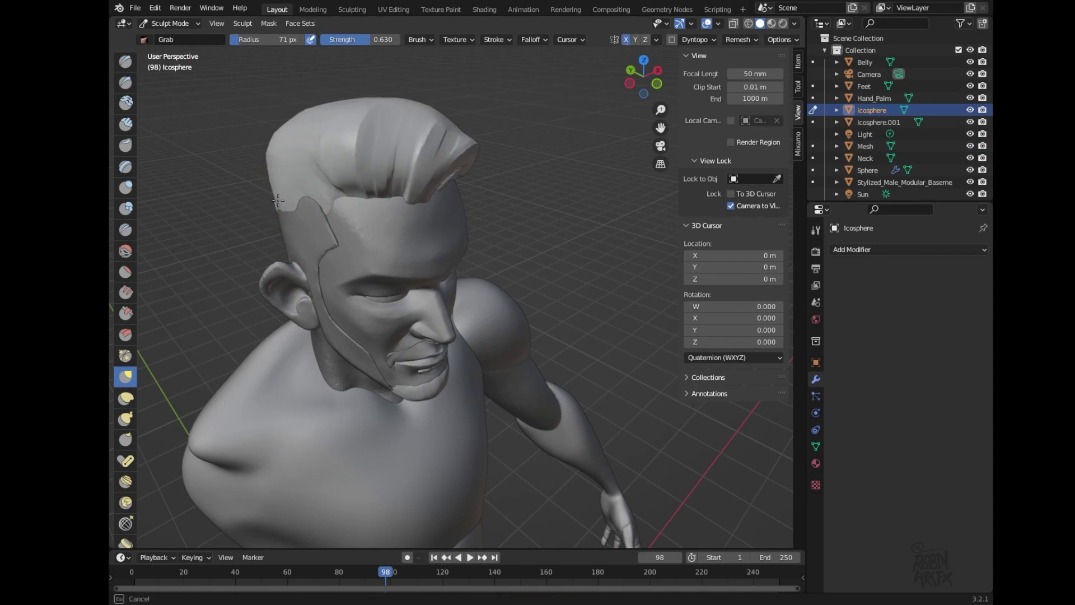
- Pull the hairline near the temple and at the back of the head
left_click_drag(277, 200, 297, 200)
mouse_move(644, 71)
left_mouse_down()
mouse_move(222, 67)
mouse_move(274, 73)
left_mouse_up()
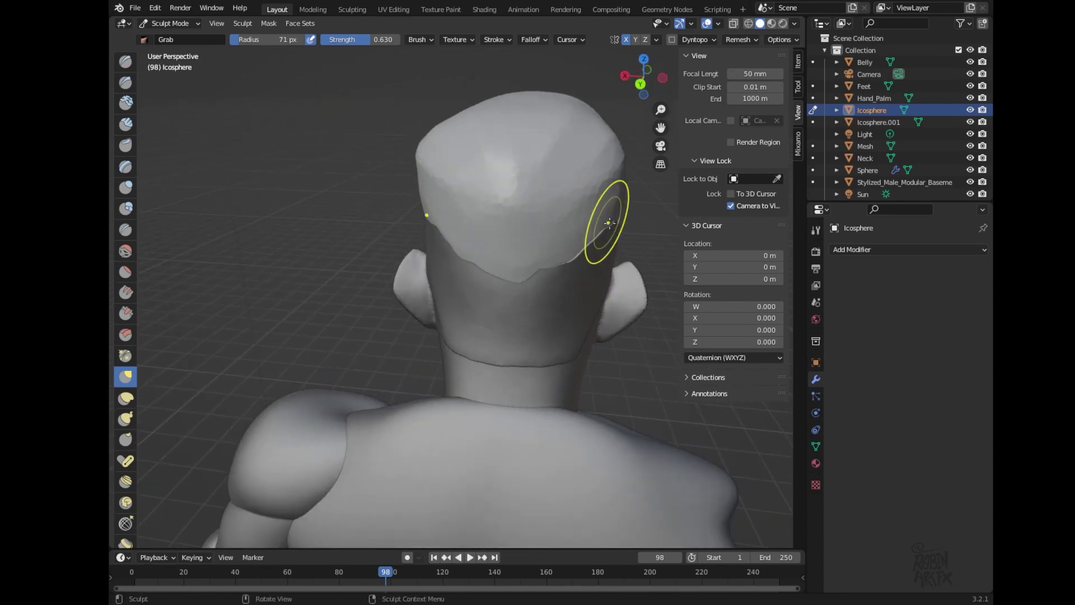
mouse_move(612, 221)
left_mouse_down()
mouse_move(588, 228)
mouse_move(549, 267)
mouse_move(557, 251)
left_mouse_up()
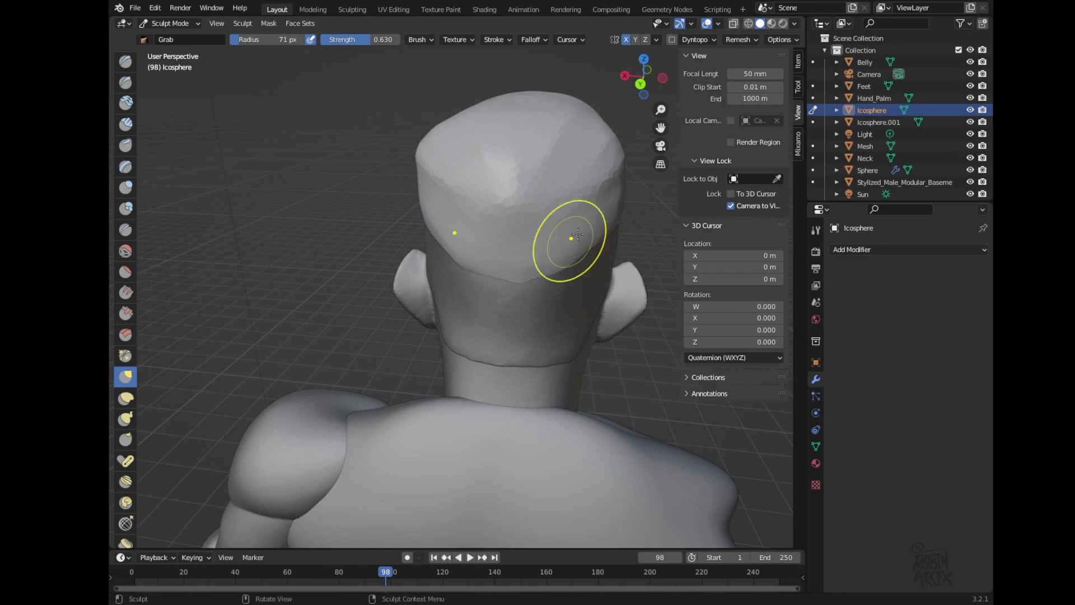
mouse_move(644, 78)
left_mouse_down()
mouse_move(472, 77)
mouse_move(256, 50)
mouse_move(580, 77)
mouse_move(529, 91)
left_mouse_up()
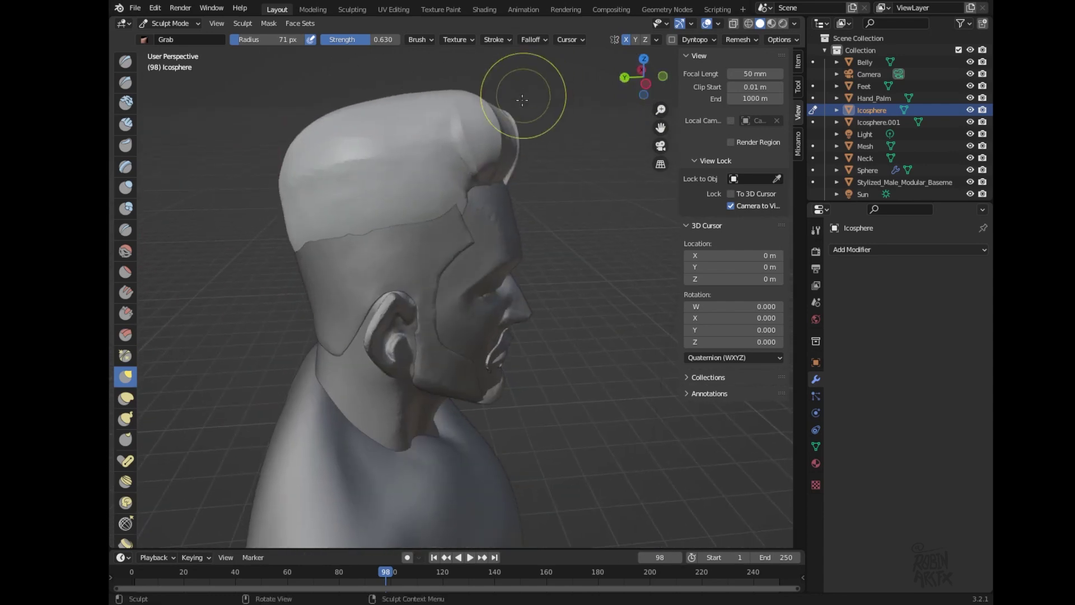
mouse_move(452, 211)
left_mouse_down()
mouse_move(468, 205)
mouse_move(444, 212)
mouse_move(452, 202)
left_mouse_up()
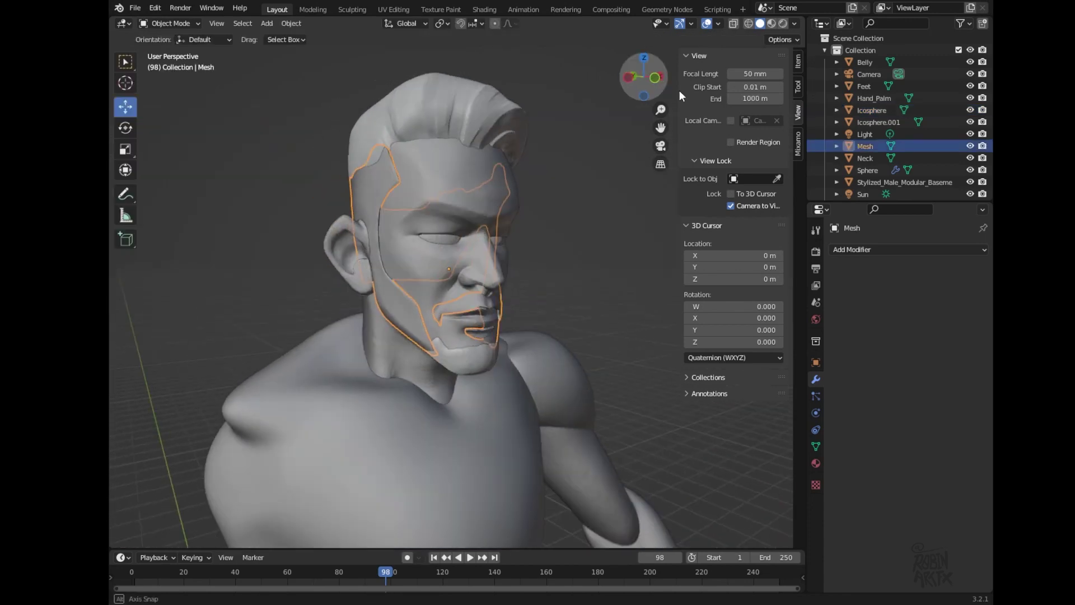
mouse_move(677, 128)
left_mouse_down()
mouse_move(627, 101)
mouse_move(680, 26)
mouse_move(680, 36)
left_mouse_up()
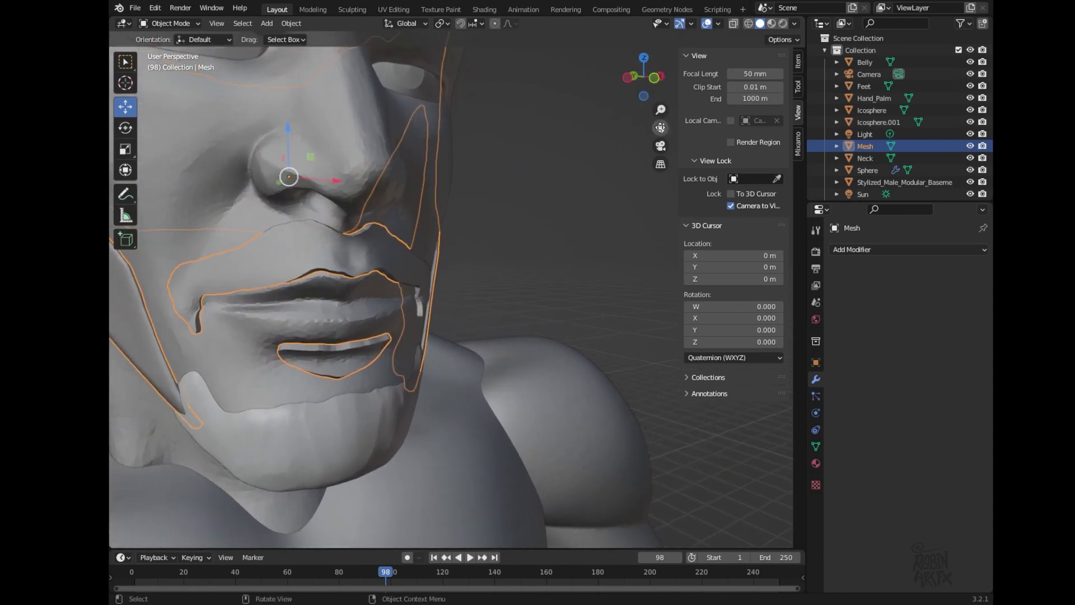
- Orbit to a frontal face view and return to Sculpt Mode with the Inflate/Deflate brush
middle_click_drag(291, 112, 353, 106)
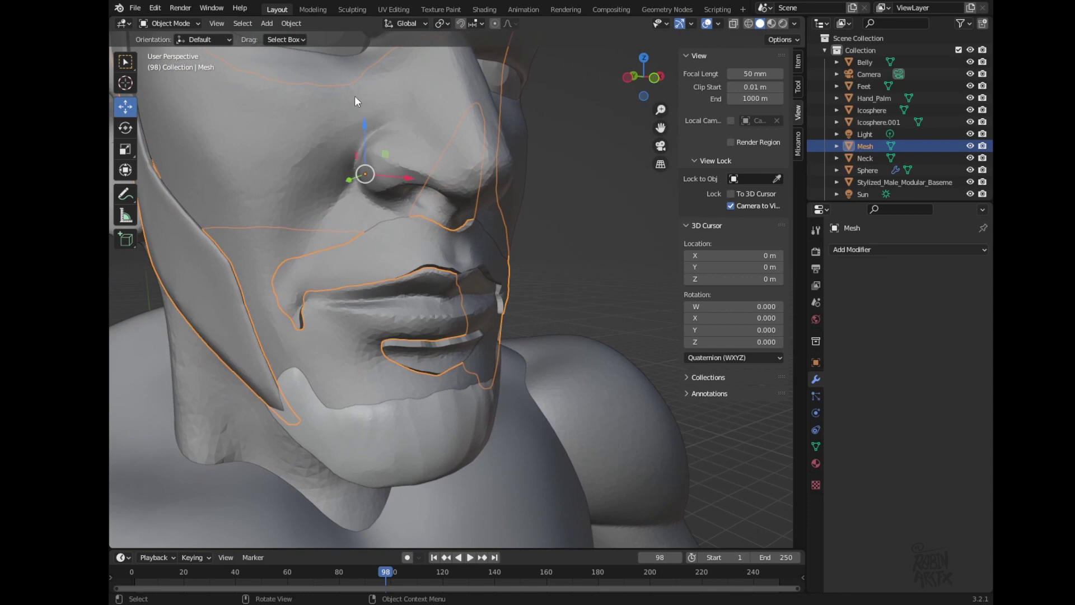
left_click(191, 24)
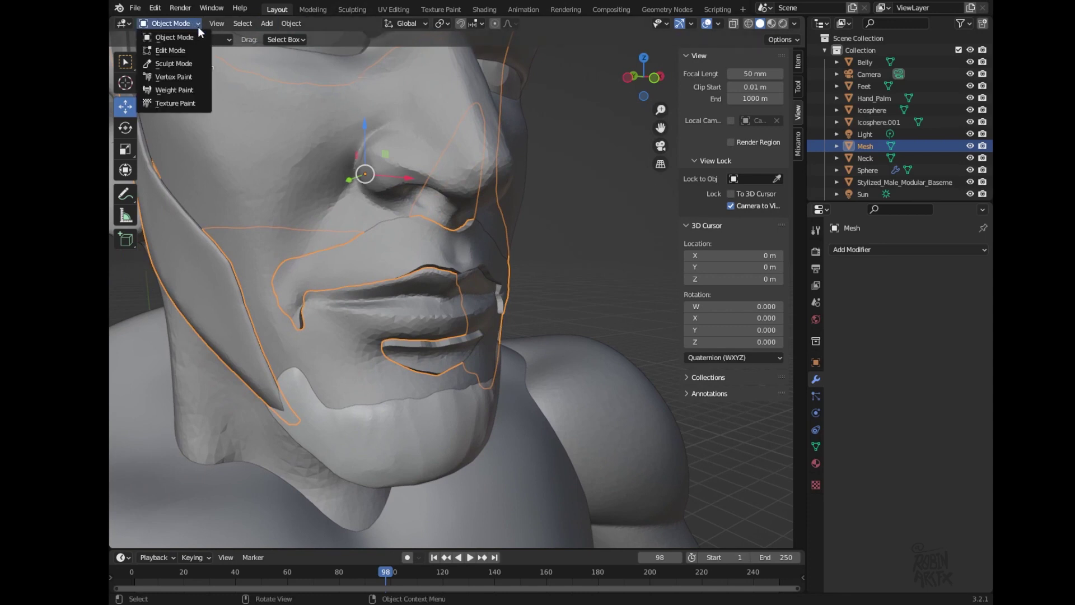
left_click(188, 63)
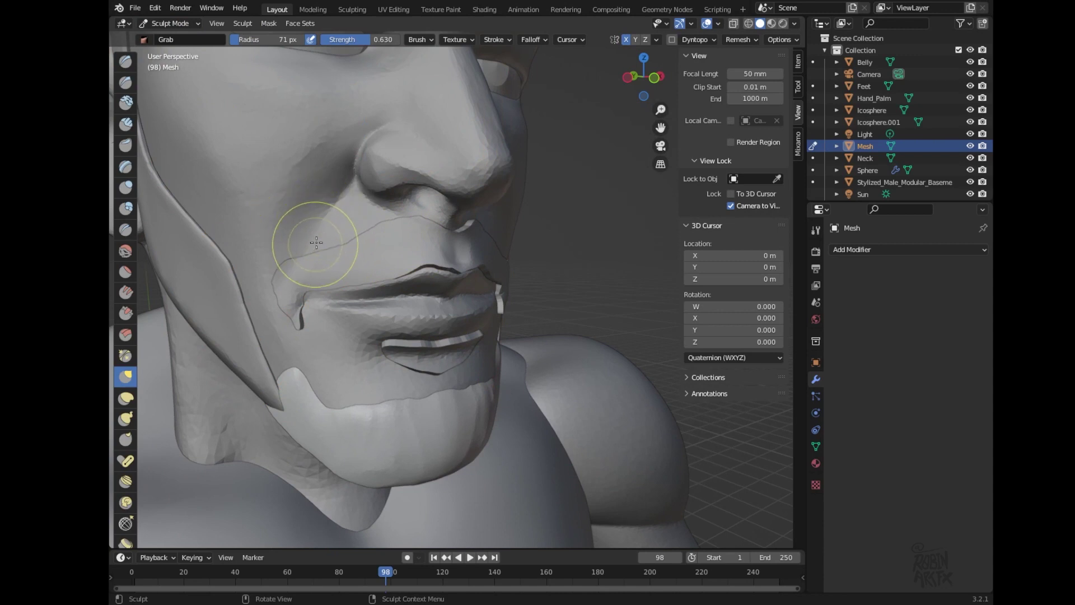
left_click(126, 187)
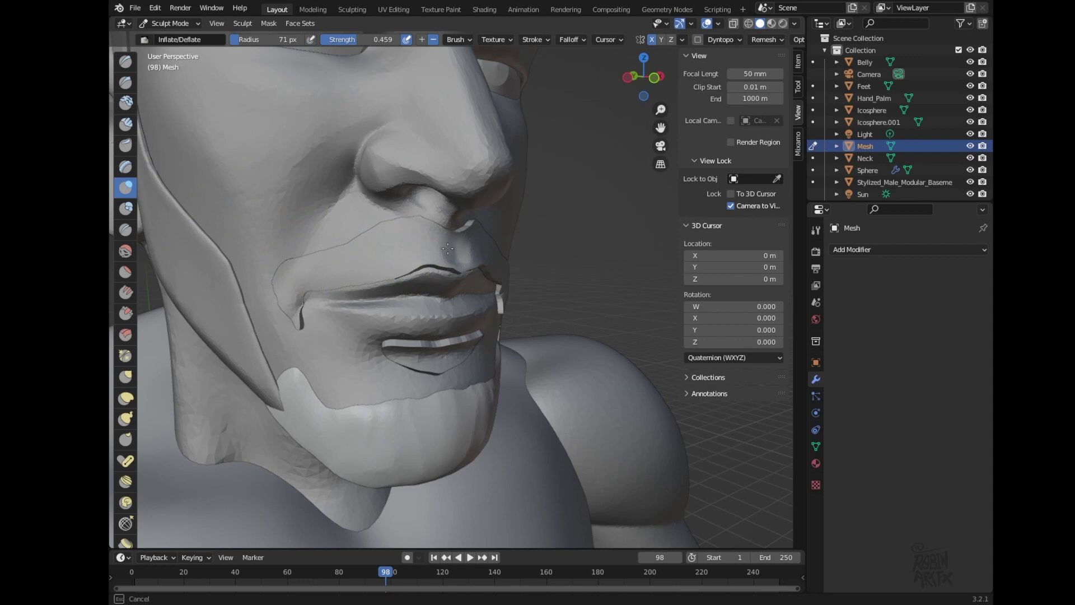
- Inflate the upper lip and puff out the moustache end at the left mouth corner
left_click_drag(436, 246, 432, 241)
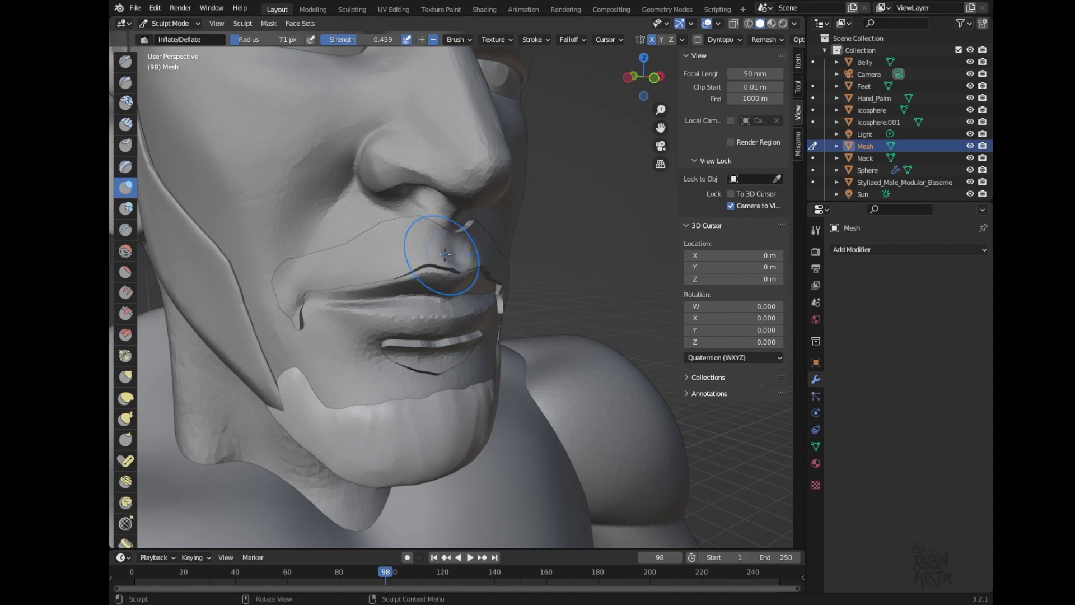
left_click(422, 39)
left_click_drag(465, 238, 462, 248)
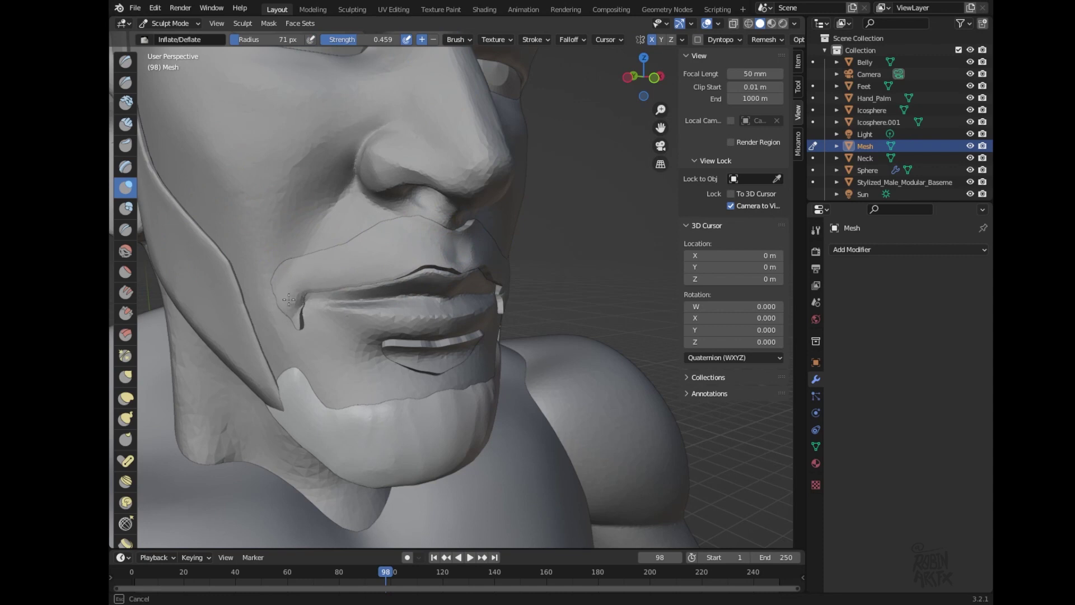
left_click_drag(292, 315, 293, 294)
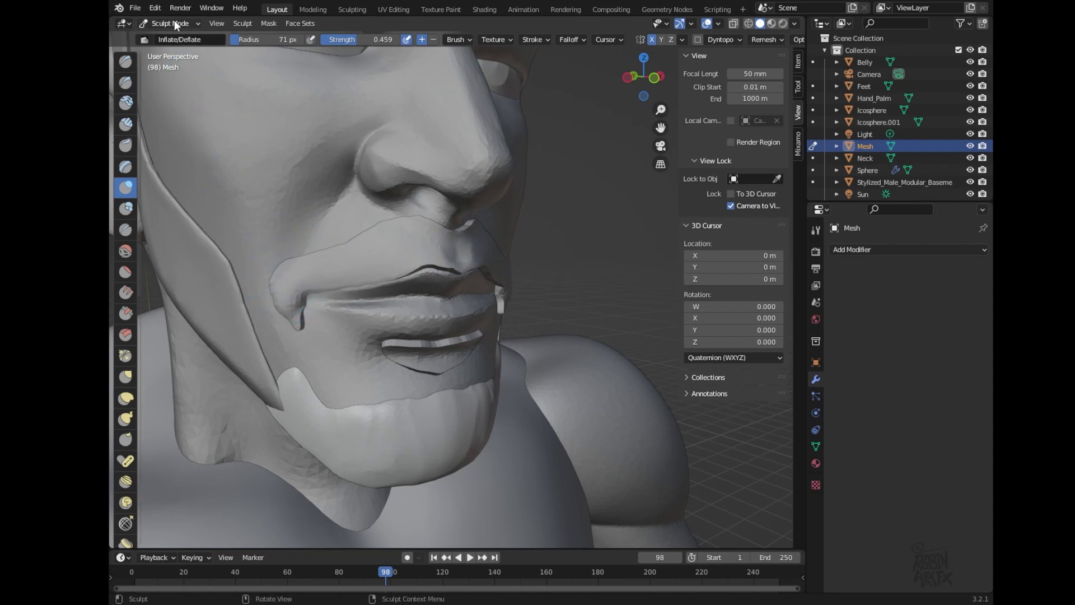
left_click(126, 313)
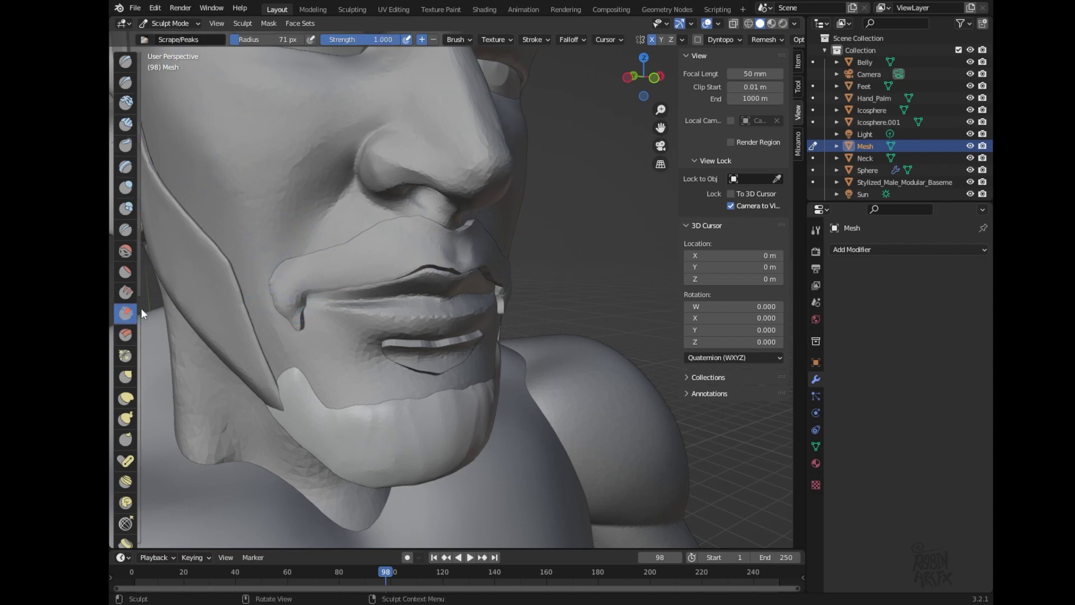
- Shrink the brush to 28 px, enable Dyntopo, and scrape a deeper left mouth-corner crease
key("f")
left_click(387, 294)
left_click(698, 39)
left_click_drag(304, 298, 312, 302)
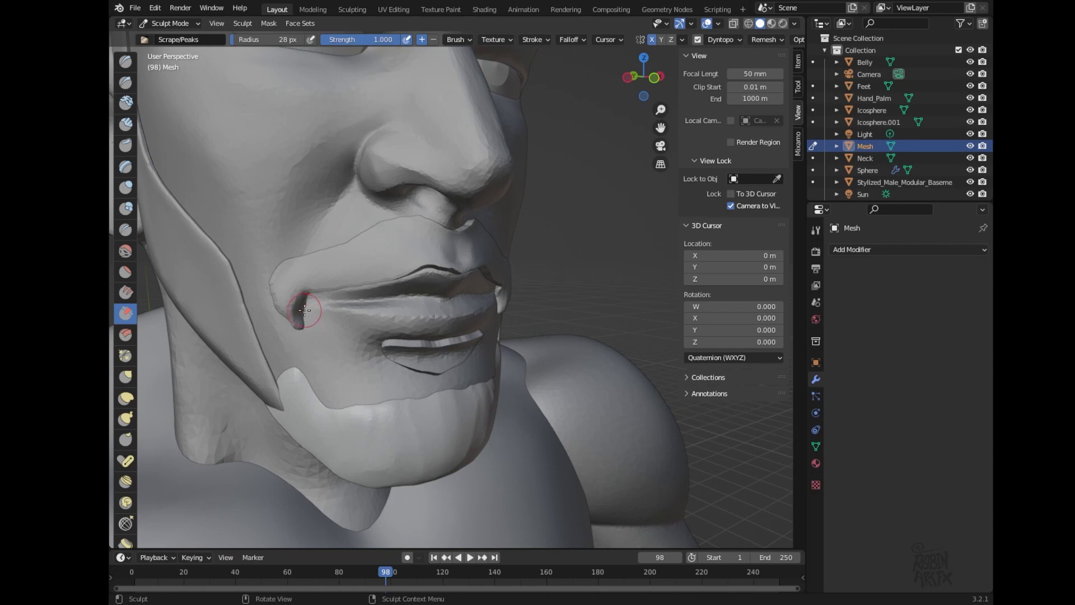
mouse_move(288, 289)
left_mouse_down()
mouse_move(301, 327)
mouse_move(293, 305)
left_mouse_up()
left_click_drag(291, 301, 287, 318)
mouse_move(286, 301)
left_mouse_down()
mouse_move(285, 312)
mouse_move(324, 284)
mouse_move(401, 270)
mouse_move(475, 270)
mouse_move(461, 267)
left_mouse_up()
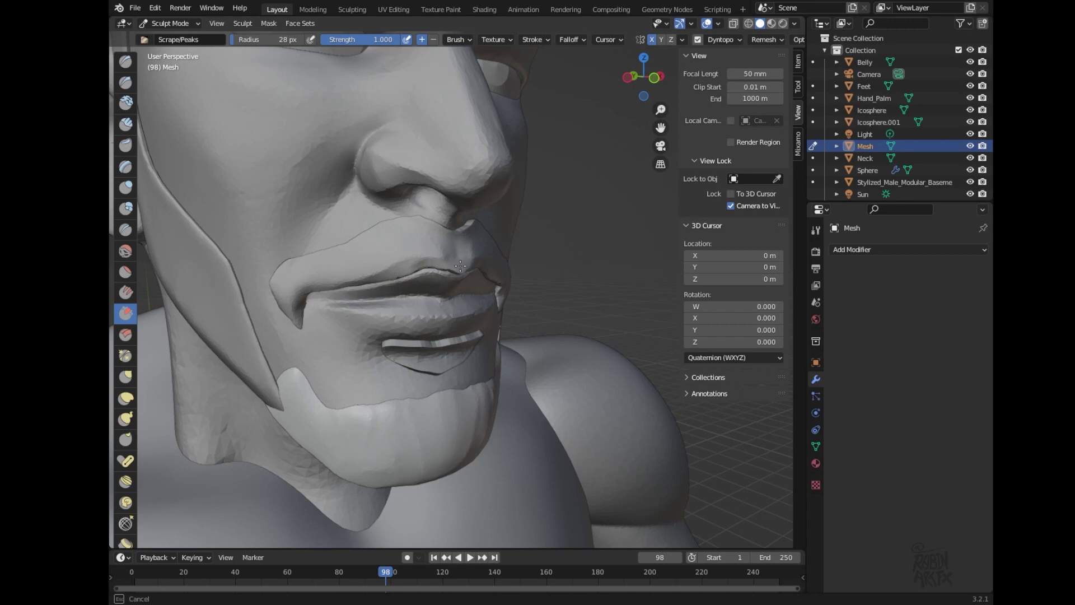
- Scrape the upper-lip line and the nostril base beneath the nose
mouse_move(432, 267)
left_mouse_down()
mouse_move(386, 270)
mouse_move(353, 292)
left_mouse_up()
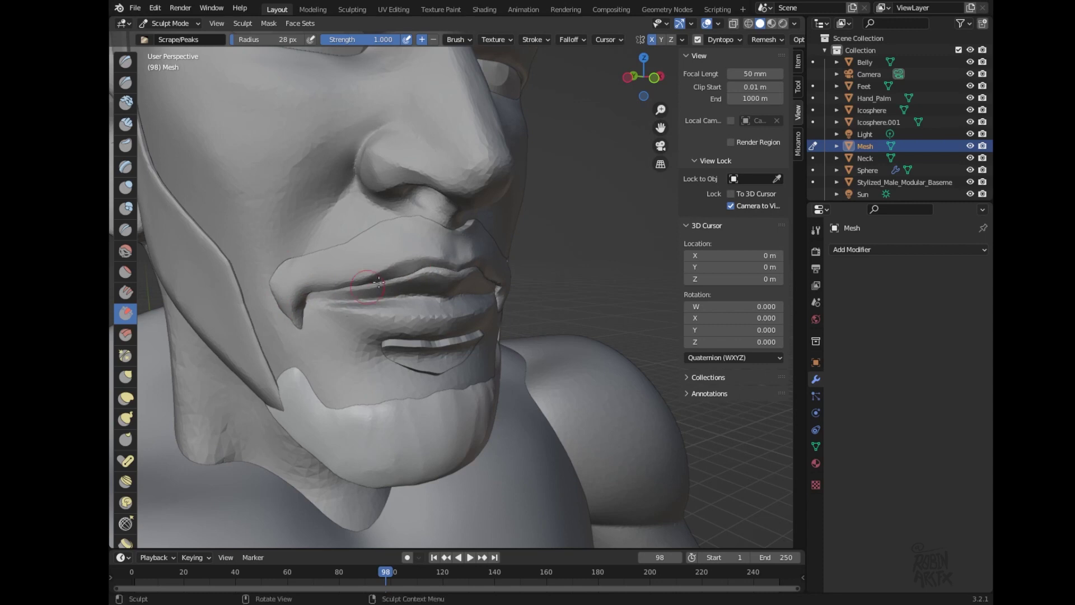
left_click_drag(465, 226, 462, 229)
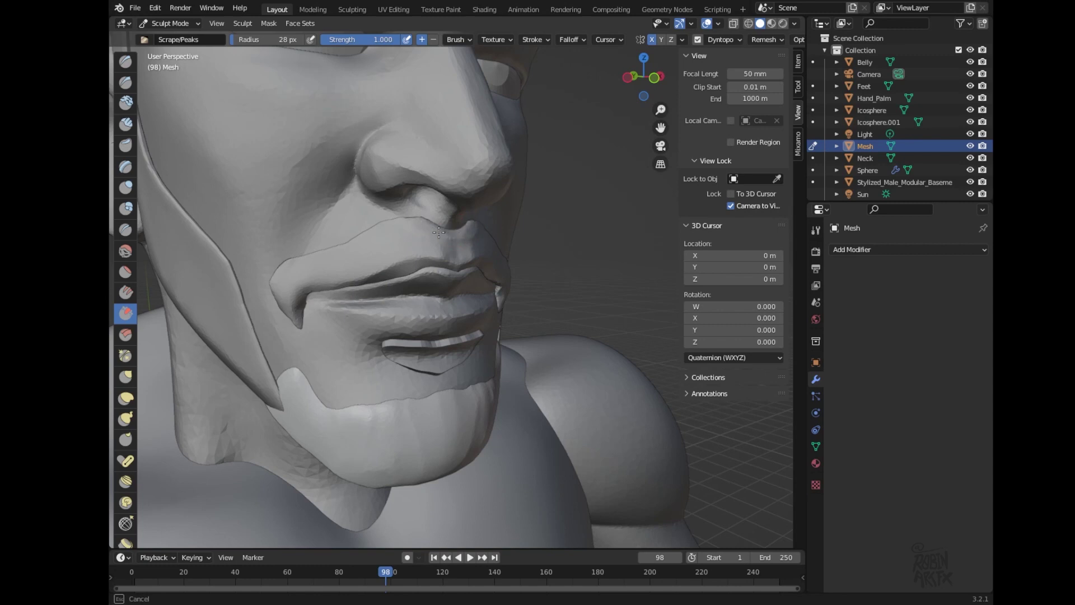
left_click_drag(462, 238, 409, 219)
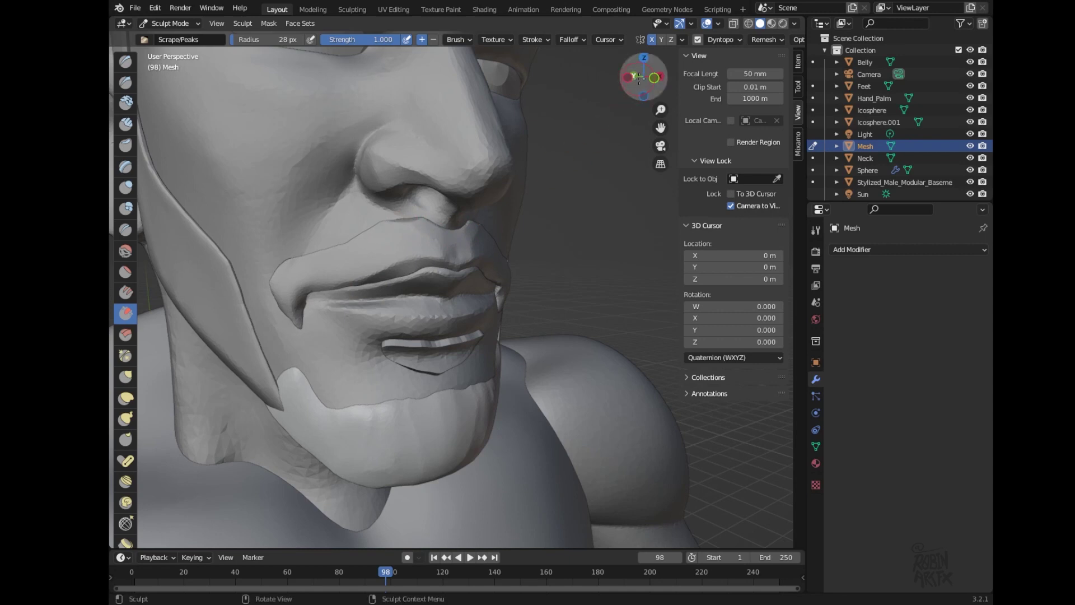
left_click_drag(644, 76, 672, 104)
left_click_drag(474, 257, 446, 257)
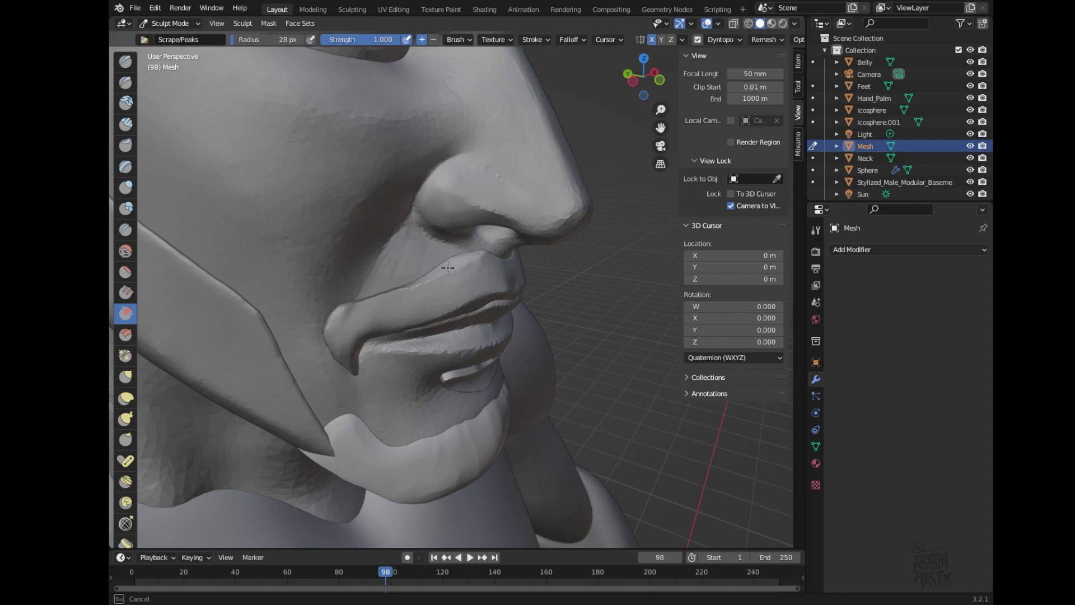
- Reshape the upper lip, frame it head-on, and undo the jagged ridge stroke
left_click_drag(364, 300, 473, 251)
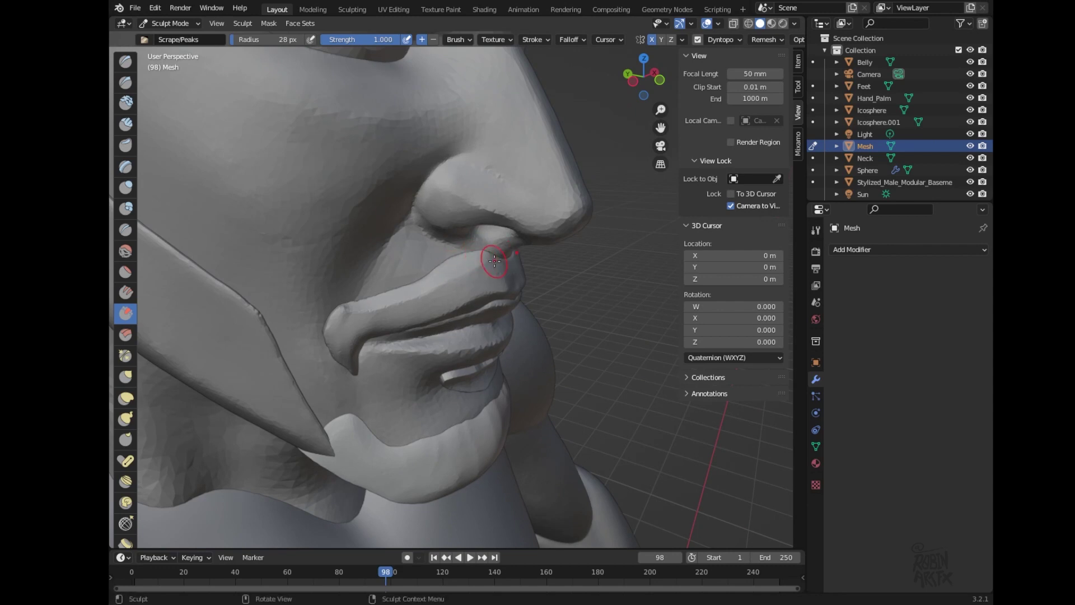
left_click_drag(650, 79, 577, 62)
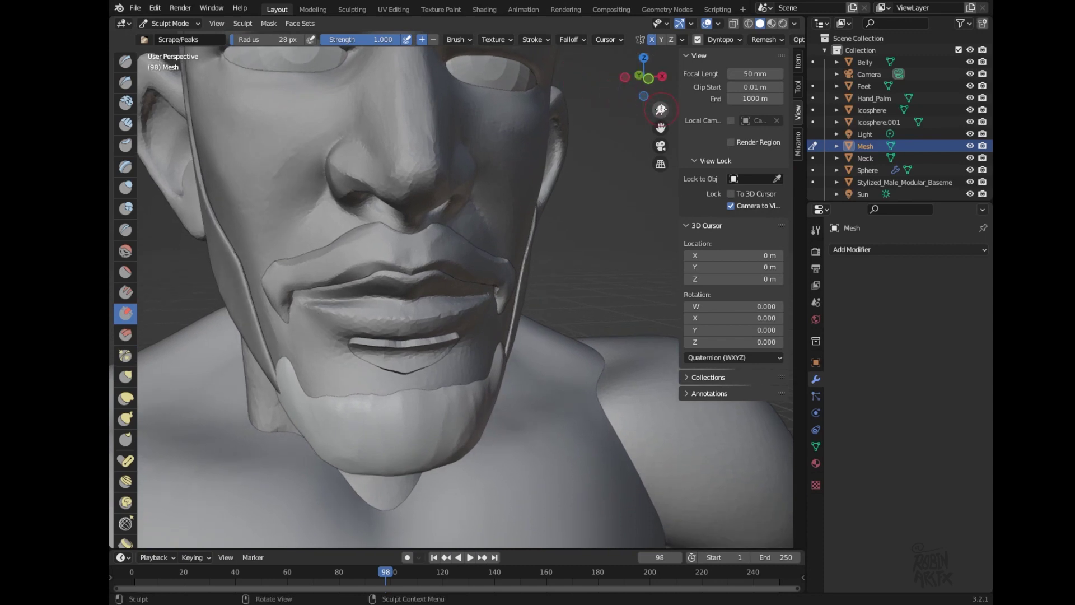
left_click_drag(661, 110, 661, 134)
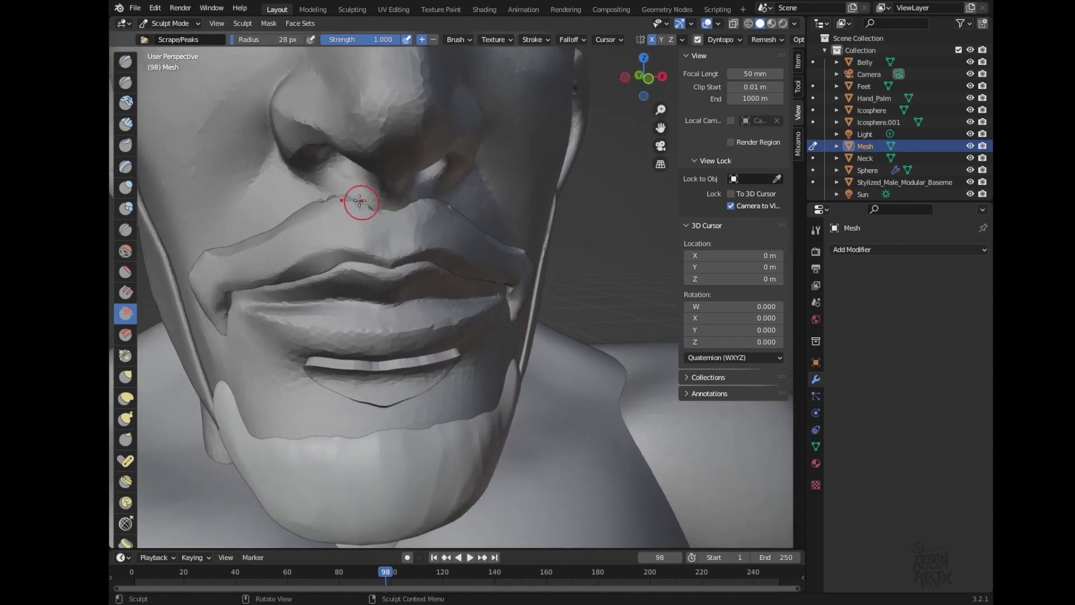
key("ctrl+z")
- Scrape the upper lip toward the philtrum and clean up the lip edge
left_click_drag(379, 250, 371, 222)
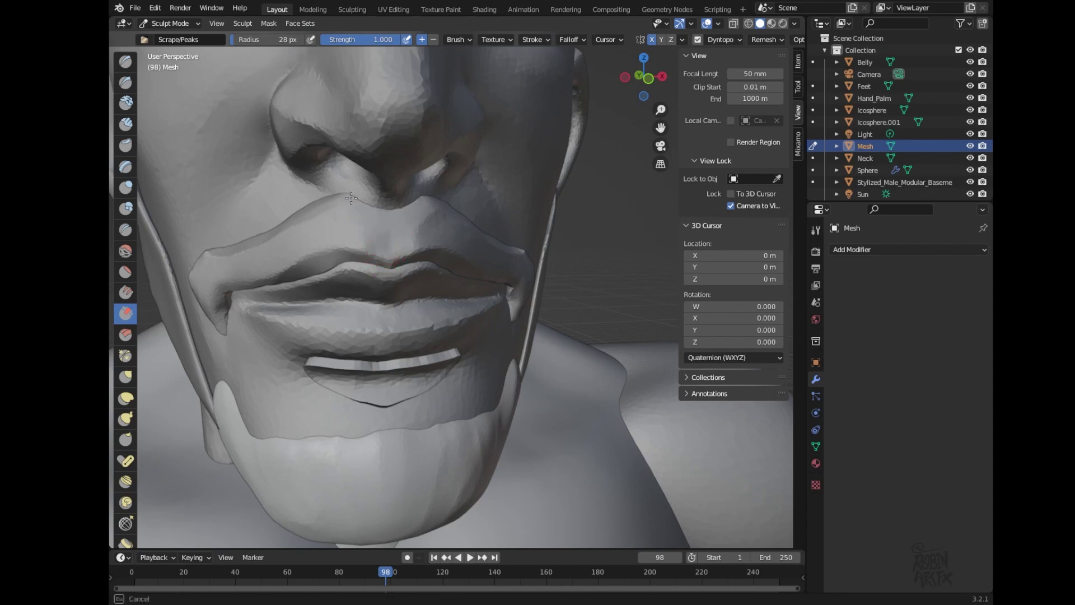
left_click_drag(352, 197, 355, 202)
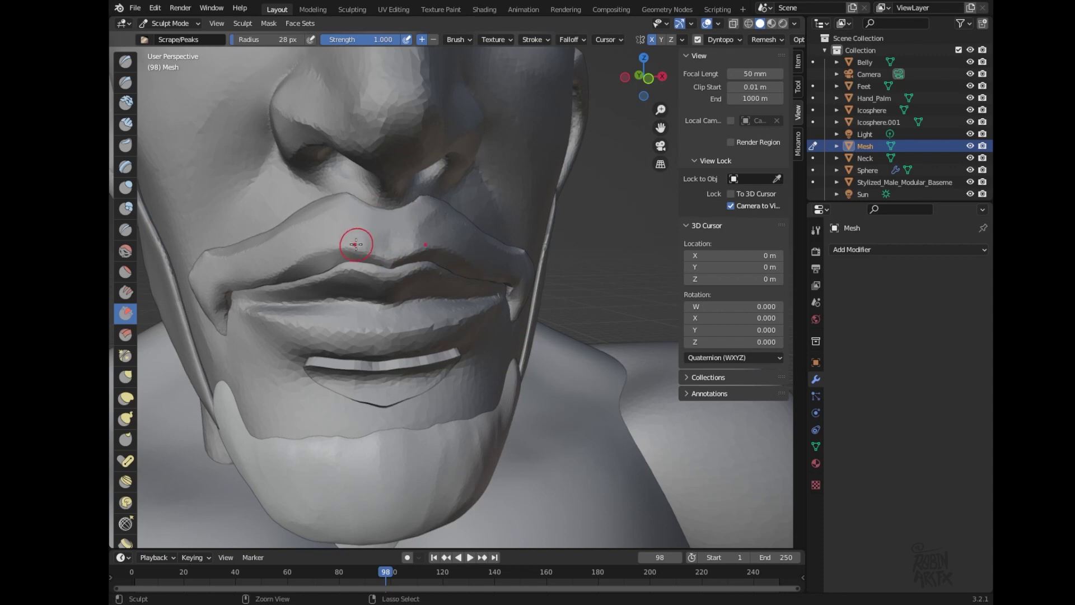
left_click_drag(288, 270, 285, 275)
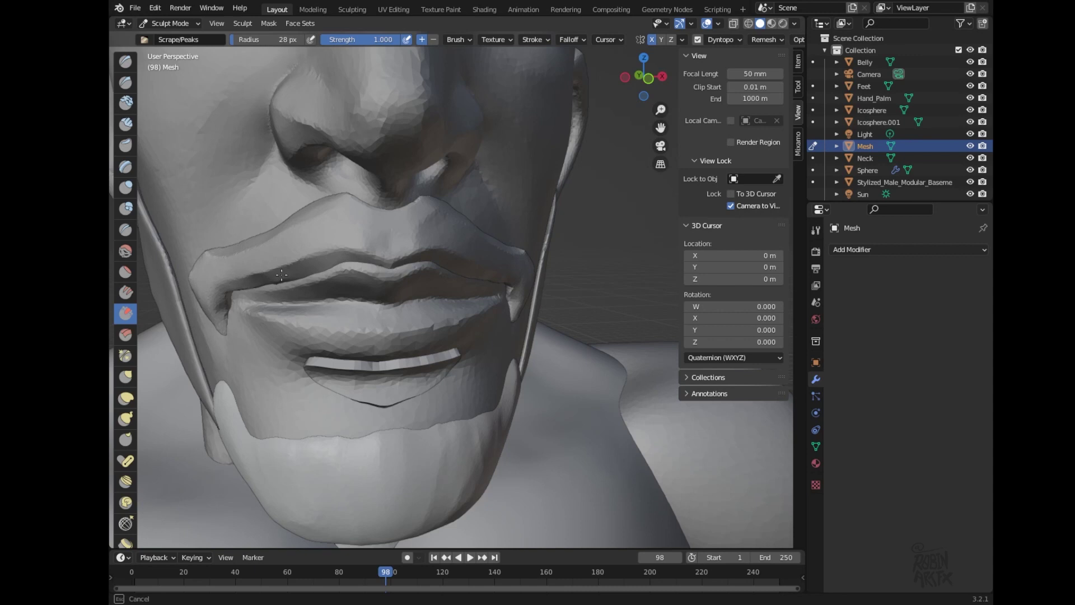
left_click_drag(285, 280, 275, 277)
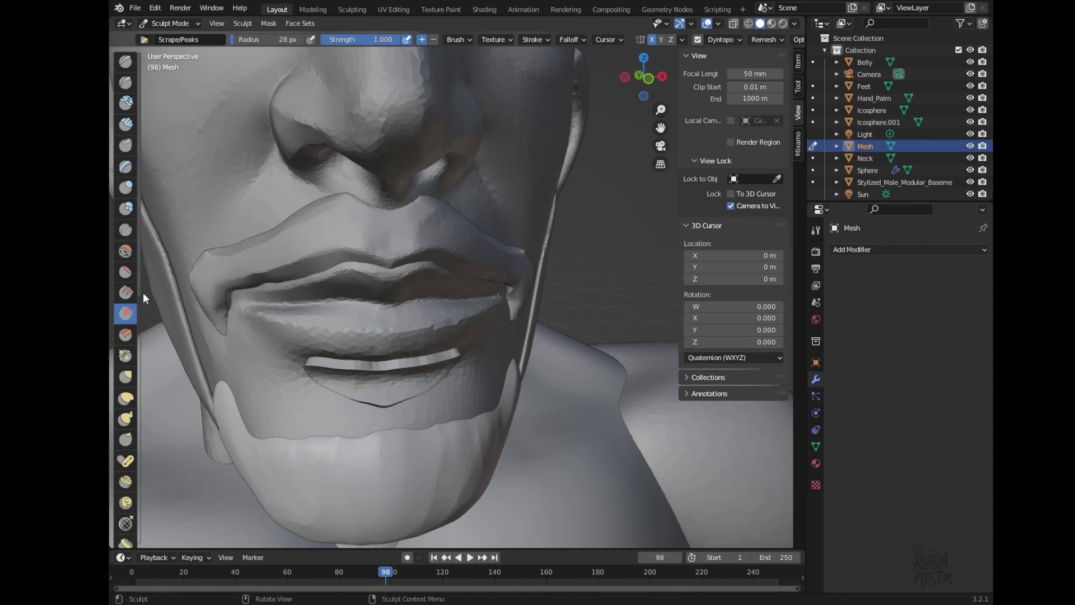
left_click(126, 376)
- Grab-pull the moustache end at the lip corner from a low side view
left_click_drag(259, 278, 280, 303)
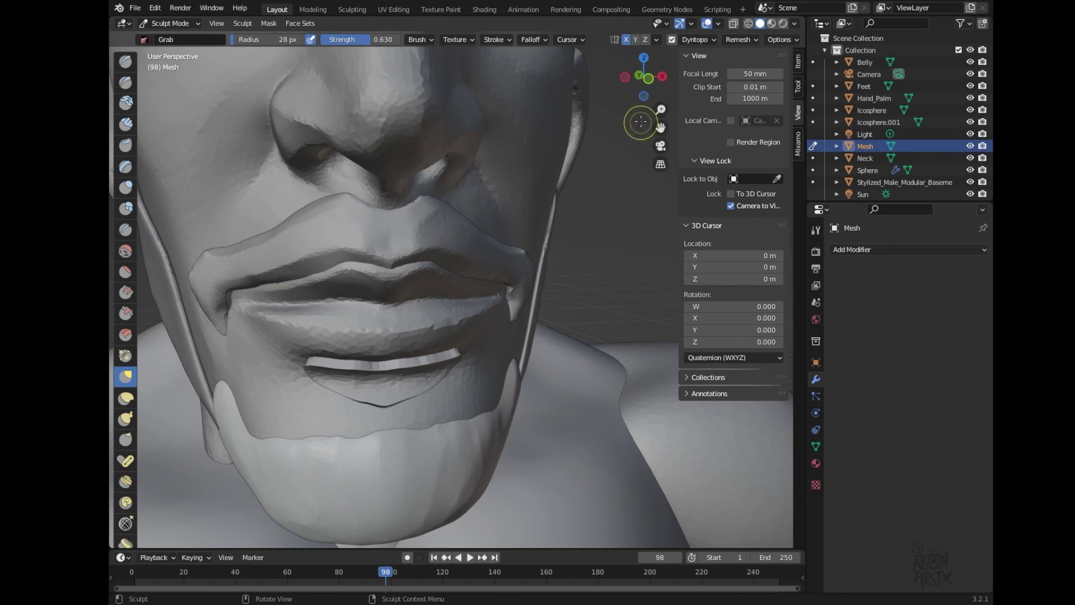
left_click_drag(649, 79, 718, 76)
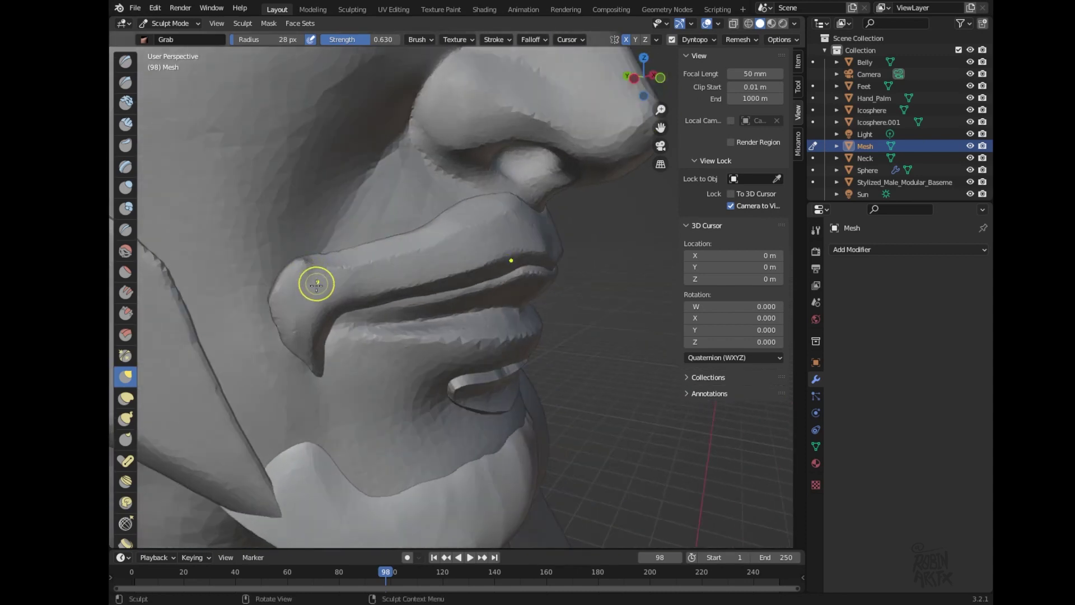
mouse_move(280, 330)
left_mouse_down()
mouse_move(271, 352)
mouse_move(307, 403)
mouse_move(285, 339)
mouse_move(282, 358)
mouse_move(300, 360)
mouse_move(296, 377)
mouse_move(269, 329)
mouse_move(273, 258)
left_mouse_up()
- Enlarge the brush radius to 36 px and switch back to Object Mode
key("f")
left_click(297, 333)
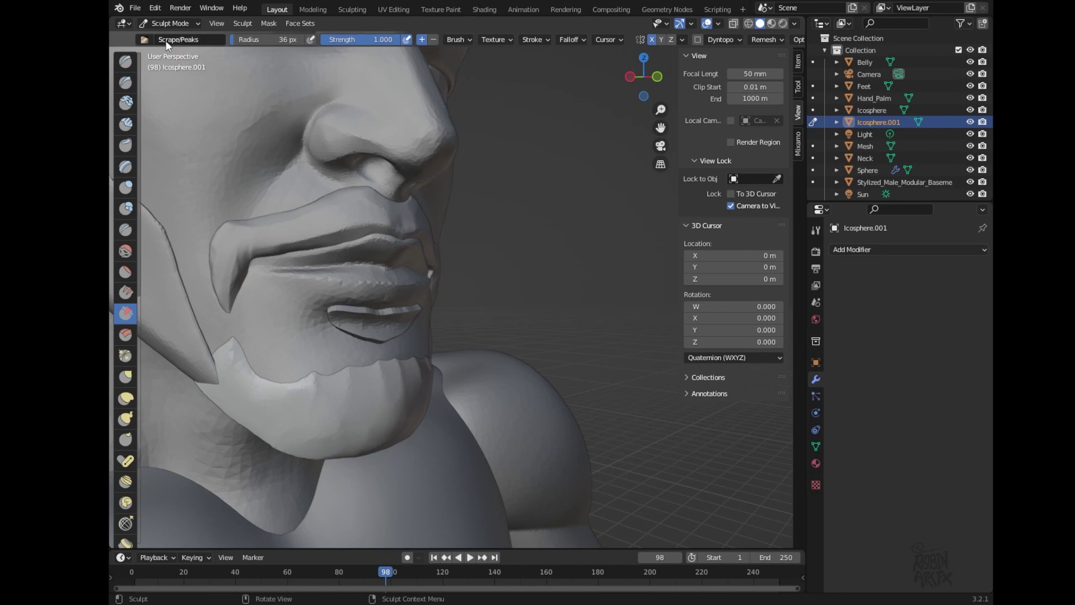
left_click(171, 23)
left_click(168, 37)
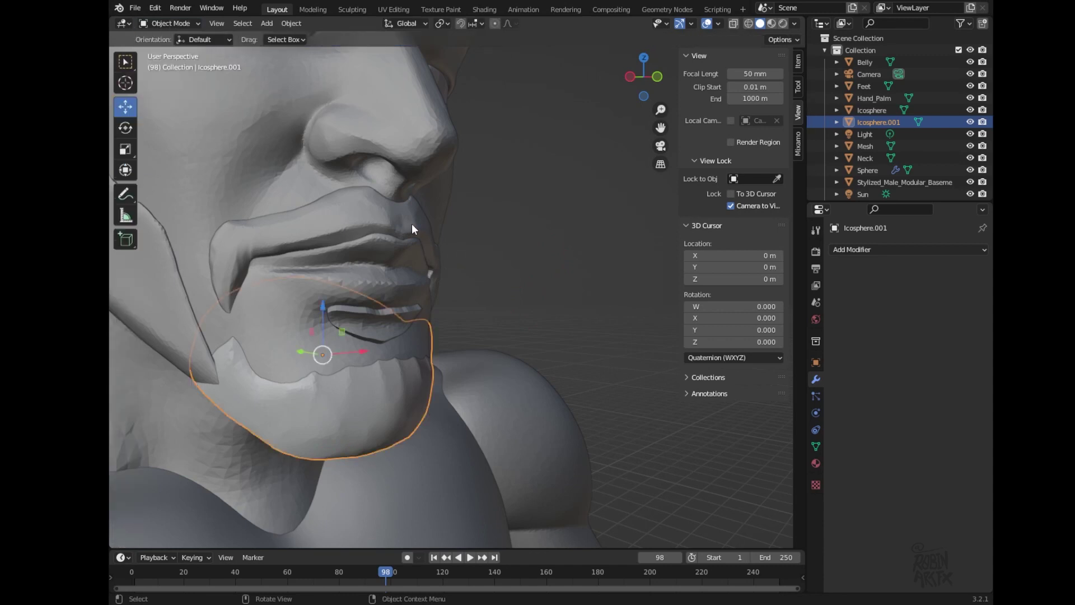
- Orbit around the bust from back to front-left and select the Mesh beard object
scroll(479, 305, "down", 6)
mouse_move(479, 305)
middle_mouse_down()
mouse_move(547, 356)
mouse_move(720, 375)
mouse_move(510, 360)
mouse_move(533, 368)
middle_mouse_up()
scroll(511, 305, "up", 5)
mouse_move(511, 306)
middle_mouse_down()
mouse_move(224, 363)
mouse_move(327, 357)
mouse_move(286, 393)
middle_mouse_up()
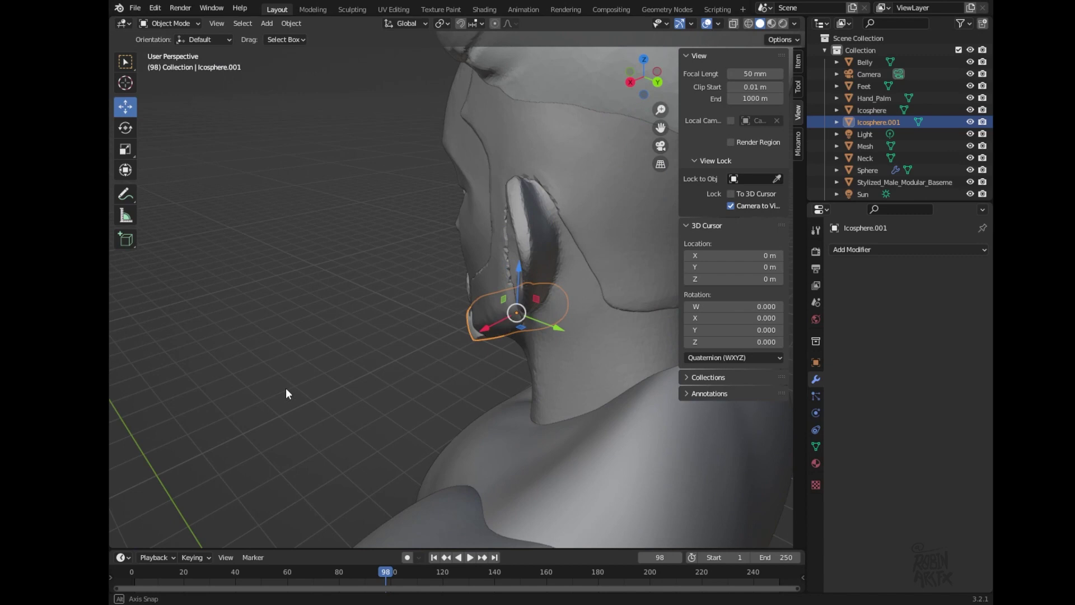
mouse_move(286, 394)
middle_mouse_down()
mouse_move(478, 368)
mouse_move(364, 366)
middle_mouse_up()
left_click(516, 263)
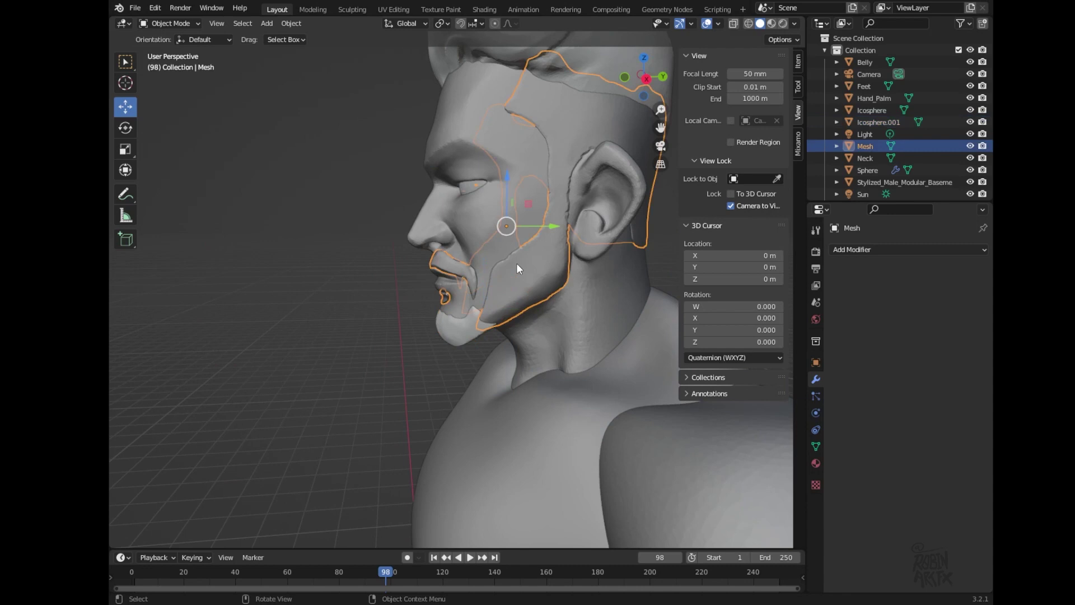
mouse_move(518, 264)
middle_mouse_down()
mouse_move(505, 383)
mouse_move(427, 353)
mouse_move(456, 365)
mouse_move(488, 325)
mouse_move(486, 298)
mouse_move(403, 296)
mouse_move(194, 349)
mouse_move(244, 352)
mouse_move(161, 384)
middle_mouse_up()
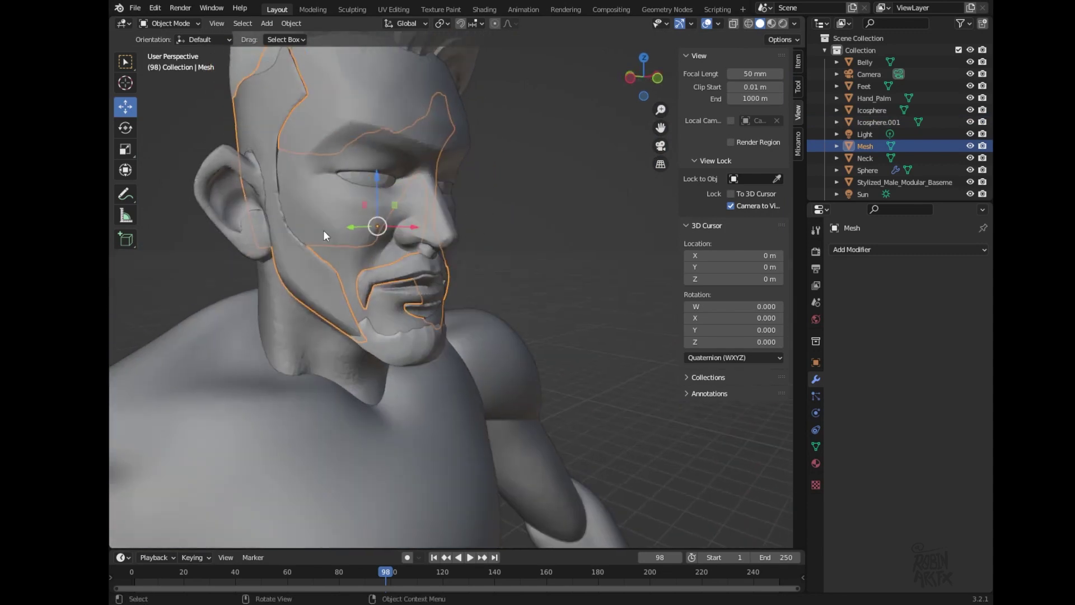
- Make Mesh the only selected object and put it into Sculpt Mode
left_click(379, 341, "shift")
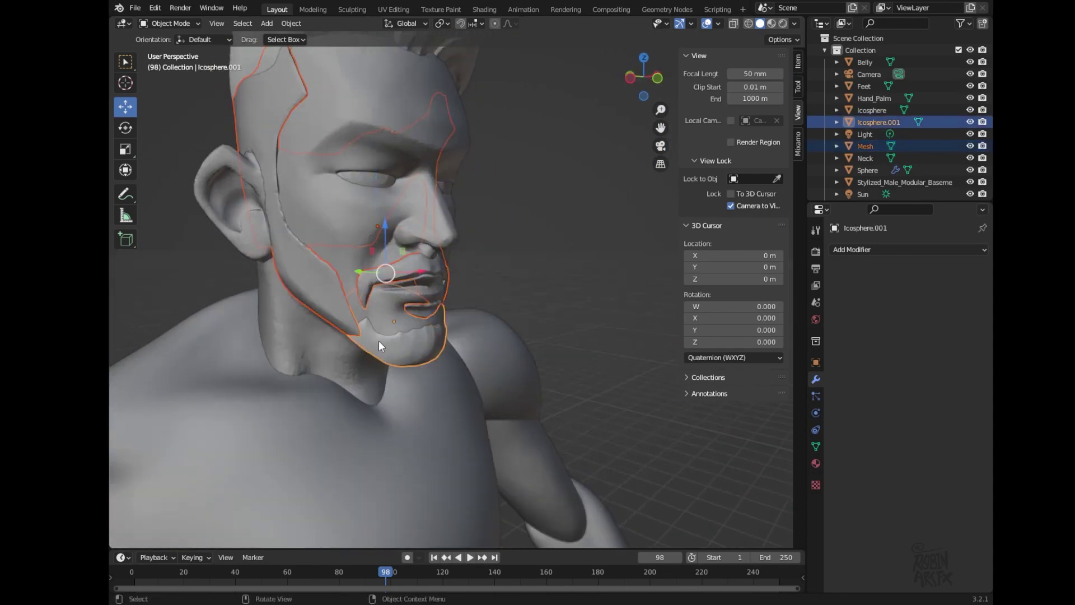
scroll(494, 351, "up", 3)
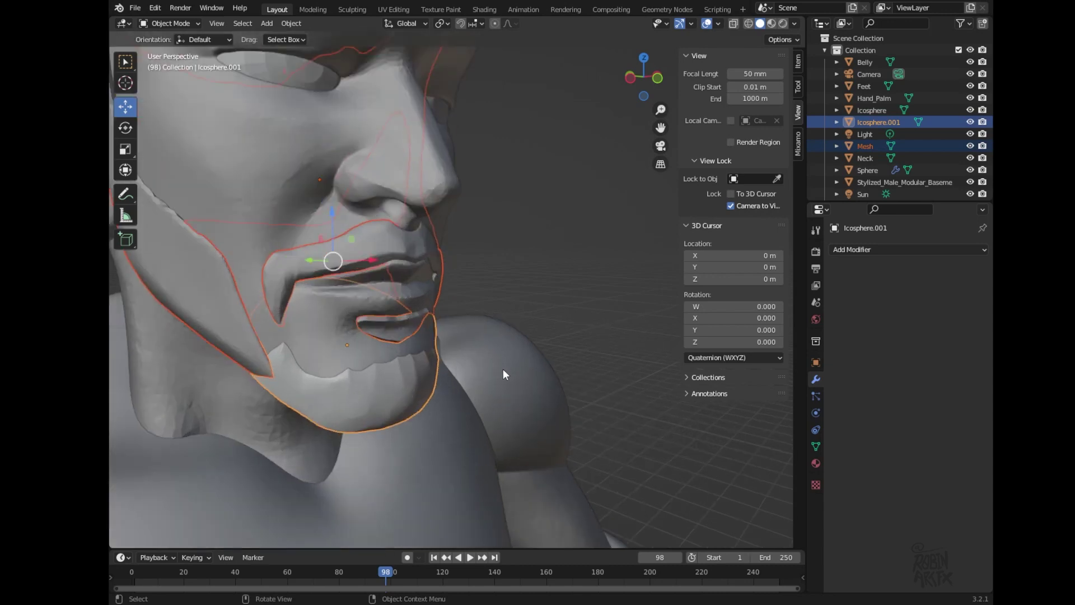
left_click(172, 24)
left_click(316, 266)
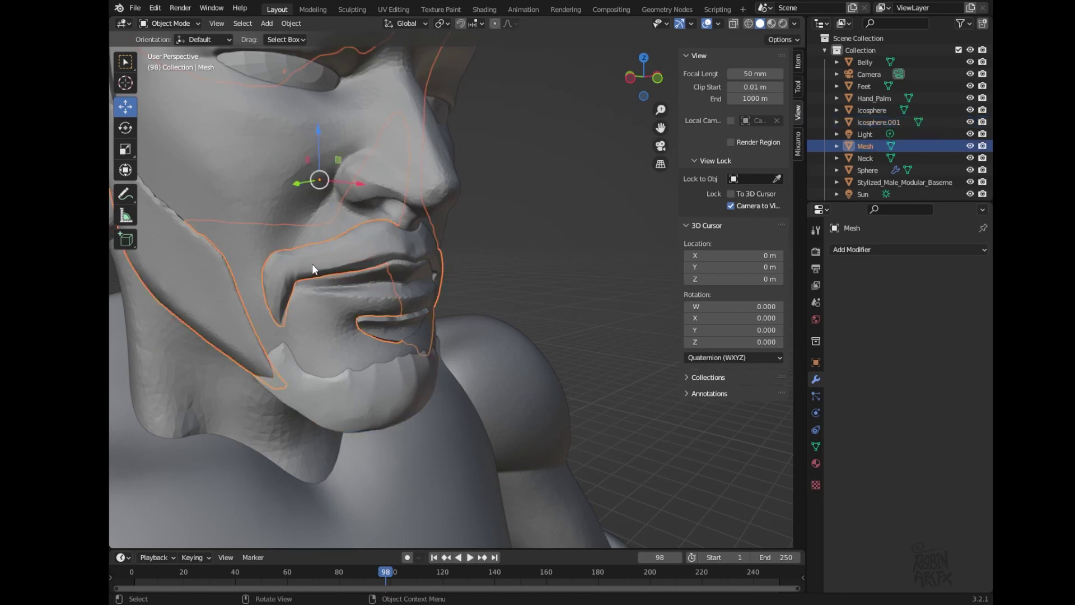
left_click(180, 23)
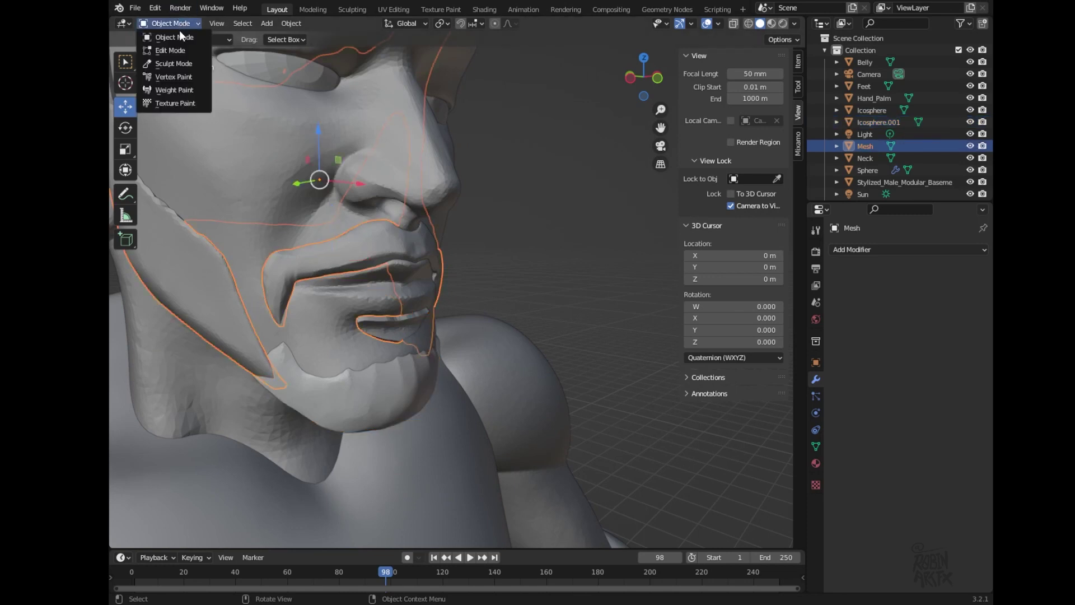
left_click(188, 64)
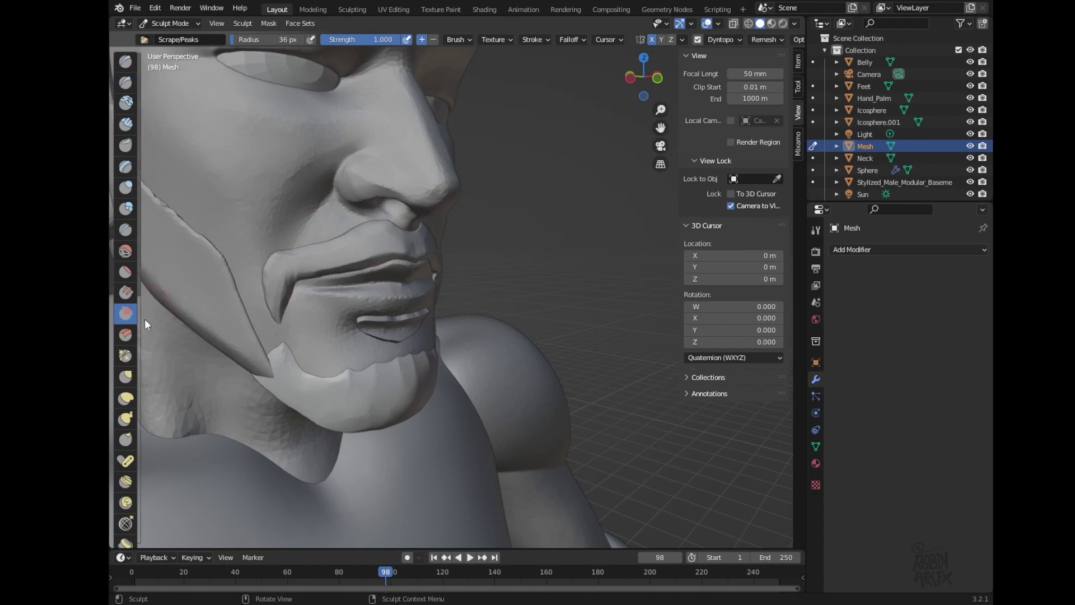
- Reshape the moustache over the lips and inflate the lower lip, then zoom to the profile
mouse_move(371, 320)
left_mouse_down()
mouse_move(397, 319)
mouse_move(354, 321)
mouse_move(396, 343)
mouse_move(357, 329)
mouse_move(387, 326)
left_mouse_up()
left_click(126, 187)
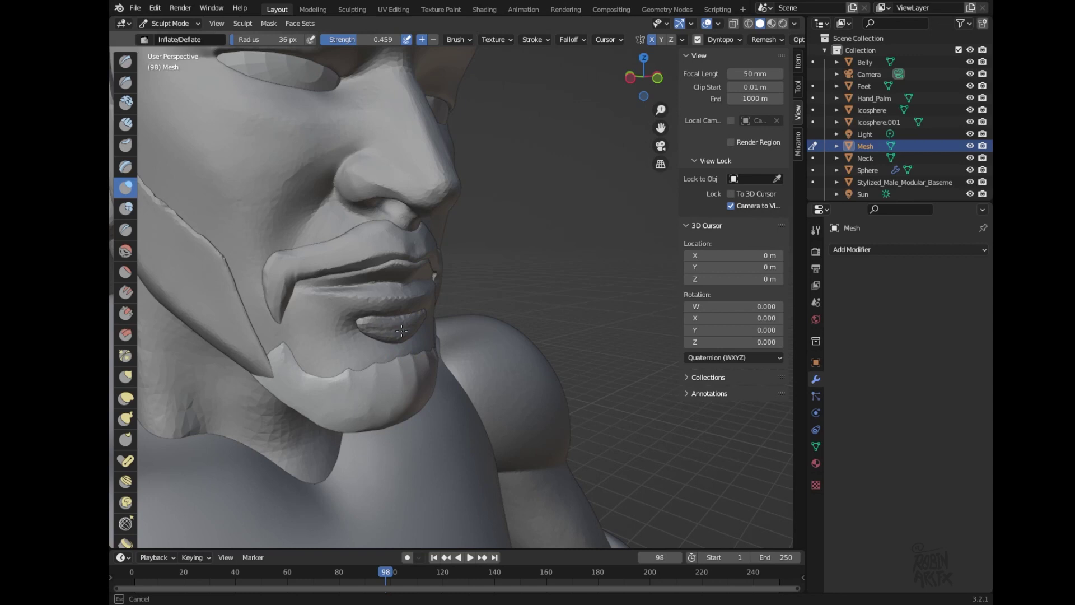
left_click_drag(383, 328, 375, 325)
mouse_move(560, 112)
middle_mouse_down()
mouse_move(443, 75)
mouse_move(680, 76)
mouse_move(668, 116)
middle_mouse_up()
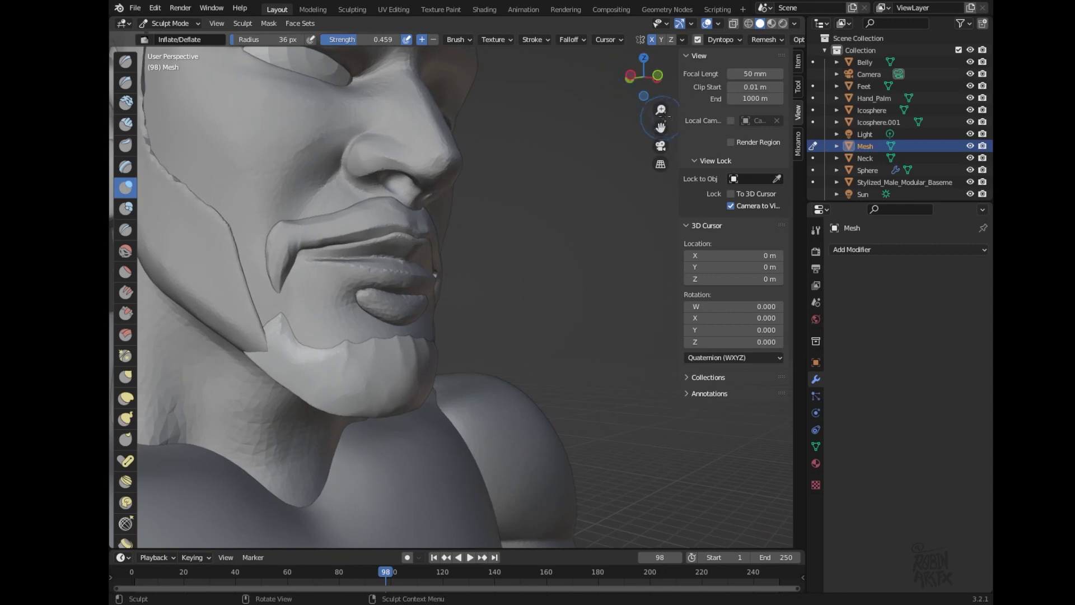
left_click_drag(667, 116, 661, 90)
- Scrape the lower-lip patch edges and the chin edge of the beard with Scrape/Peaks
mouse_move(131, 278)
left_click(126, 317)
mouse_move(322, 308)
left_mouse_down()
mouse_move(312, 303)
mouse_move(321, 303)
left_mouse_up()
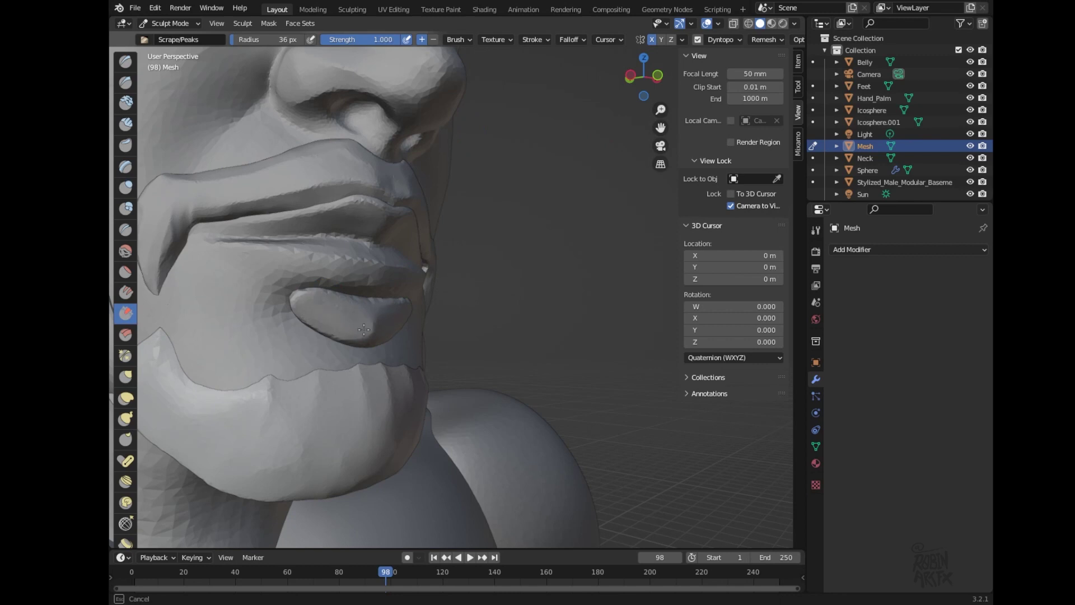
mouse_move(323, 319)
left_mouse_down()
mouse_move(373, 328)
mouse_move(315, 322)
left_mouse_up()
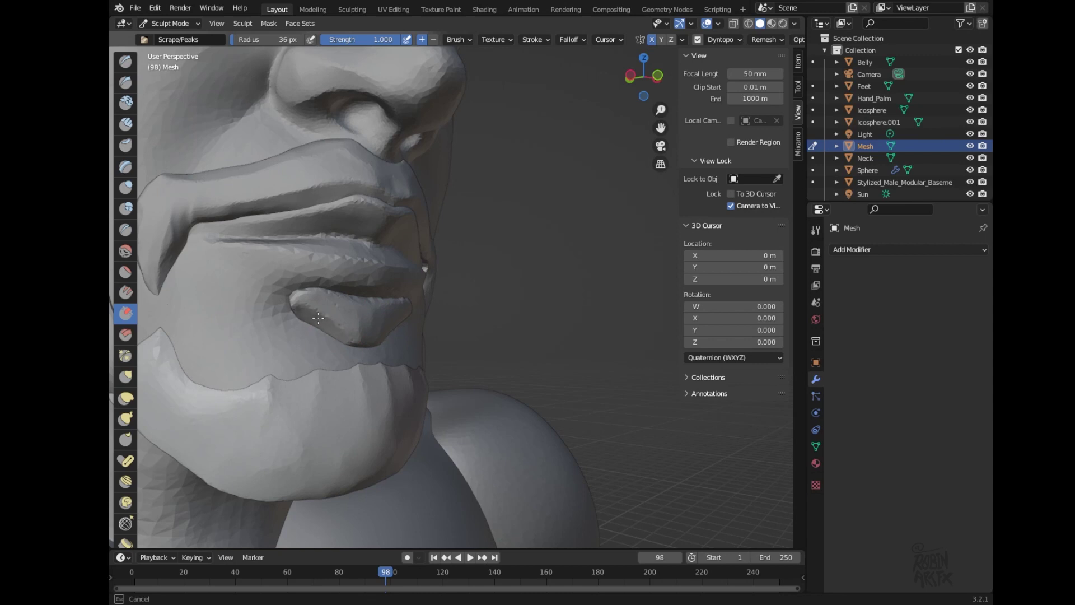
mouse_move(291, 310)
left_mouse_down()
mouse_move(347, 342)
mouse_move(264, 283)
mouse_move(313, 311)
mouse_move(336, 291)
mouse_move(343, 315)
mouse_move(290, 292)
left_mouse_up()
left_click_drag(355, 290, 372, 288)
left_click_drag(397, 381, 342, 364)
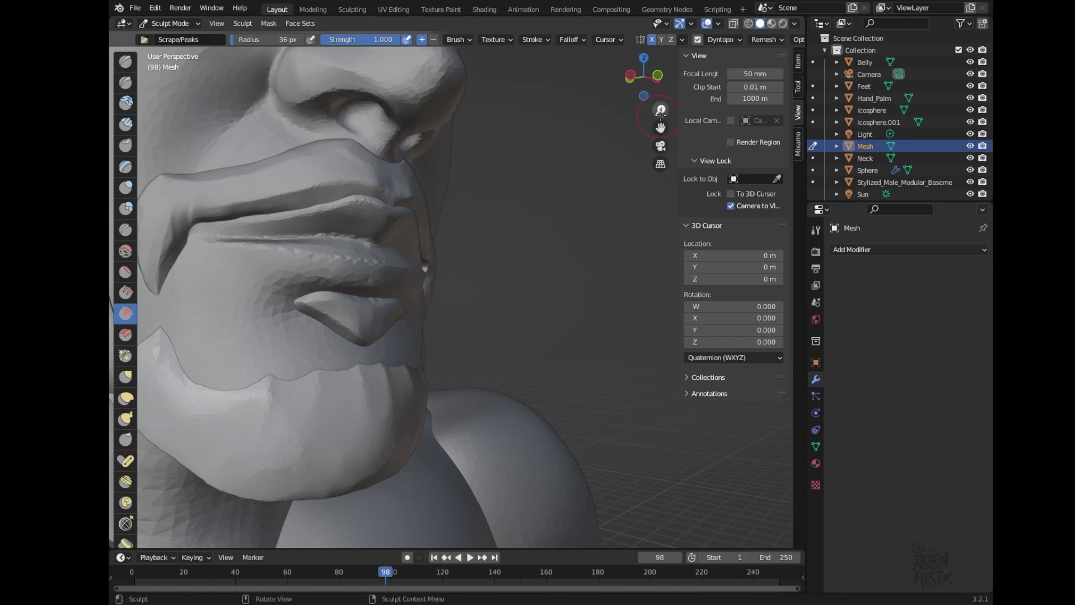
left_click_drag(644, 77, 627, 84)
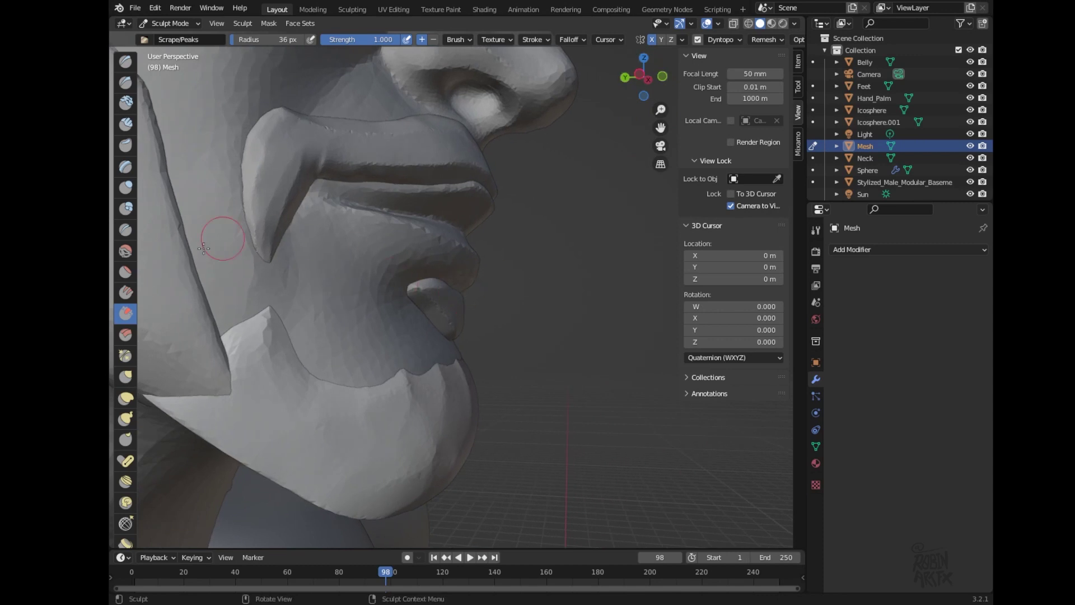
left_click(126, 376)
- Grab-pull the beard patch near the lip, undoing the change to keep the pointed tuft
left_click_drag(415, 288, 386, 287)
left_click_drag(643, 73, 480, 157)
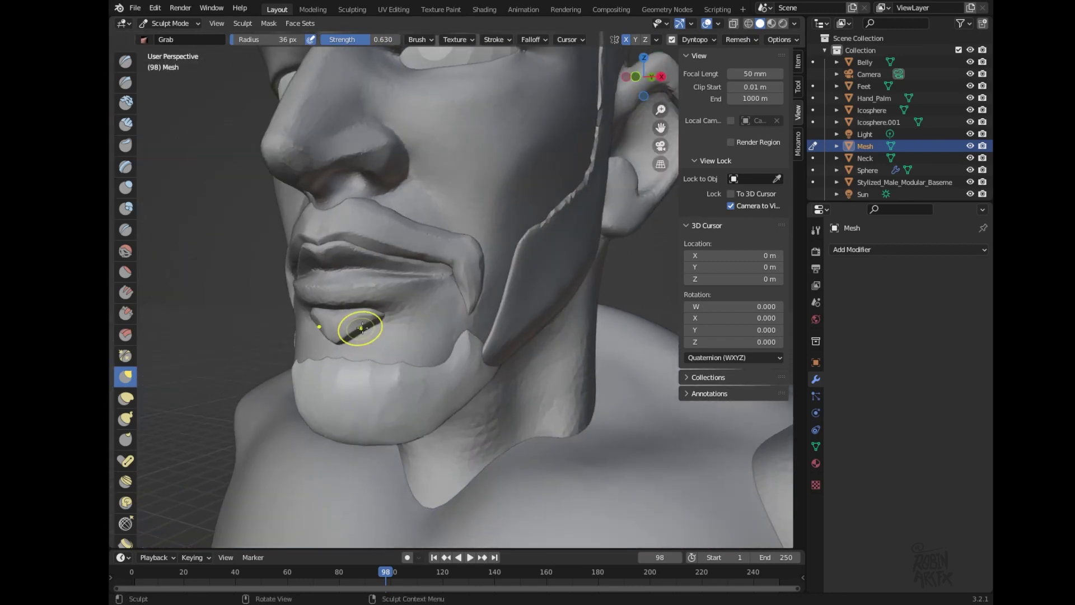
mouse_move(350, 325)
left_mouse_down()
mouse_move(335, 343)
mouse_move(360, 332)
left_mouse_up()
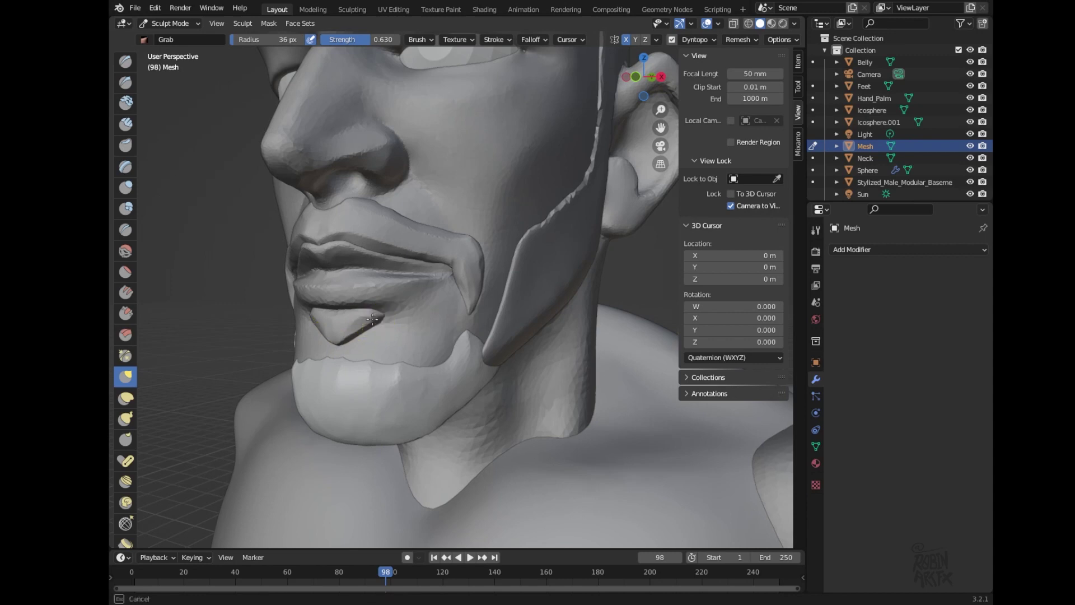
key("ctrl+z")
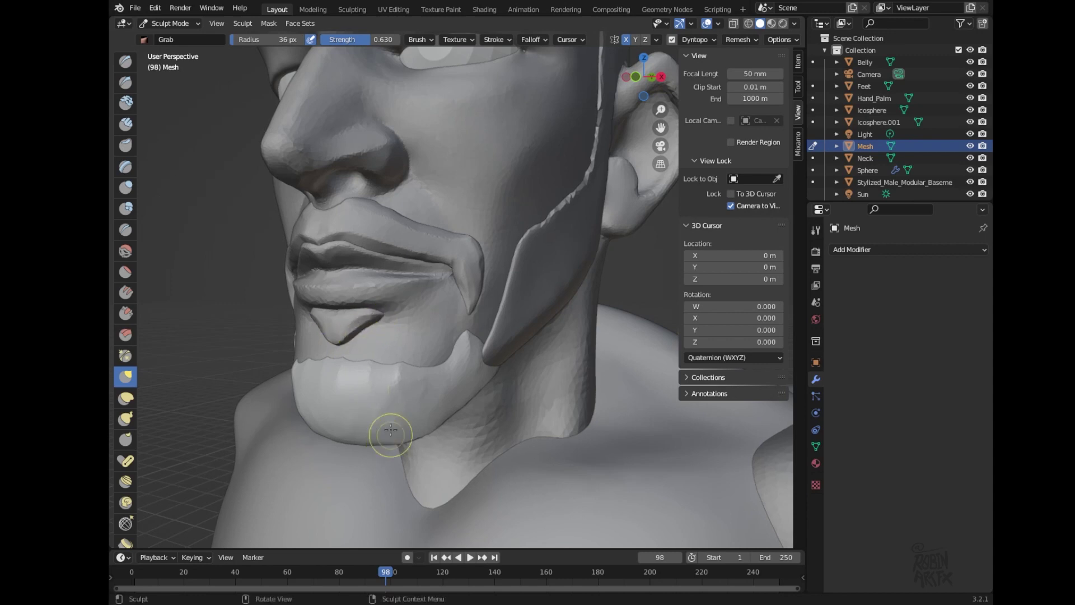
- Pull the beard fold at the mouth corner outward, then reframe the view on the head
mouse_move(480, 259)
left_mouse_down()
mouse_move(491, 260)
mouse_move(485, 238)
mouse_move(487, 269)
left_mouse_up()
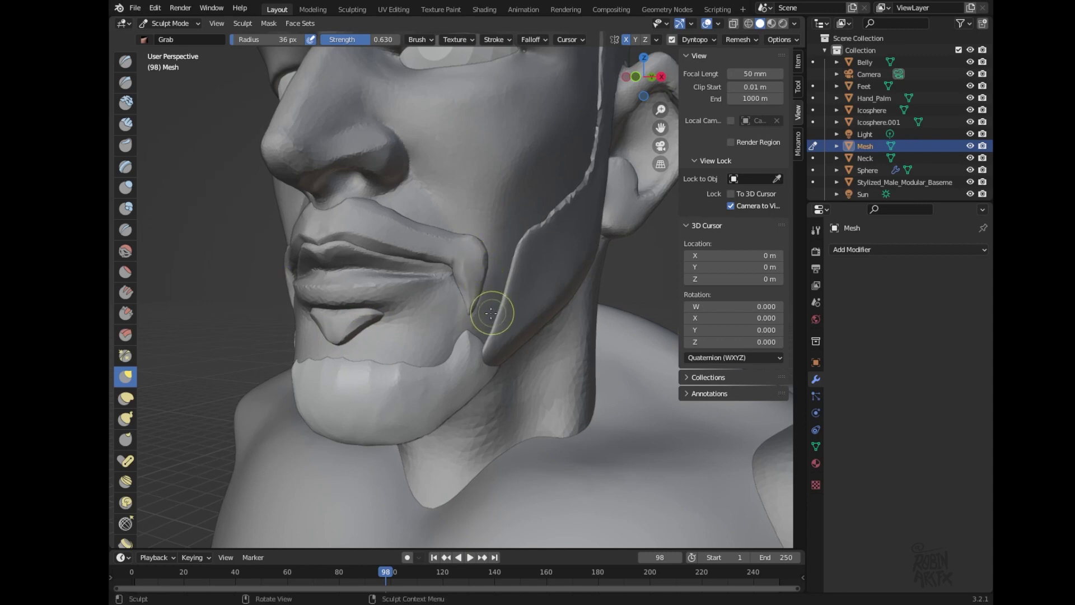
left_click_drag(469, 313, 474, 314)
mouse_move(643, 106)
left_mouse_down()
mouse_move(624, 82)
mouse_move(554, 91)
mouse_move(630, 85)
mouse_move(619, 85)
left_mouse_up()
left_click_drag(661, 128, 536, 303)
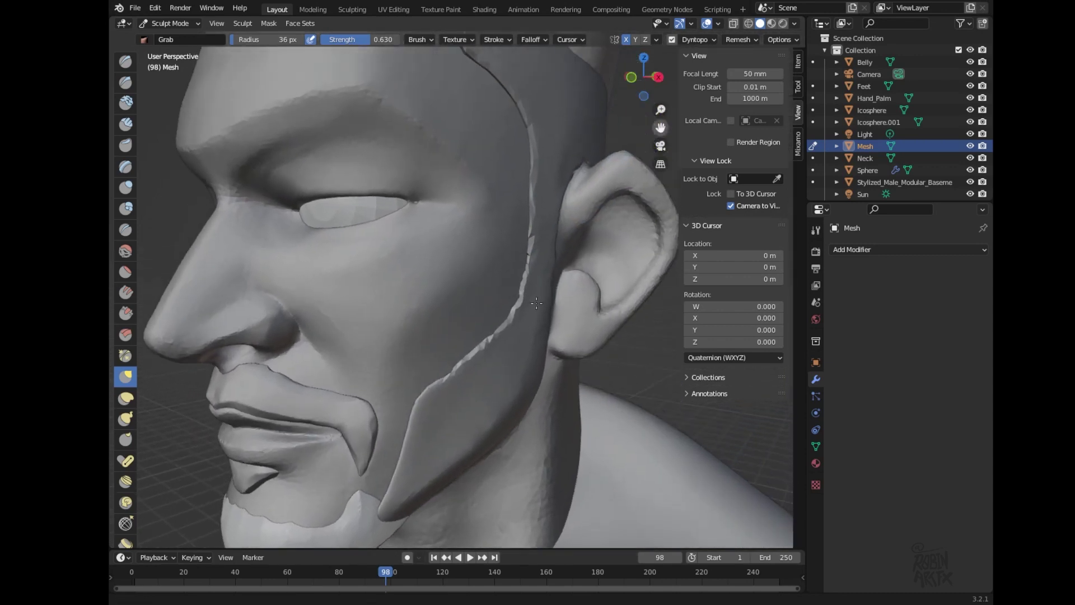
middle_click_drag(537, 302, 521, 255)
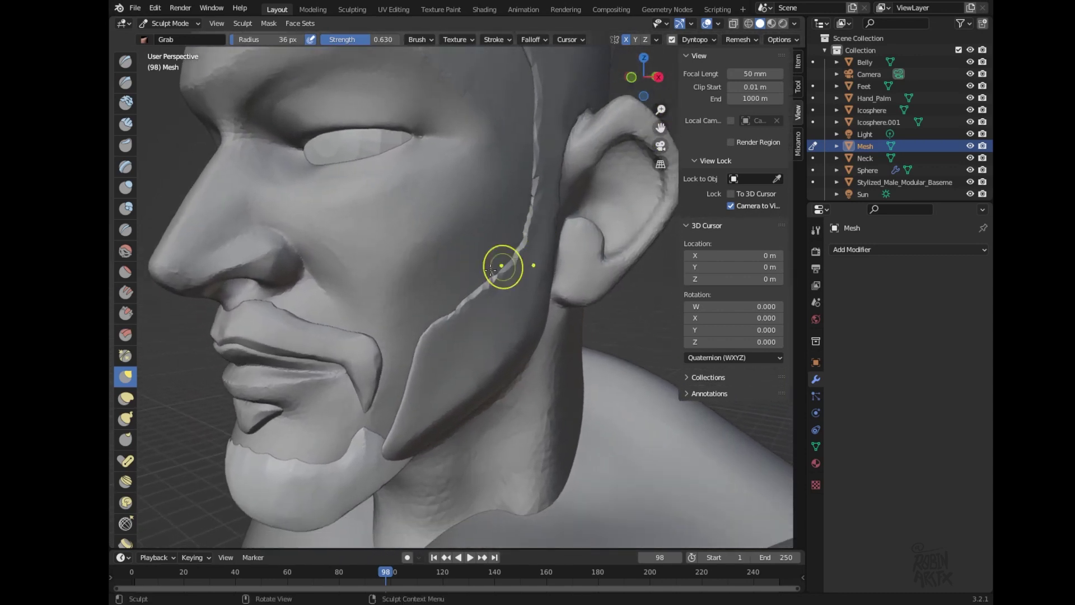
left_click(167, 23)
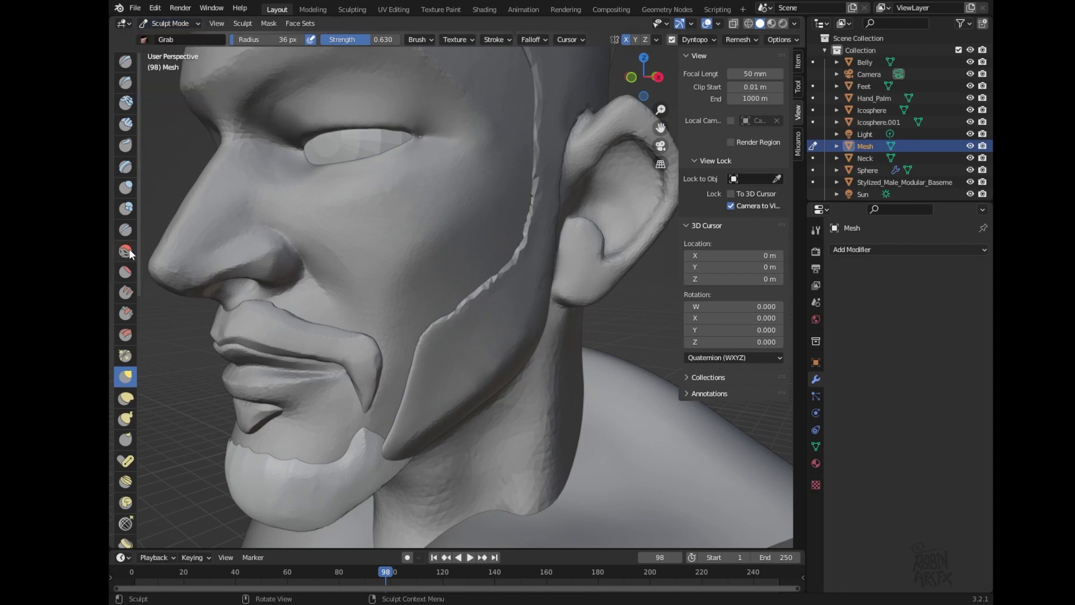
- Scrape the sideburn ridge flat from the jaw up to the temple
left_click(126, 314)
left_click_drag(443, 327, 515, 246)
mouse_move(474, 299)
left_mouse_down()
mouse_move(532, 224)
mouse_move(537, 101)
left_mouse_up()
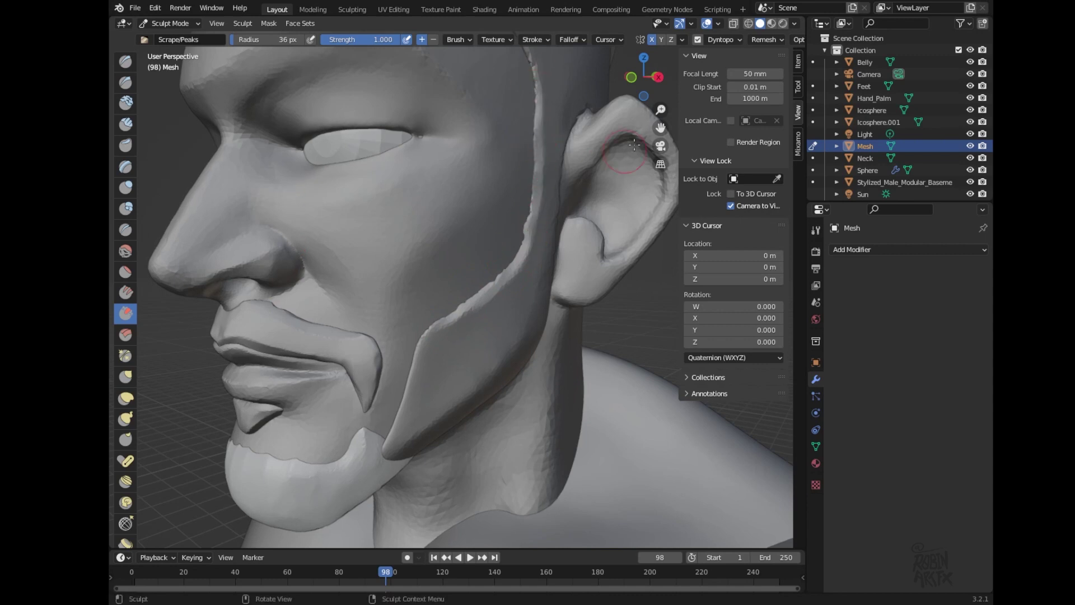
left_click_drag(641, 75, 622, 78)
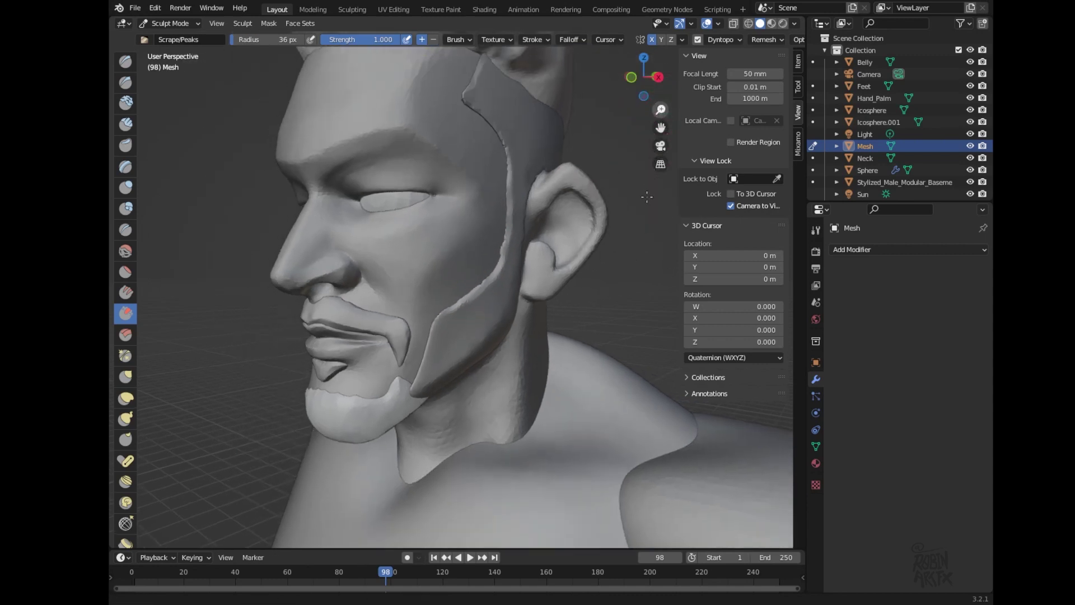
left_click_drag(467, 96, 492, 47)
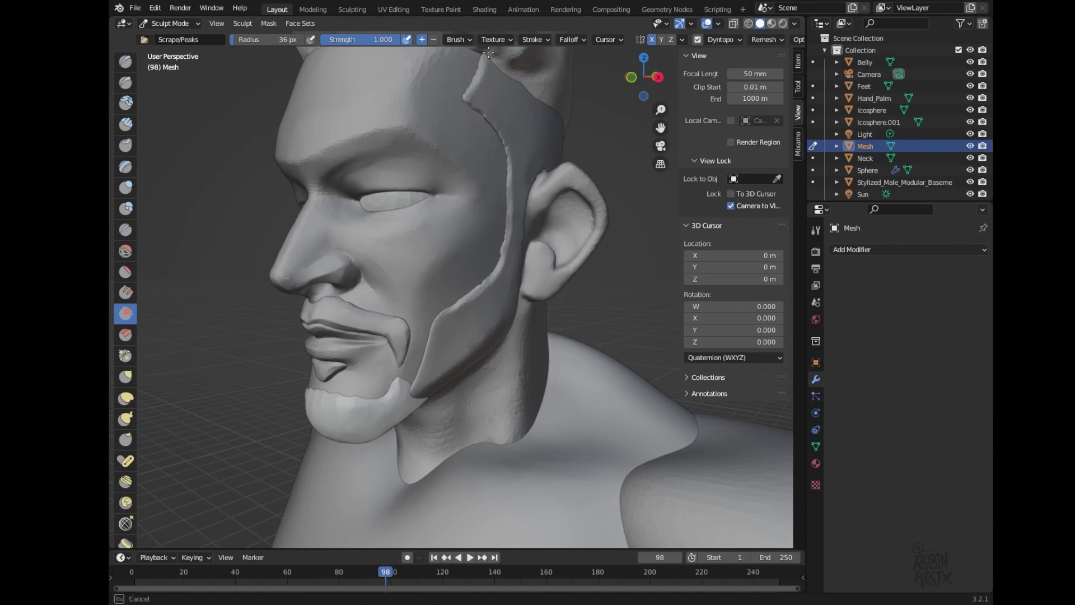
mouse_move(487, 68)
left_mouse_down()
mouse_move(474, 100)
mouse_move(484, 54)
left_mouse_up()
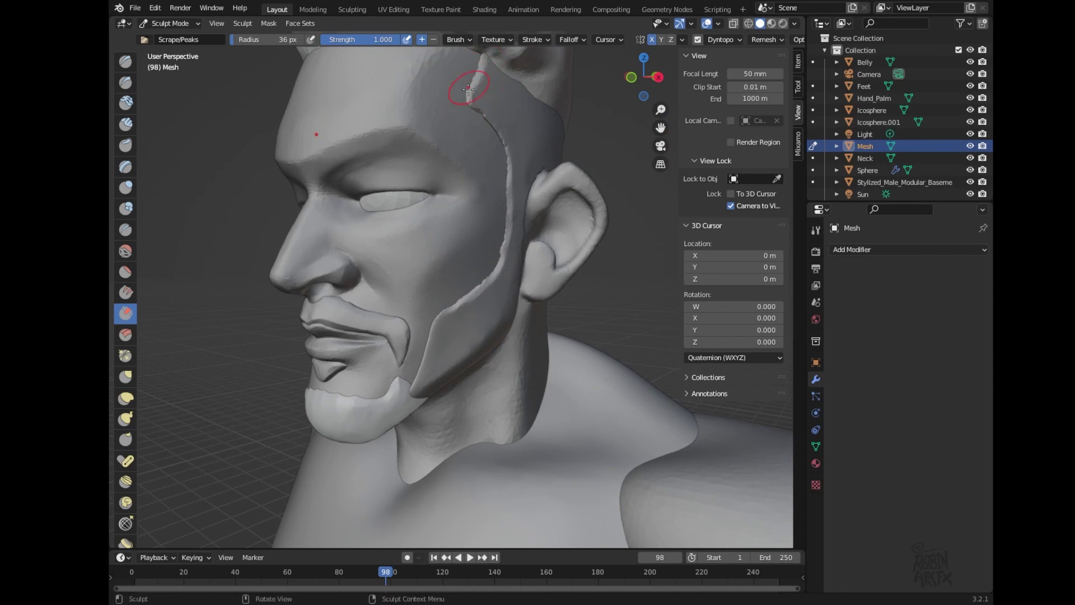
left_click_drag(481, 82, 485, 83)
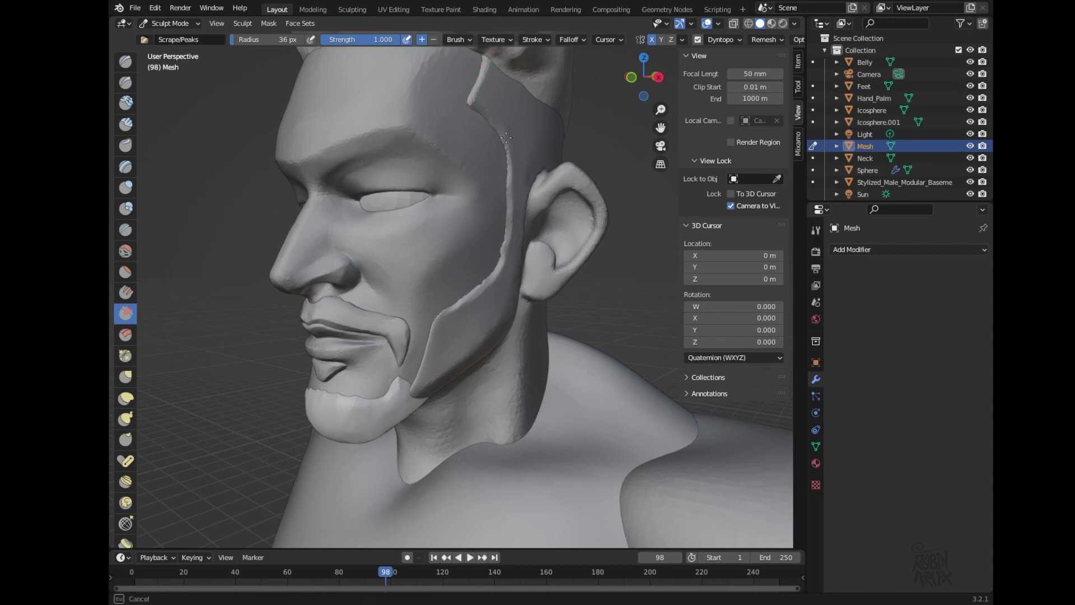
- Sharpen the crease along the beard's lower edge, then turn to a left profile view
mouse_move(644, 77)
left_mouse_down()
mouse_move(730, 96)
mouse_move(648, 166)
left_mouse_up()
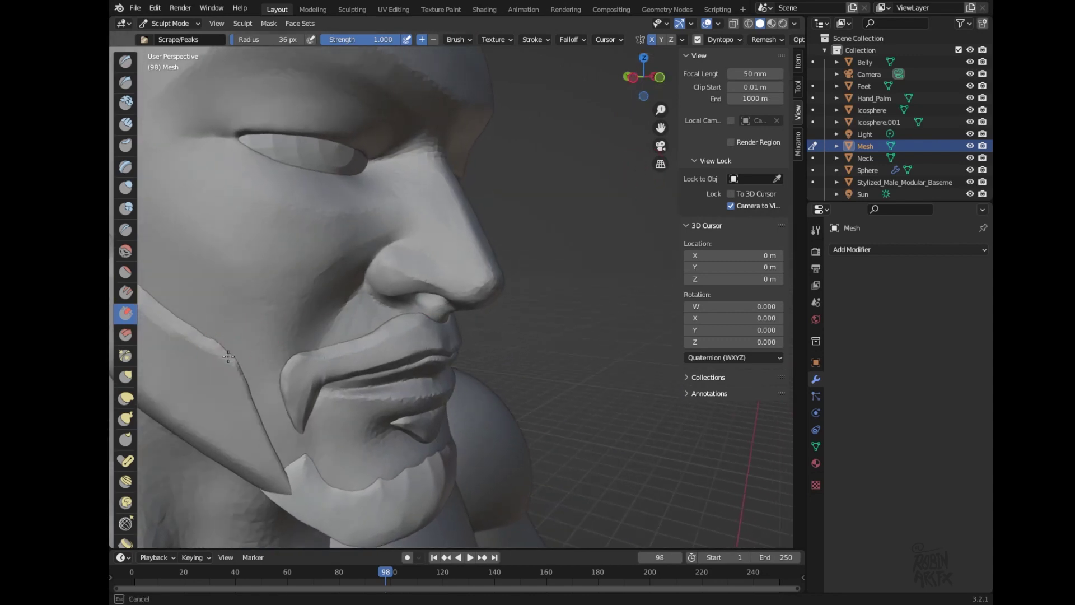
left_click_drag(233, 360, 270, 459)
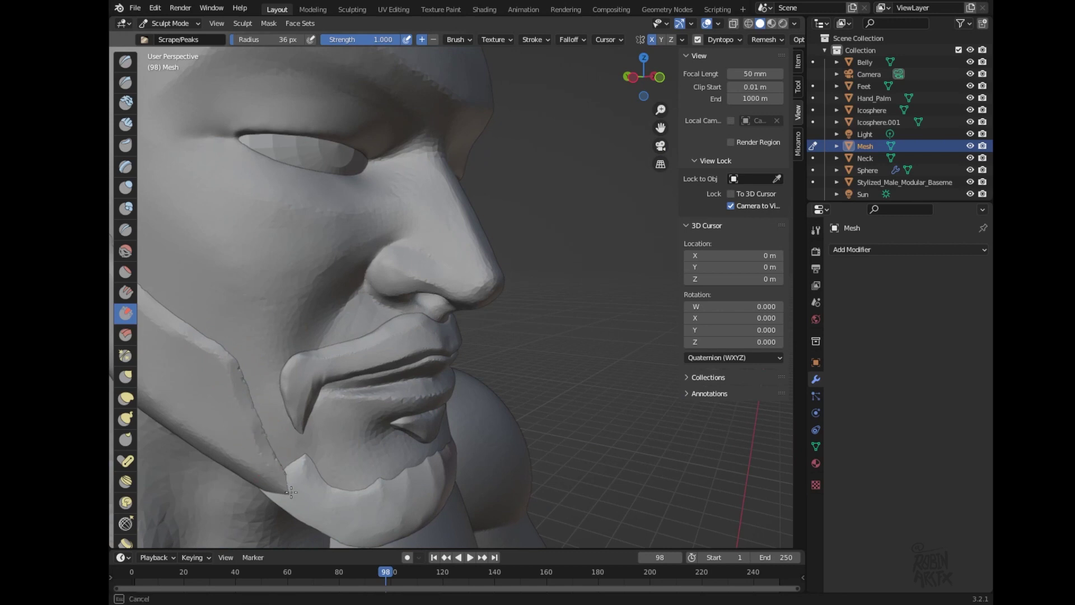
scroll(644, 122, "down", 5)
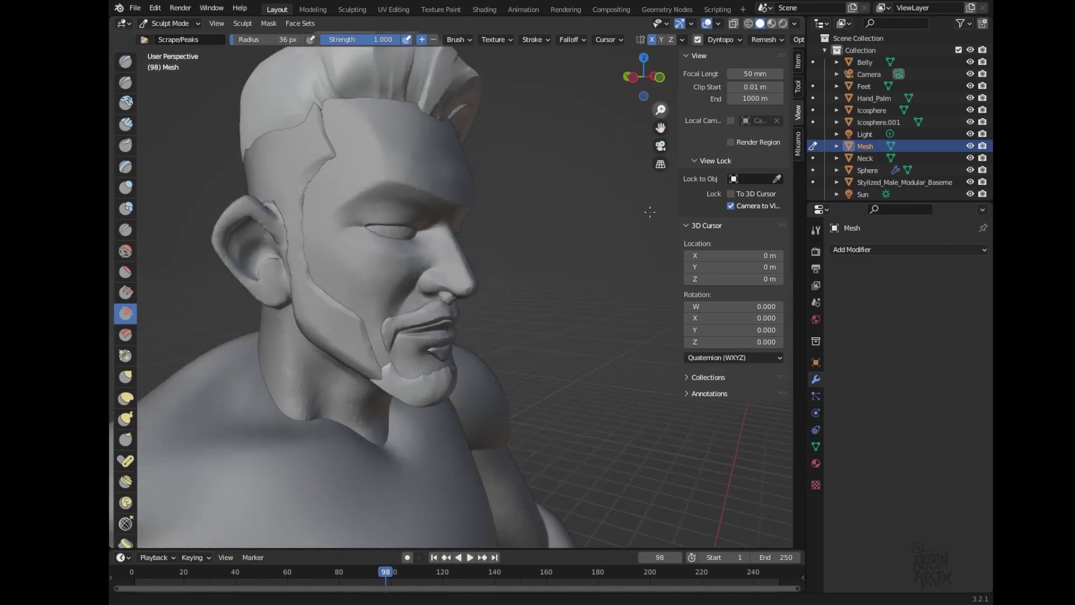
mouse_move(644, 79)
left_mouse_down()
mouse_move(704, 54)
mouse_move(709, 74)
mouse_move(695, 82)
left_mouse_up()
left_click_drag(590, 83, 481, 84)
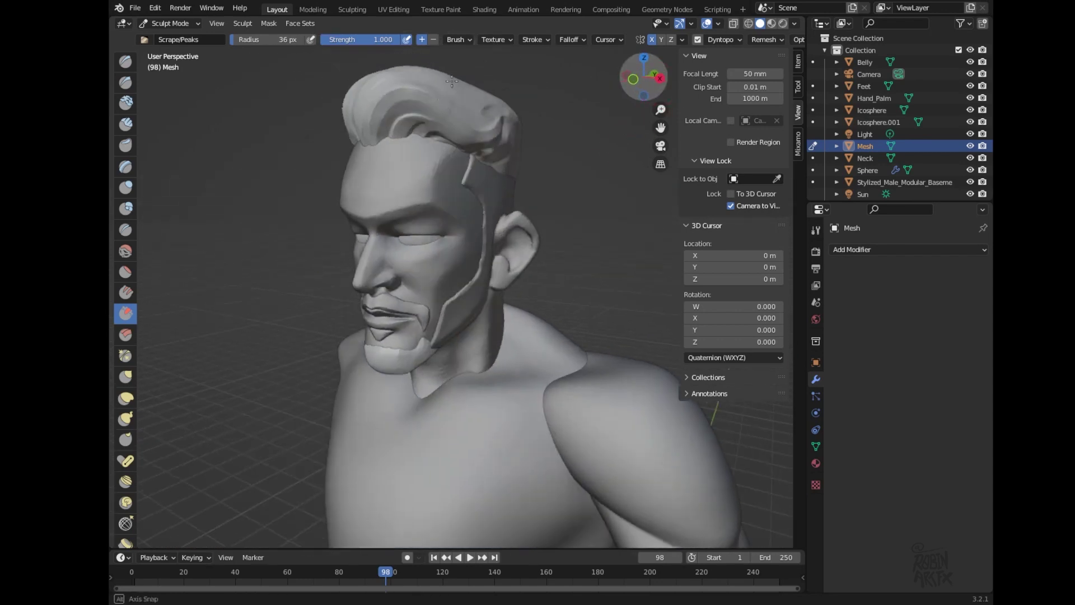
- In Object Mode, join the Mesh beard with Icosphere.001 using Ctrl+J
left_click(177, 22)
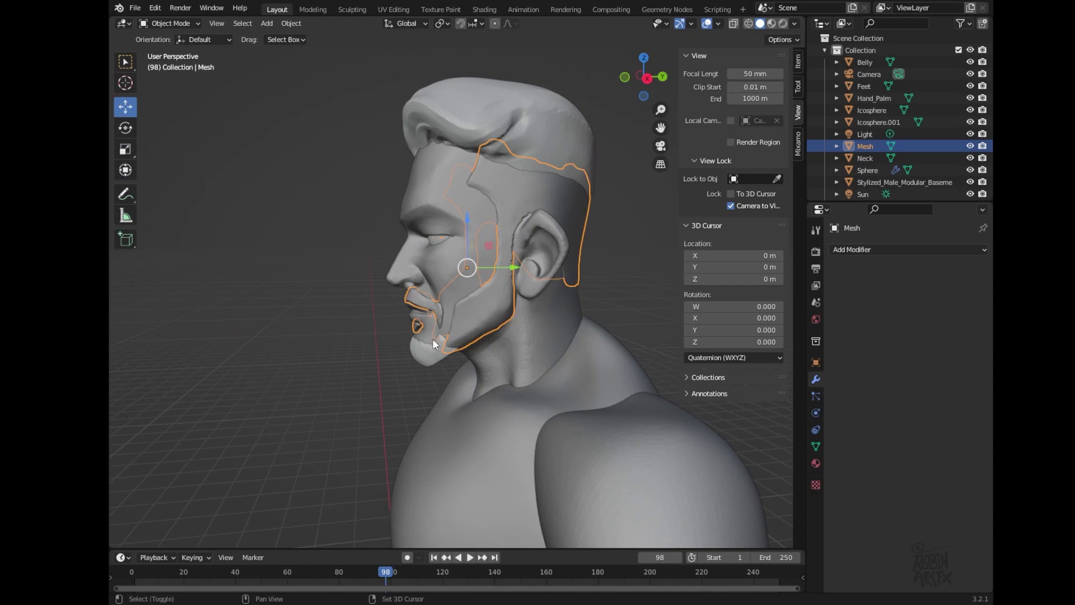
left_click(435, 357, "shift")
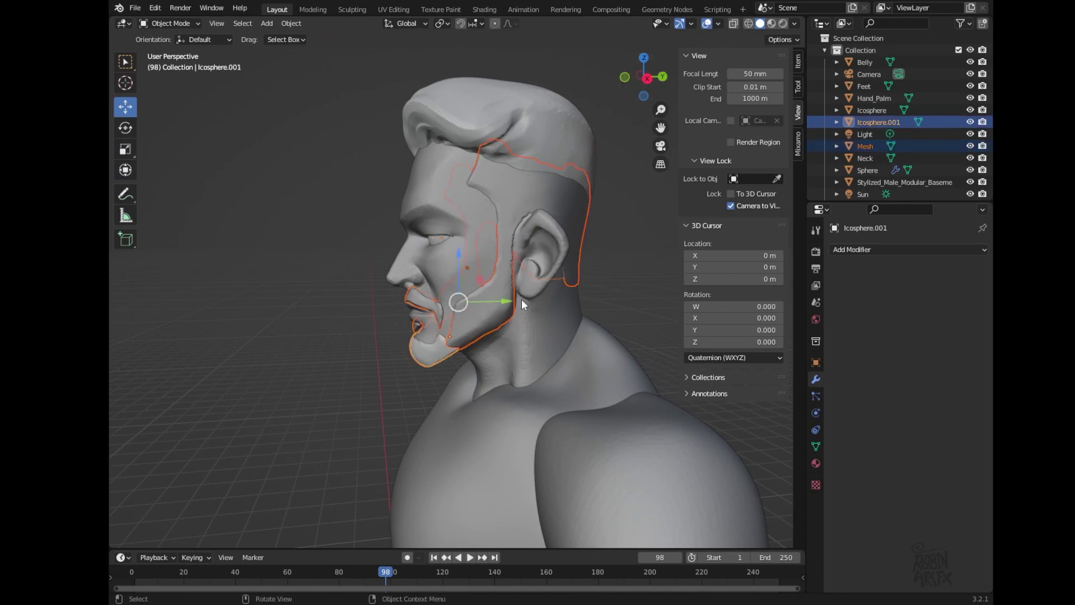
scroll(522, 299, "up", 3)
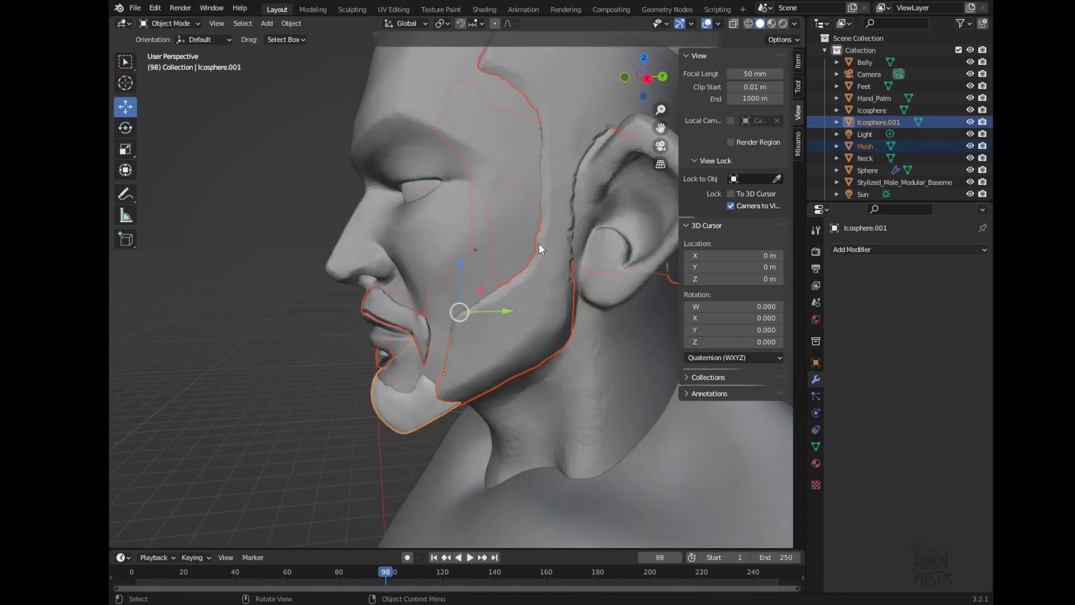
right_click(547, 275)
key("Escape")
key("ctrl+j")
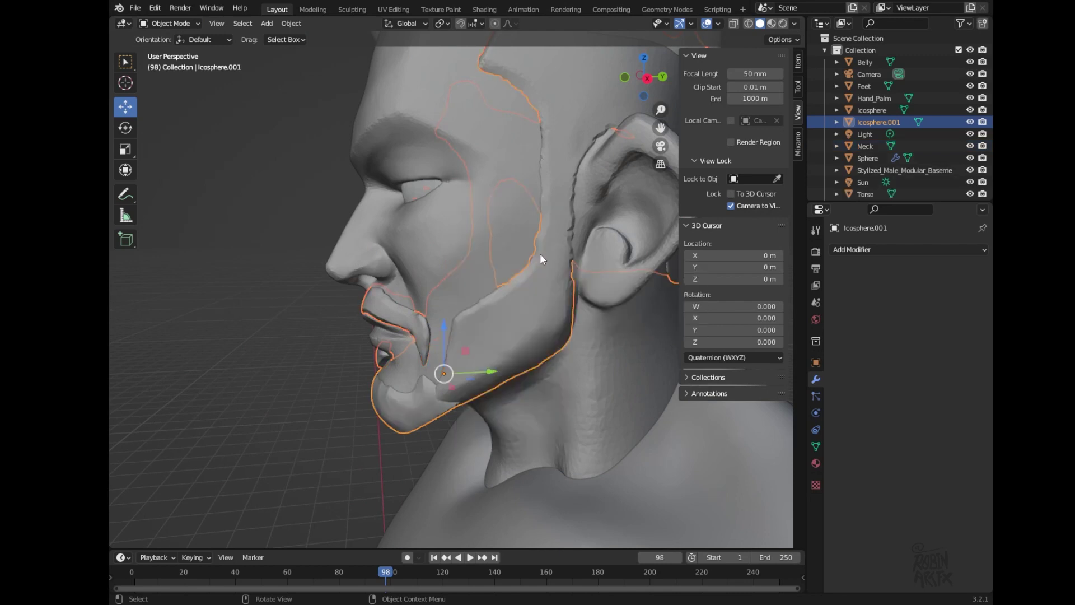
mouse_move(415, 359)
middle_mouse_down()
mouse_move(502, 343)
mouse_move(427, 376)
middle_mouse_up()
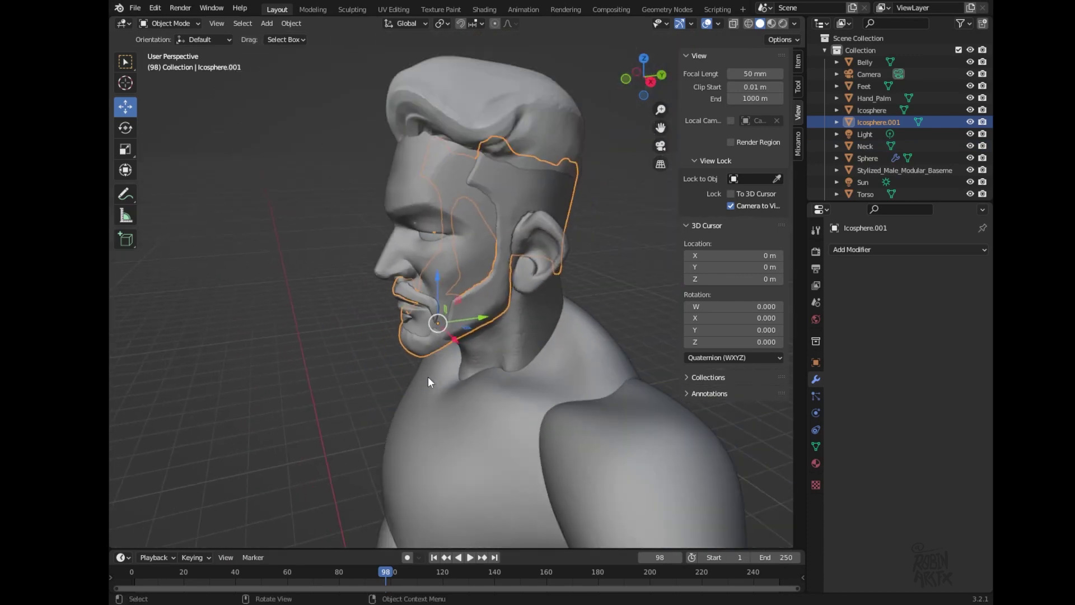
- Join the combined beard into the hair Icosphere via the right-click Join command
left_click(547, 134, "shift")
right_click(548, 133)
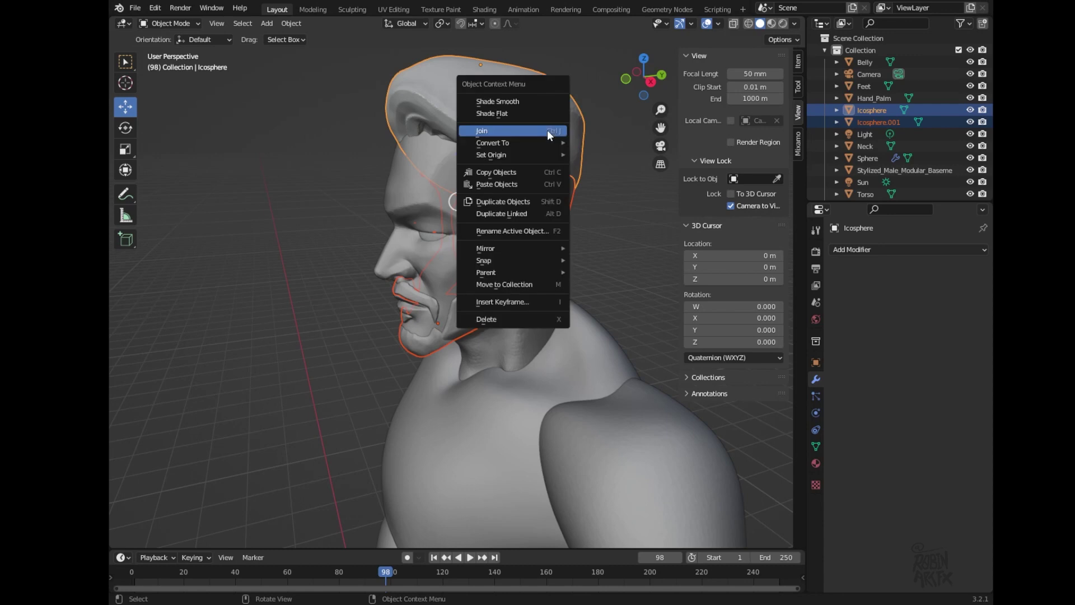
left_click(542, 129)
mouse_move(542, 129)
middle_mouse_down()
mouse_move(526, 270)
mouse_move(563, 325)
mouse_move(626, 328)
middle_mouse_up()
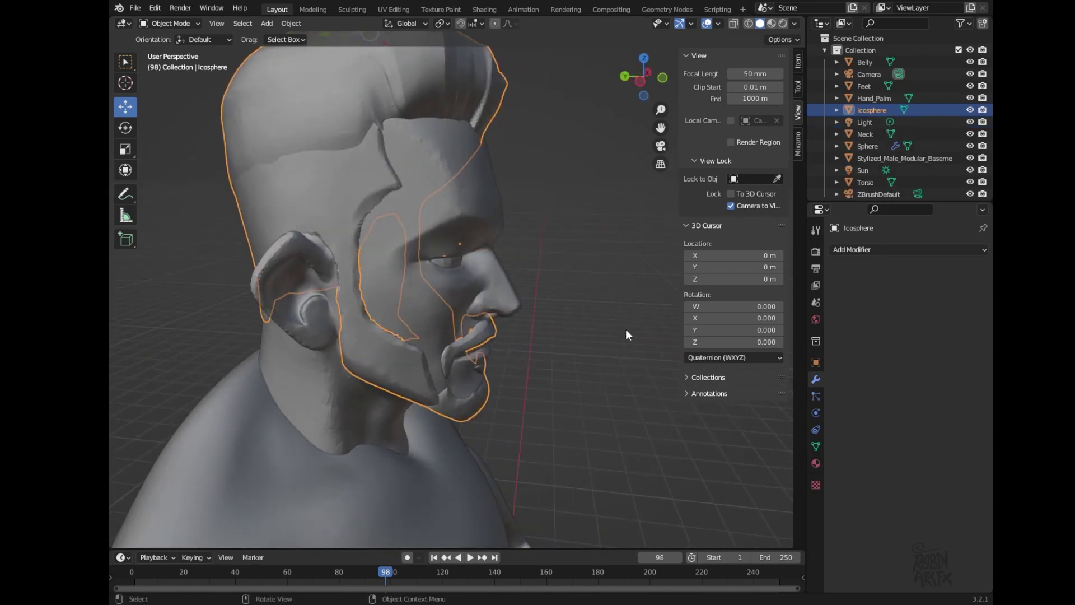
- Add a Remesh modifier and tune its voxel size down to about 0.0131 m
left_click(888, 251)
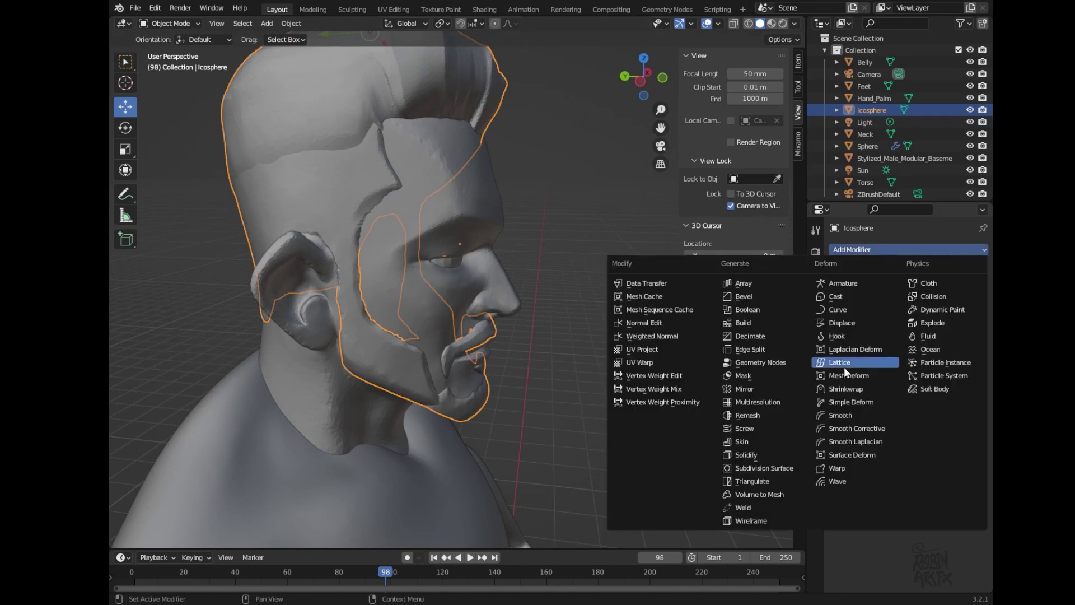
left_click(765, 416)
mouse_move(766, 416)
middle_mouse_down()
mouse_move(523, 432)
mouse_move(467, 426)
middle_mouse_up()
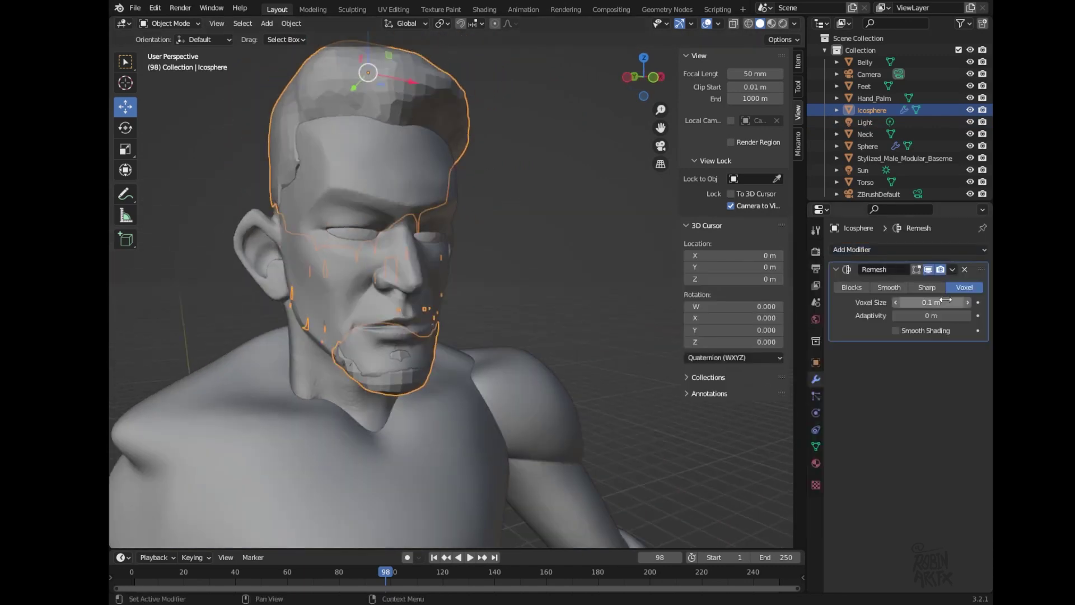
left_click_drag(931, 302, 913, 302)
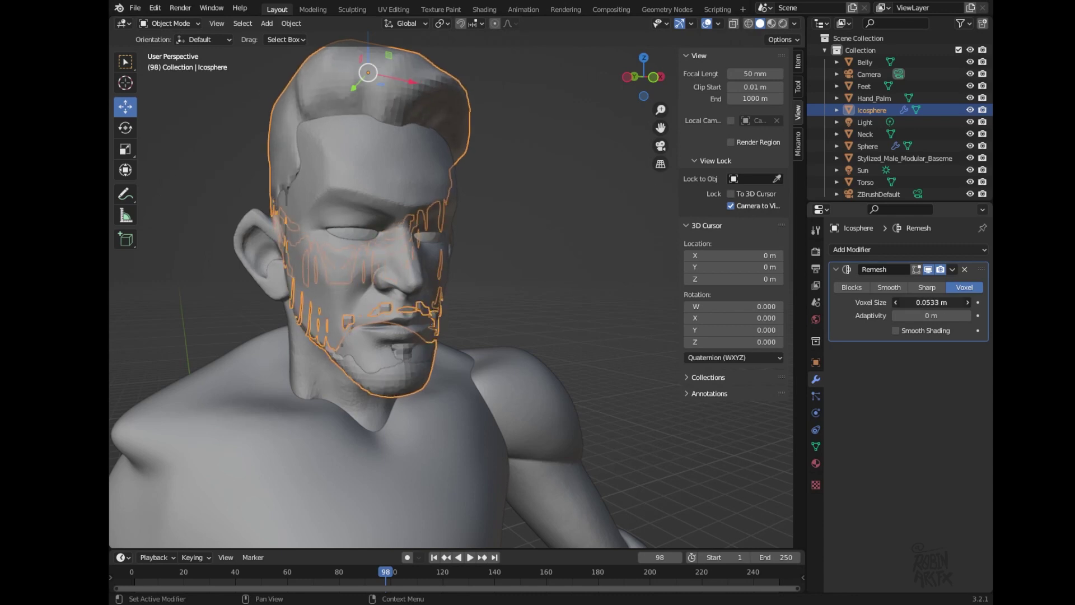
left_click_drag(932, 302, 888, 302)
middle_click_drag(390, 412, 461, 406)
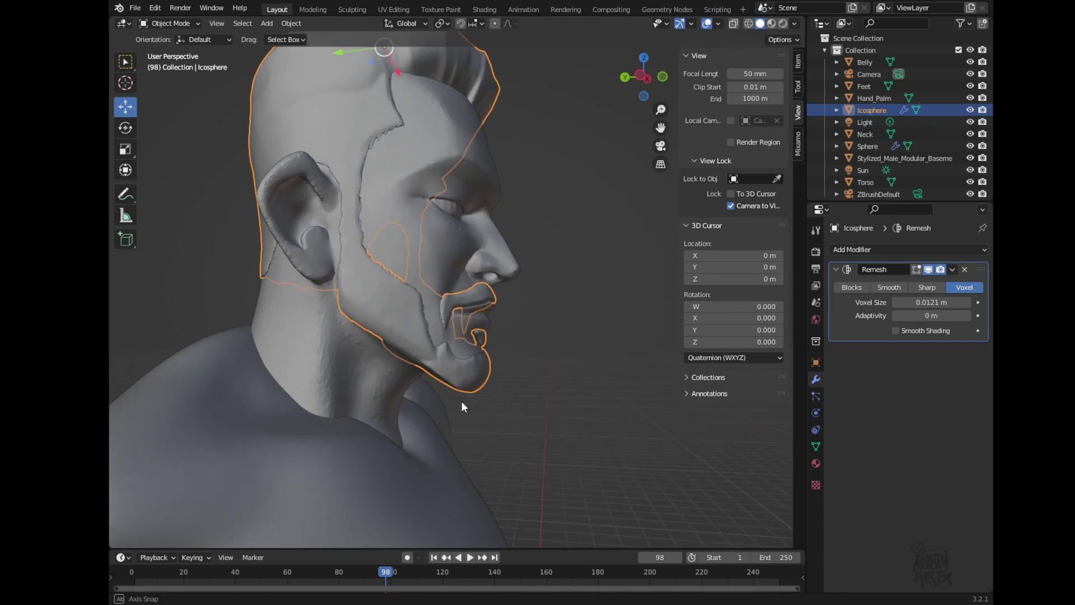
mouse_move(461, 406)
middle_mouse_down()
mouse_move(231, 420)
mouse_move(252, 447)
mouse_move(365, 457)
mouse_move(447, 413)
mouse_move(508, 403)
middle_mouse_up()
left_click(968, 304)
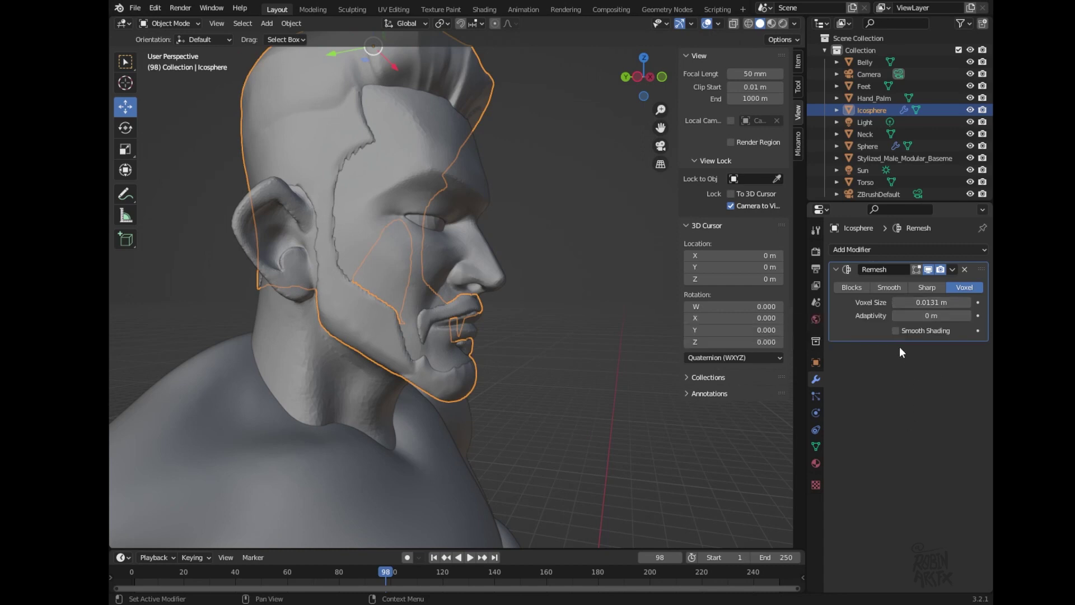
- Set the Remesh to Smooth mode, Octree Depth 6 with smooth shading, then delete it
left_click(896, 331)
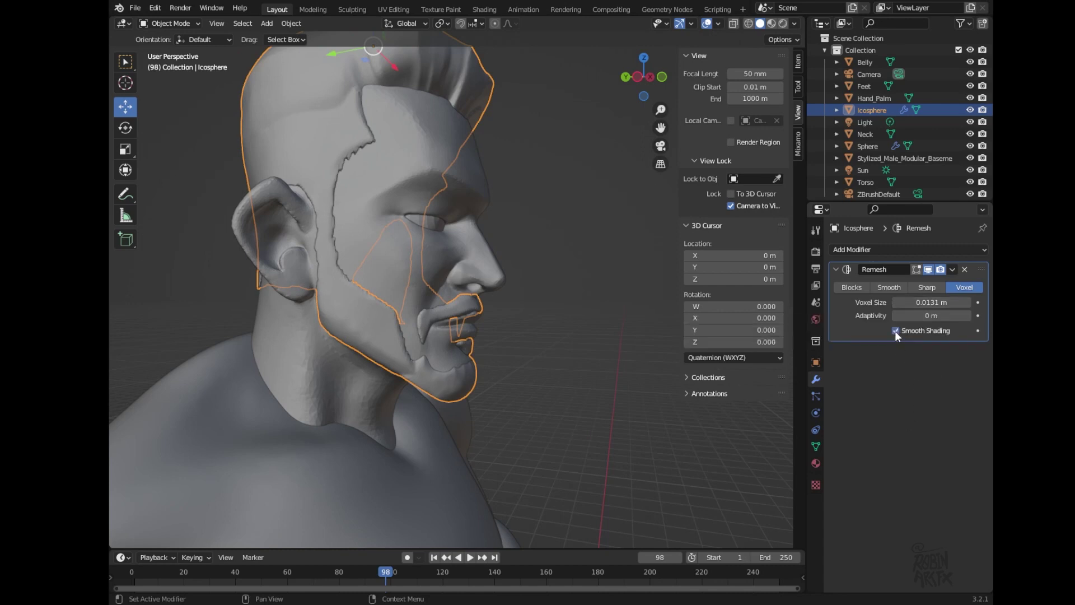
left_click(888, 288)
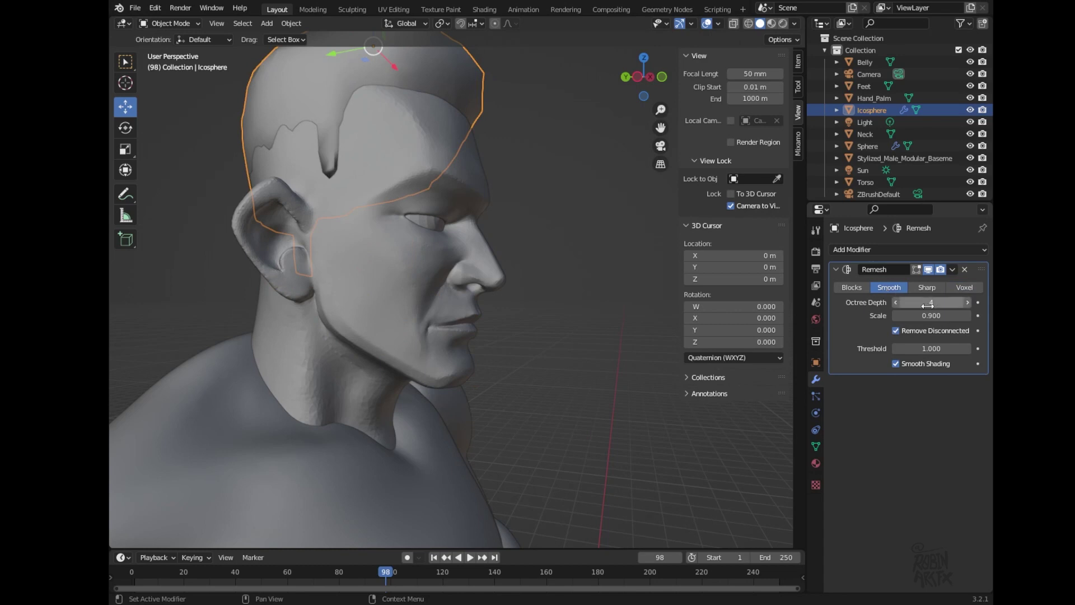
left_click(968, 302)
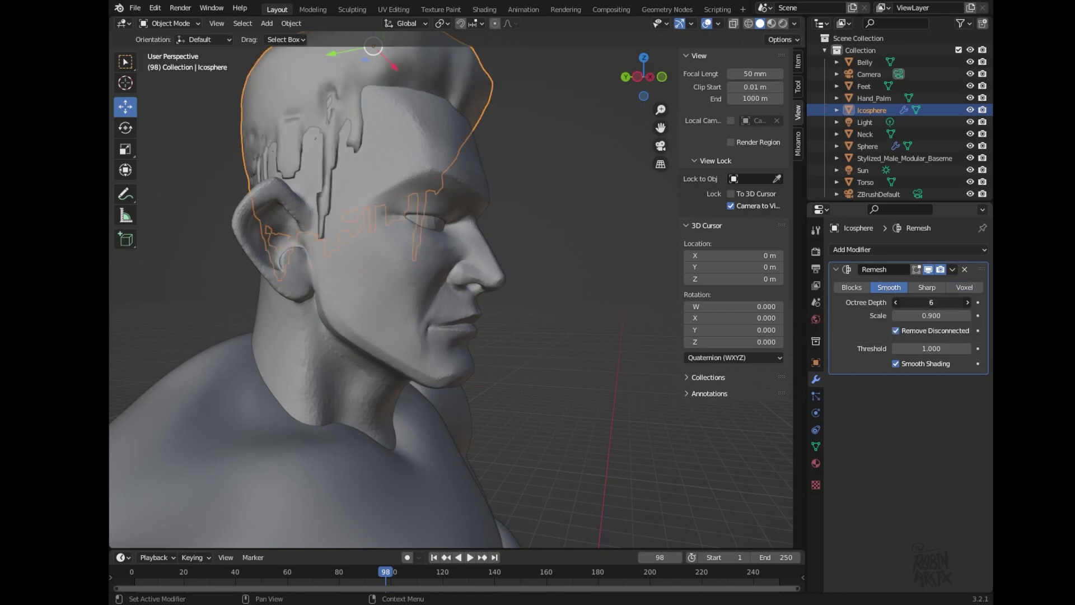
left_click(965, 270)
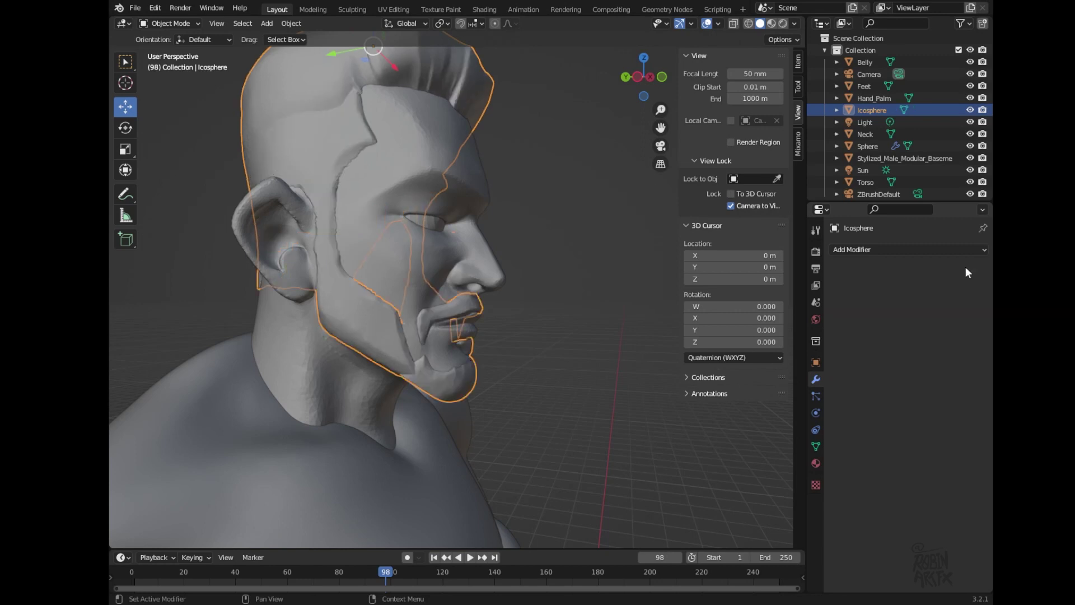
- Add a Voxel Remesh modifier to the Icosphere and drag its voxel size to about 0.0118 m
left_click(910, 252)
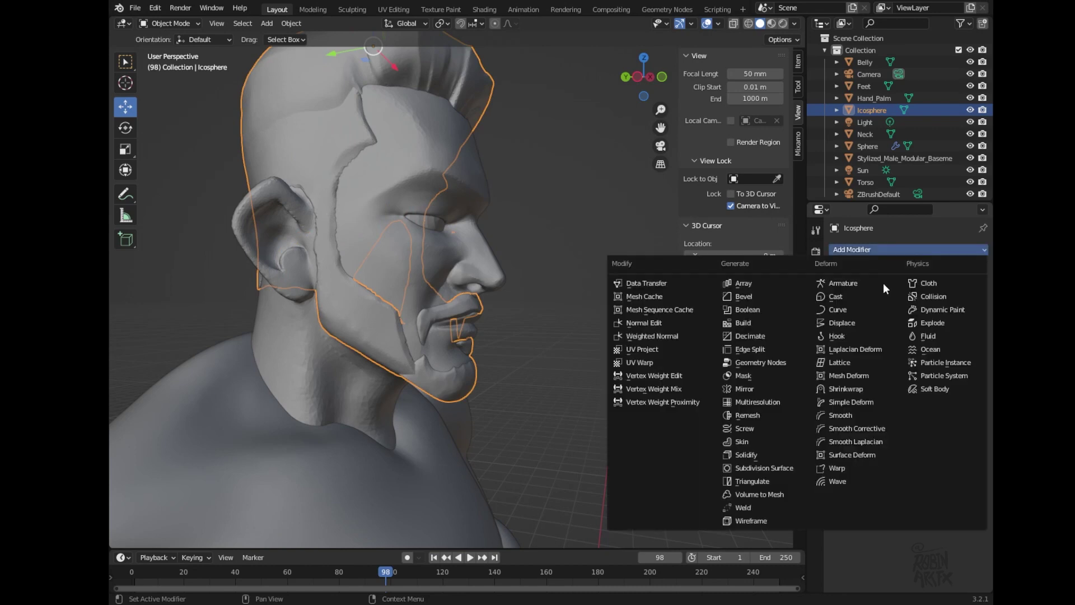
left_click(779, 420)
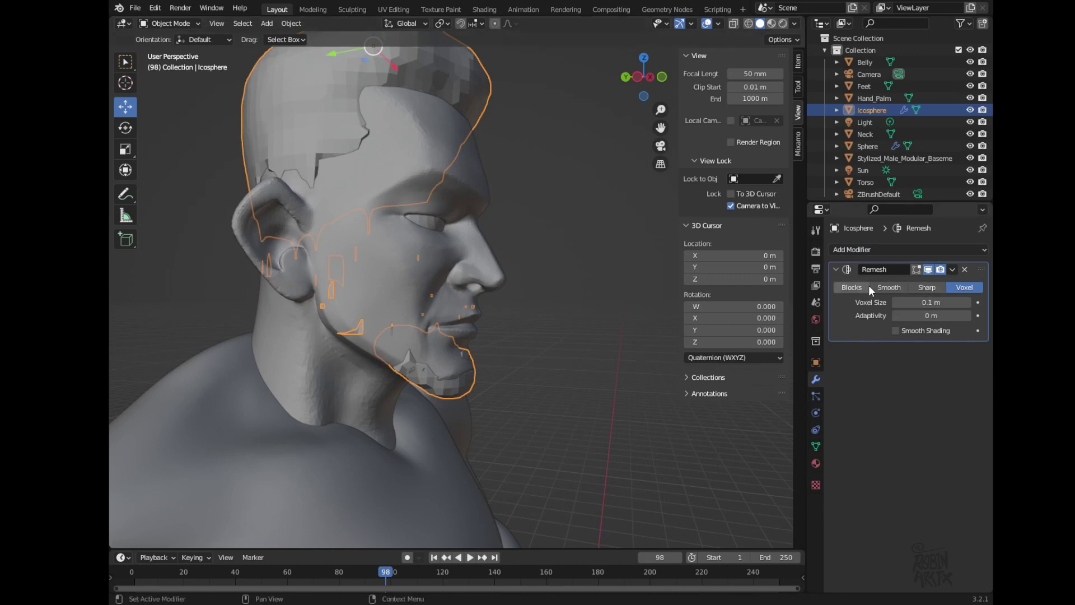
mouse_move(931, 303)
left_click_drag(931, 302, 890, 303)
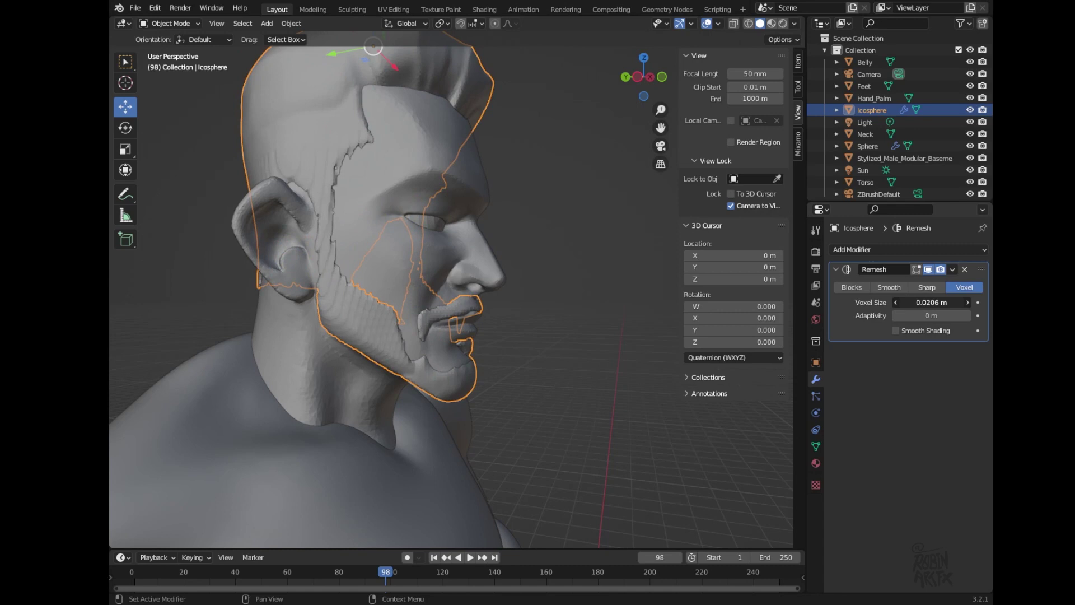
left_click_drag(890, 302, 885, 302)
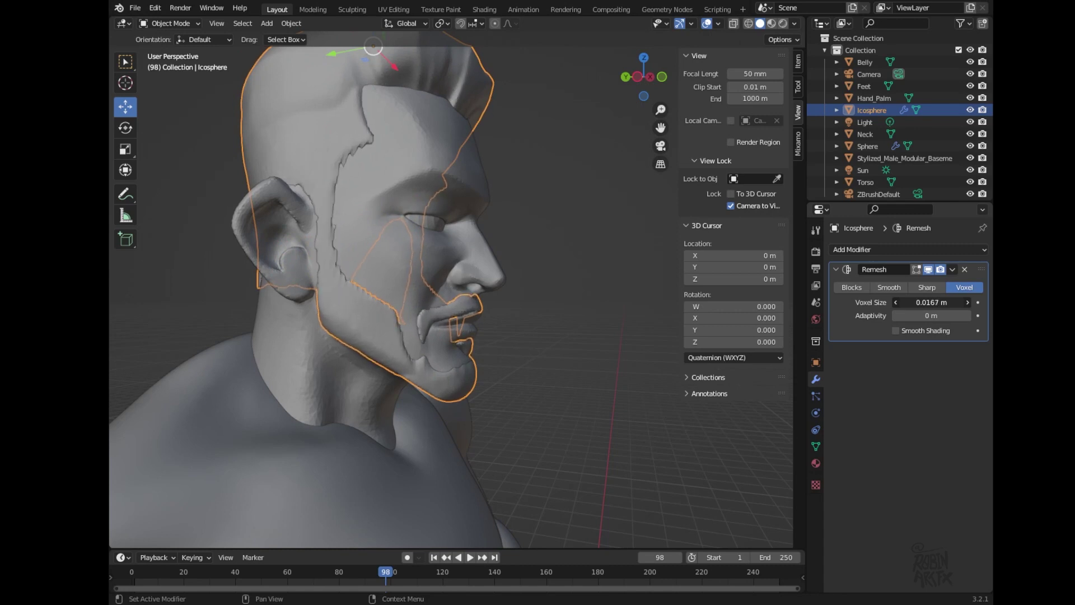
left_click_drag(885, 302, 877, 302)
mouse_move(877, 302)
left_mouse_down()
mouse_move(868, 303)
mouse_move(943, 302)
left_mouse_up()
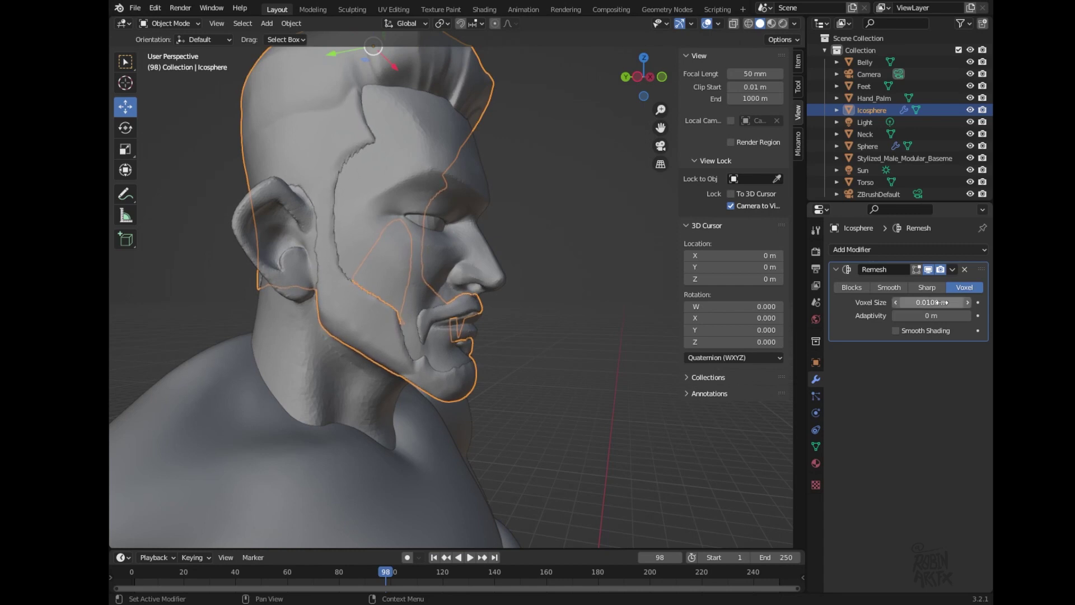
mouse_move(435, 382)
middle_mouse_down()
mouse_move(226, 400)
mouse_move(303, 386)
middle_mouse_up()
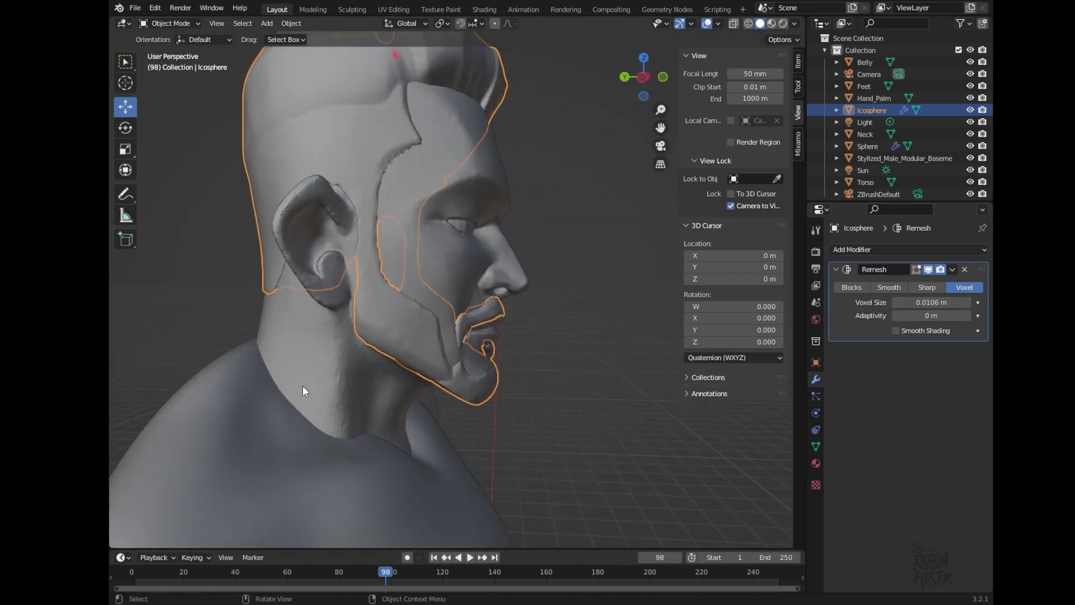
- Step the voxel size down to 0.00565 m and apply the remesh
left_click(897, 303)
left_click(896, 302)
left_click(896, 303)
left_click(896, 302)
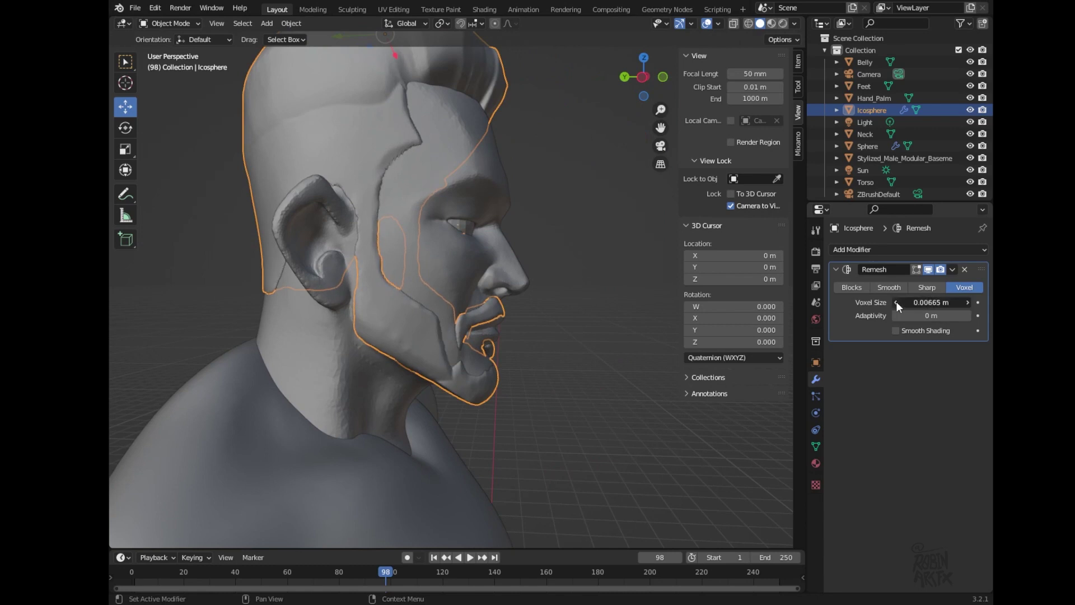
left_click(896, 303)
left_click(953, 269)
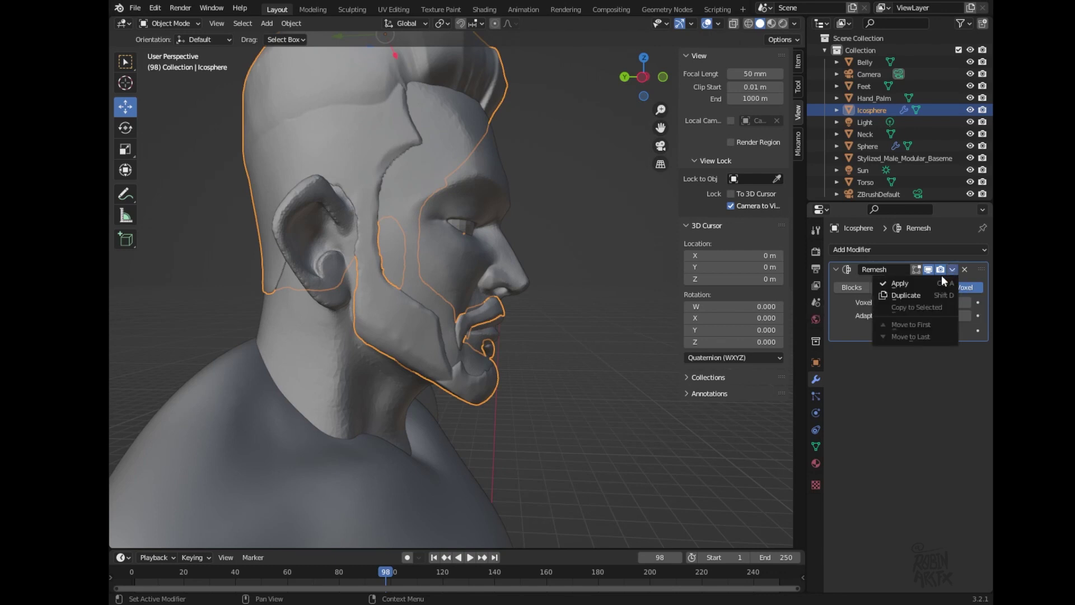
left_click(936, 283)
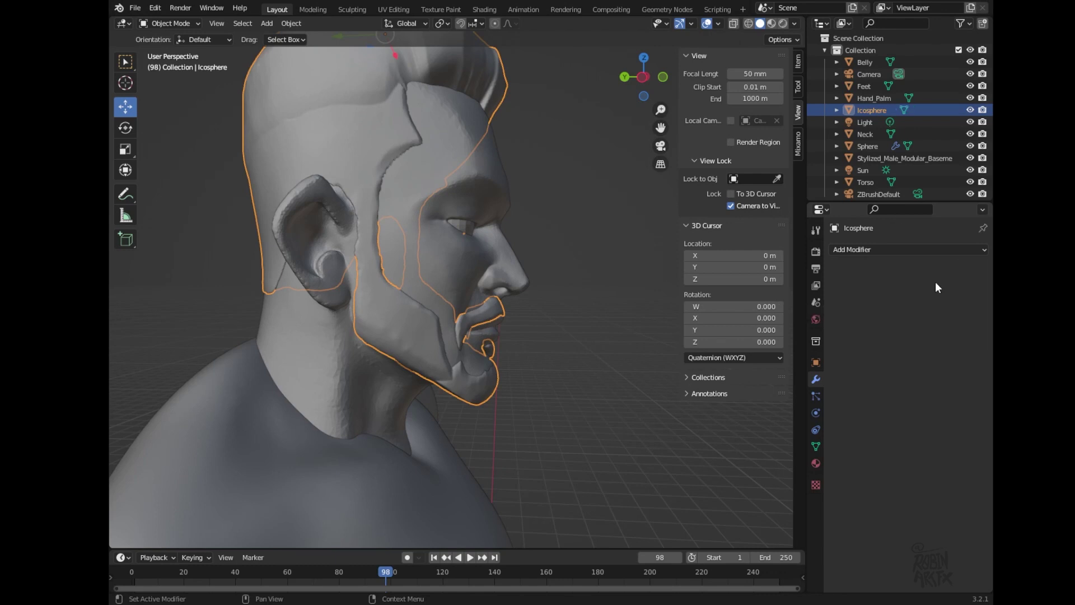
left_click(903, 250)
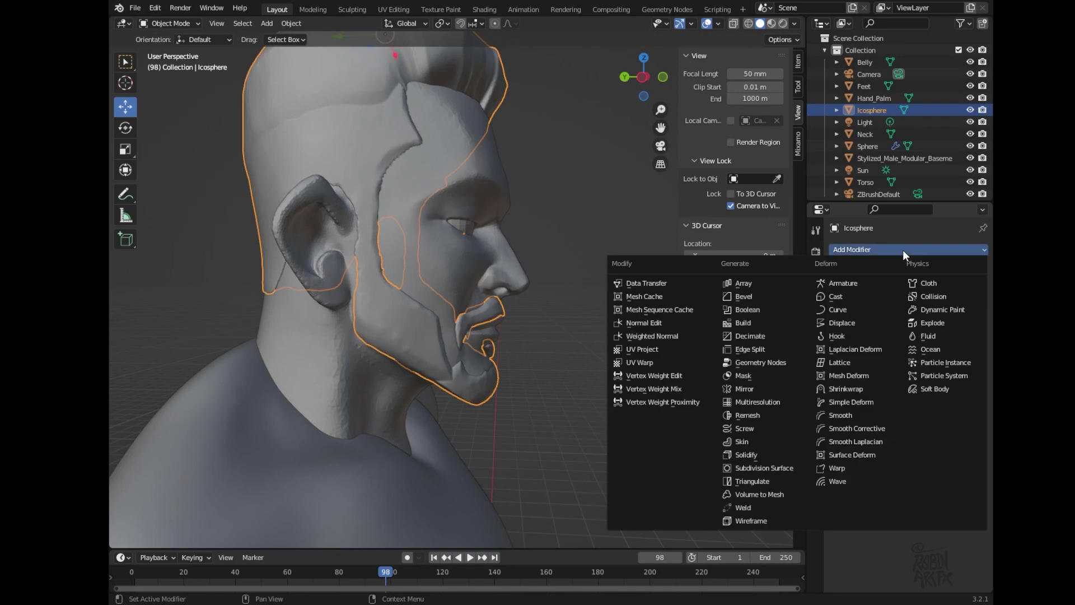
- Add a Decimate modifier to the Icosphere with a ratio of 0.033
left_click(750, 336)
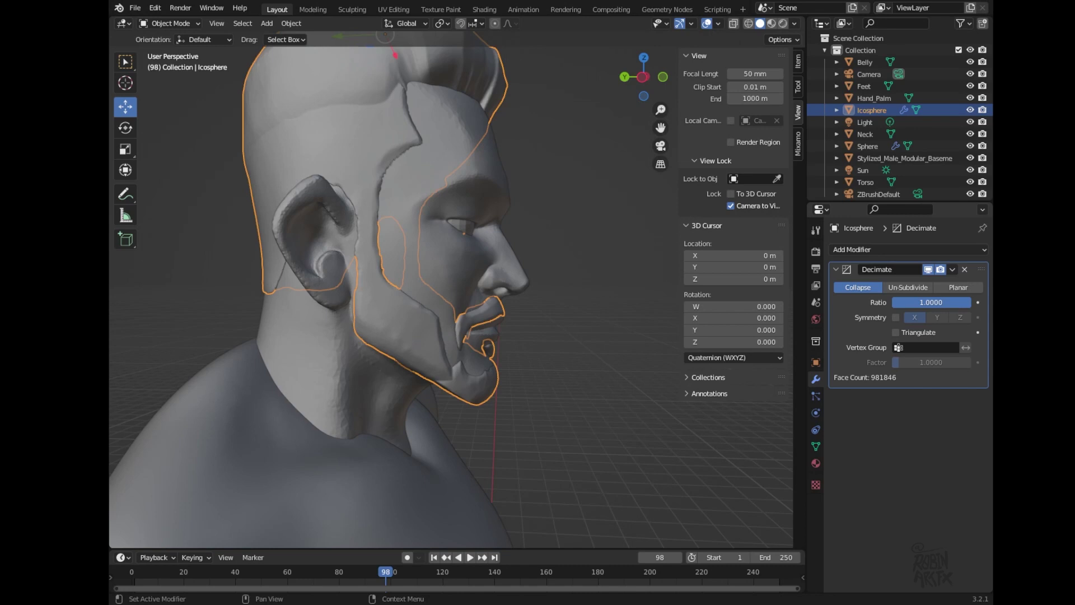
left_click_drag(952, 302, 892, 301)
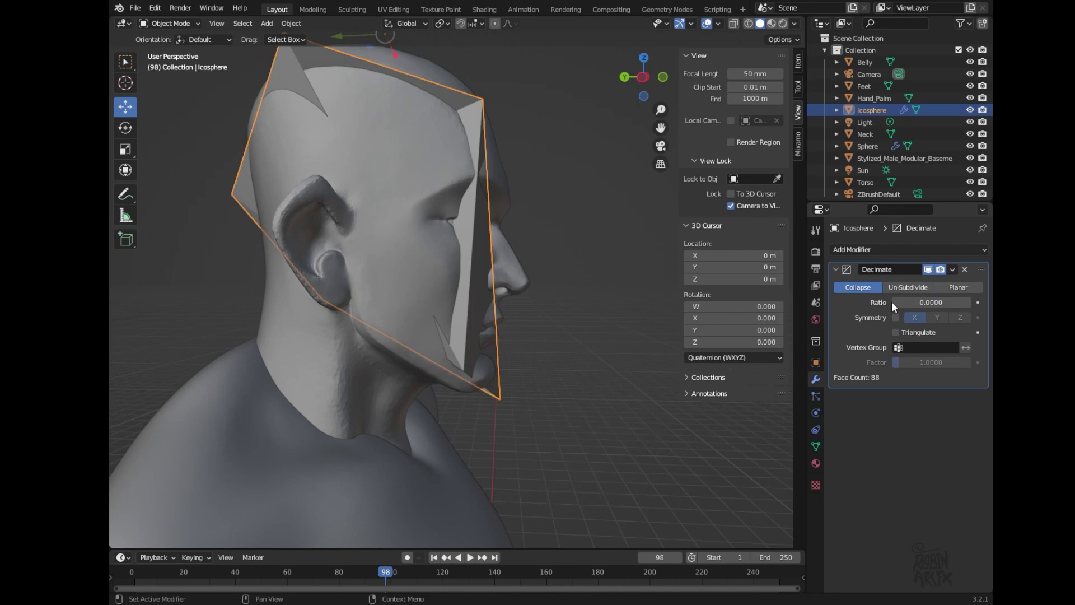
left_click(950, 300)
type("0.0")
type("33")
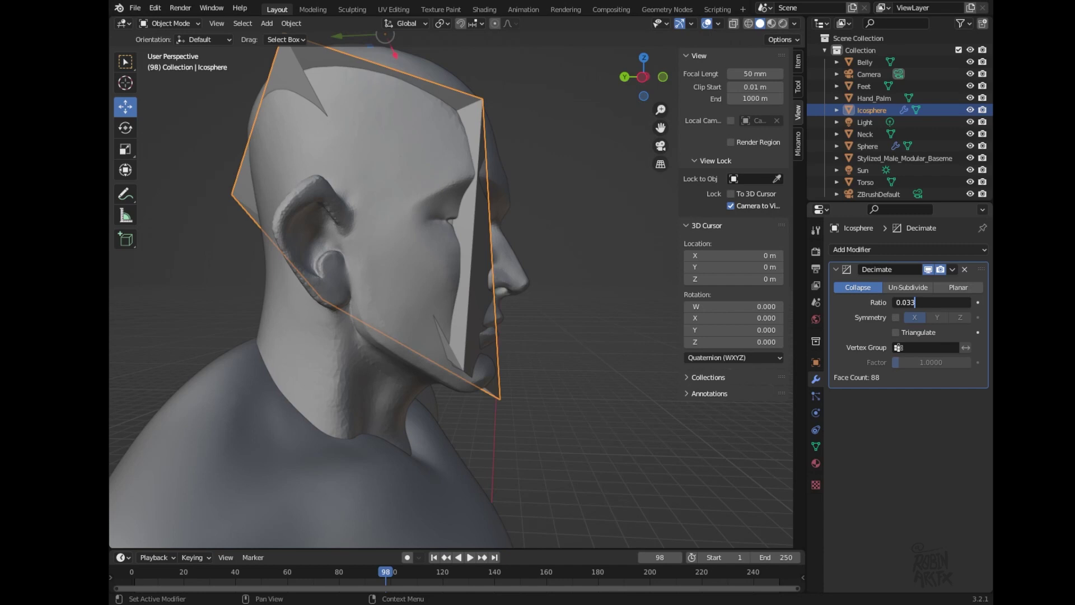
key("Return")
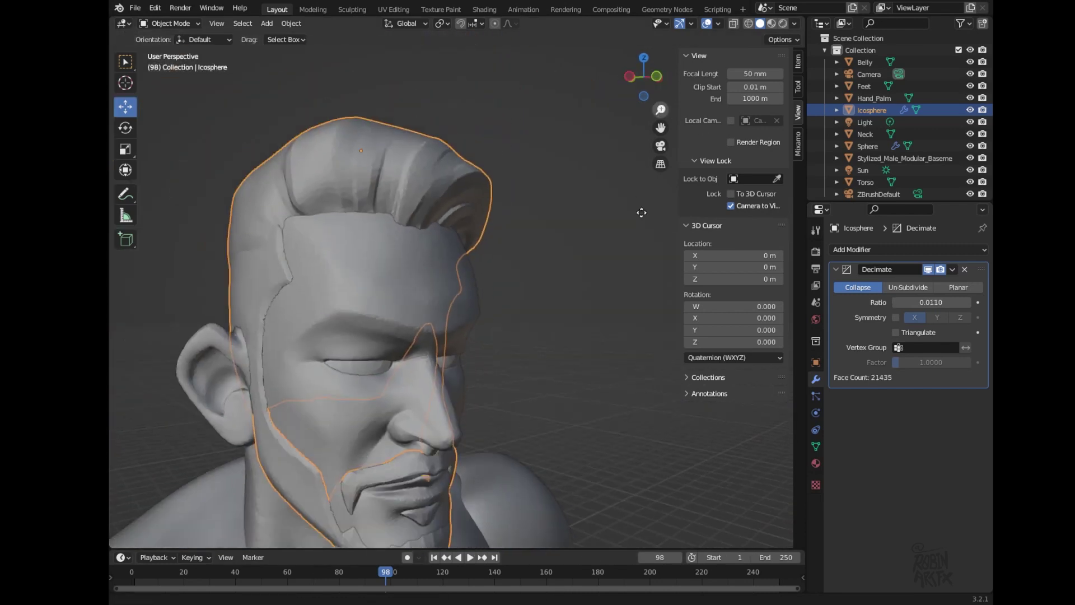
- Change the Decimate ratio to 0.022, about 42,778 faces, and apply it
middle_click_drag(641, 213, 640, 216)
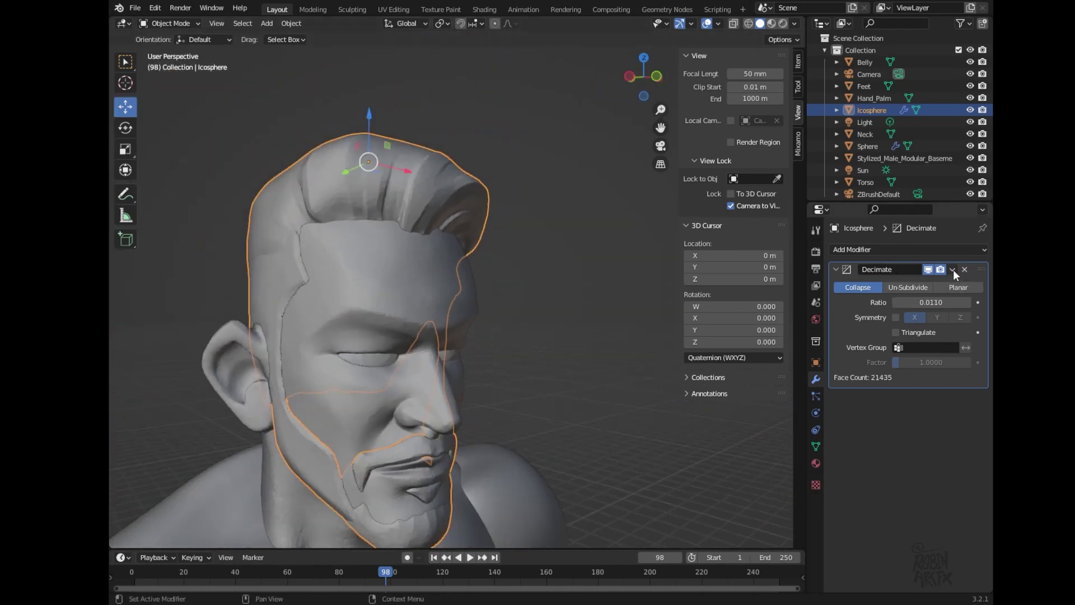
left_click(930, 302)
key("BackSpace")
key("BackSpace")
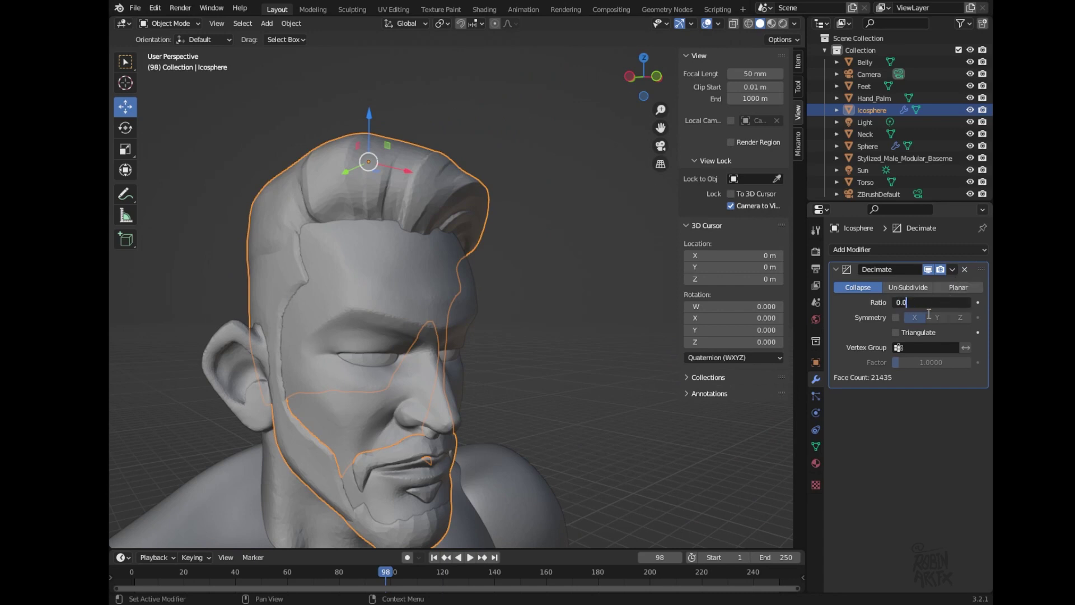
type("22")
key("Return")
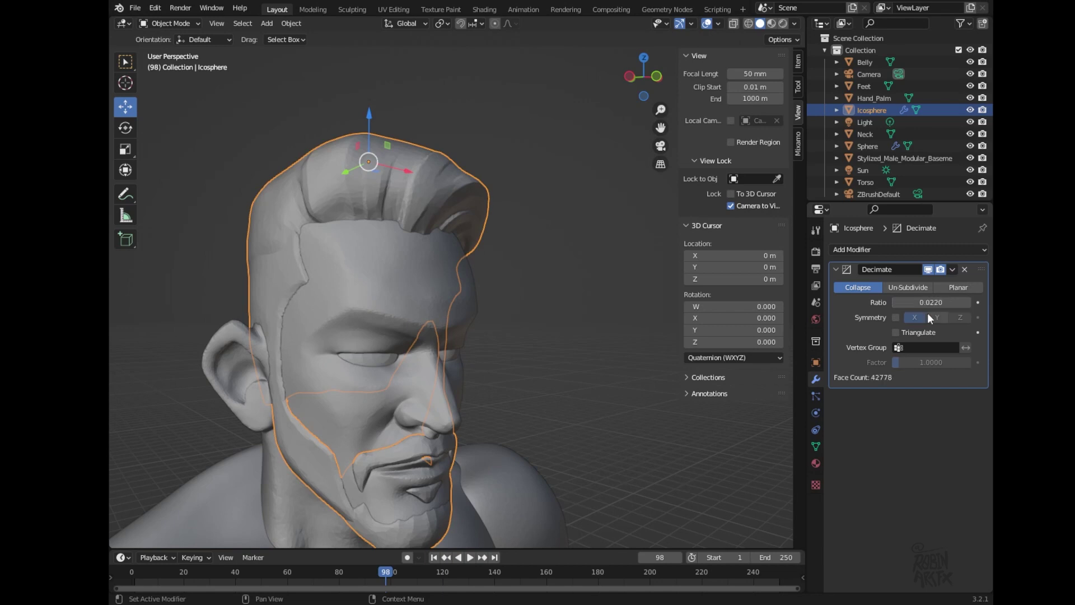
left_click(953, 270)
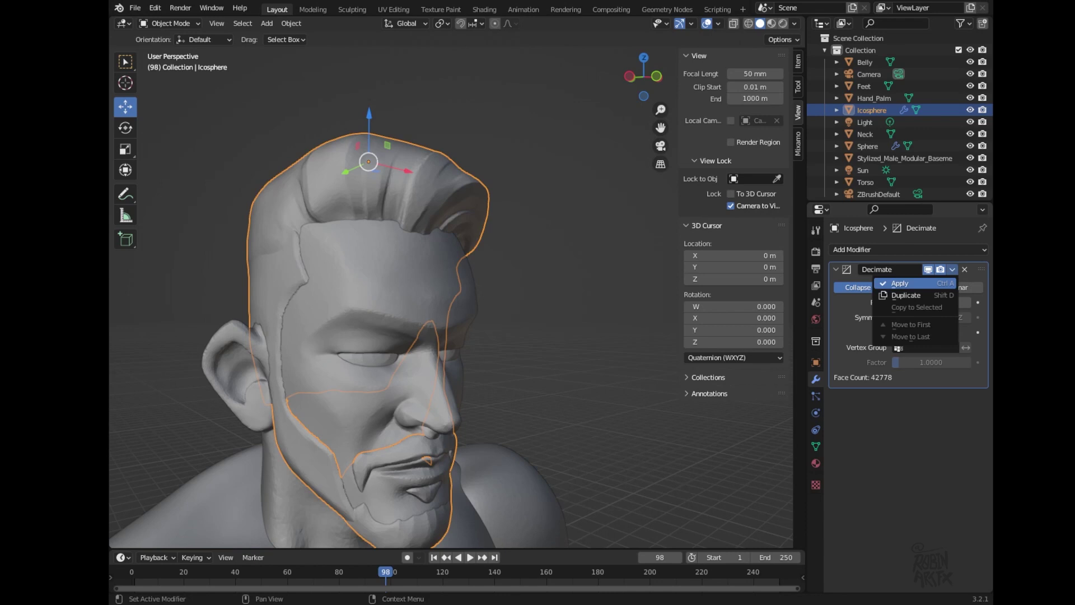
left_click(901, 284)
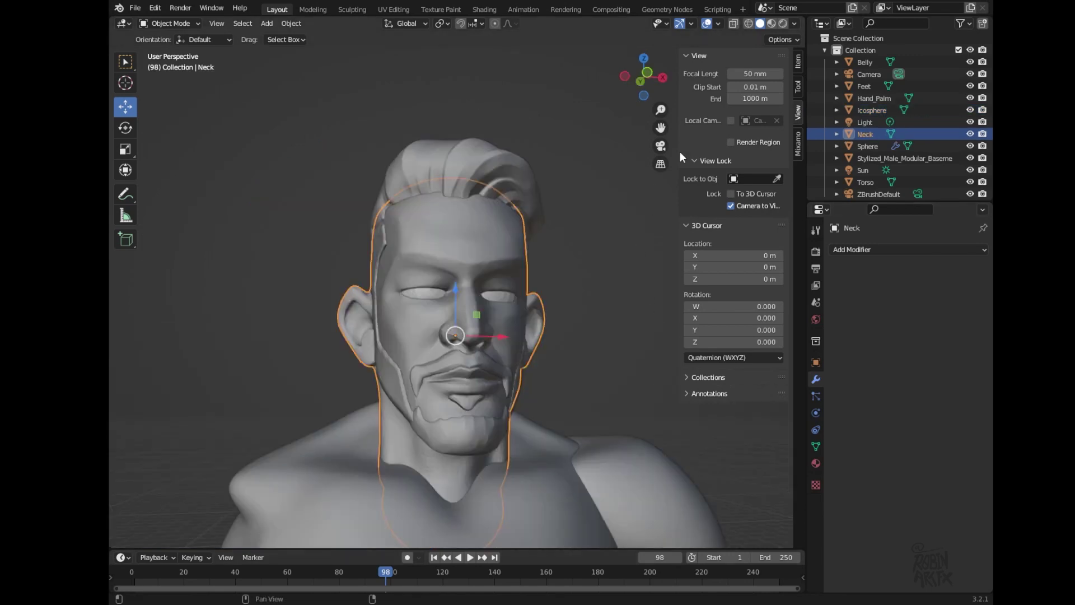
- Hide the Icosphere hair and beard, then put the Neck head into Sculpt Mode
mouse_move(649, 76)
left_mouse_down()
mouse_move(680, 89)
mouse_move(631, 98)
mouse_move(590, 54)
mouse_move(446, 79)
mouse_move(449, 102)
mouse_move(522, 100)
mouse_move(694, 70)
mouse_move(568, 95)
mouse_move(510, 87)
left_mouse_up()
middle_click_drag(510, 88, 586, 96)
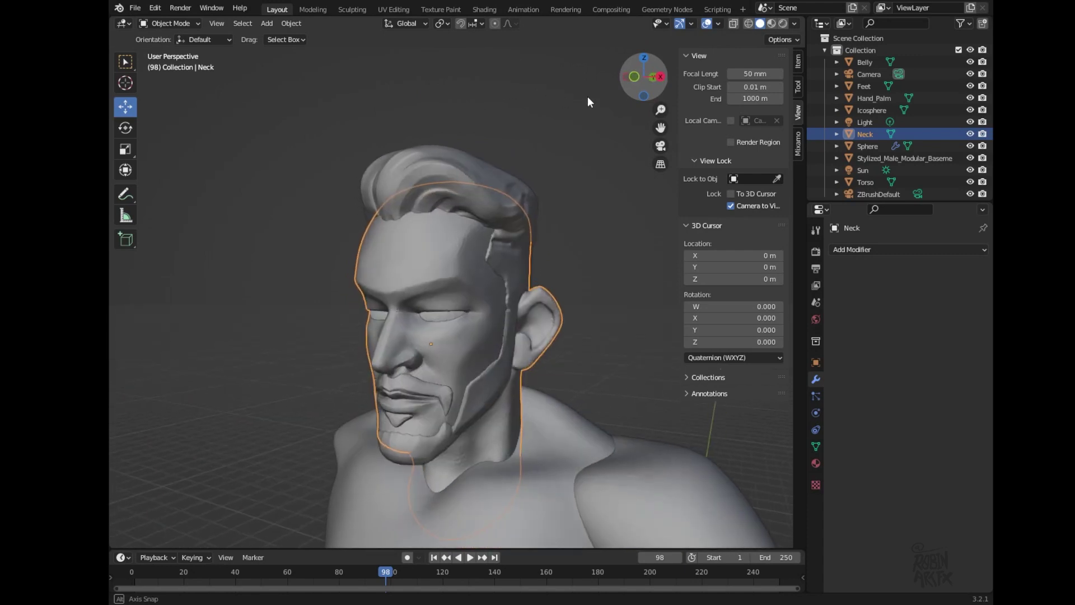
left_click(485, 180)
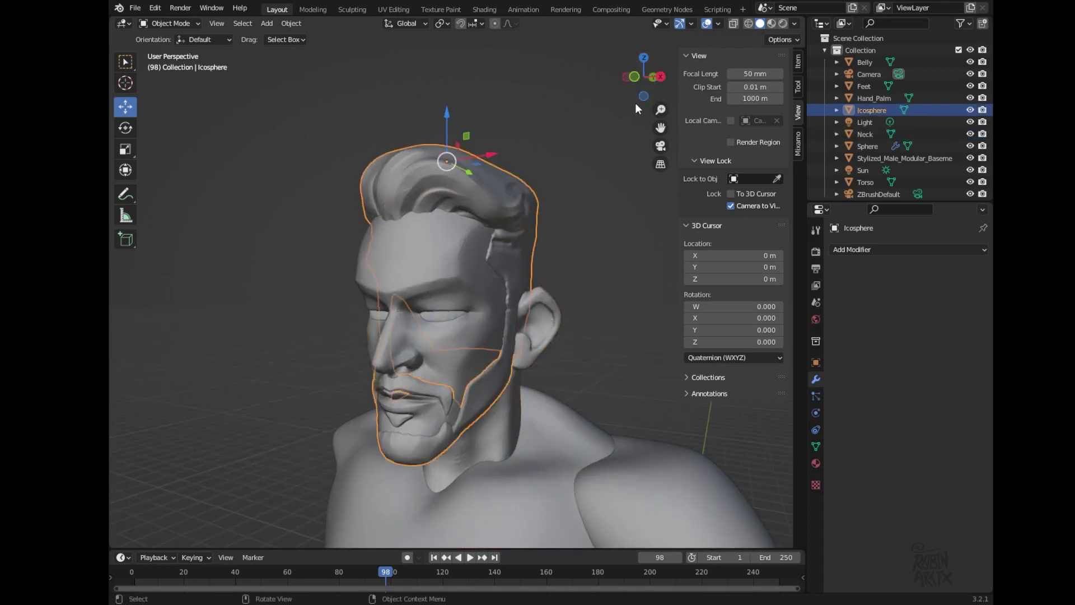
middle_click_drag(602, 123, 740, 65)
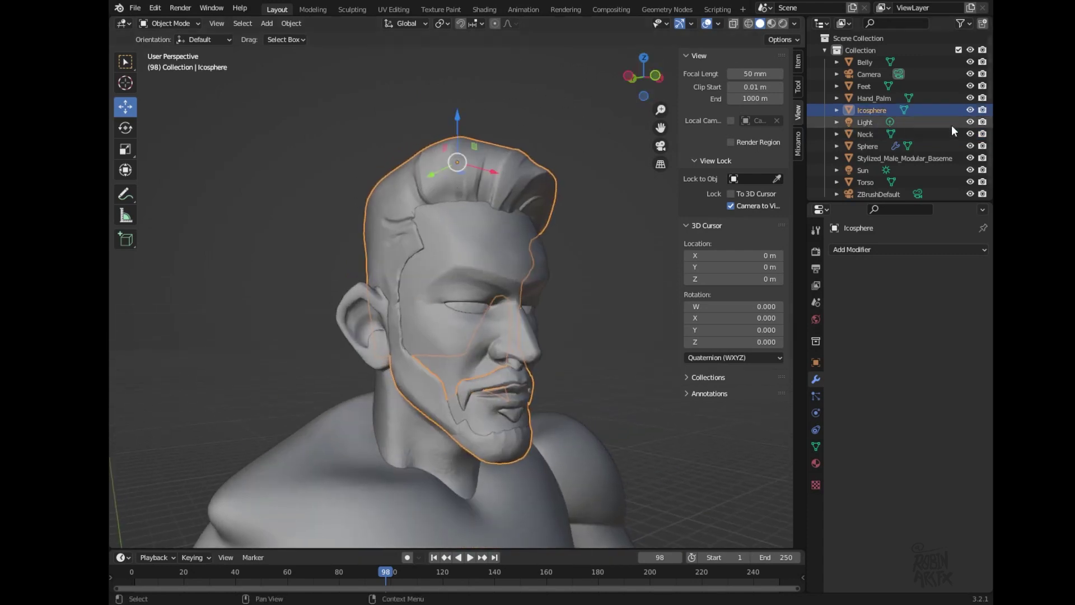
key("h")
left_click(482, 274)
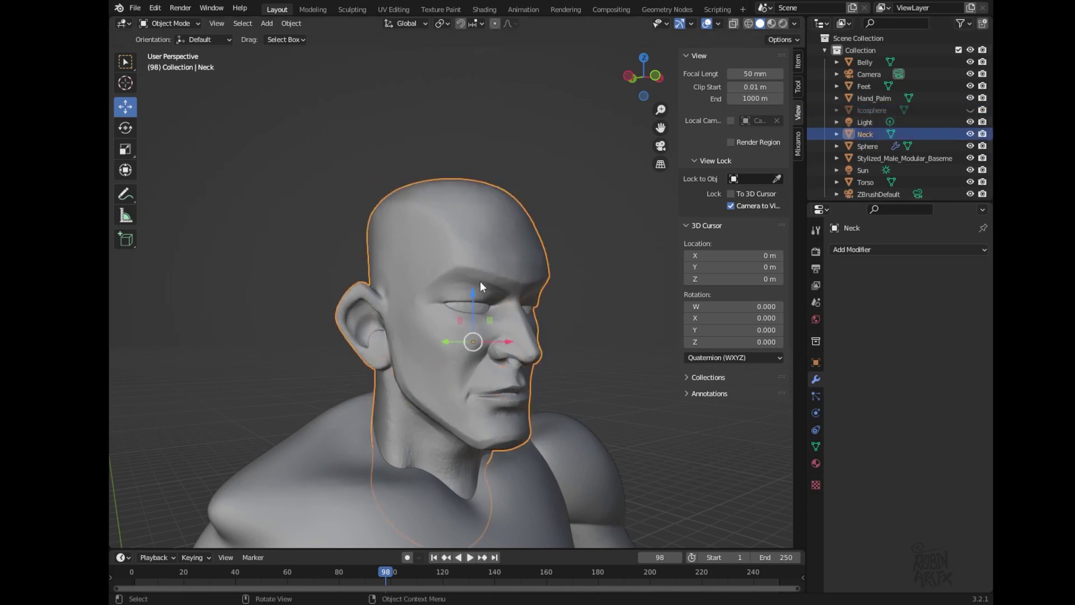
left_click(167, 22)
left_click(177, 62)
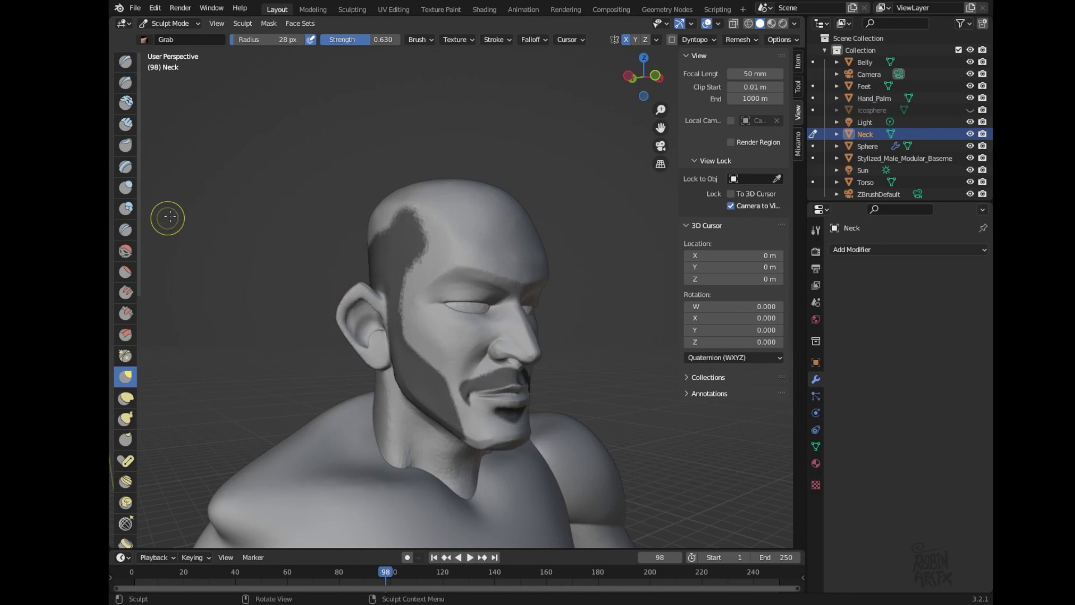
- Clear the old beard mask and paint a mask over the left eyebrow with the Mask brush
mouse_move(142, 277)
left_mouse_down()
mouse_move(143, 428)
mouse_move(136, 391)
left_mouse_up()
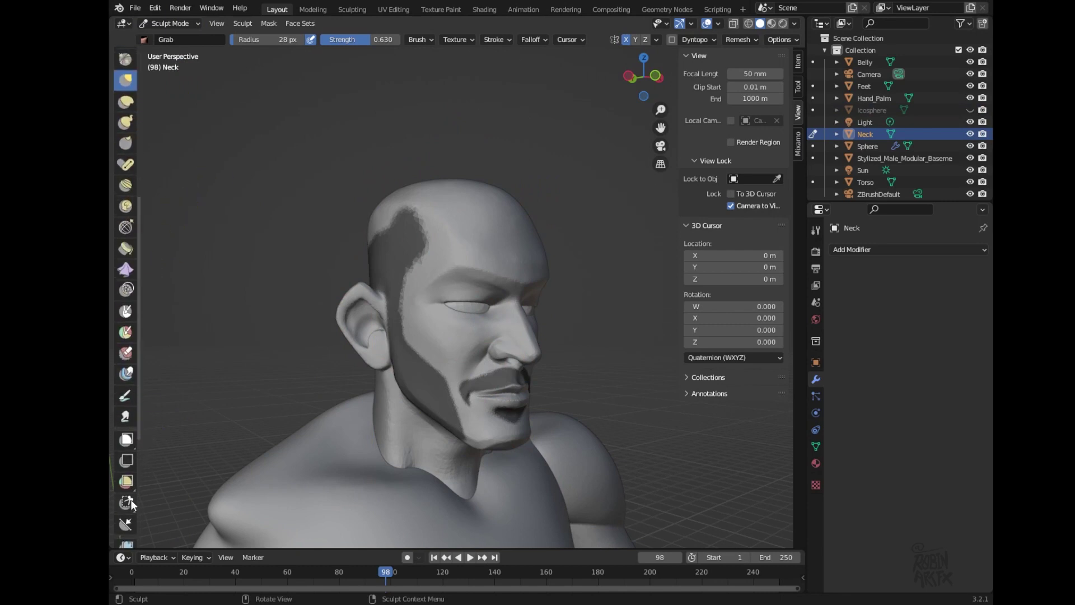
left_click_drag(142, 425, 142, 498)
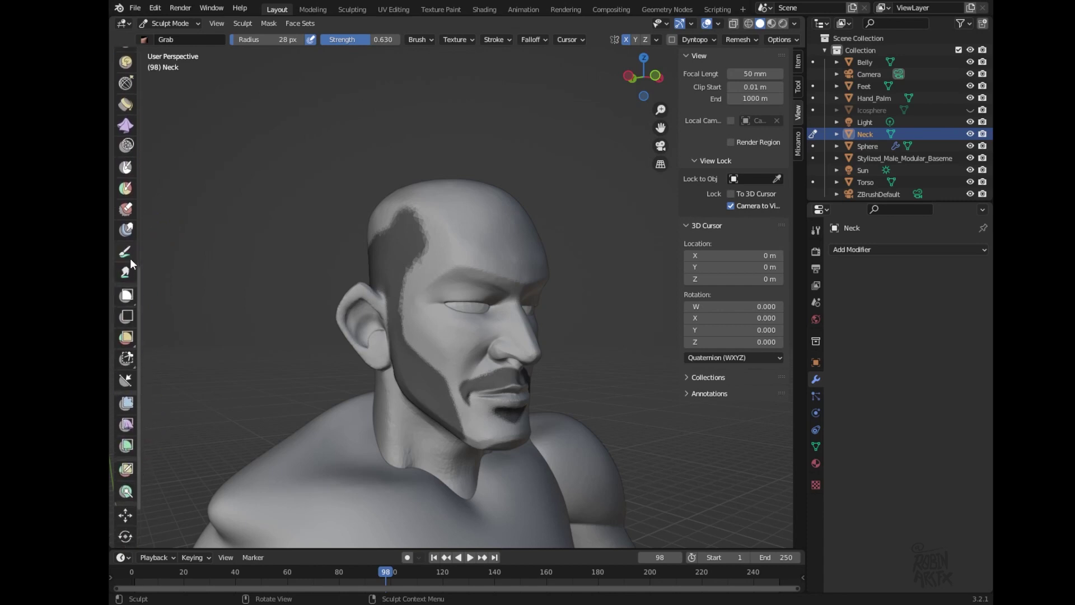
left_click(126, 166)
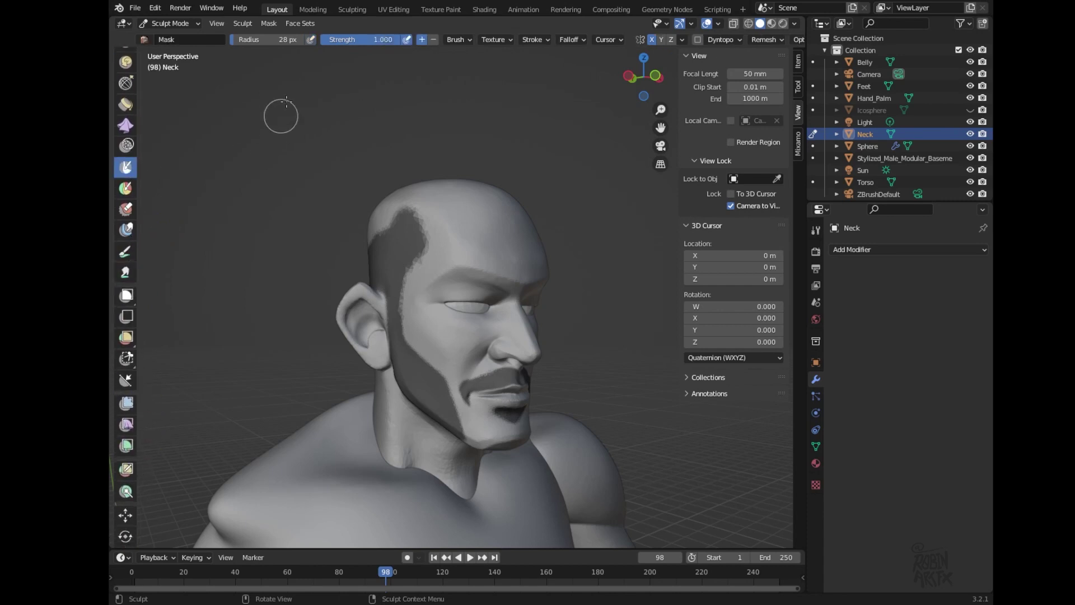
left_click(272, 26)
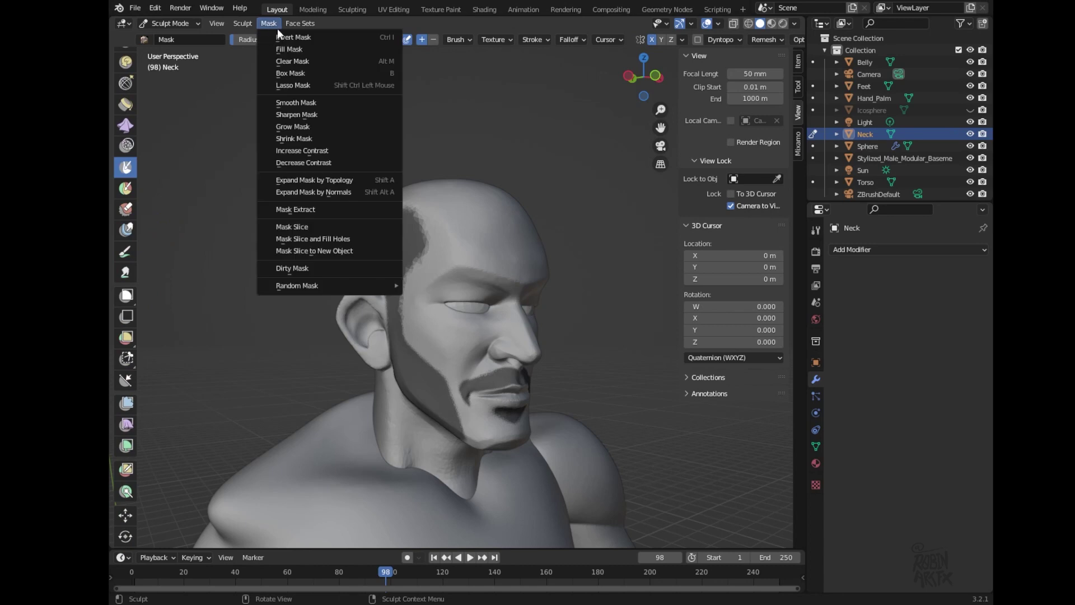
left_click(294, 61)
mouse_move(644, 76)
left_mouse_down()
mouse_move(627, 78)
mouse_move(665, 51)
left_mouse_up()
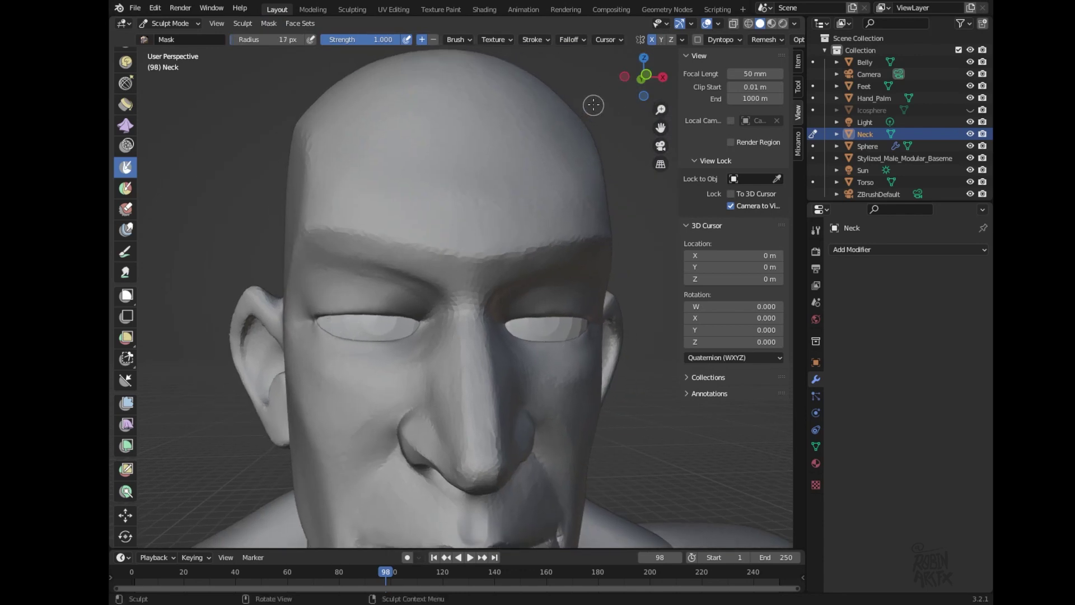
left_click_drag(644, 75, 627, 79)
mouse_move(417, 178)
left_mouse_down()
mouse_move(370, 214)
mouse_move(435, 179)
left_mouse_up()
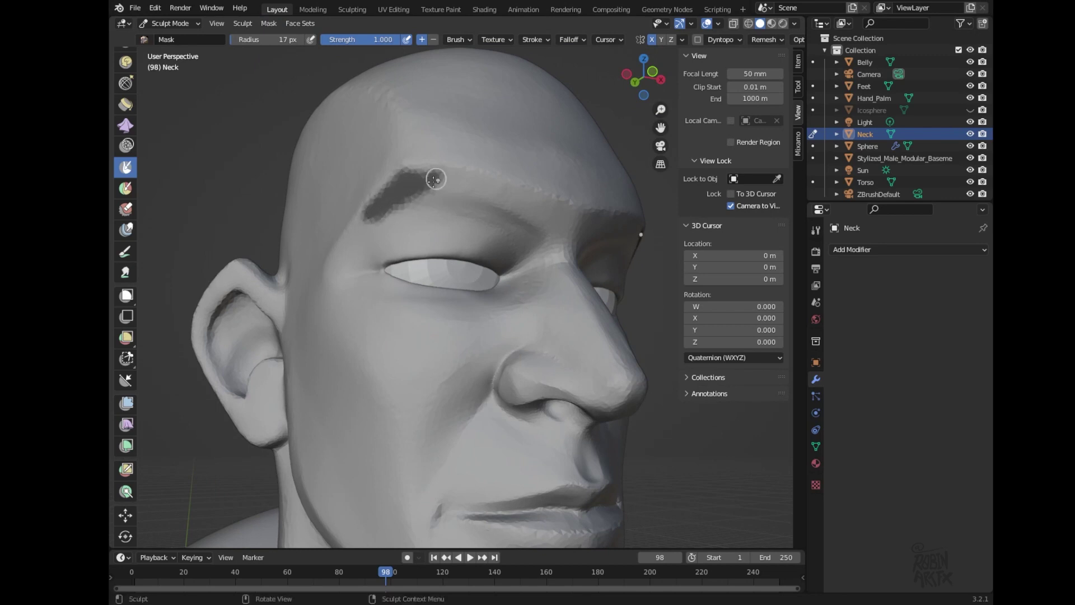
mouse_move(434, 175)
left_mouse_down()
mouse_move(414, 181)
mouse_move(499, 188)
mouse_move(418, 185)
mouse_move(507, 209)
left_mouse_up()
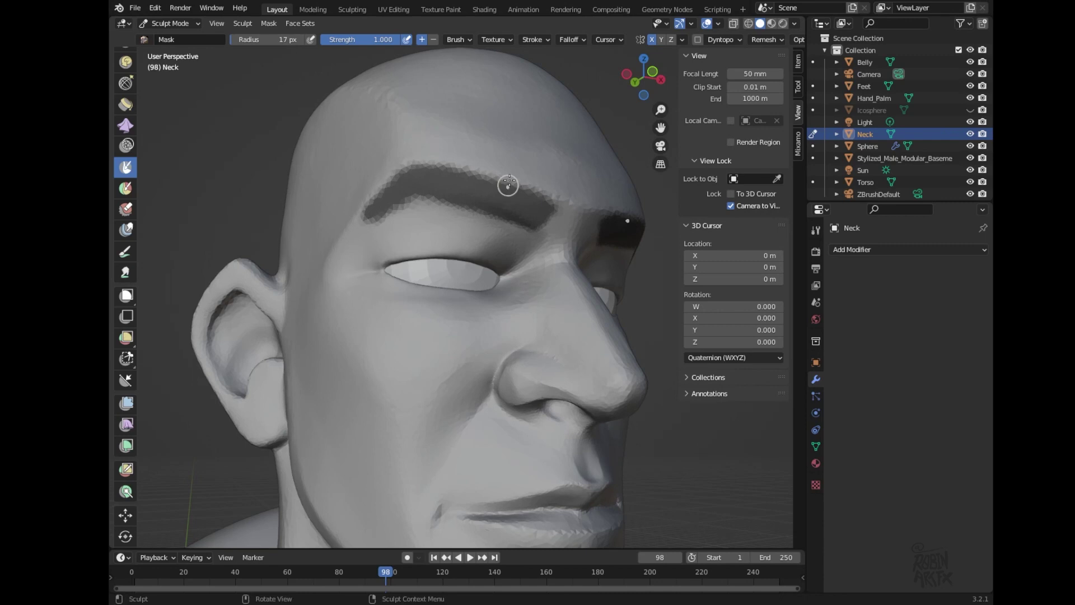
- Erase the mask bridging the eyebrows and check both brow patches from the side
left_click(639, 84)
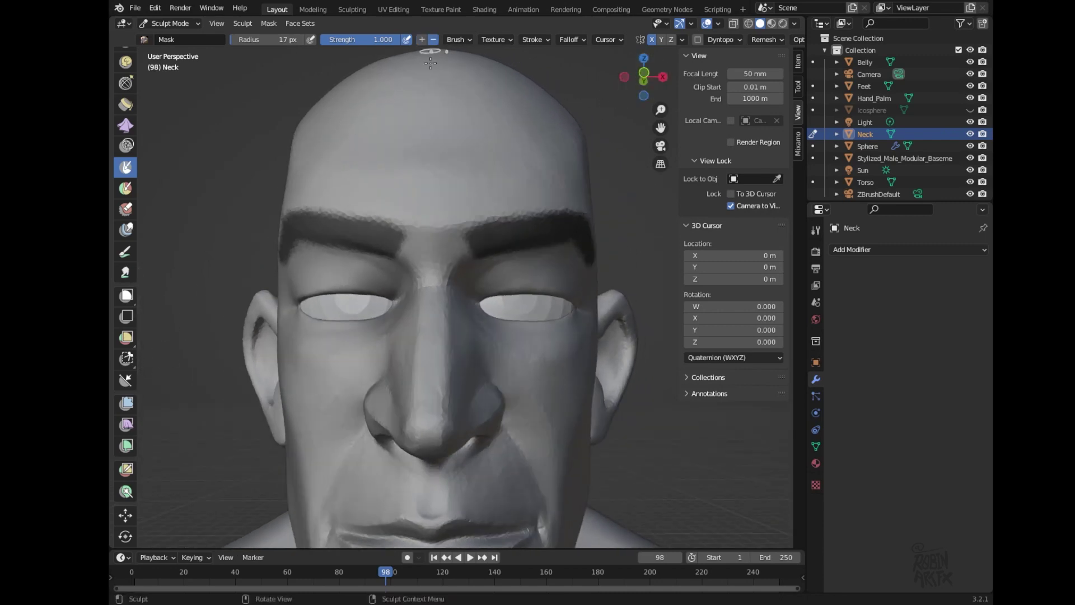
mouse_move(404, 217)
left_mouse_down()
mouse_move(388, 204)
mouse_move(398, 254)
left_mouse_up()
left_click_drag(380, 196, 398, 247)
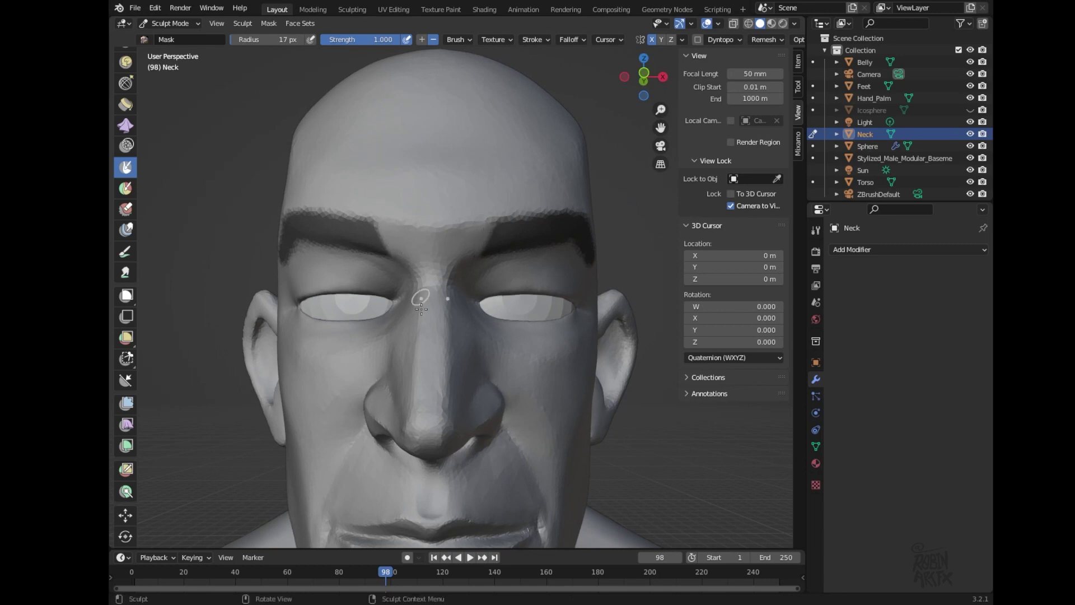
left_click_drag(645, 115, 630, 78)
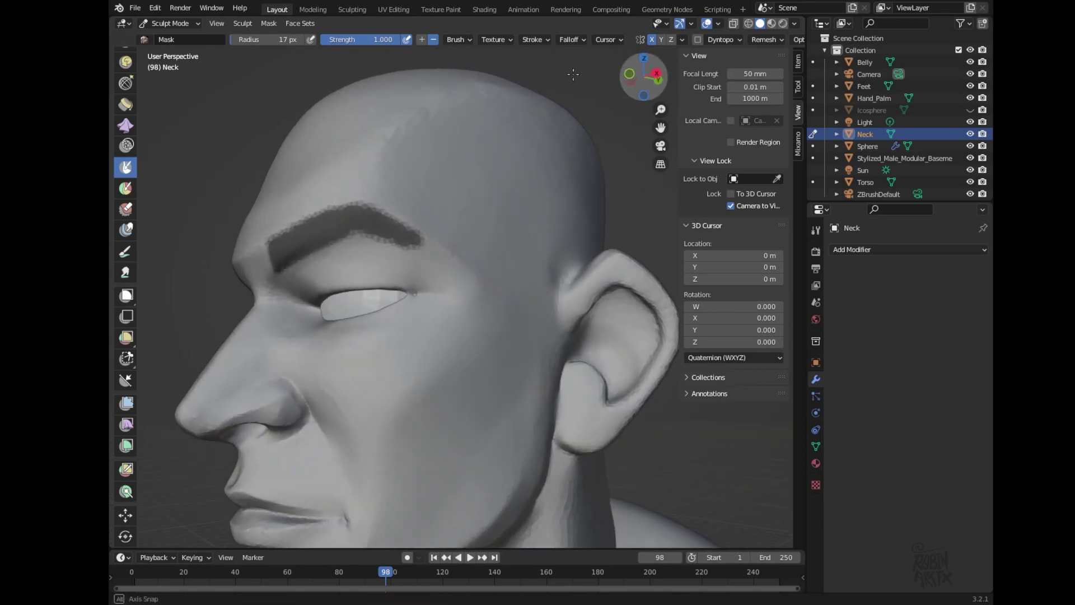
mouse_move(372, 242)
left_mouse_down()
mouse_move(396, 257)
mouse_move(409, 249)
mouse_move(449, 258)
left_mouse_up()
key("KP_1")
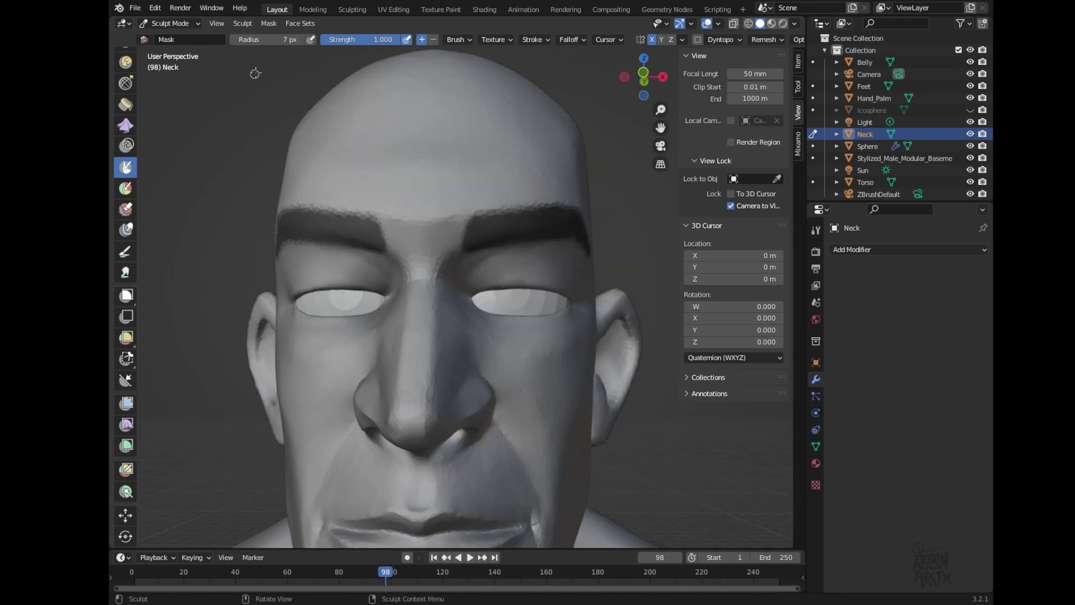
left_click(274, 24)
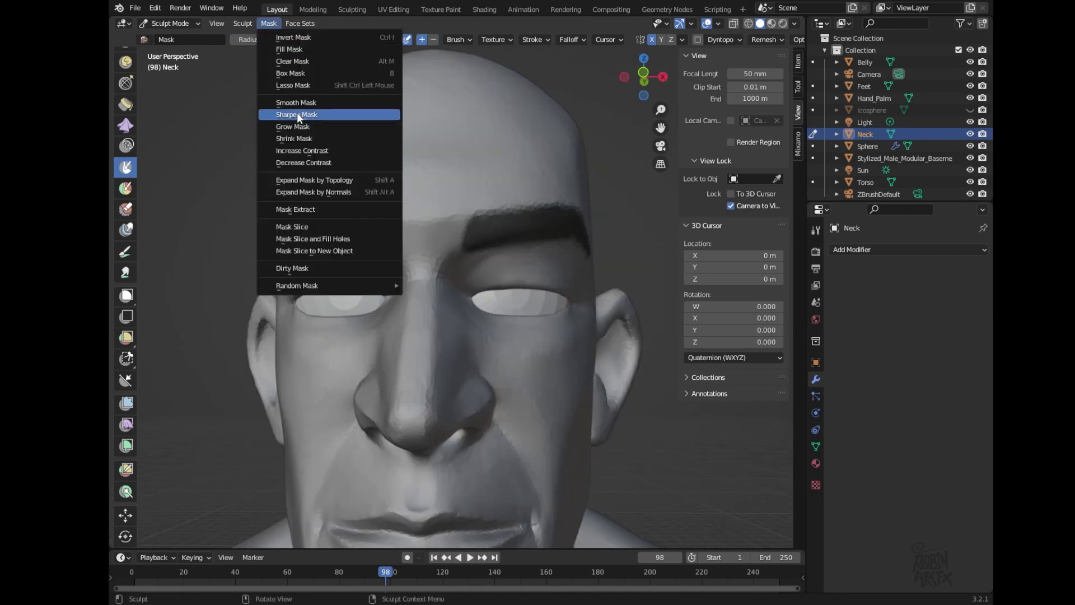
- Extract the masked eyebrows into a new mesh with -0.01 m Solidify thickness
left_click(308, 211)
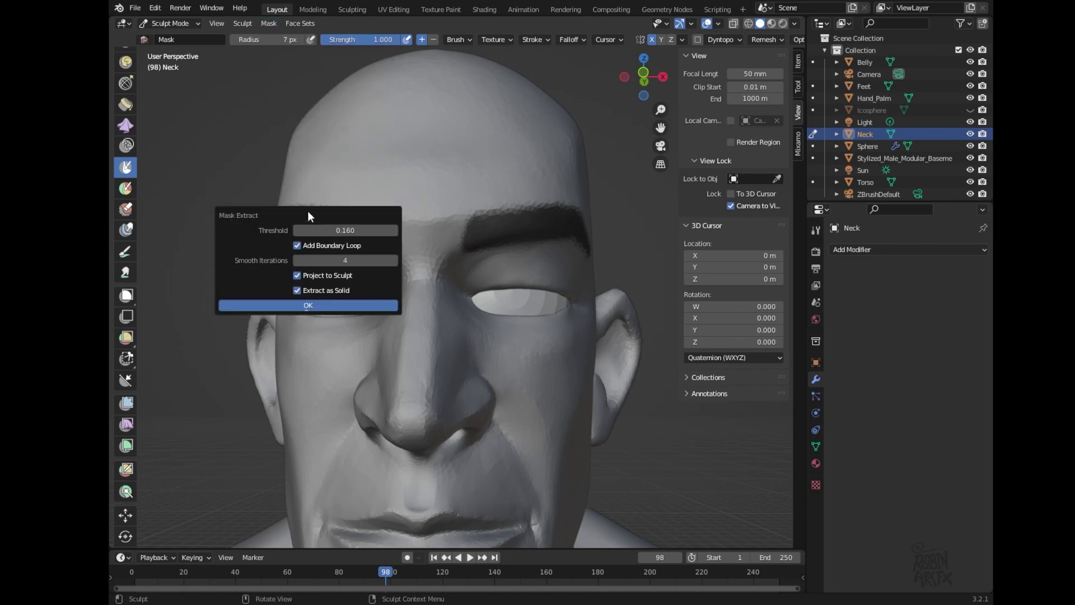
left_click(337, 303)
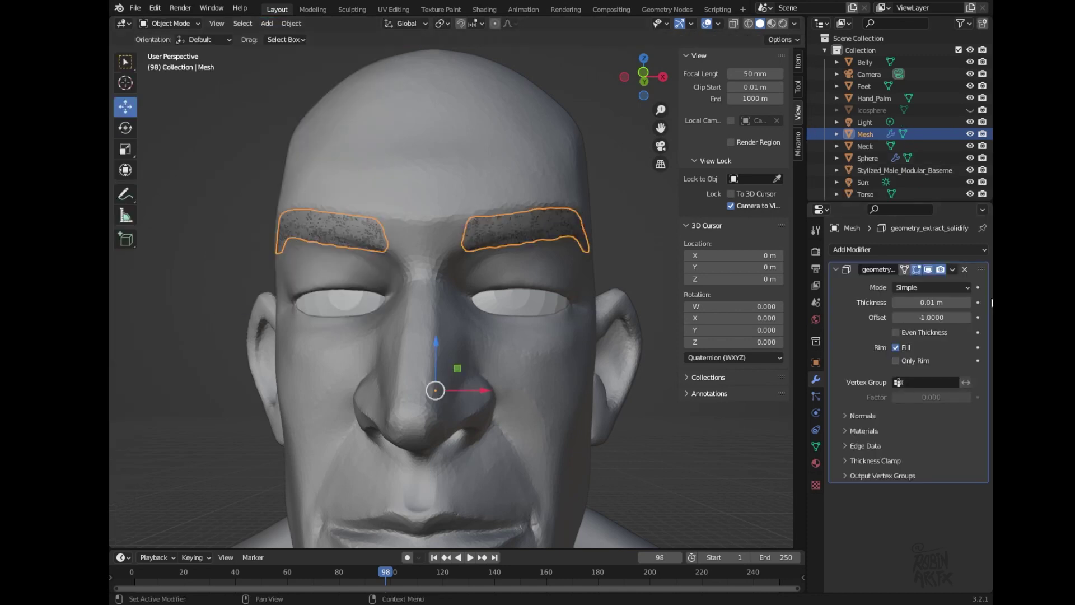
mouse_move(931, 302)
left_mouse_down()
mouse_move(908, 303)
mouse_move(938, 302)
left_mouse_up()
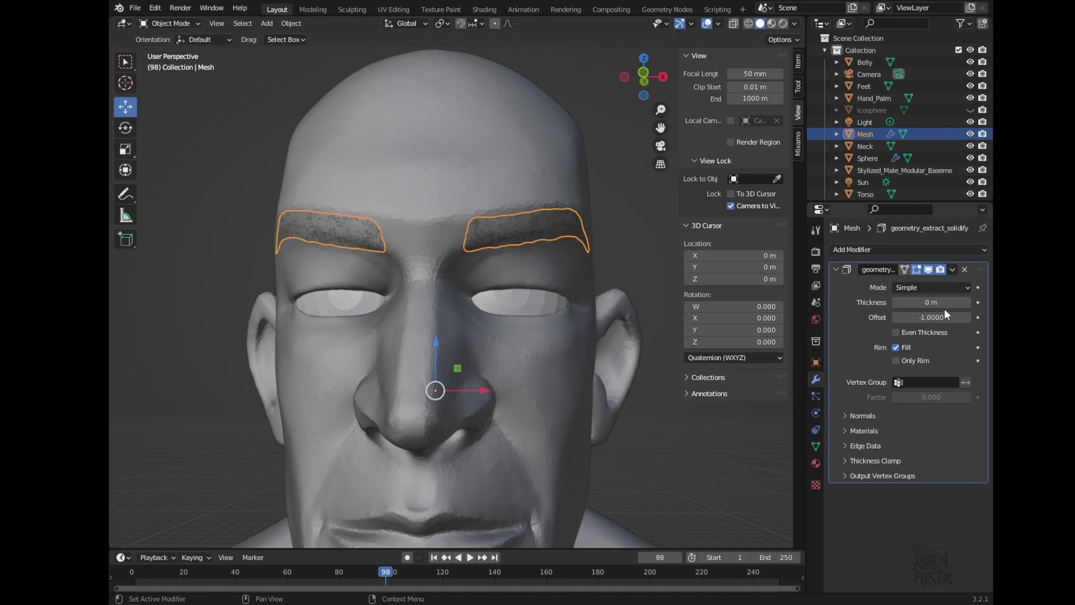
left_click(900, 302)
type("-0.01")
key("Return")
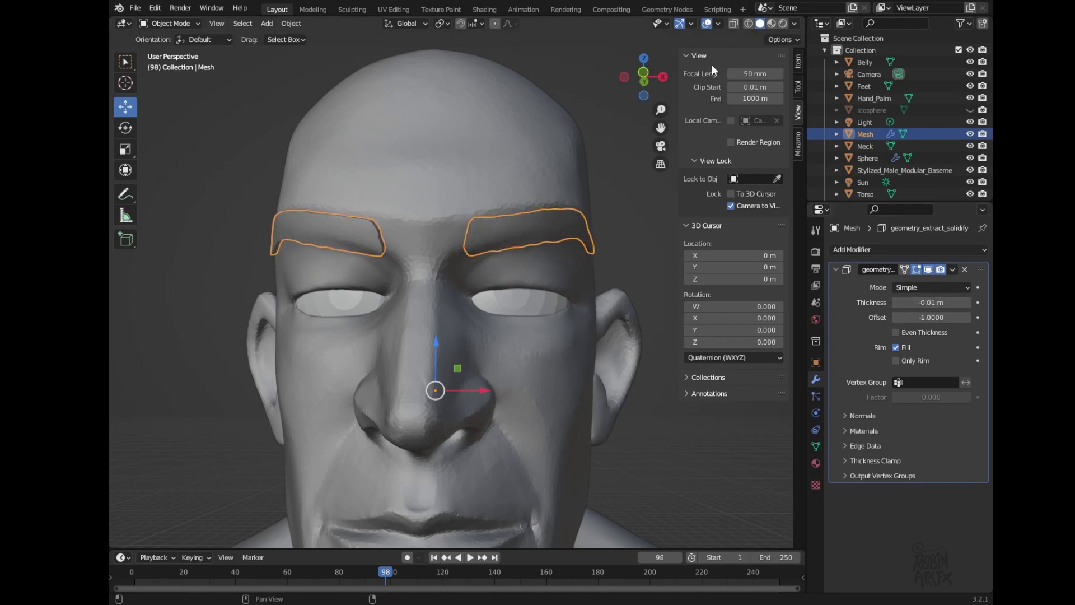
- Compare thickness values, keep -0.01 m and apply the Solidify modifier
mouse_move(644, 77)
left_mouse_down()
mouse_move(716, 143)
mouse_move(590, 90)
left_mouse_up()
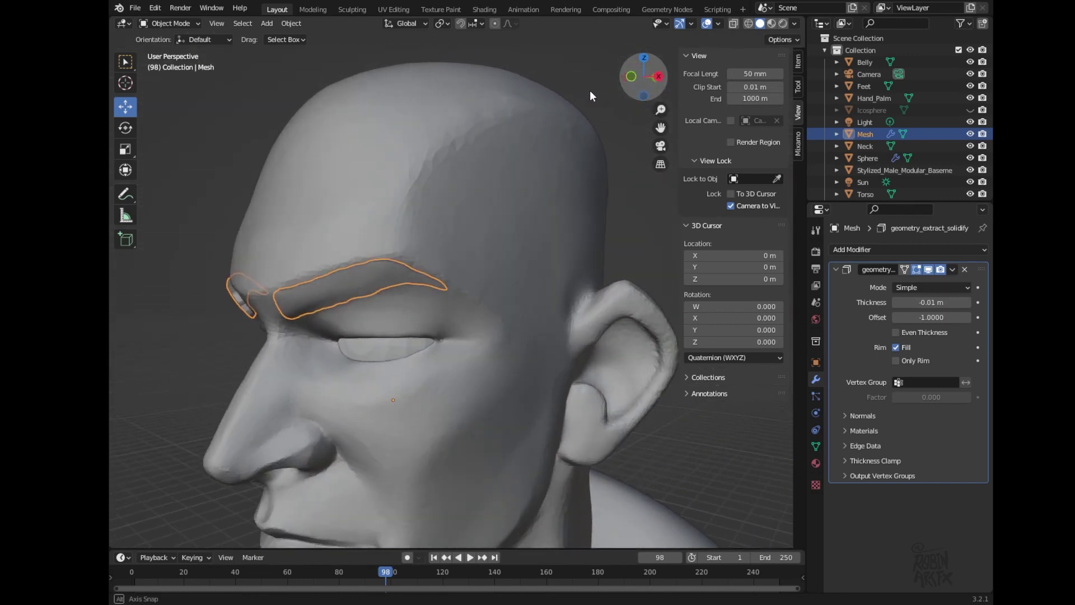
left_click(968, 303)
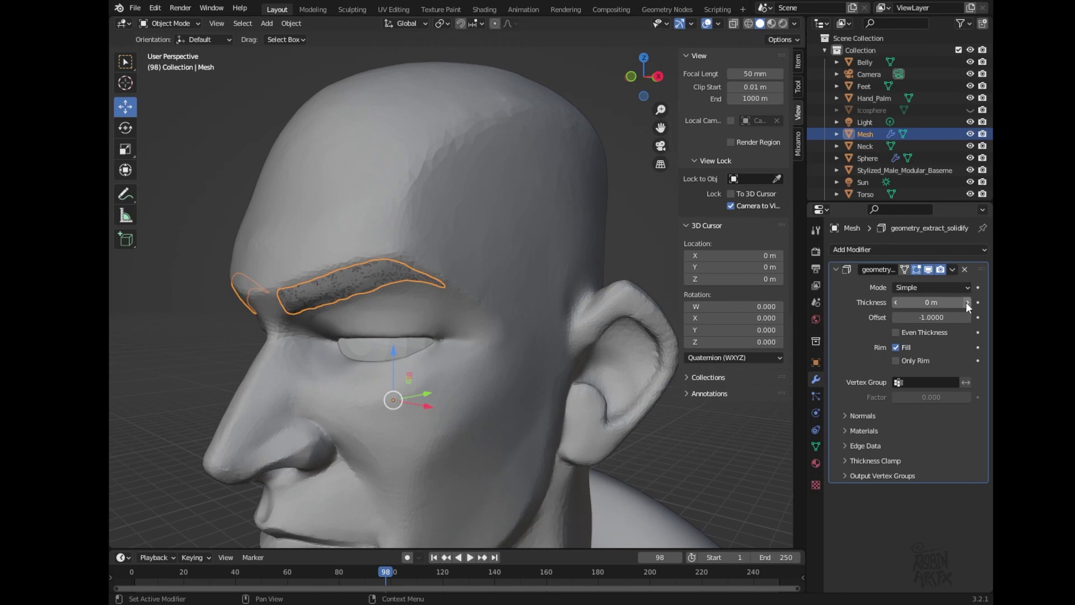
left_click(896, 302)
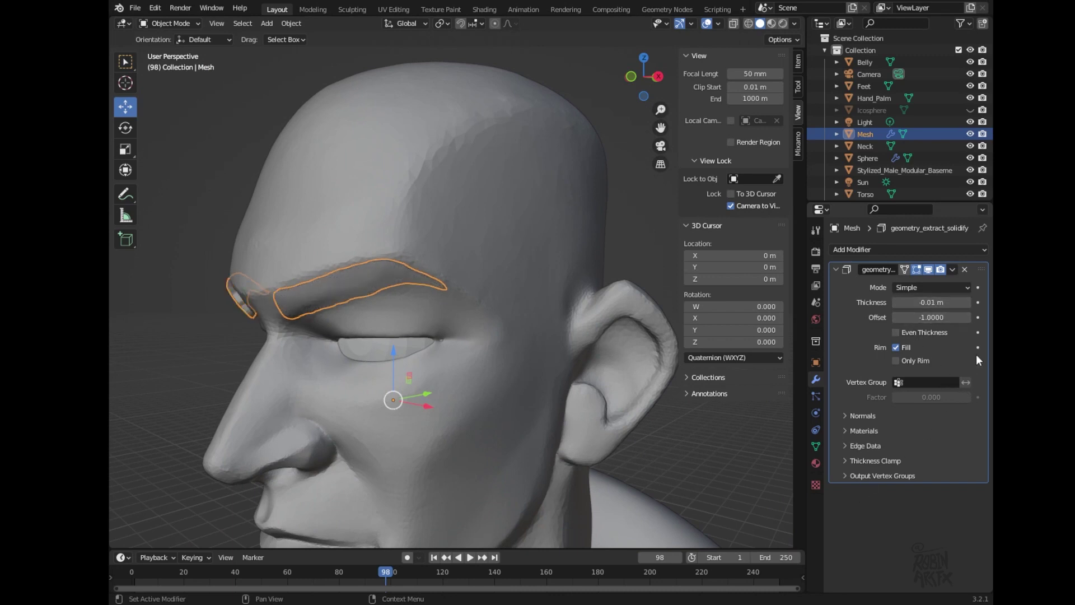
left_click(952, 269)
left_click(925, 282)
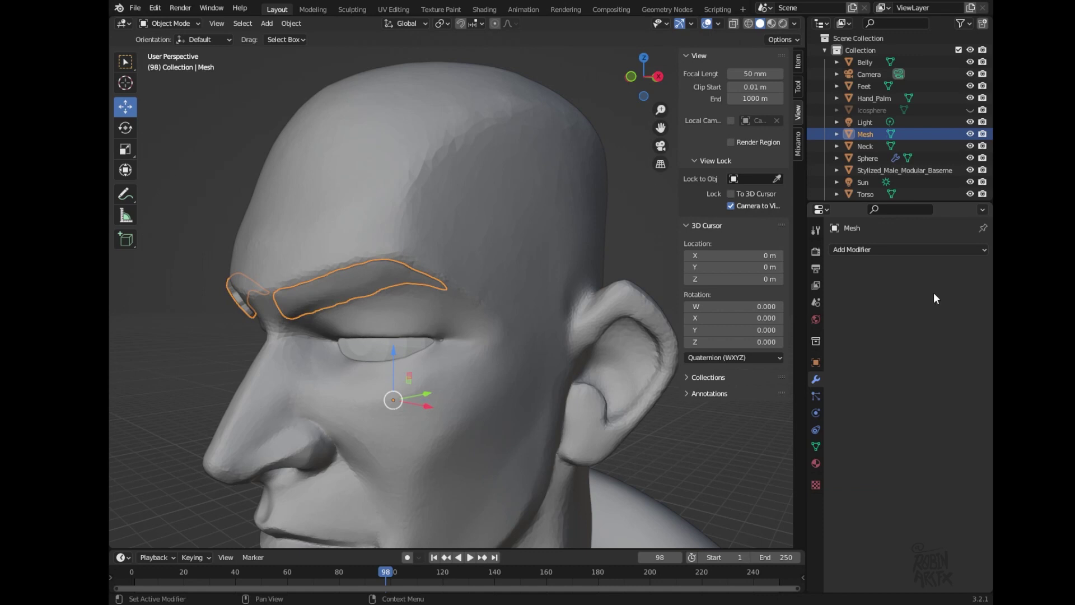
- Put the eyebrow mesh into Sculpt Mode with a 67 px Grab brush
left_click_drag(644, 75, 736, 100)
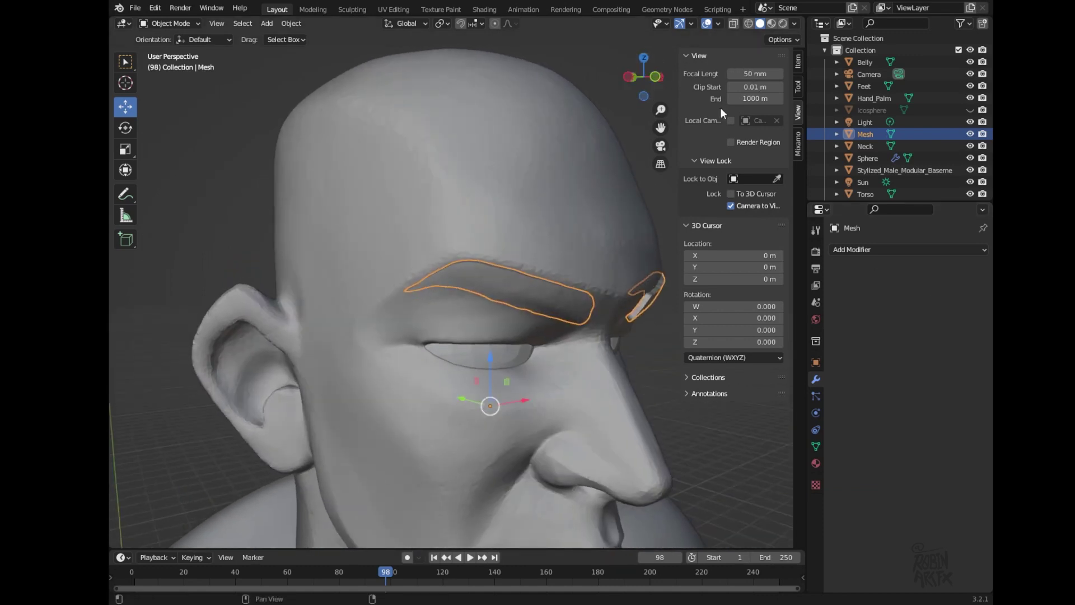
mouse_move(644, 75)
left_mouse_down()
mouse_move(669, 65)
mouse_move(672, 84)
mouse_move(662, 84)
mouse_move(663, 68)
left_mouse_up()
left_click(187, 23)
left_click(164, 60)
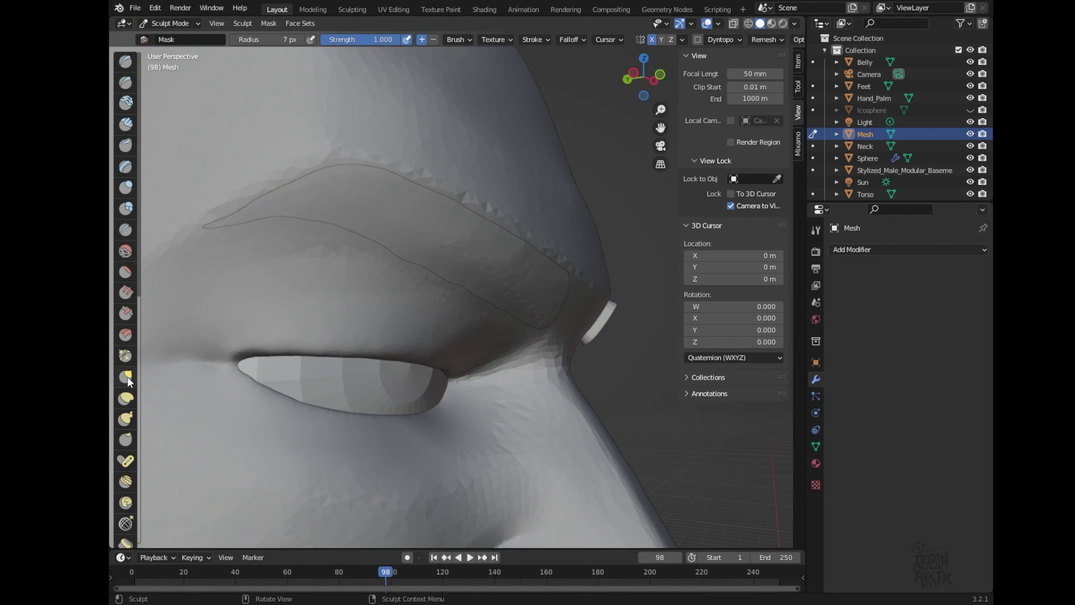
key("g")
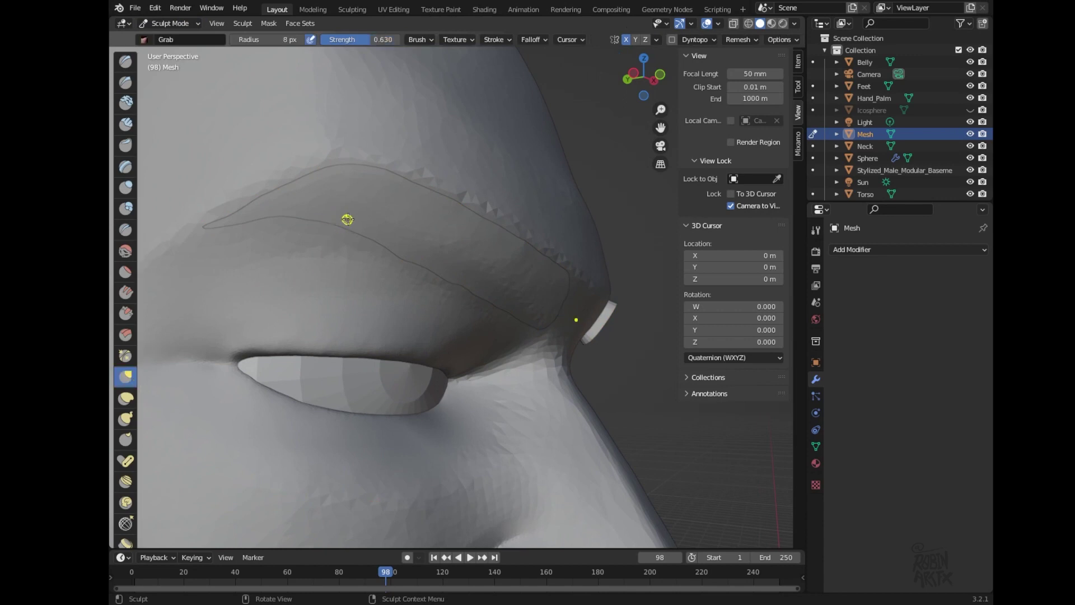
key("f")
- Pull the brow ridge and slopes upward and reshape the crease above the eye
left_click_drag(345, 167, 355, 154)
mouse_move(283, 204)
left_mouse_down()
mouse_move(288, 182)
mouse_move(312, 164)
left_mouse_up()
mouse_move(239, 204)
left_mouse_down()
mouse_move(276, 187)
mouse_move(233, 212)
left_mouse_up()
middle_click_drag(233, 212, 553, 393)
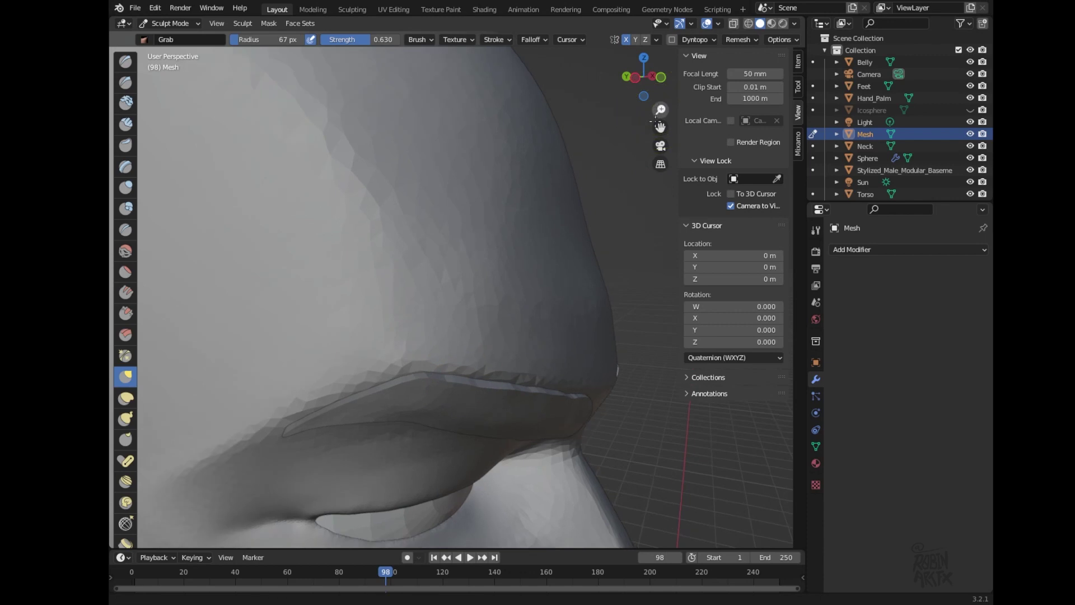
scroll(636, 179, "down", 5)
scroll(636, 179, "up", 3)
mouse_move(644, 79)
left_mouse_down()
mouse_move(517, 46)
mouse_move(550, 101)
left_mouse_up()
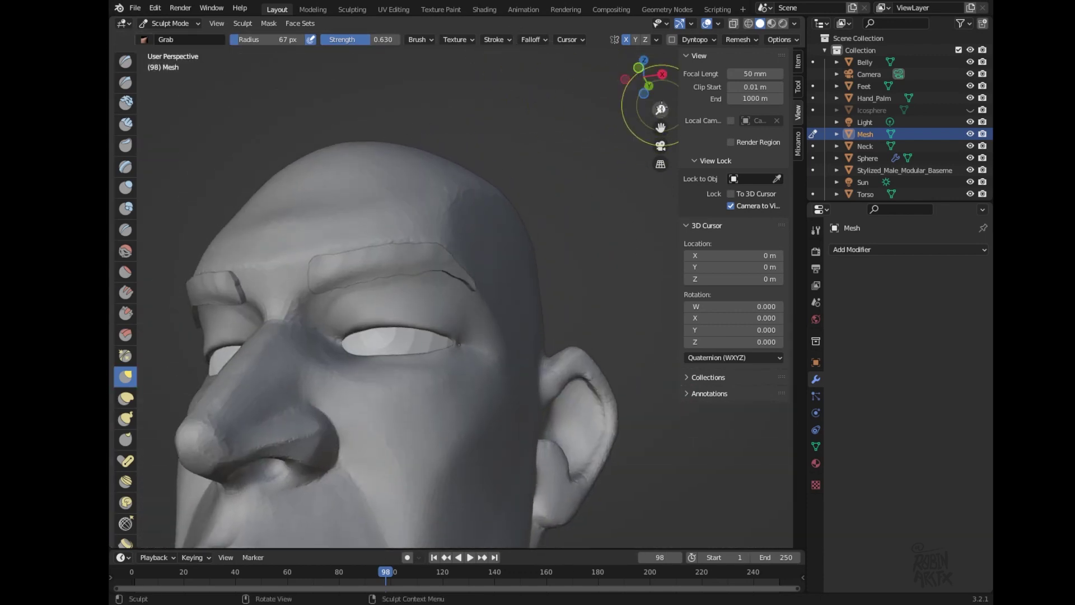
scroll(446, 241, "up", 4)
mouse_move(428, 248)
left_mouse_down()
mouse_move(408, 262)
mouse_move(442, 262)
mouse_move(488, 289)
left_mouse_up()
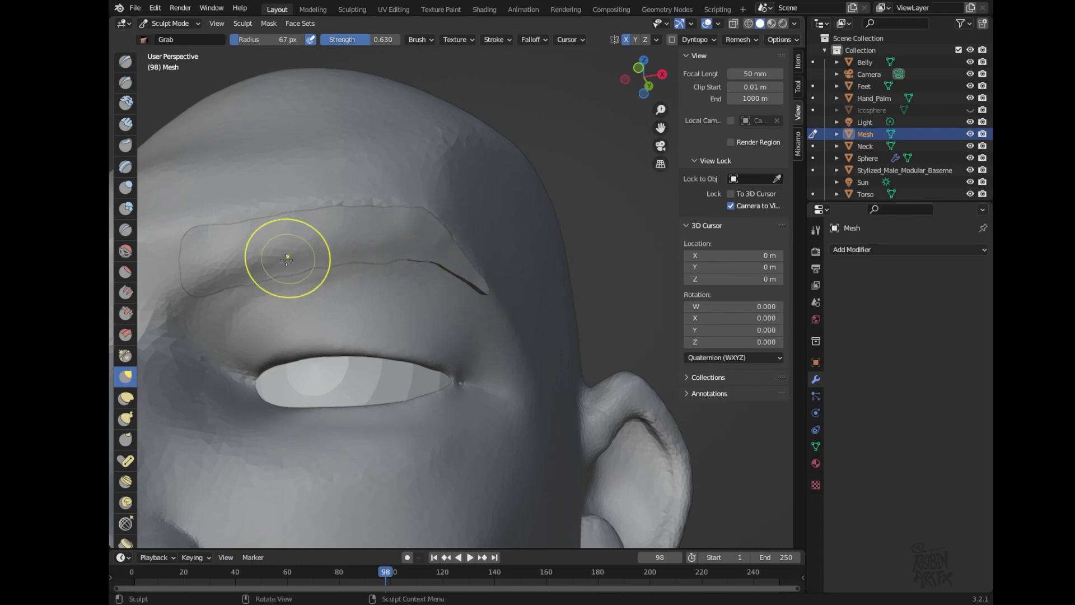
- Smooth the eyebrow crease with a 14 px Smooth brush
left_click(126, 253)
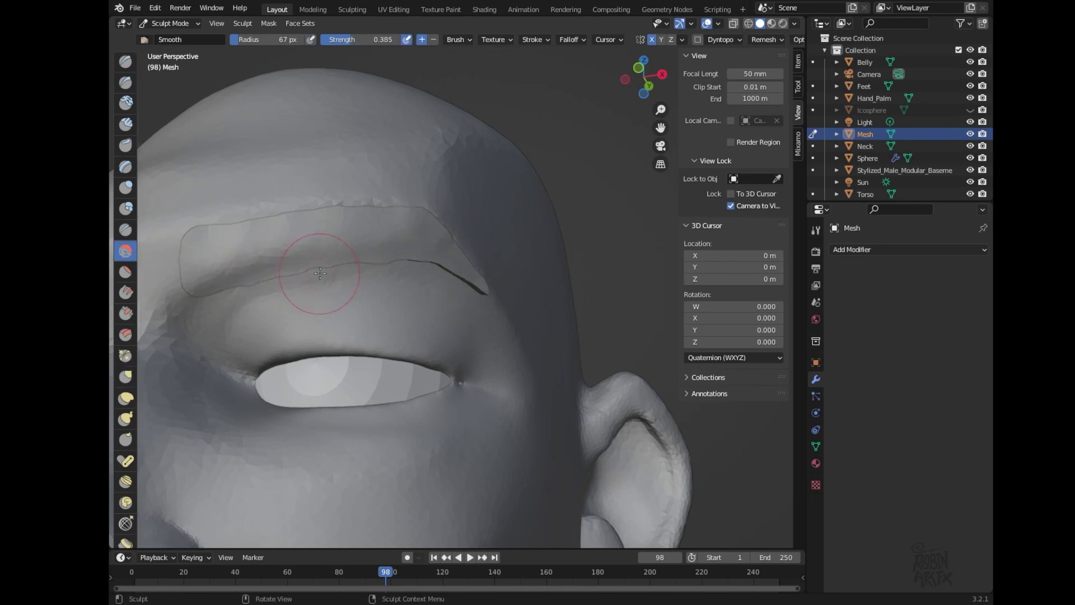
key("f")
left_click(256, 280)
mouse_move(231, 286)
left_mouse_down()
mouse_move(305, 270)
mouse_move(184, 293)
left_mouse_up()
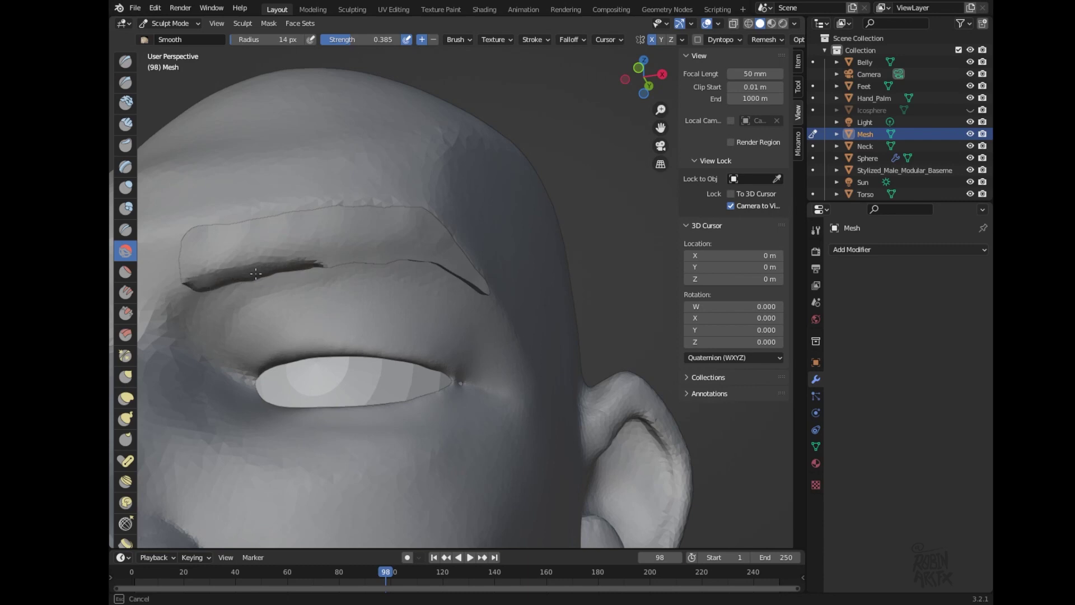
left_click_drag(246, 276, 348, 257)
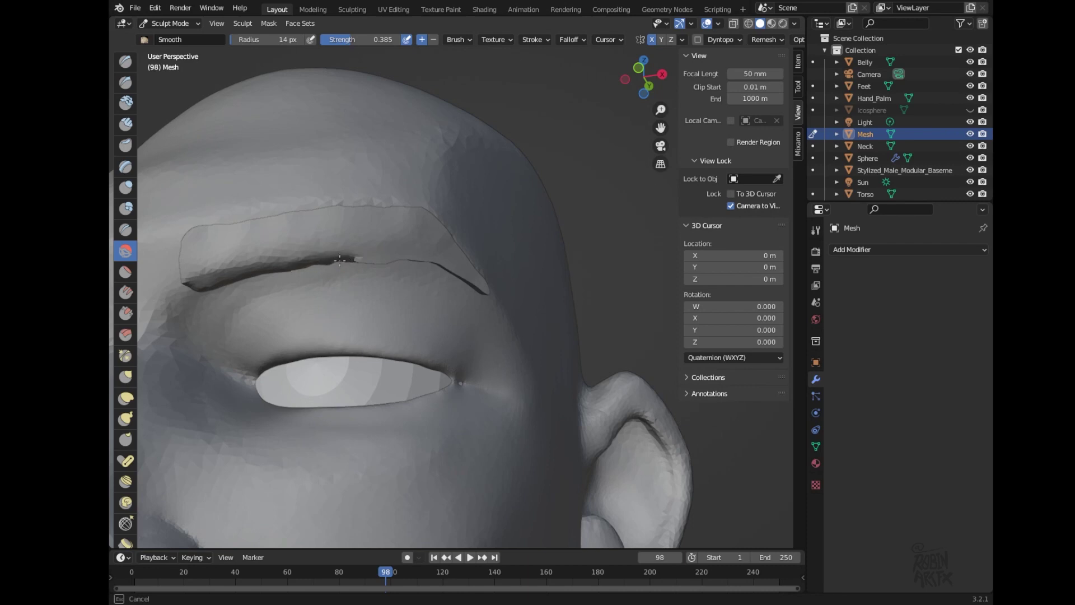
mouse_move(356, 259)
left_mouse_down()
mouse_move(417, 254)
mouse_move(491, 292)
mouse_move(468, 283)
mouse_move(432, 211)
left_mouse_up()
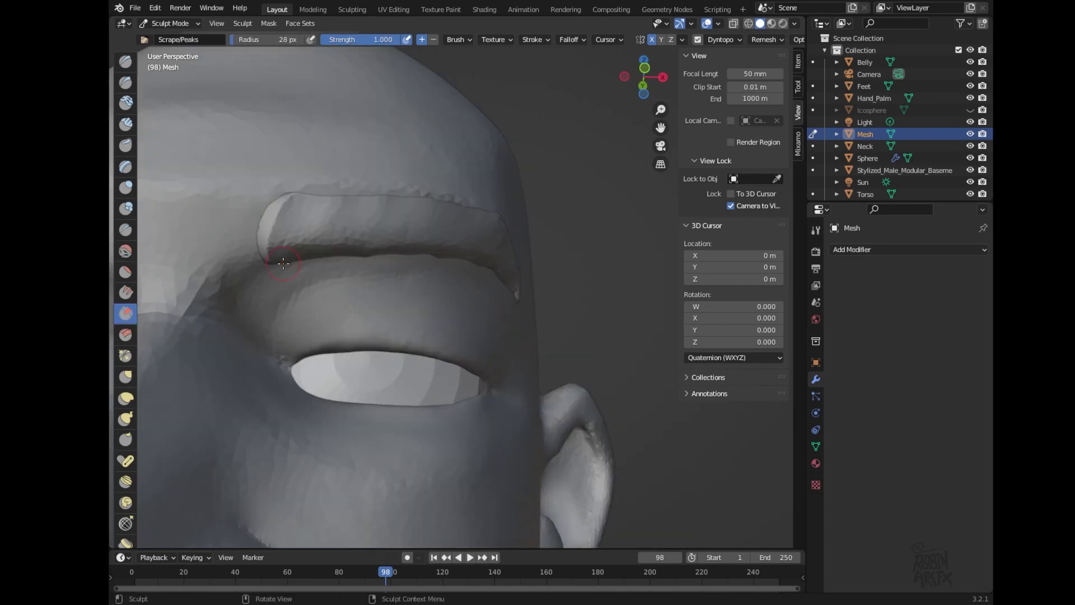
- Carve diagonal strand grooves across the eyebrow and begin smoothing the hair seam
left_click_drag(283, 264, 291, 216)
left_click_drag(325, 178, 306, 254)
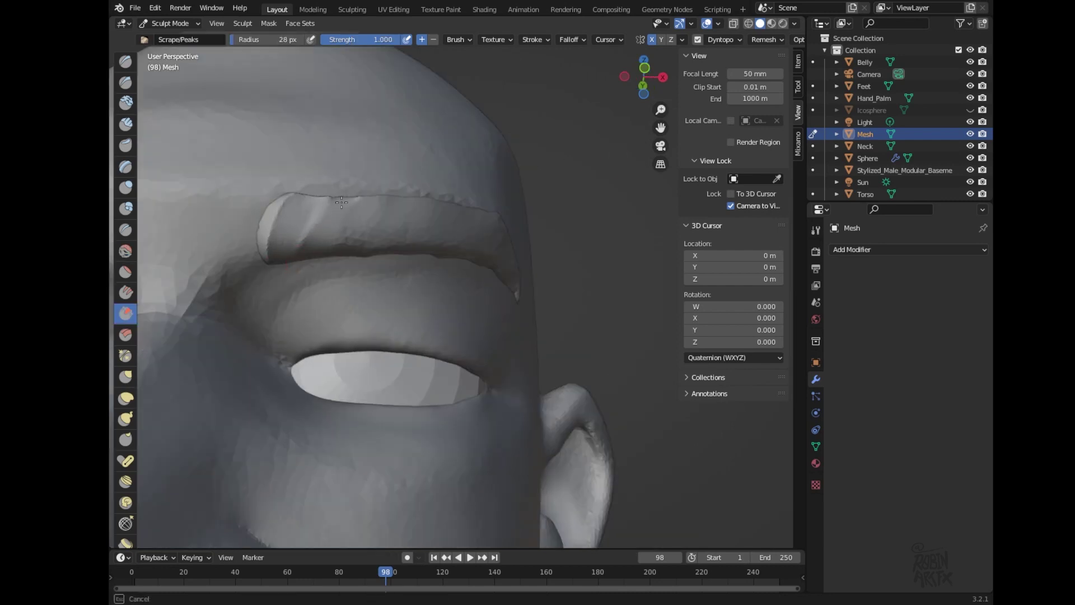
left_click_drag(335, 193, 379, 194)
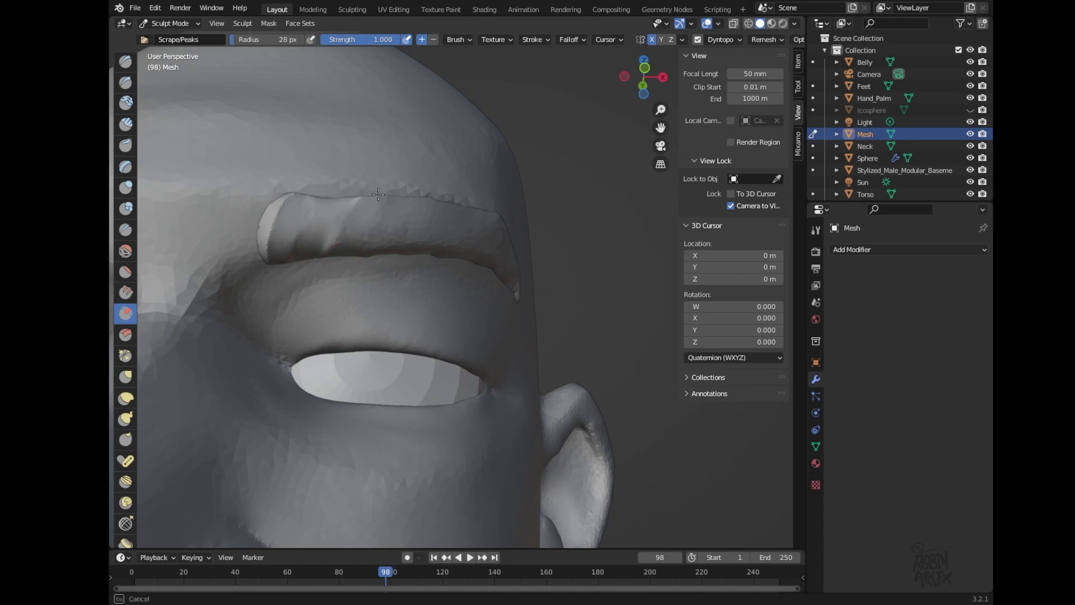
left_click_drag(412, 148, 382, 242)
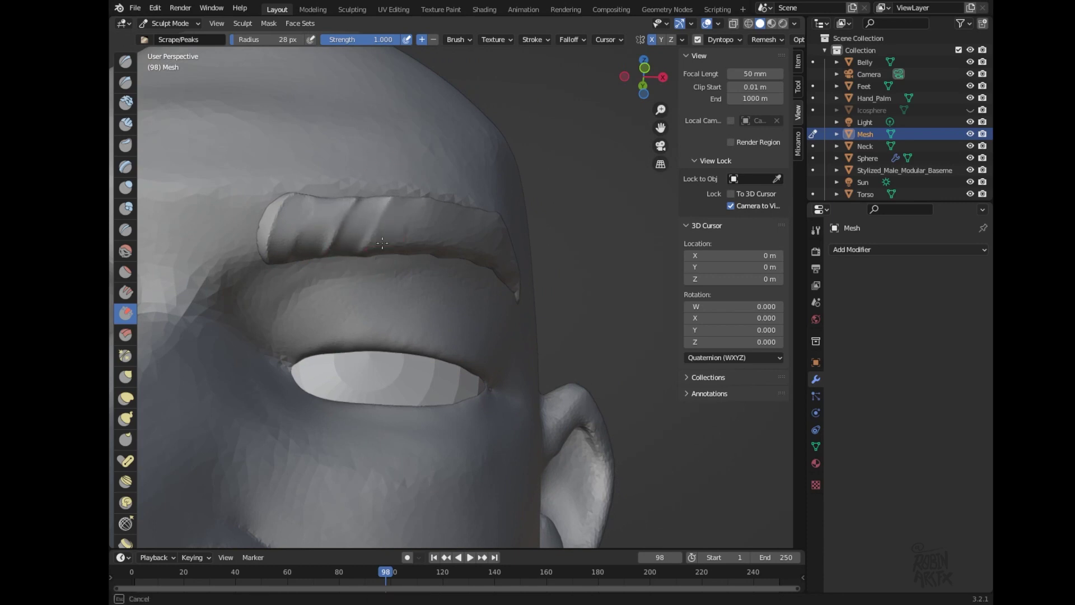
left_click_drag(455, 167, 428, 198)
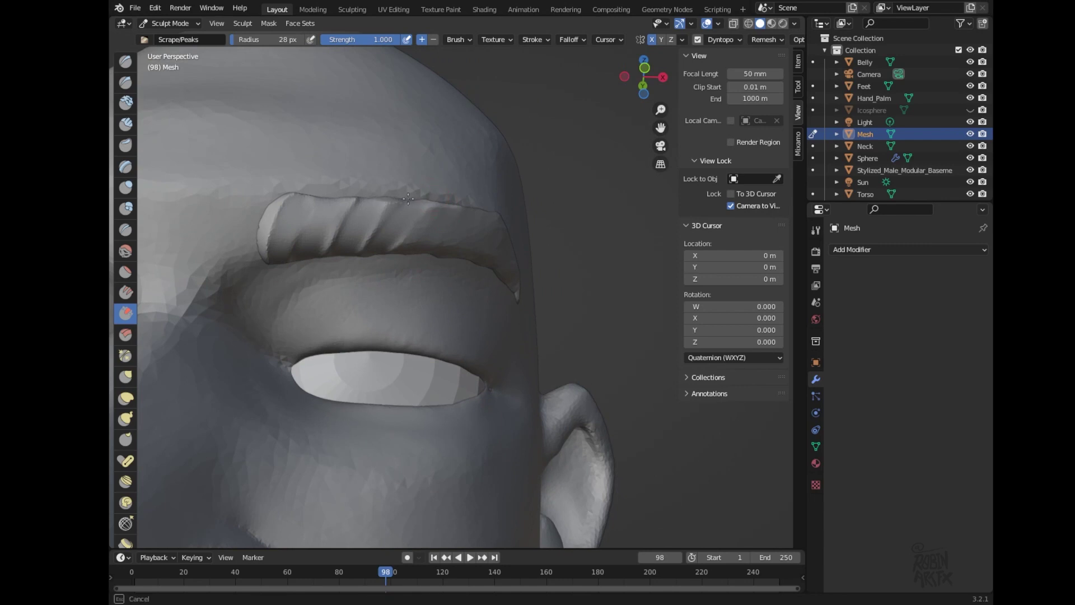
mouse_move(369, 197)
left_mouse_down()
mouse_move(362, 179)
mouse_move(309, 198)
mouse_move(441, 196)
mouse_move(375, 199)
mouse_move(420, 193)
mouse_move(448, 204)
left_mouse_up()
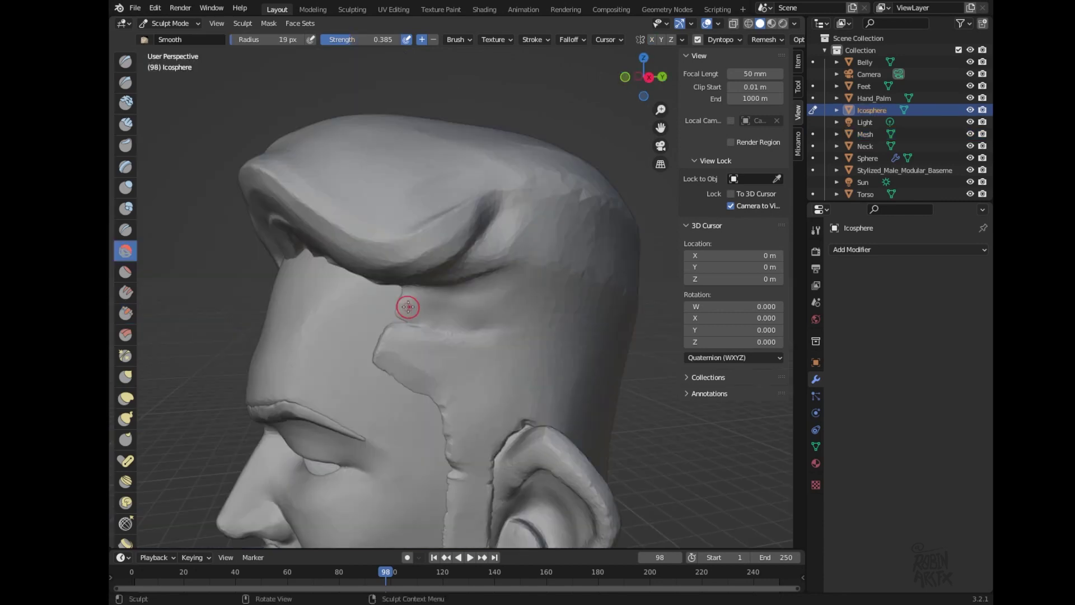
mouse_move(408, 308)
left_mouse_down()
mouse_move(389, 298)
mouse_move(385, 338)
mouse_move(394, 347)
left_mouse_up()
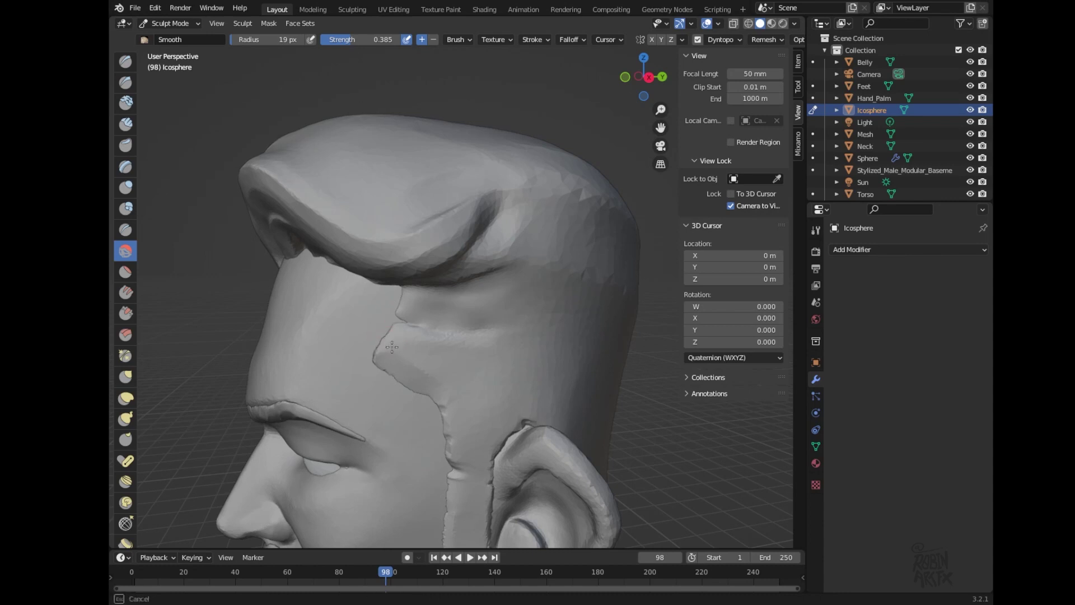
- Smooth the temple hair seam, then scrape forehead hair detail with a 31 px Scrape/Peaks brush
mouse_move(390, 343)
left_mouse_down()
mouse_move(463, 348)
mouse_move(496, 336)
left_mouse_up()
left_click_drag(523, 314, 481, 326)
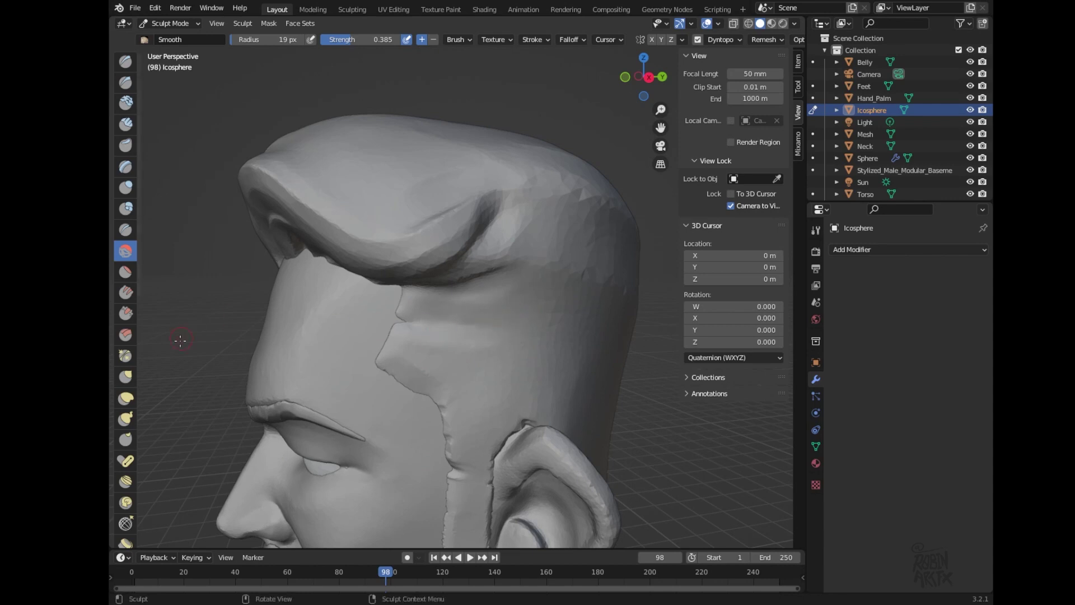
left_click(125, 313)
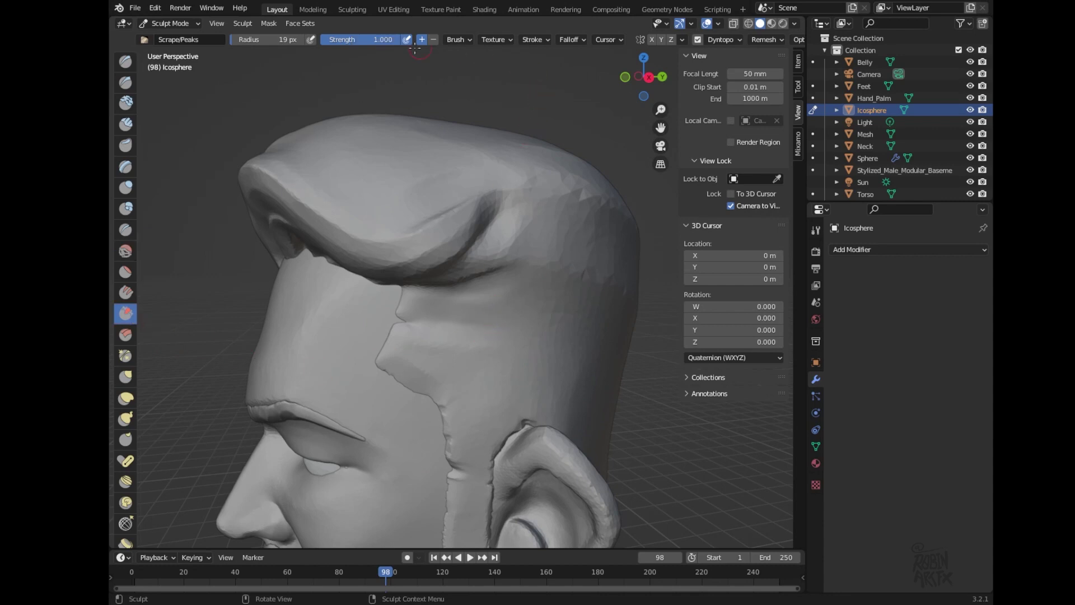
left_click_drag(287, 42, 280, 41)
mouse_move(401, 325)
left_mouse_down()
mouse_move(431, 335)
mouse_move(540, 332)
left_mouse_up()
left_click_drag(445, 299, 407, 302)
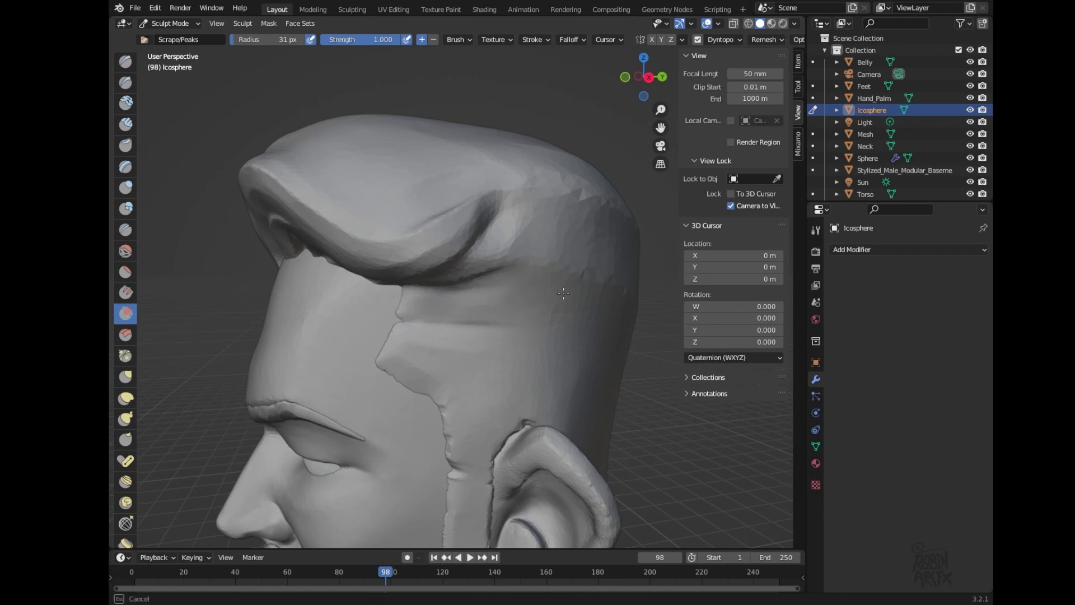